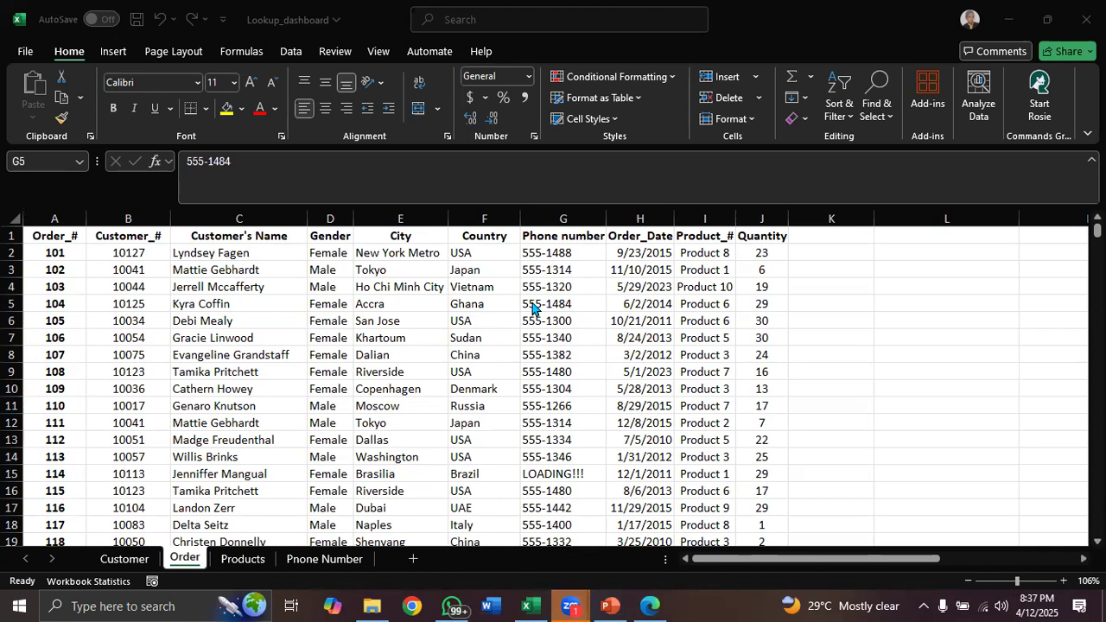
Convert the Order sheet's data range into a table with headers
{"action": "left_click", "coordinate": [500, 311]}
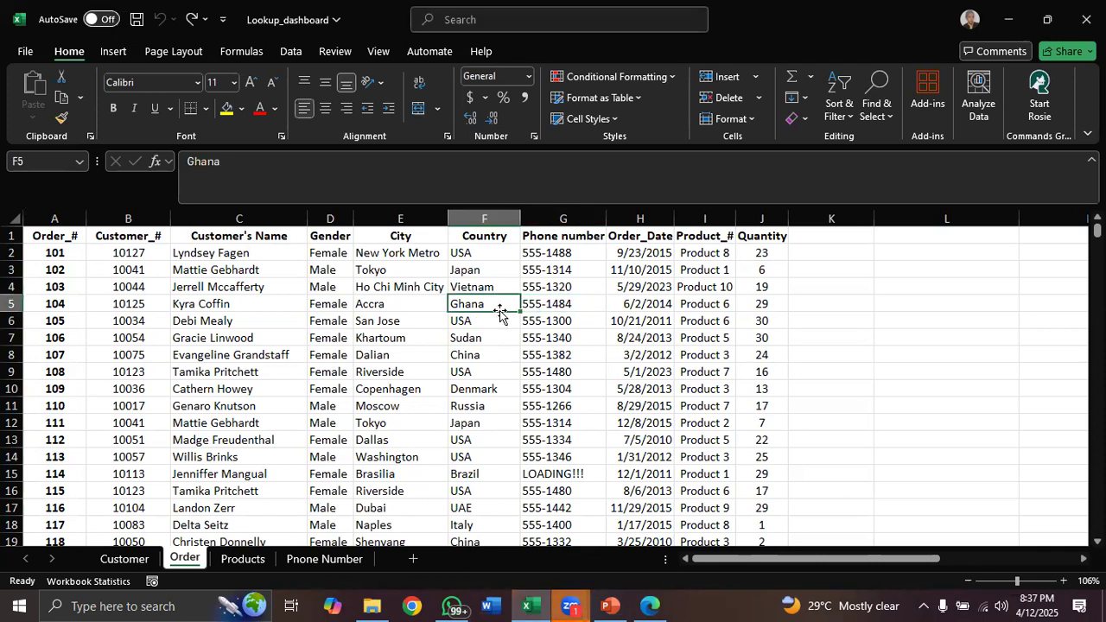
{"action": "key", "text": "ctrl+t"}
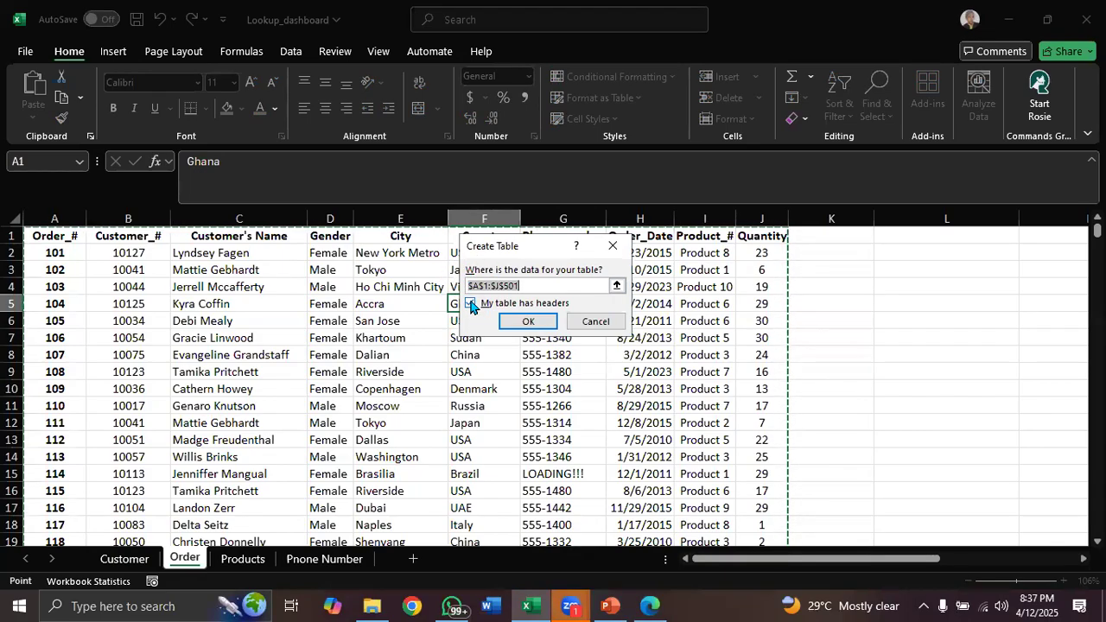
{"action": "left_click", "coordinate": [532, 321]}
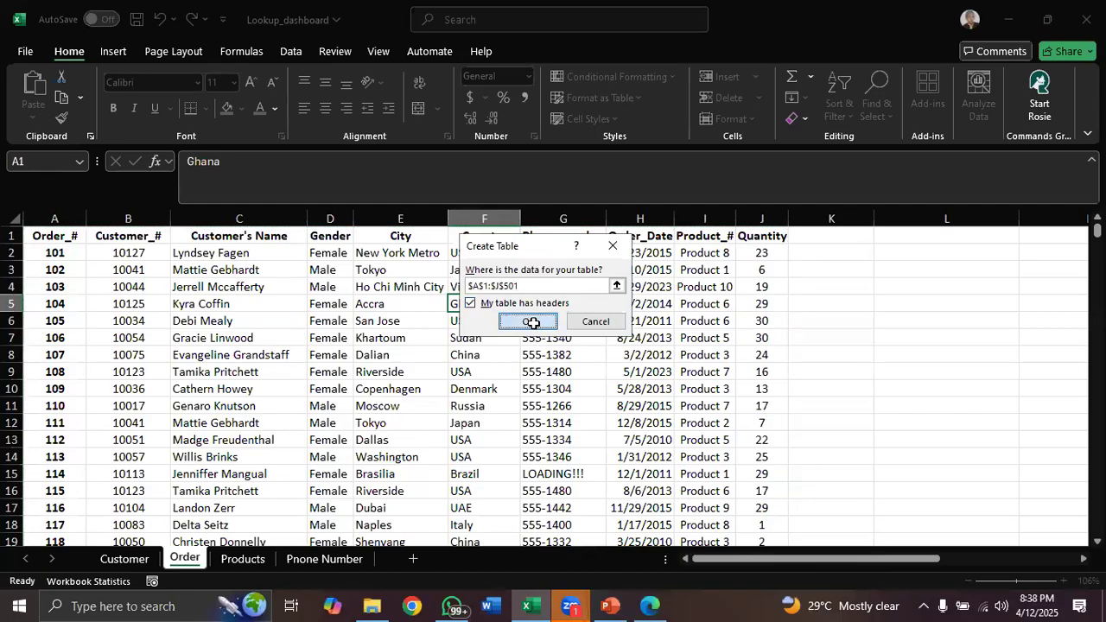
{"action": "left_click", "coordinate": [553, 326]}
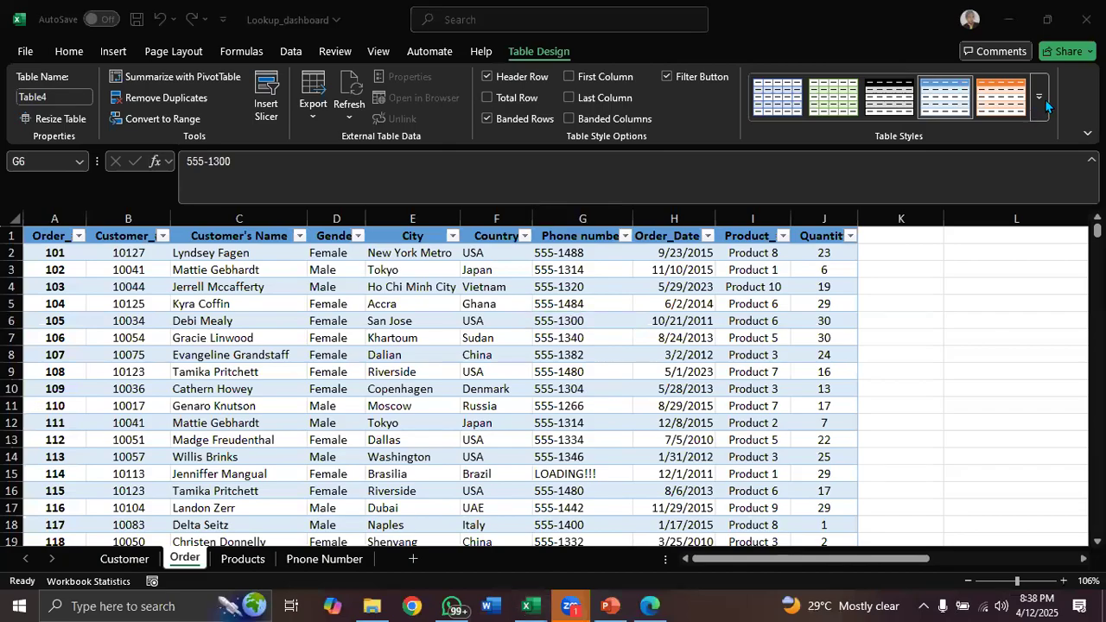
Apply a medium gray banded table style to the order table
{"action": "left_click", "coordinate": [1046, 105]}
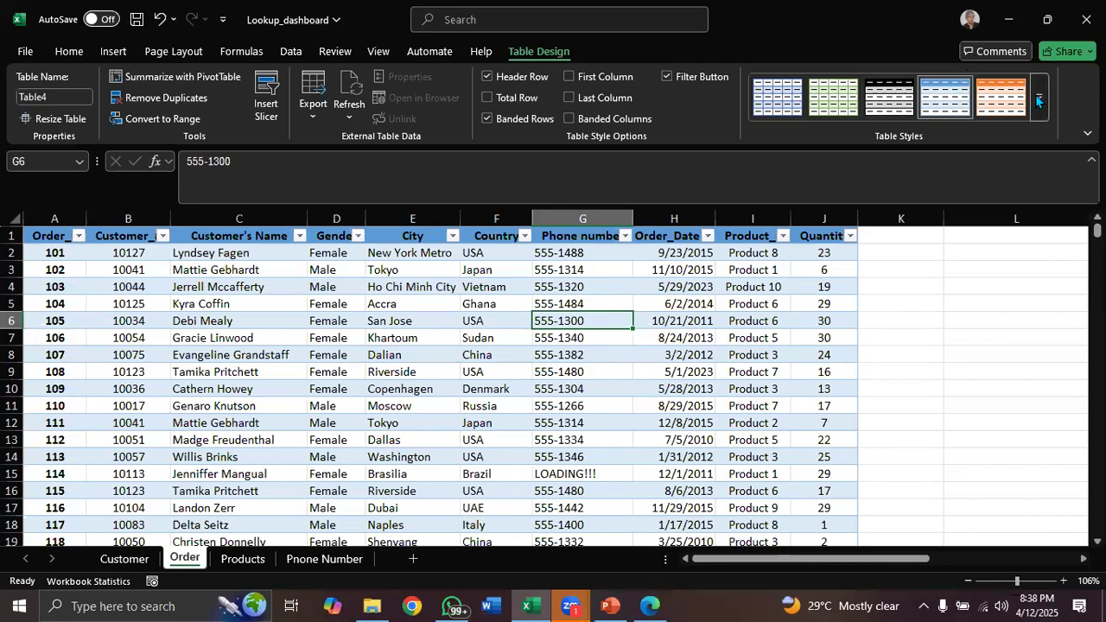
{"action": "key", "text": "ctrl+z"}
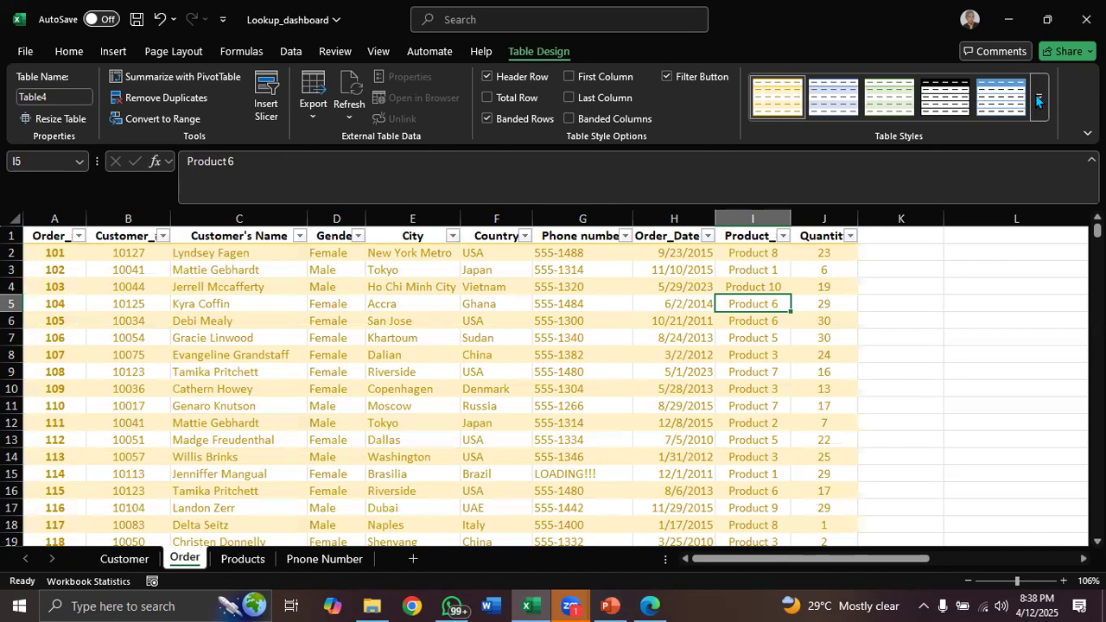
{"action": "left_click", "coordinate": [1037, 98]}
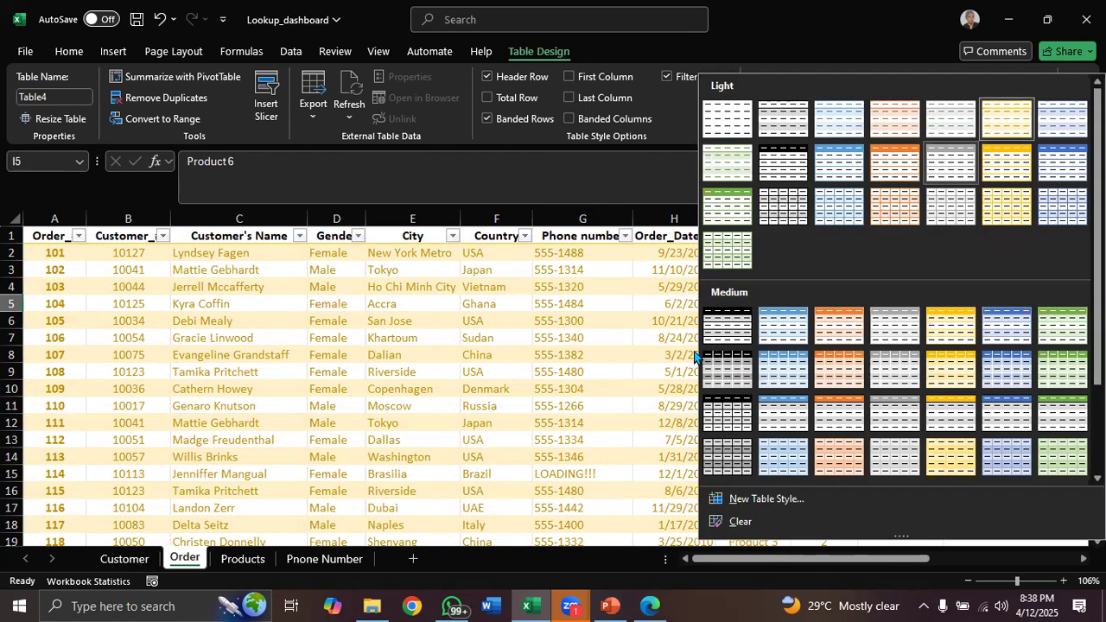
{"action": "left_click", "coordinate": [876, 321]}
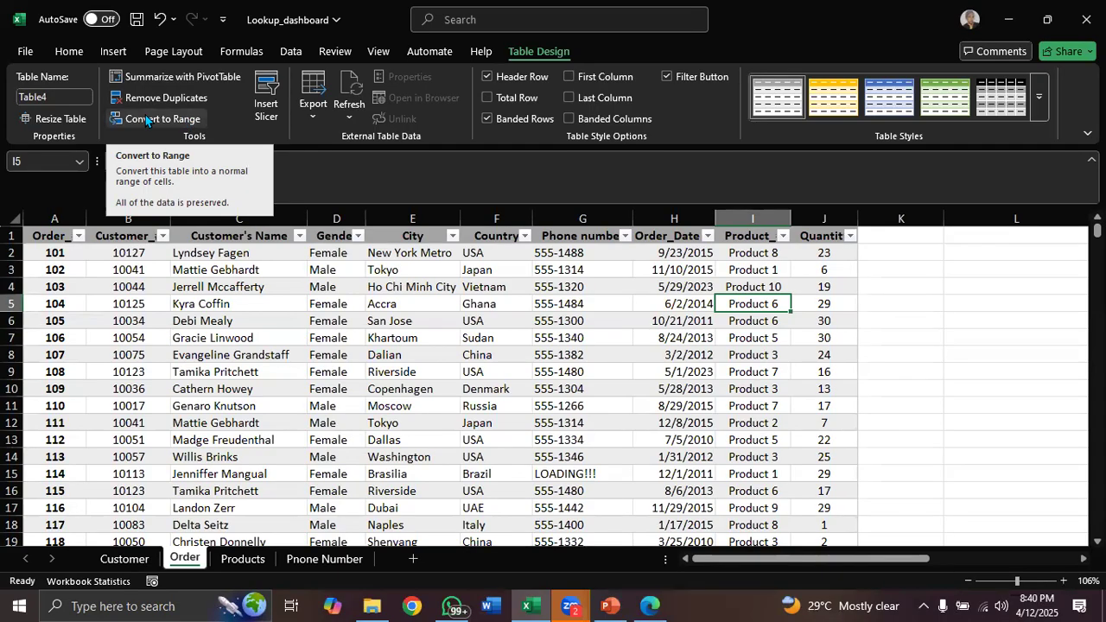
Rename the table as Amany_sales
{"action": "left_click", "coordinate": [51, 98]}
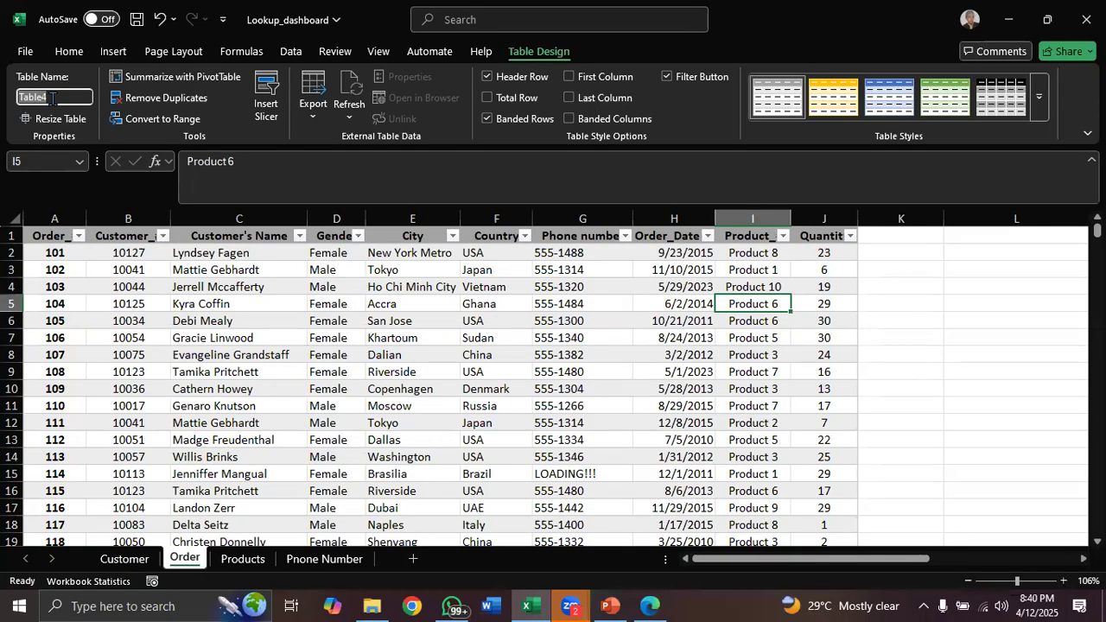
{"action": "type", "text": "Amany"}
{"action": "type", "text": "_sales"}
{"action": "key", "text": "Return"}
Add a Cost Price column header in K1 next to Quantity
{"action": "left_click", "coordinate": [901, 238]}
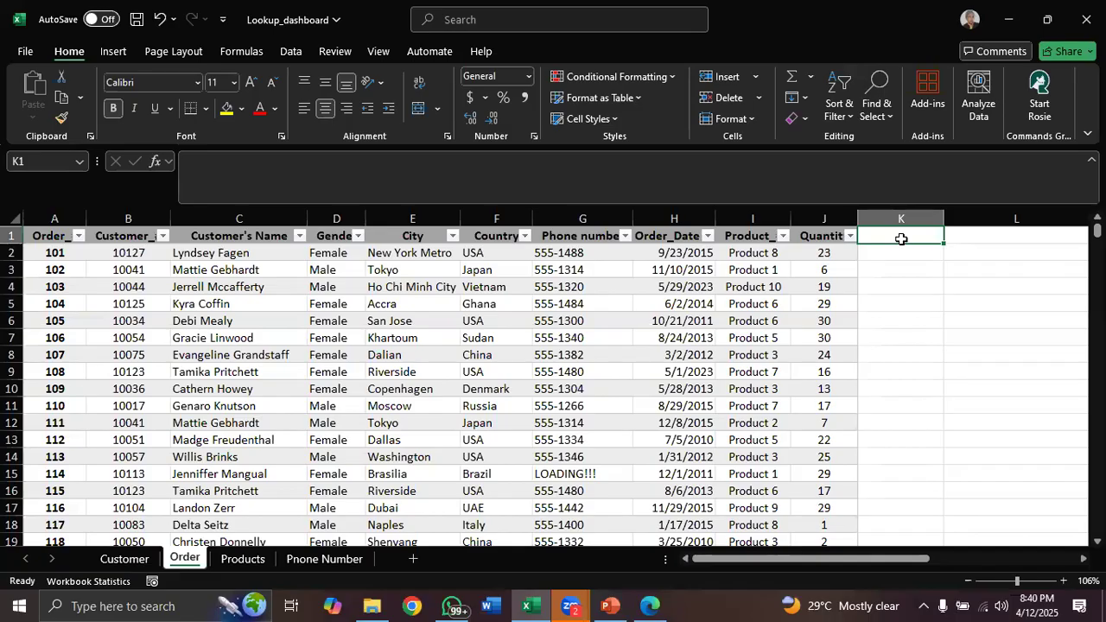
{"action": "type", "text": "Cost"}
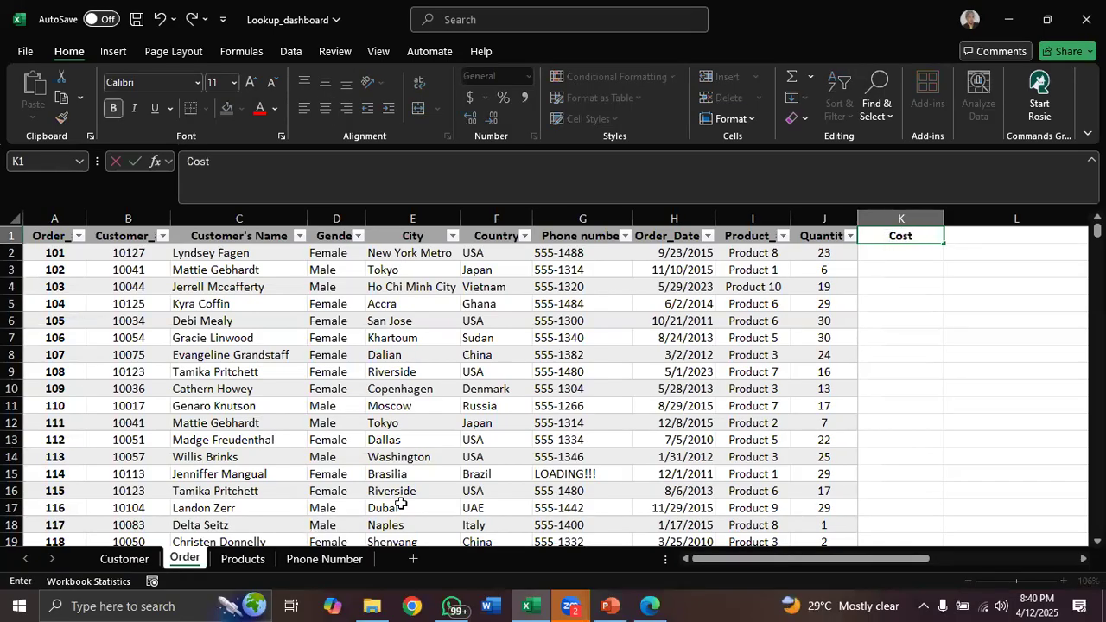
{"action": "type", "text": " Price"}
{"action": "key", "text": "Return"}
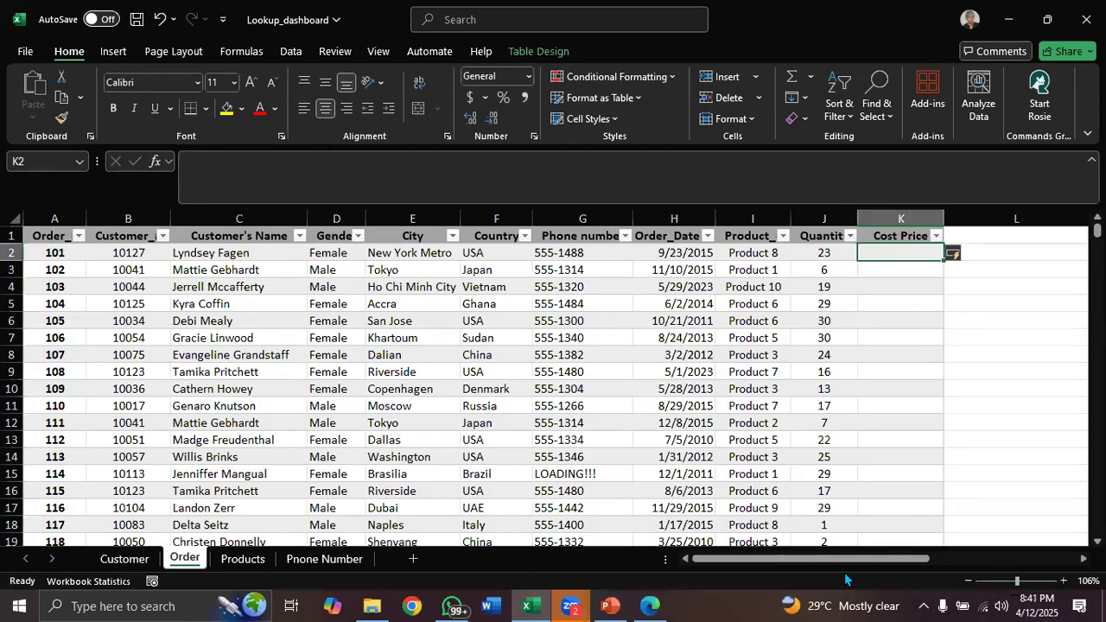
Delete column K containing the Cost Price header
{"action": "left_click", "coordinate": [912, 219]}
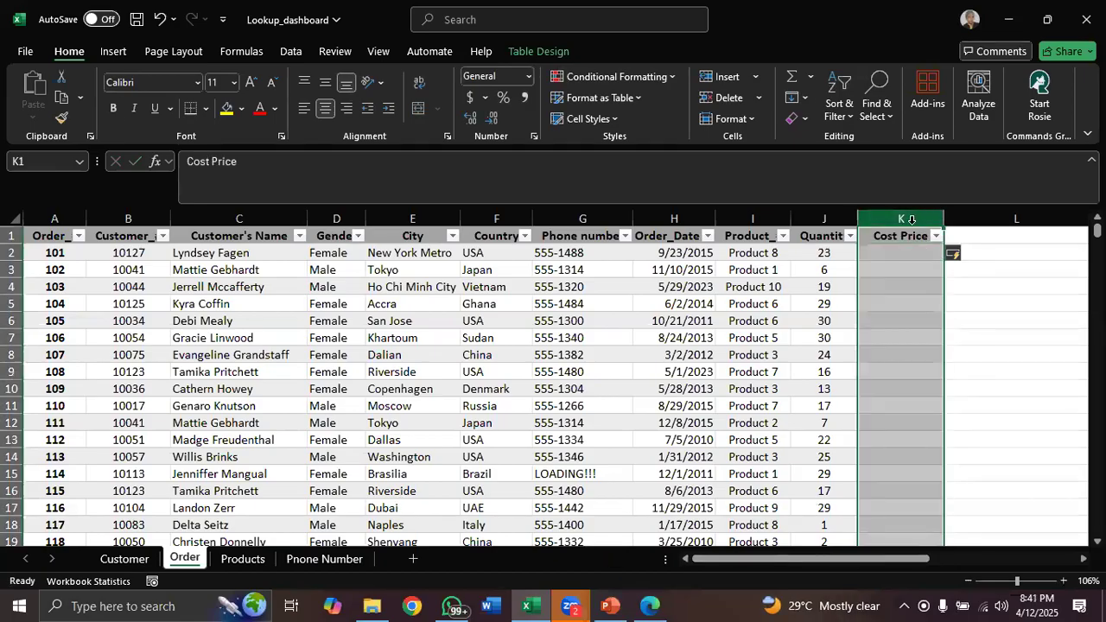
{"action": "right_click", "coordinate": [915, 230]}
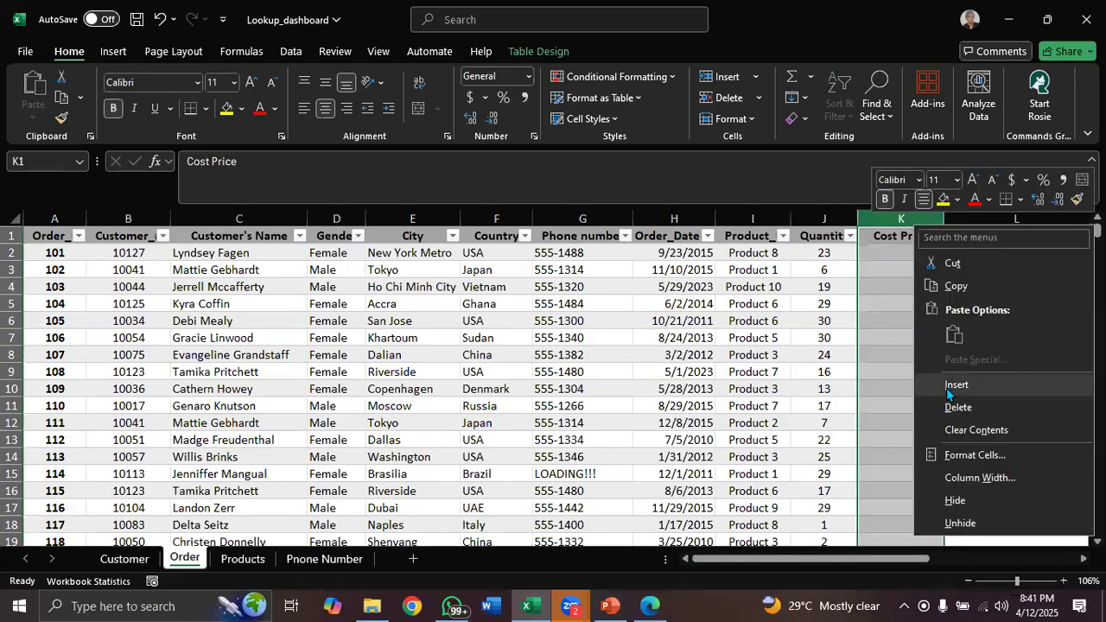
{"action": "left_click", "coordinate": [967, 409]}
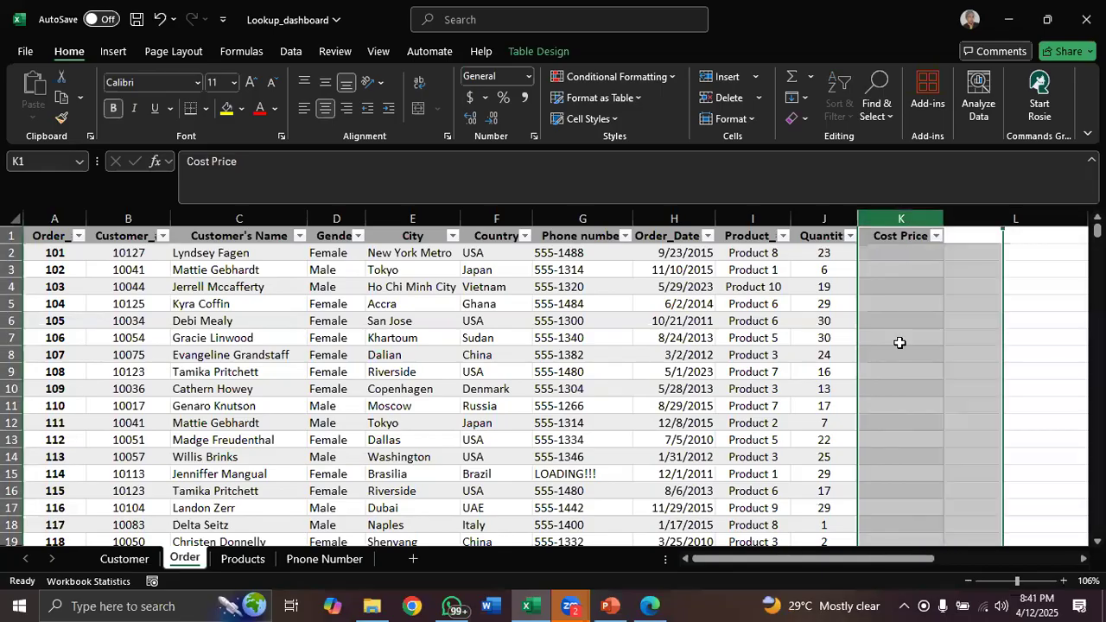
{"action": "left_click", "coordinate": [831, 269]}
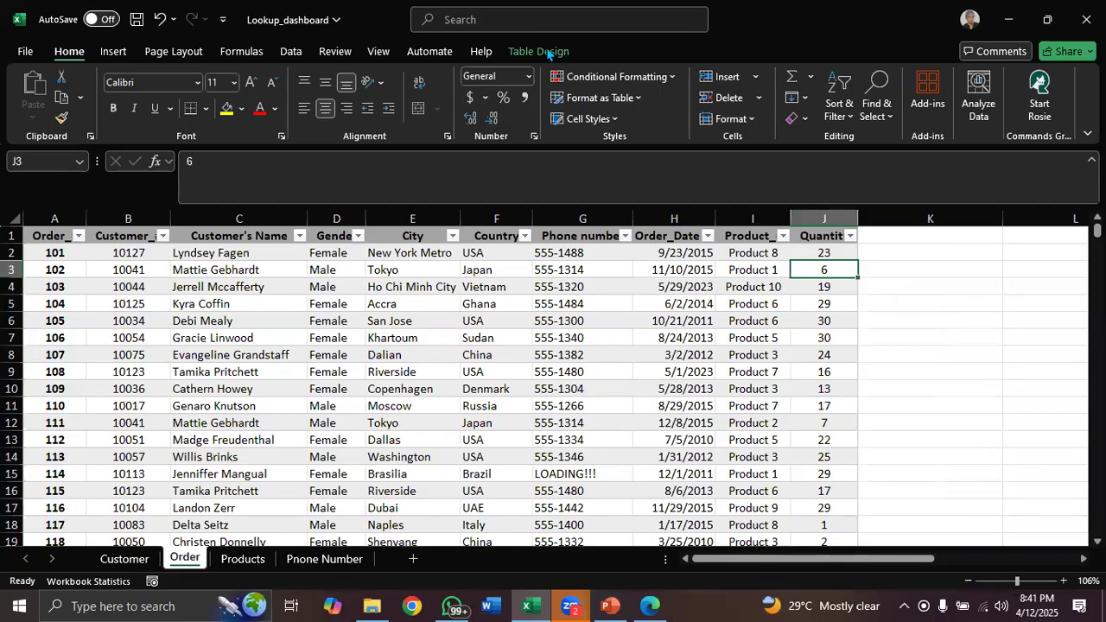
{"action": "left_click", "coordinate": [1040, 394]}
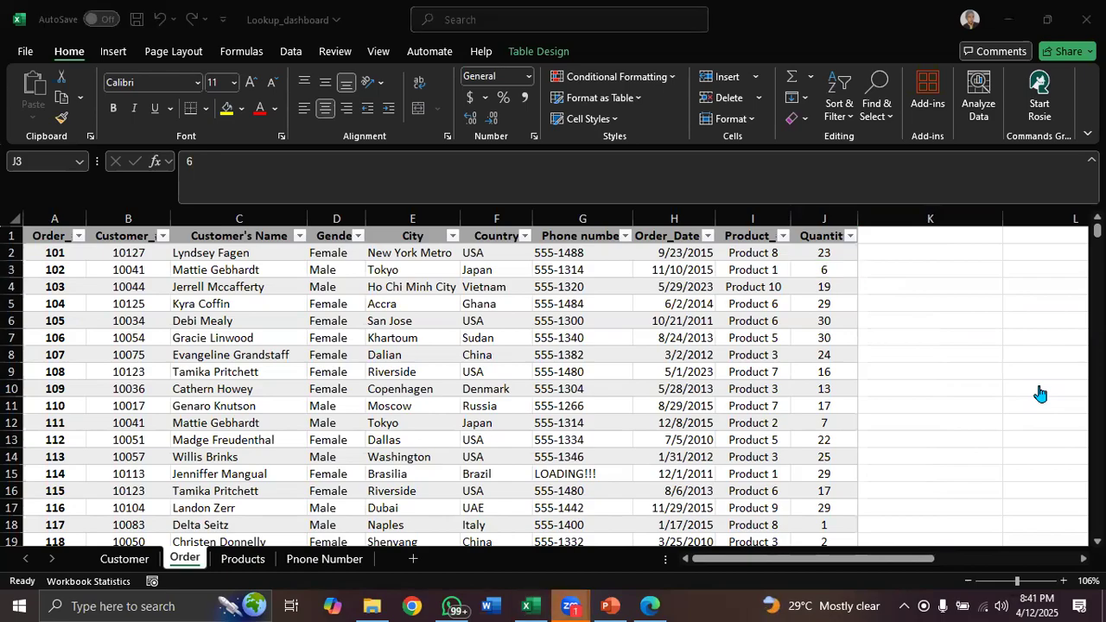
{"action": "left_click", "coordinate": [559, 291]}
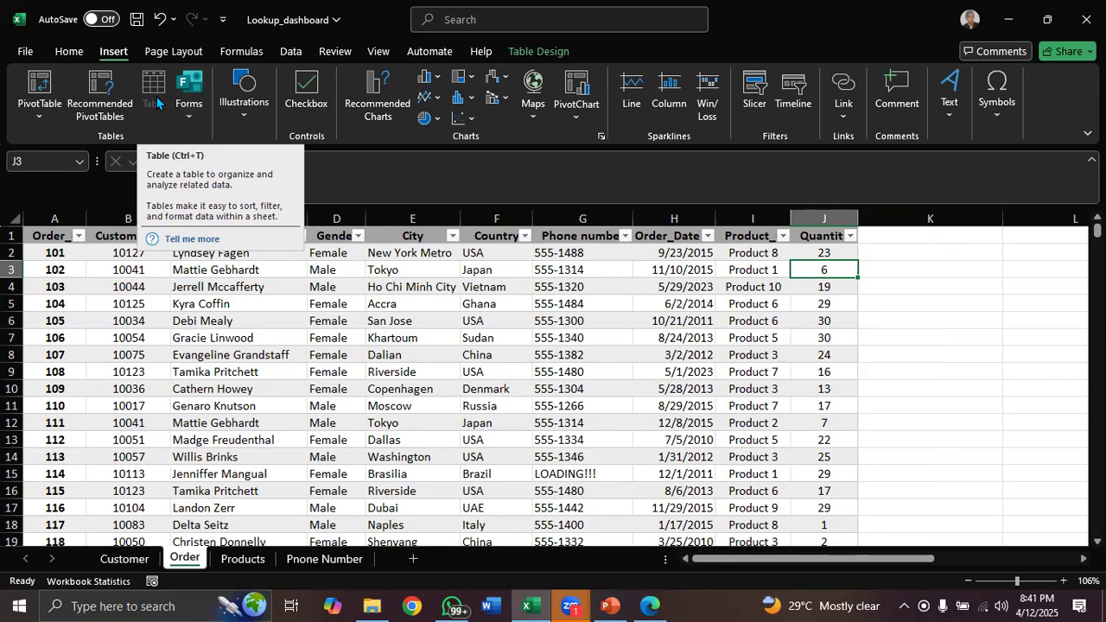
{"action": "left_click", "coordinate": [439, 298]}
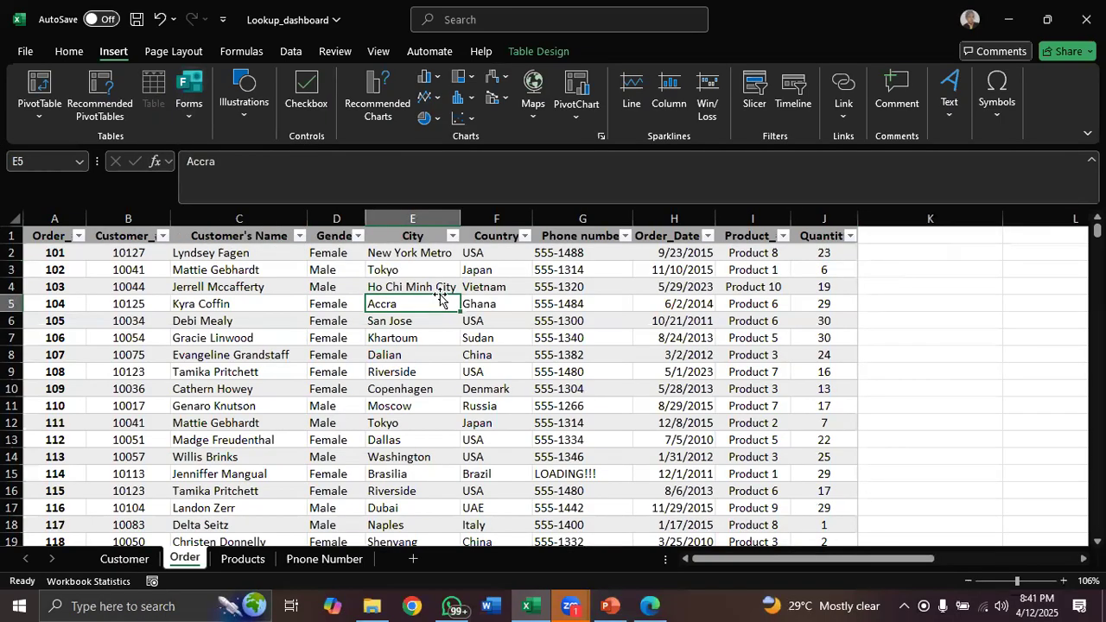
{"action": "left_click", "coordinate": [548, 52]}
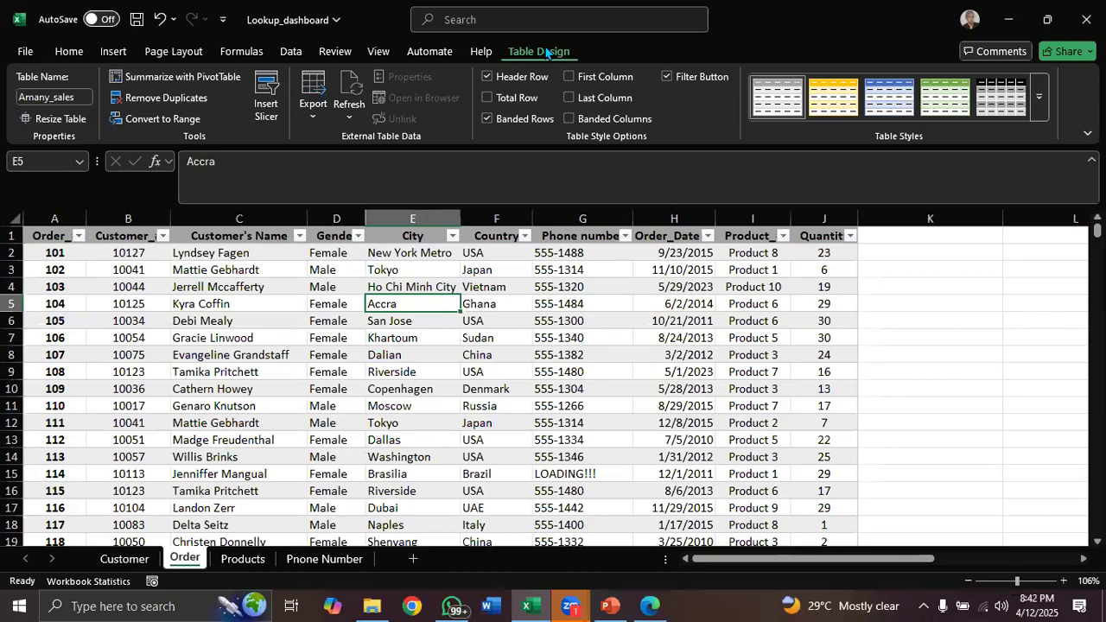
{"action": "key", "text": "alt+Tab"}
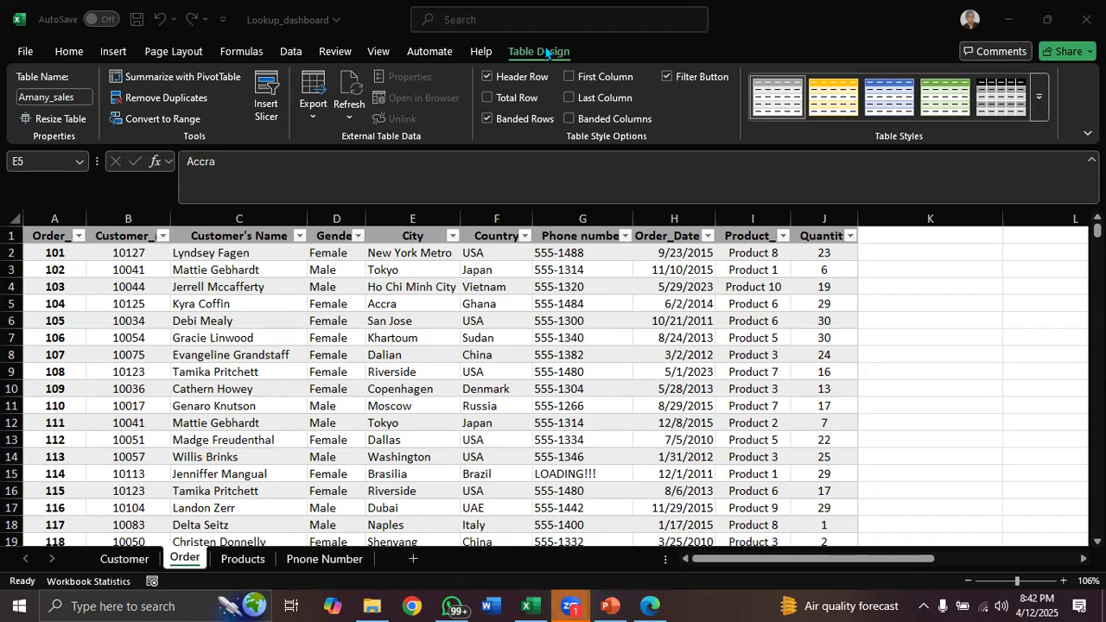
{"action": "left_click", "coordinate": [730, 256]}
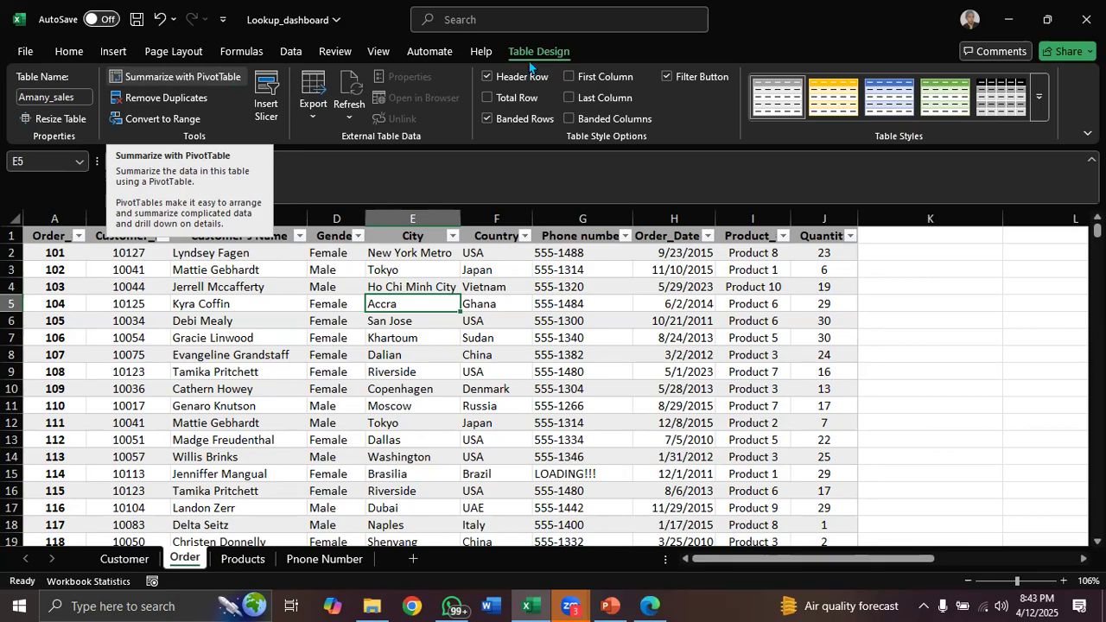
{"action": "left_click", "coordinate": [112, 54]}
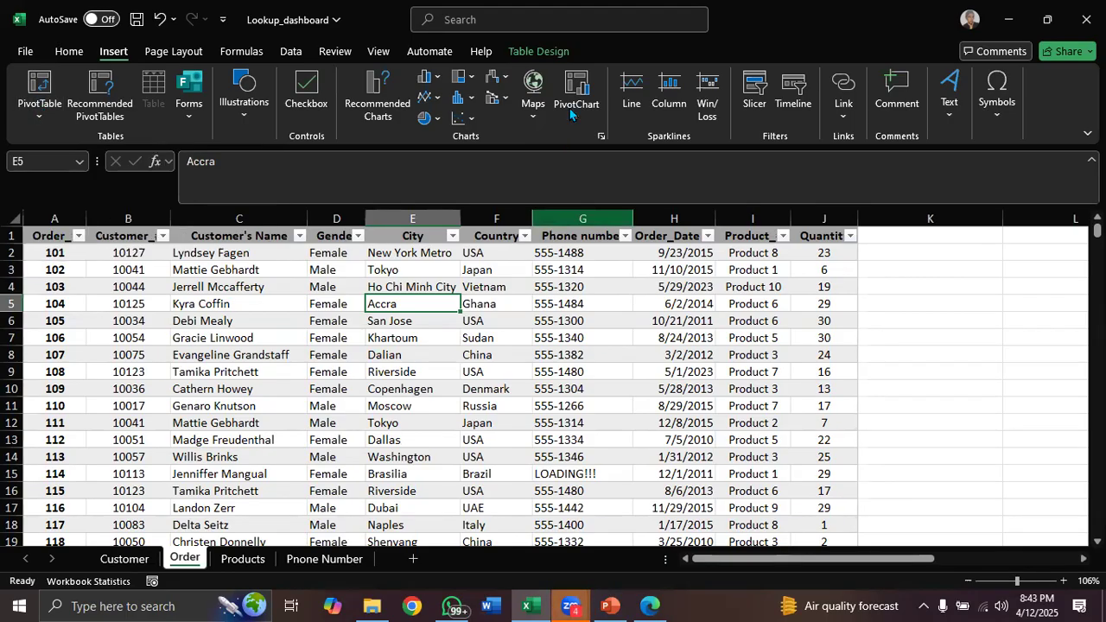
{"action": "left_click", "coordinate": [540, 54]}
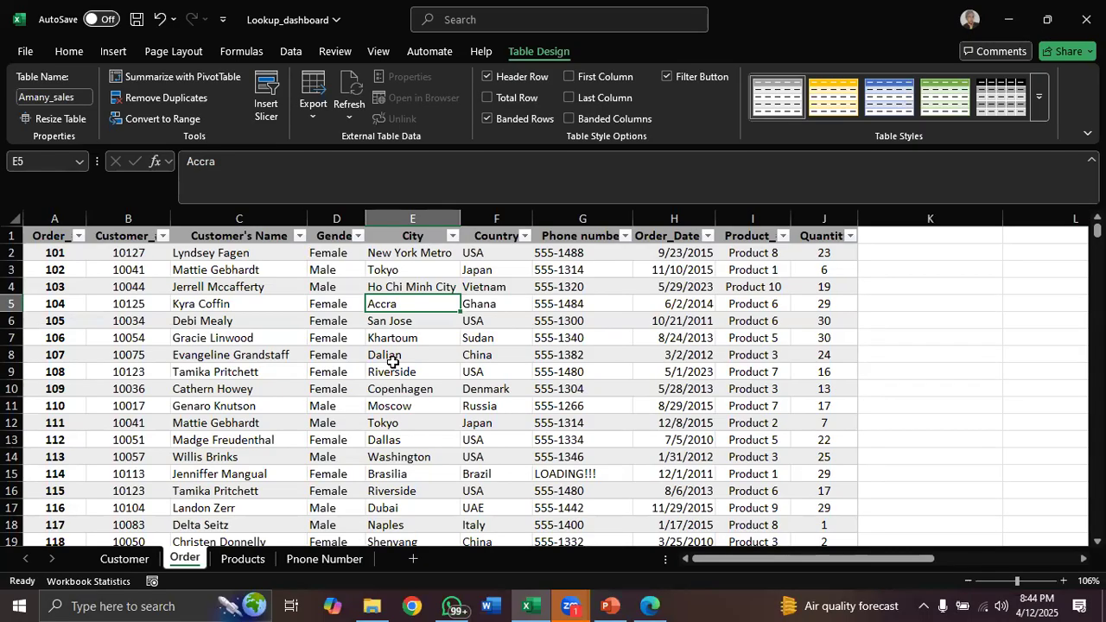
{"action": "left_click", "coordinate": [263, 213]}
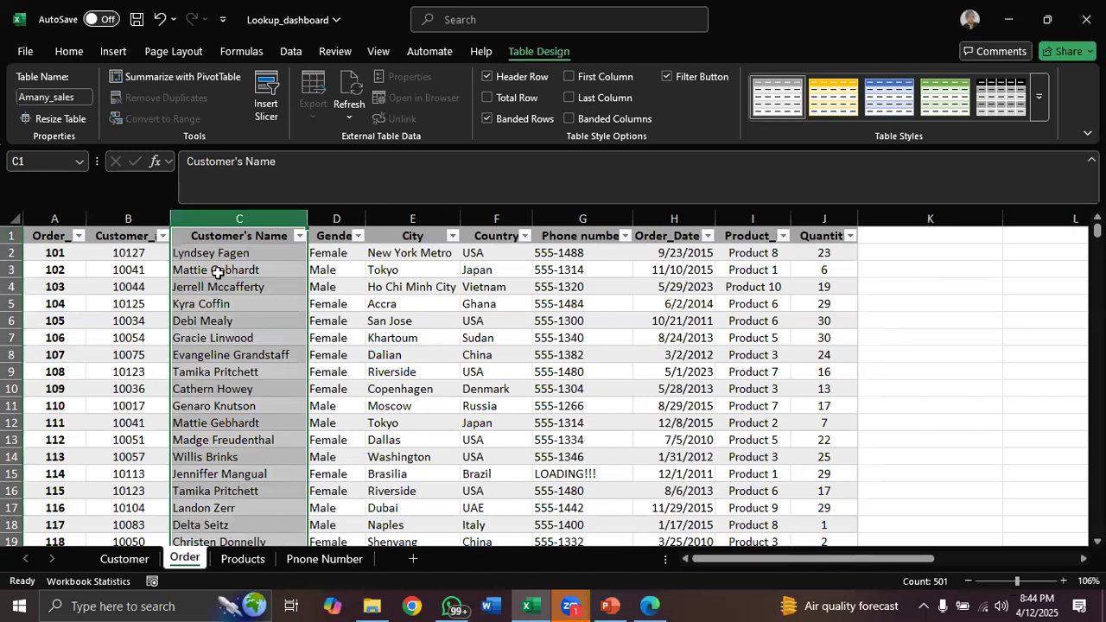
{"action": "left_click_drag", "start_coordinate": [263, 217], "coordinate": [268, 225]}
{"action": "left_click", "coordinate": [300, 274]}
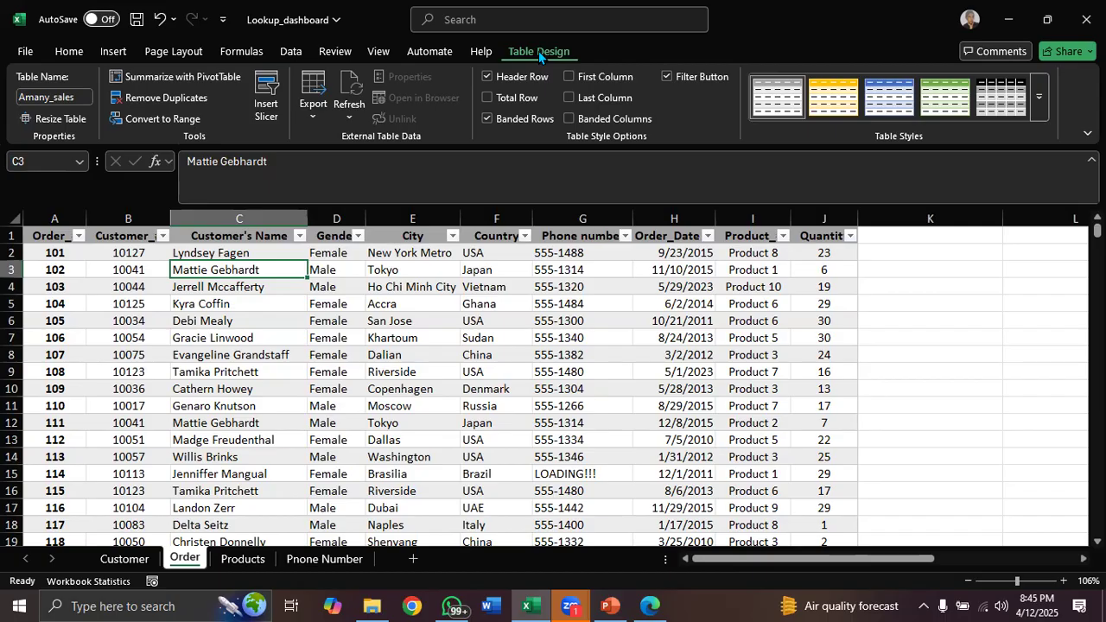
{"action": "left_click", "coordinate": [113, 51]}
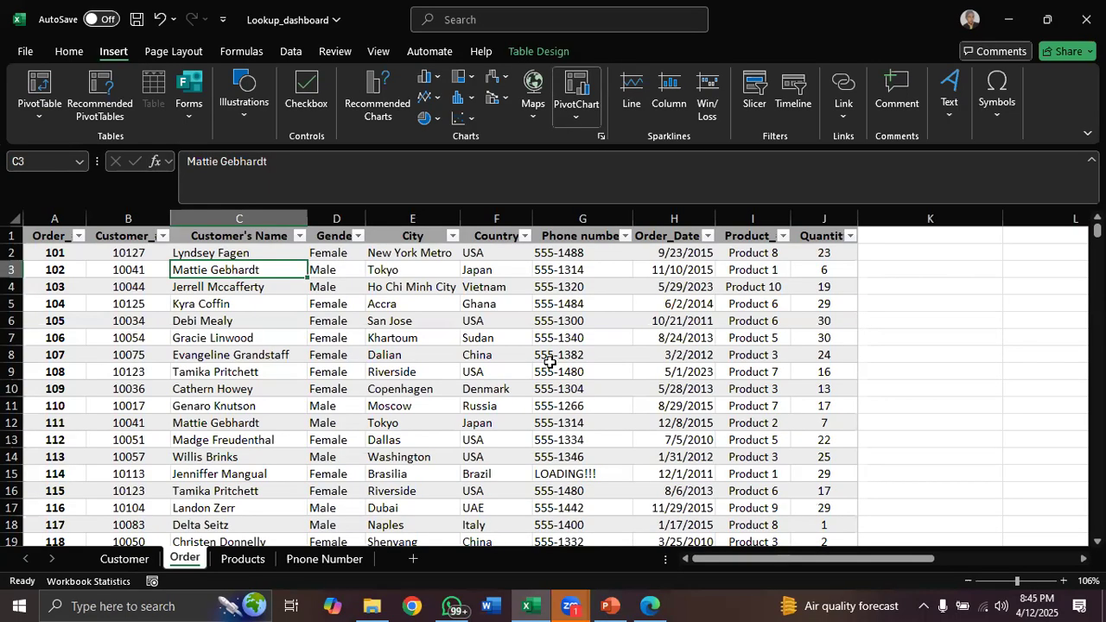
{"action": "left_click", "coordinate": [539, 51]}
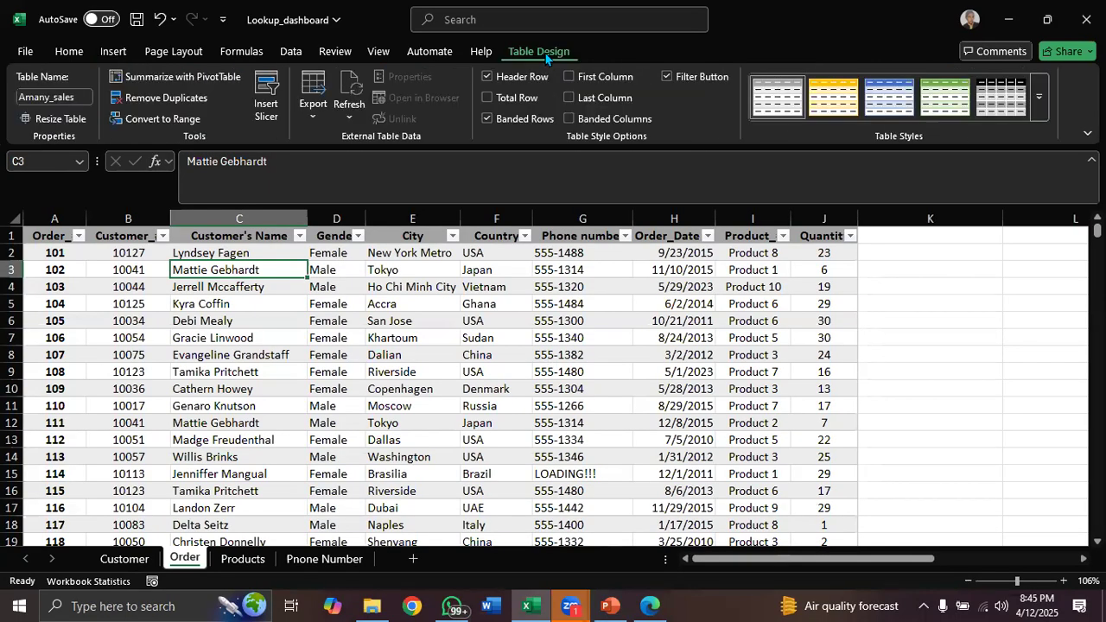
Create a PivotTable from the Amany_sales table on a new worksheet
{"action": "left_click", "coordinate": [200, 76]}
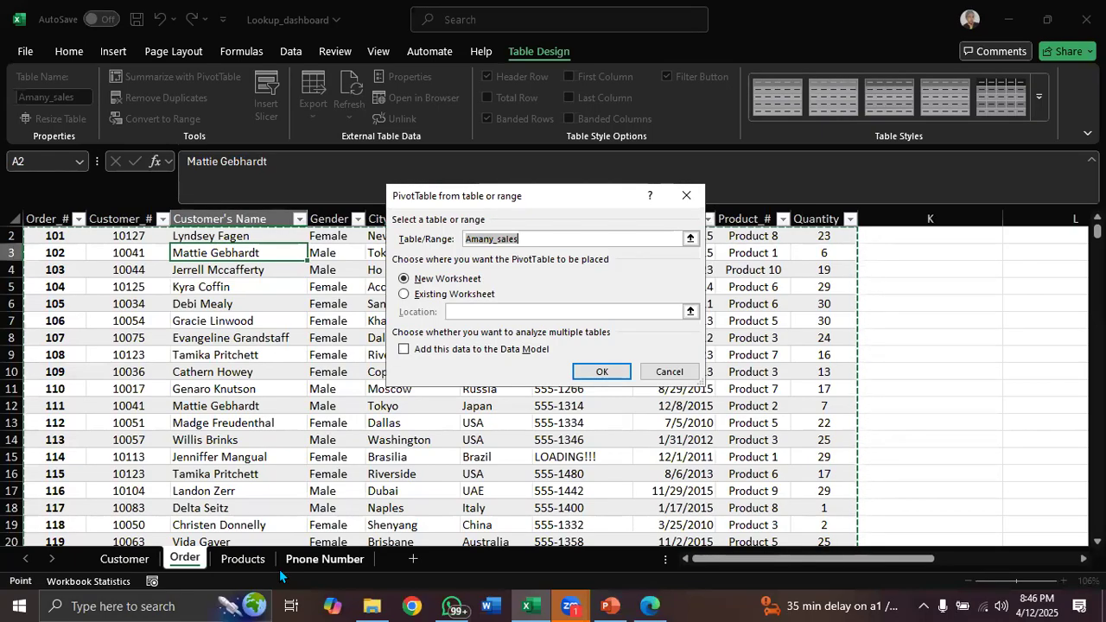
{"action": "left_click", "coordinate": [686, 197]}
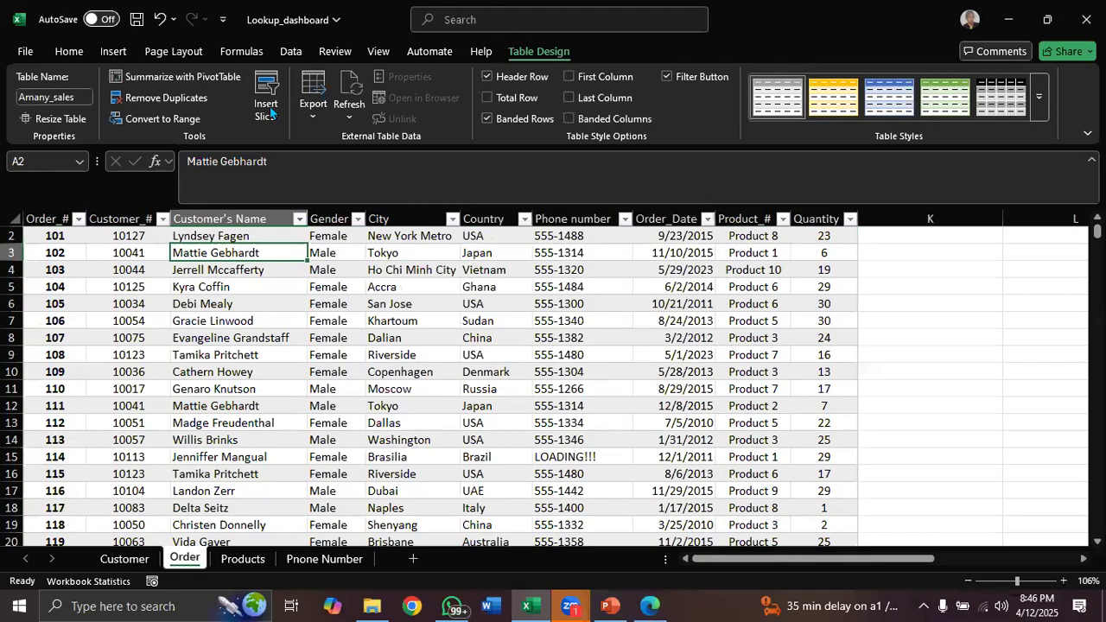
{"action": "left_click", "coordinate": [169, 81]}
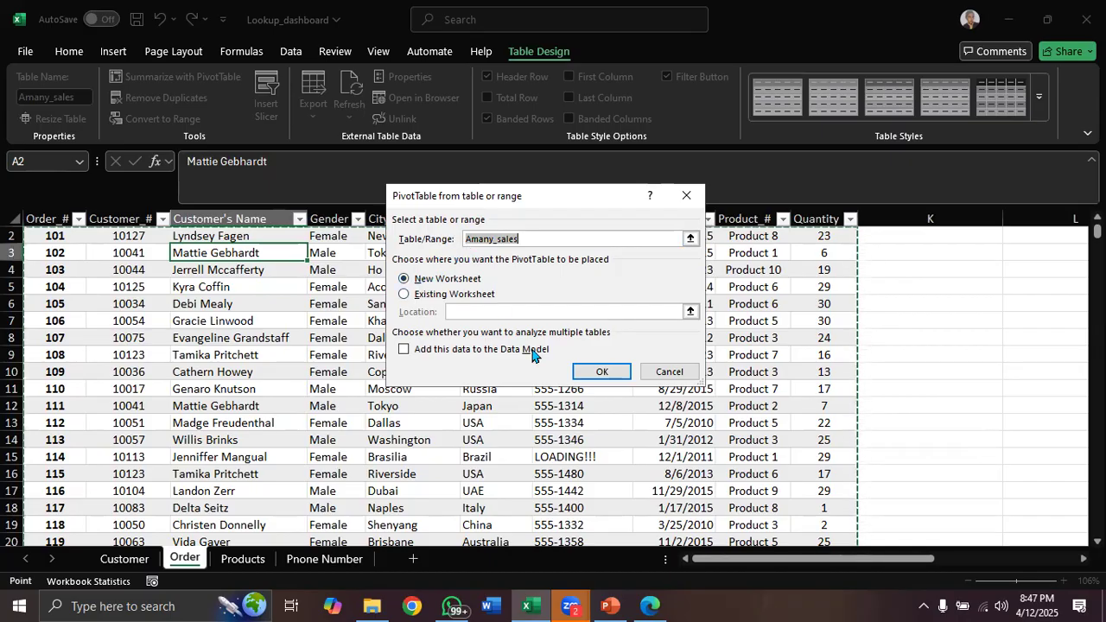
{"action": "left_click", "coordinate": [584, 373]}
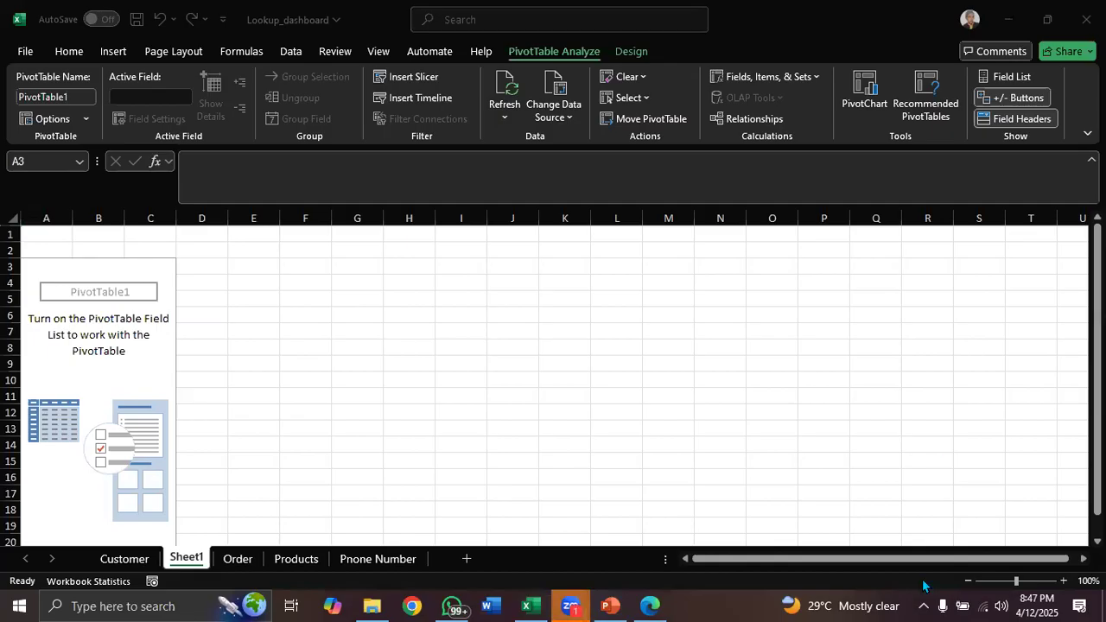
{"action": "left_click", "coordinate": [985, 605]}
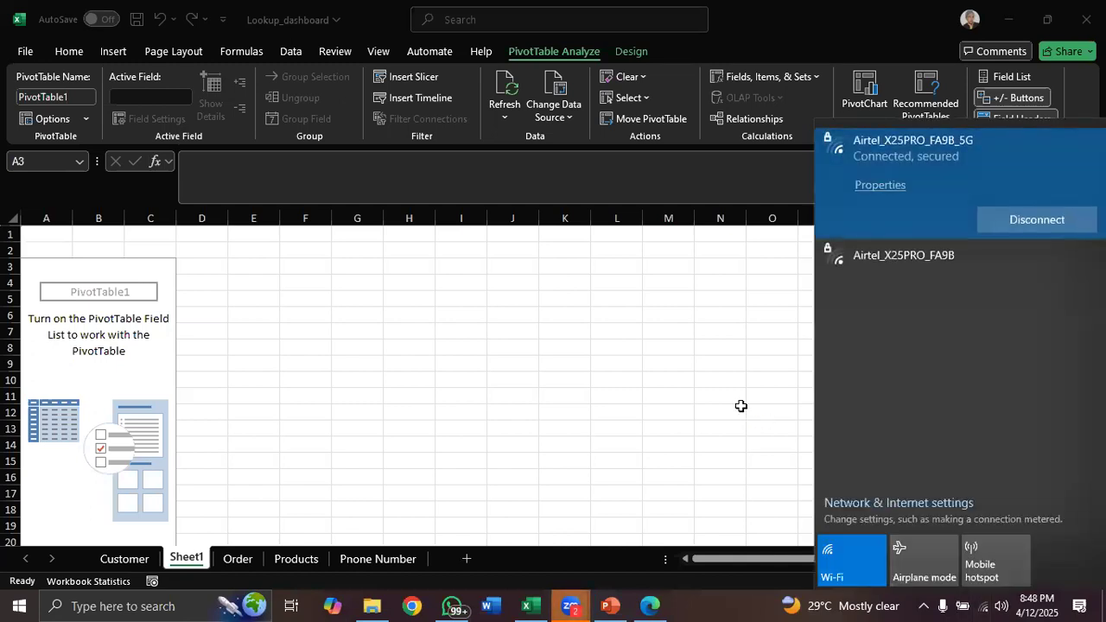
{"action": "left_click", "coordinate": [740, 406]}
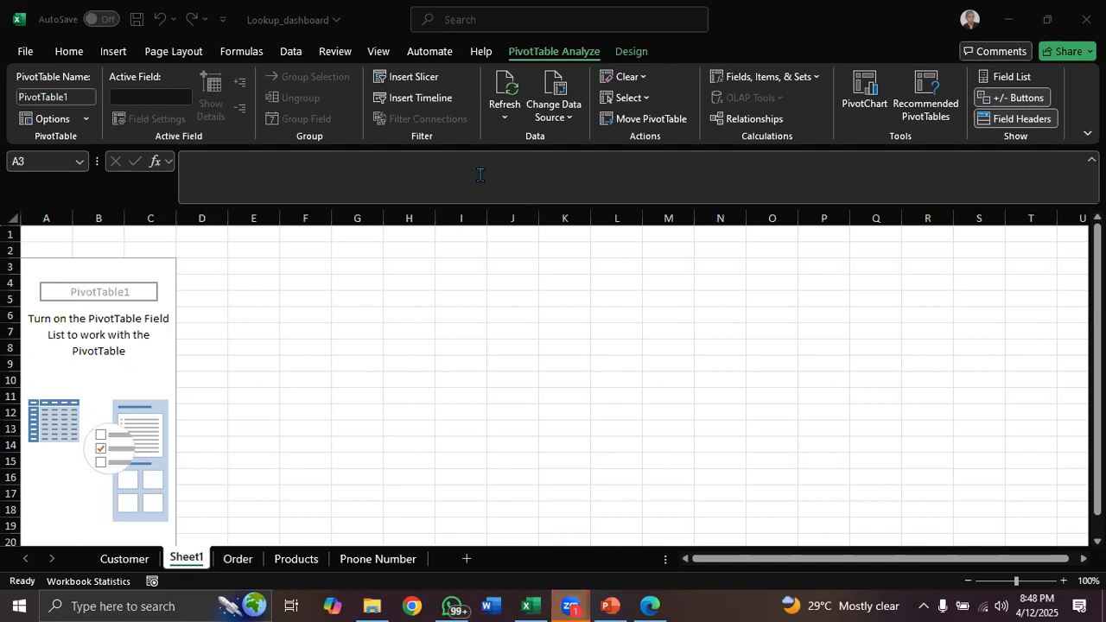
Undo the last change and delete the Sheet1 worksheet holding the first PivotTable
{"action": "left_click", "coordinate": [148, 279]}
{"action": "key", "text": "ctrl+z"}
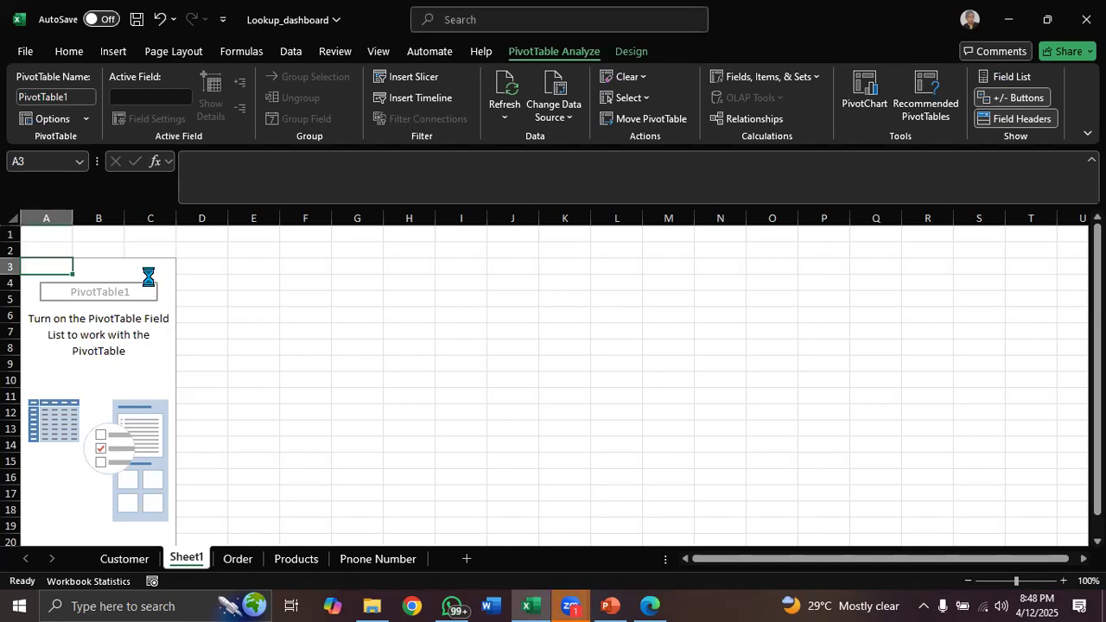
{"action": "key", "text": "ctrl+Page_Down"}
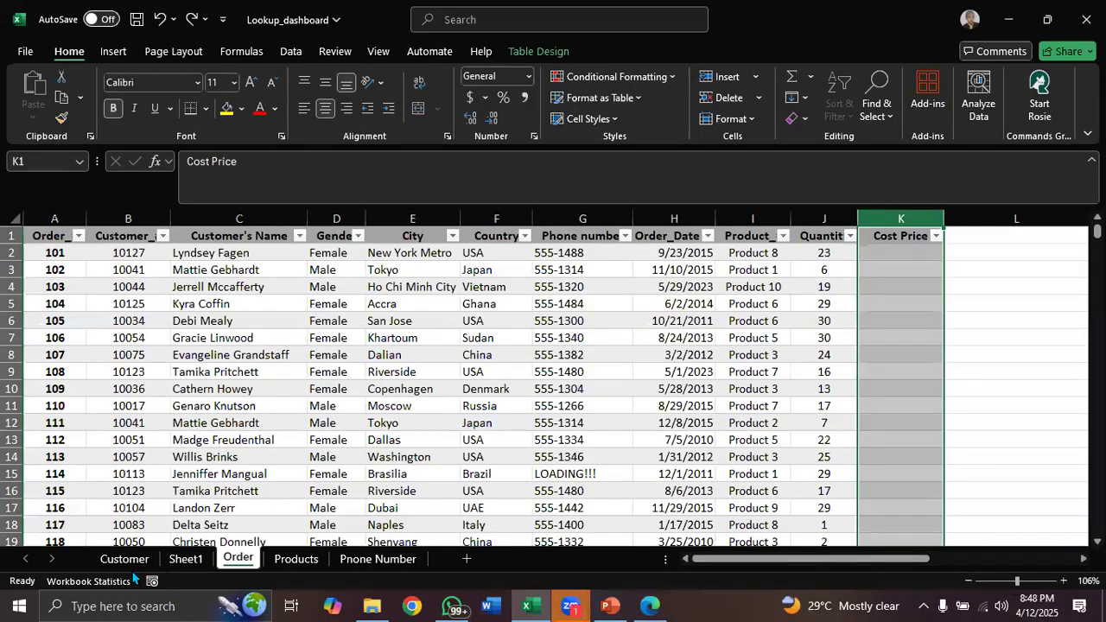
{"action": "right_click", "coordinate": [185, 558]}
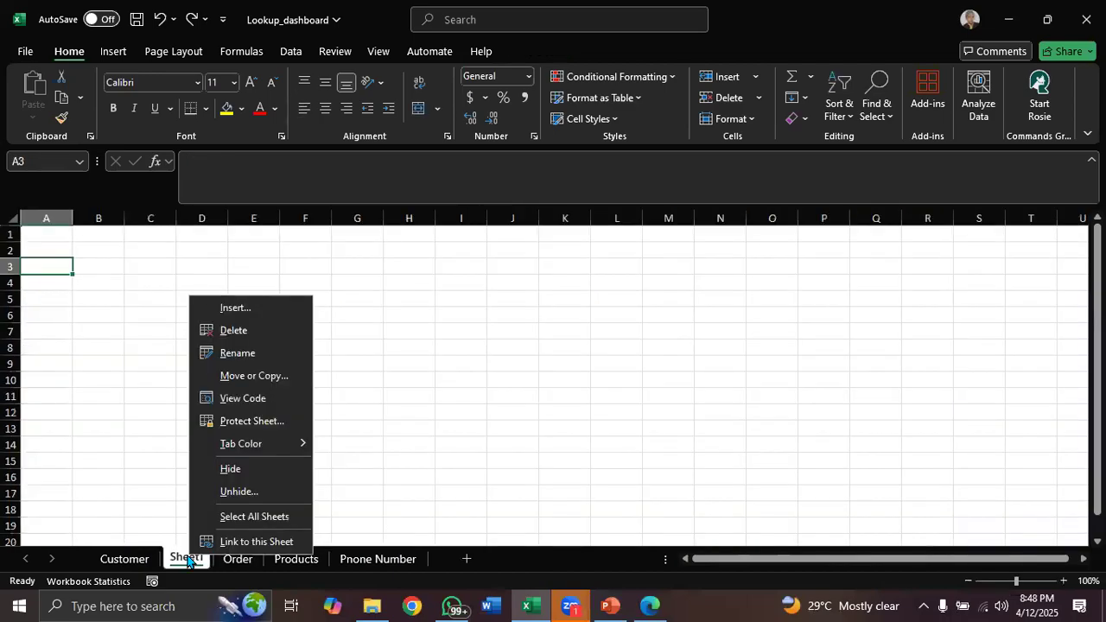
{"action": "left_click", "coordinate": [250, 330]}
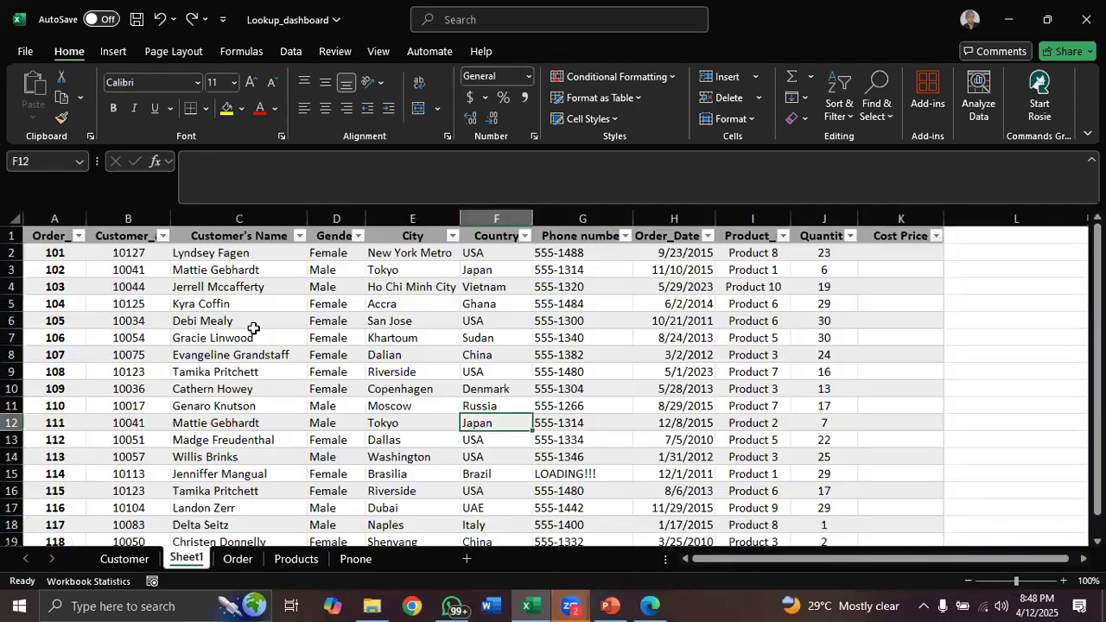
Summarize the Amany_sales table with a new PivotTable placed on a new worksheet
{"action": "left_click", "coordinate": [477, 340]}
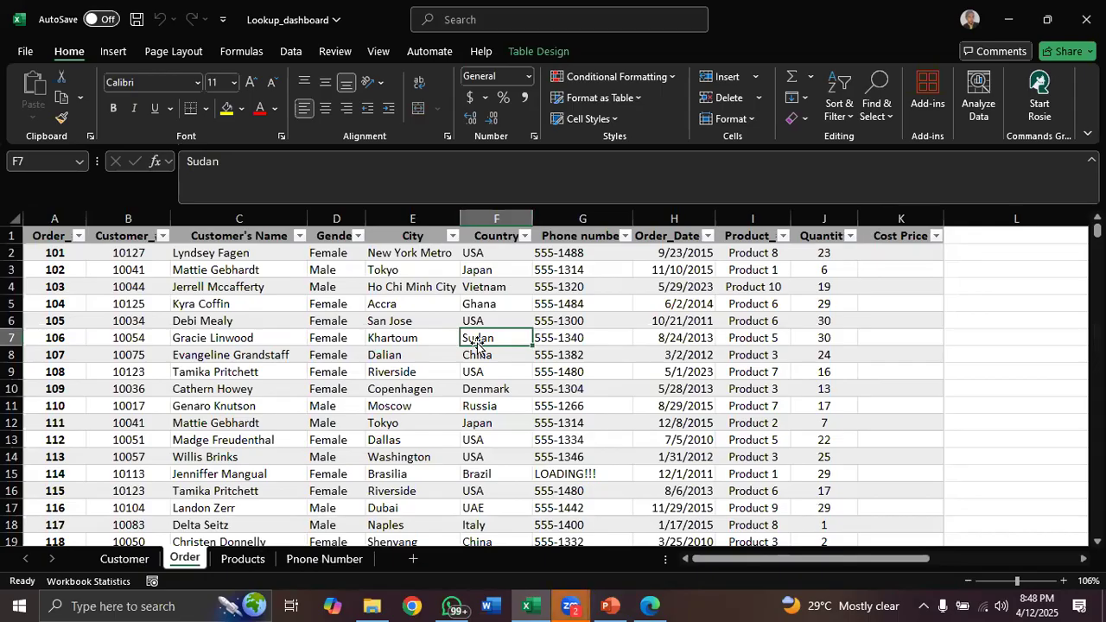
{"action": "left_click", "coordinate": [534, 55]}
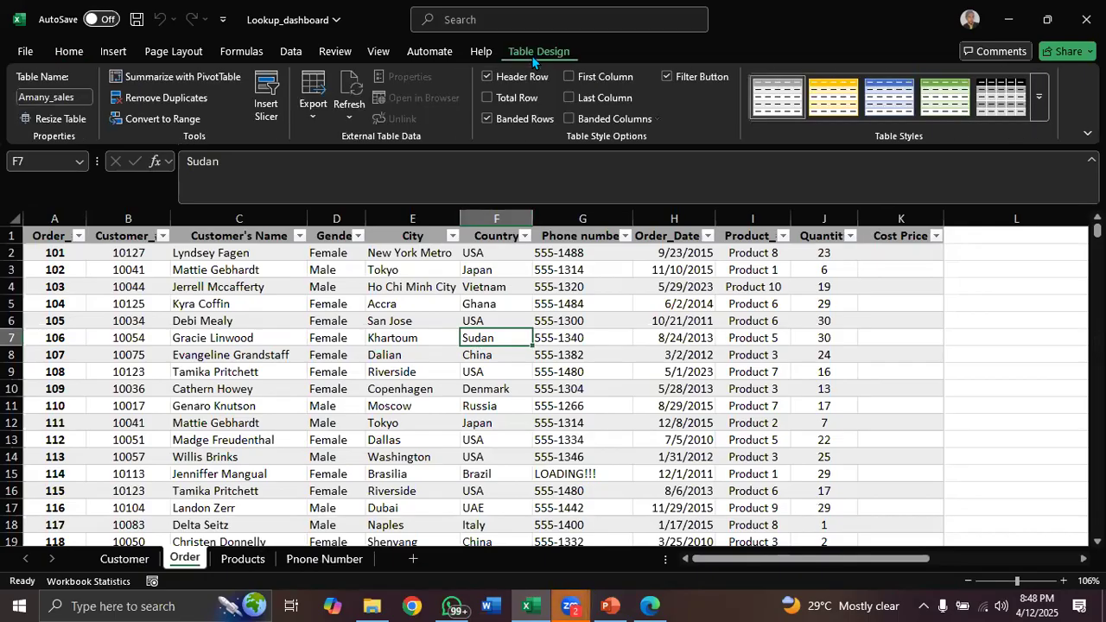
{"action": "left_click", "coordinate": [191, 78]}
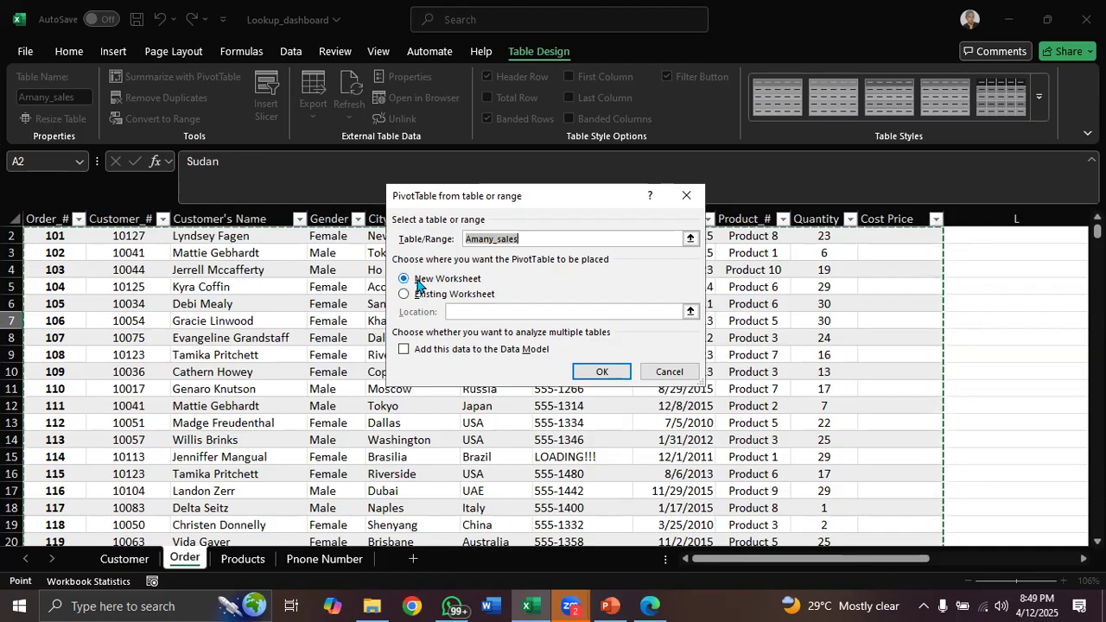
{"action": "left_click", "coordinate": [602, 373]}
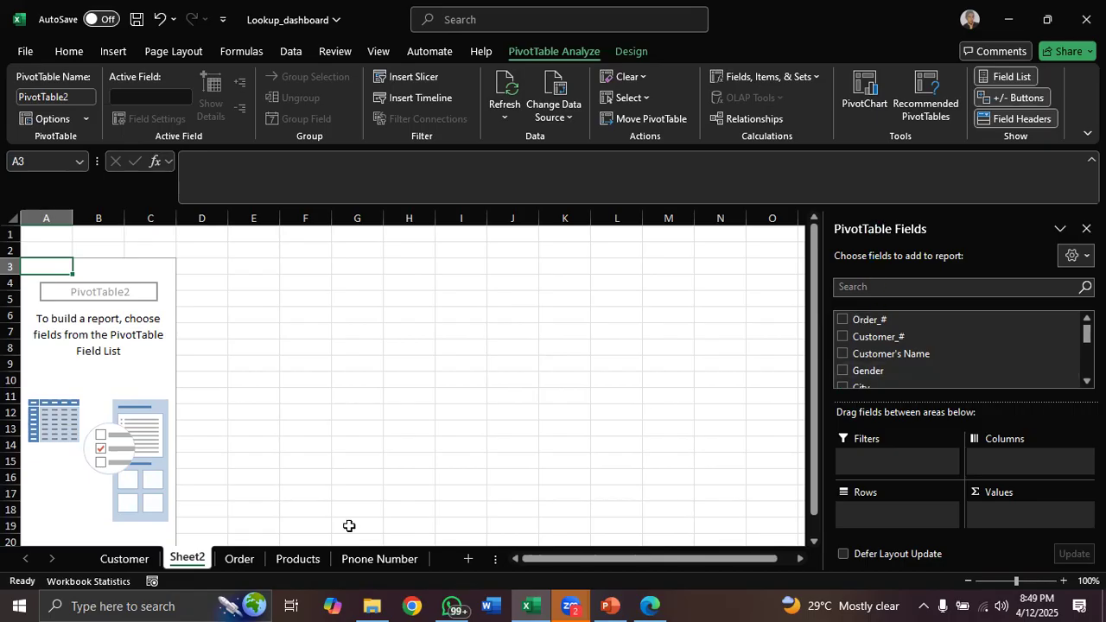
Hide the PivotTable Field List and then show it again
{"action": "left_click", "coordinate": [114, 270]}
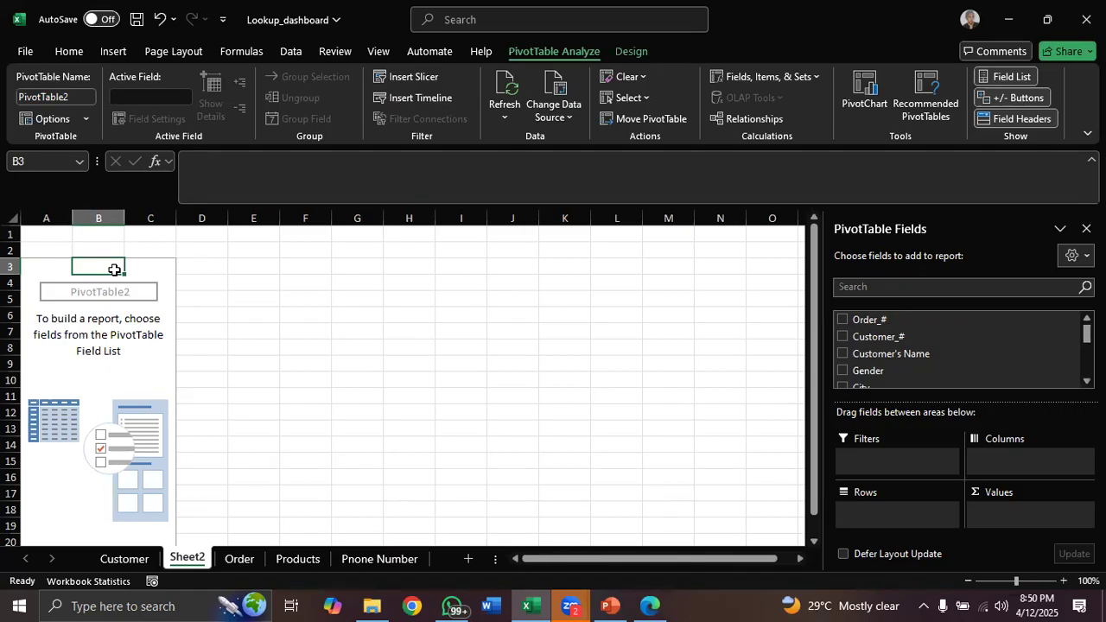
{"action": "right_click", "coordinate": [114, 271]}
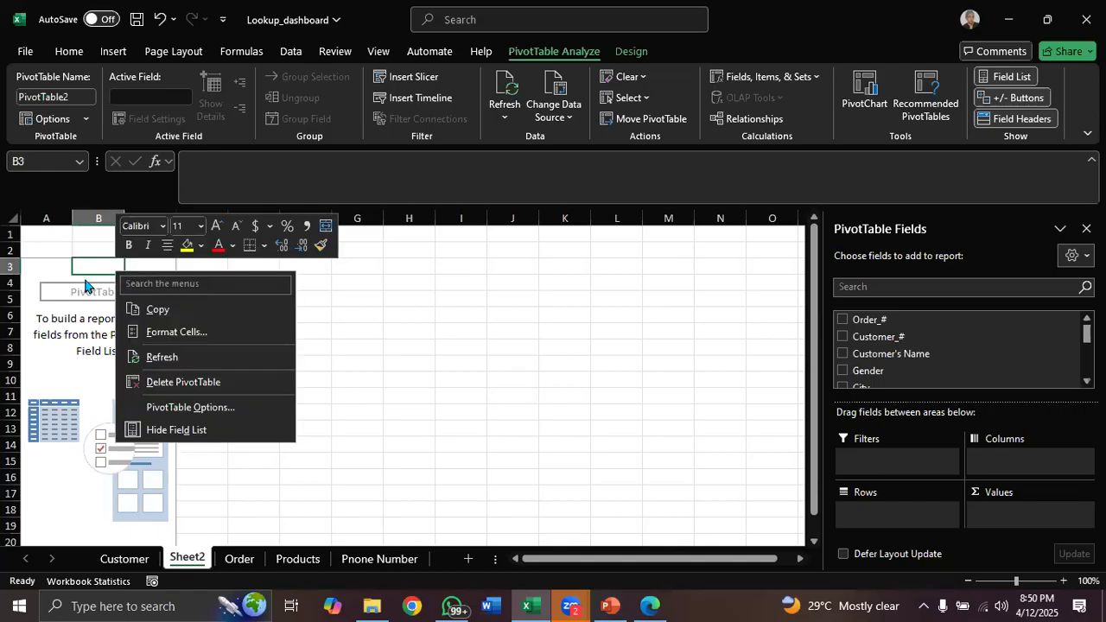
{"action": "key", "text": "Escape"}
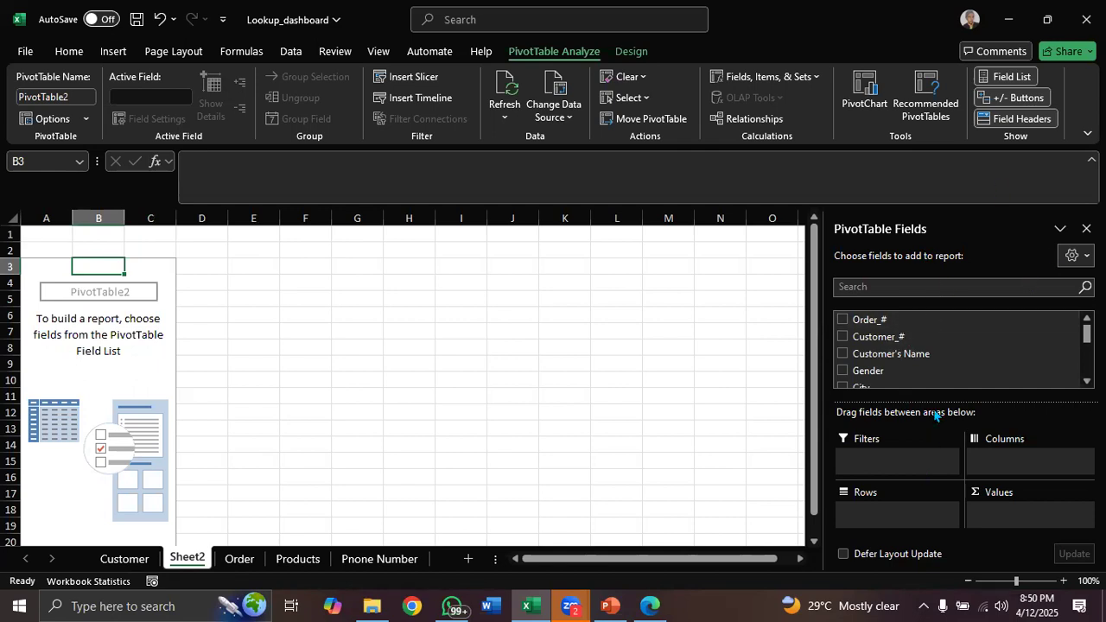
{"action": "right_click", "coordinate": [101, 273]}
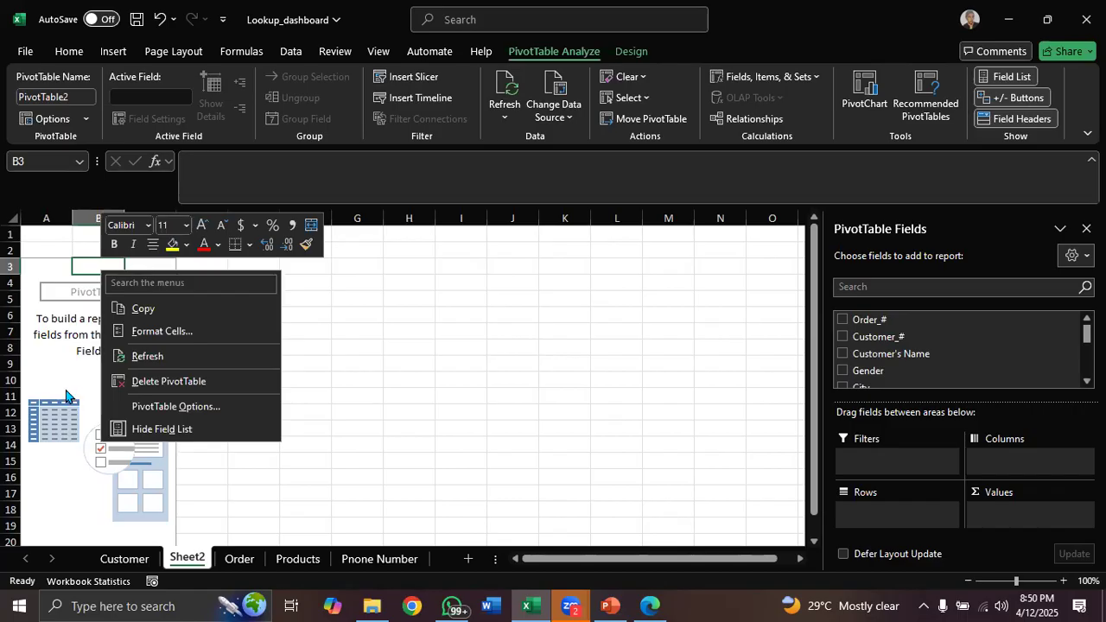
{"action": "left_click", "coordinate": [164, 432]}
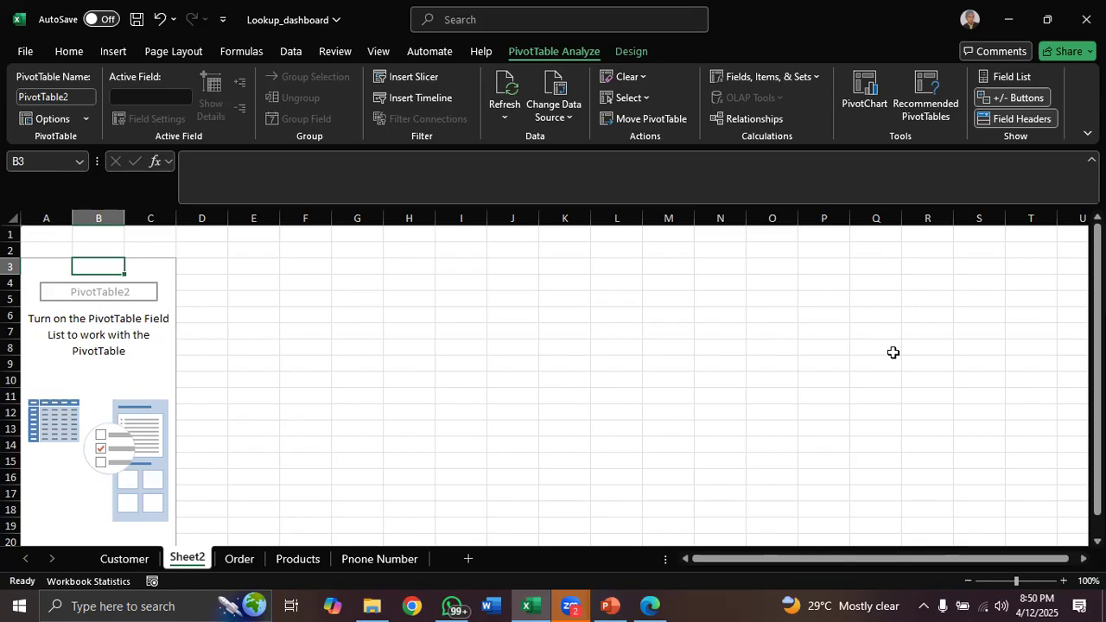
{"action": "right_click", "coordinate": [109, 267]}
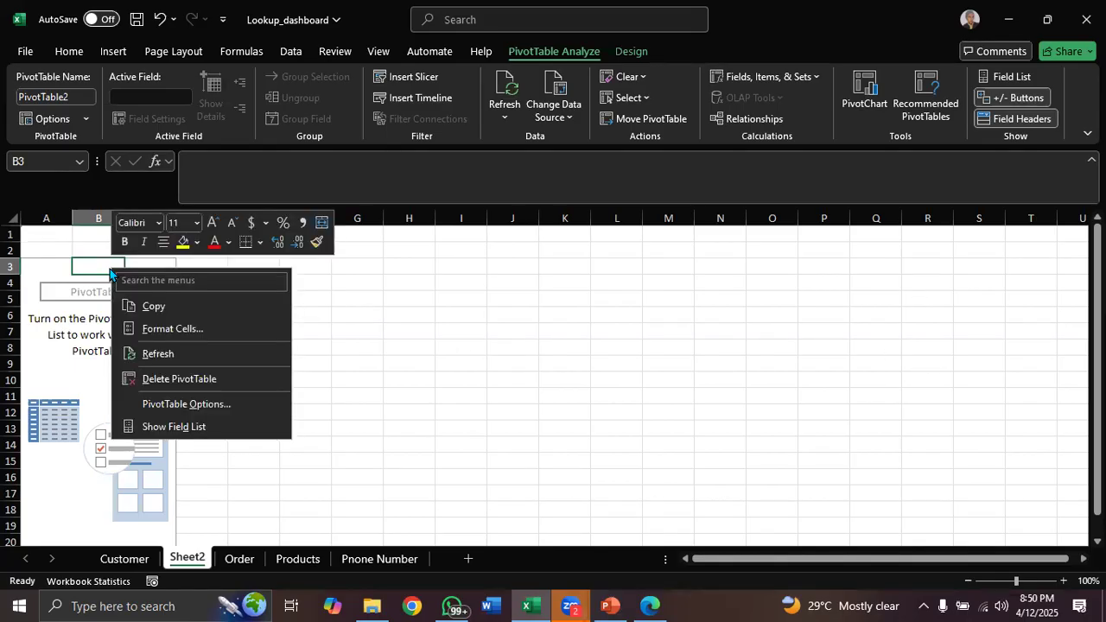
{"action": "left_click", "coordinate": [197, 429]}
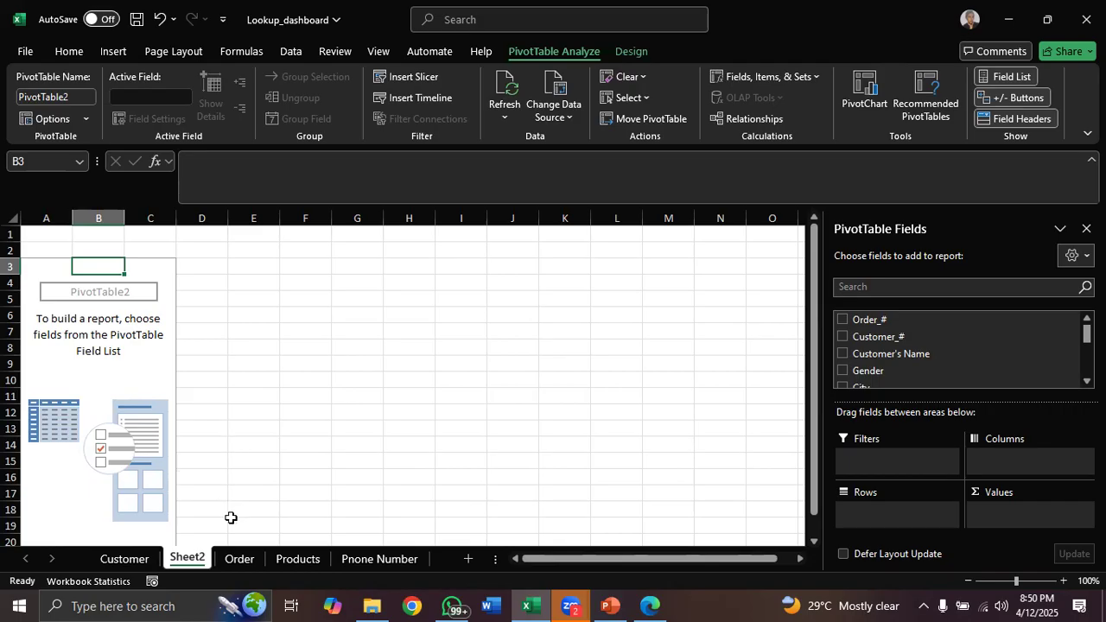
Switch between the Order data and the PivotTable sheet and browse the available PivotTable fields
{"action": "left_click", "coordinate": [239, 560]}
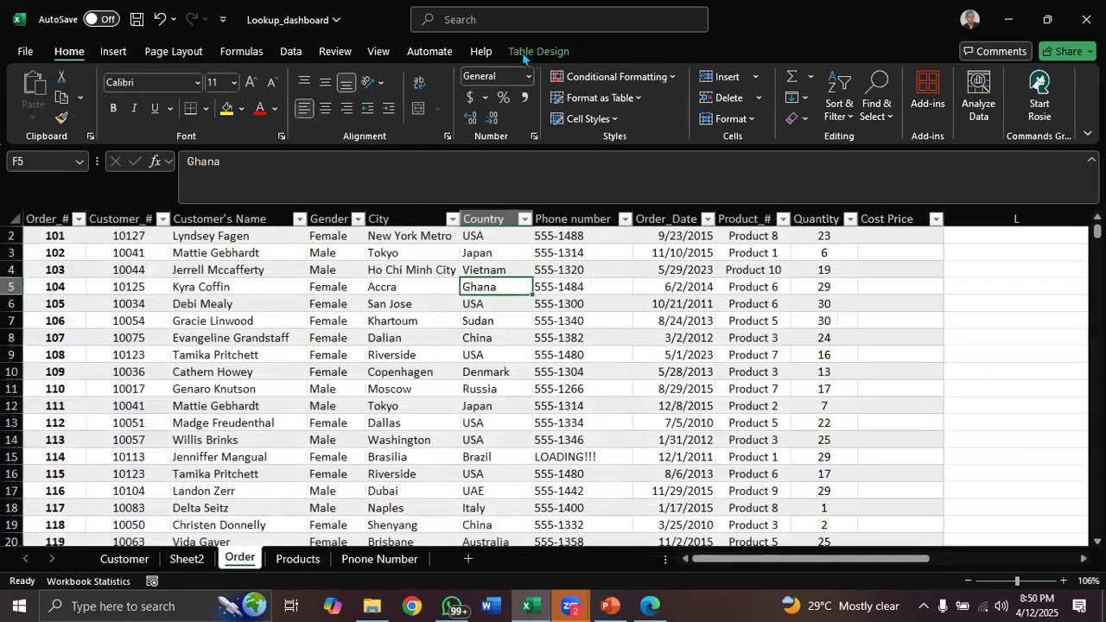
{"action": "left_click", "coordinate": [189, 560]}
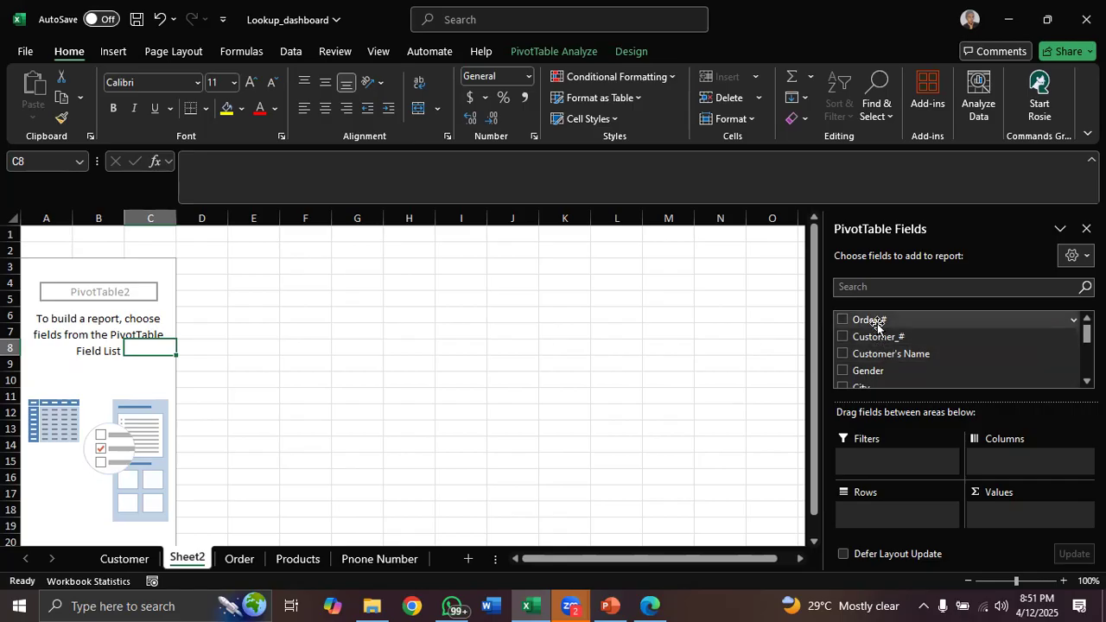
{"action": "left_click", "coordinate": [239, 558]}
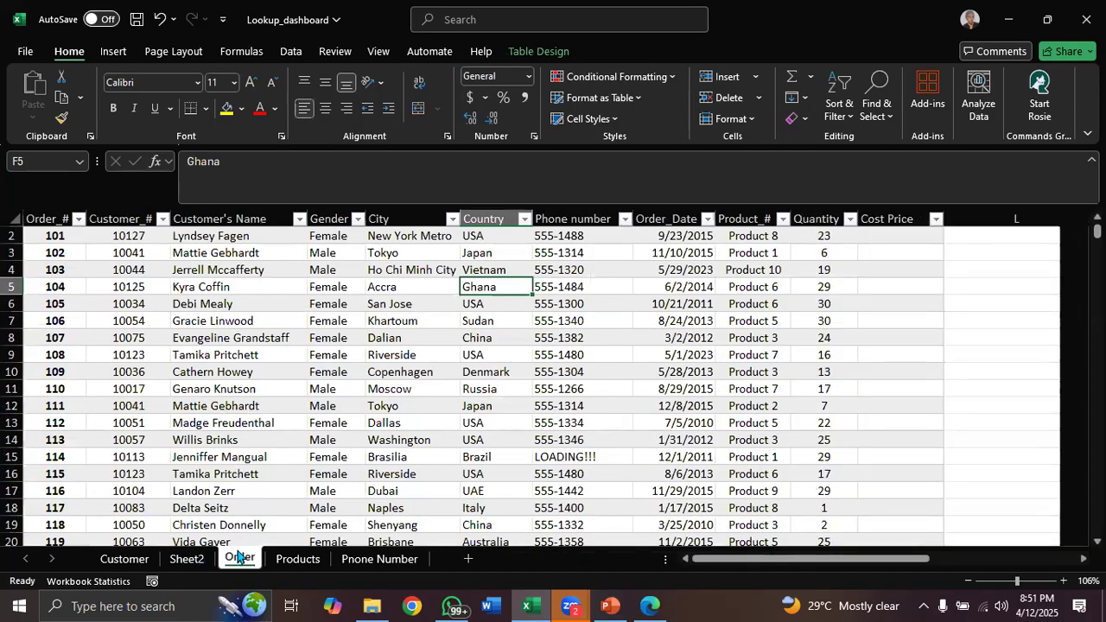
{"action": "key", "text": "ctrl+Page_Up"}
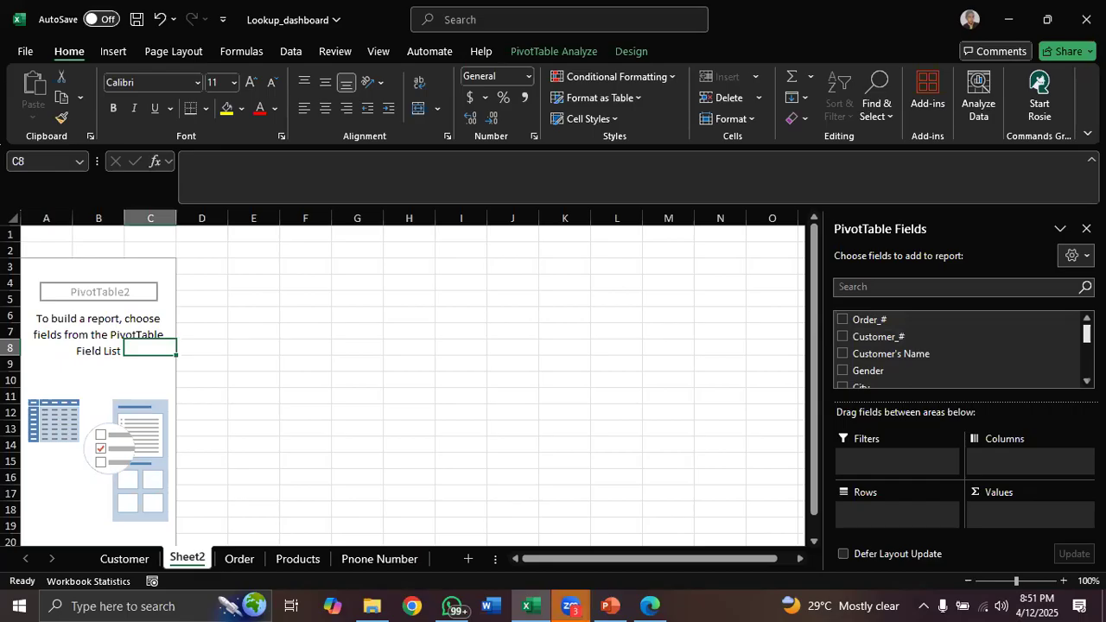
{"action": "scroll", "coordinate": [957, 350], "scroll_direction": "down", "scroll_amount": 1}
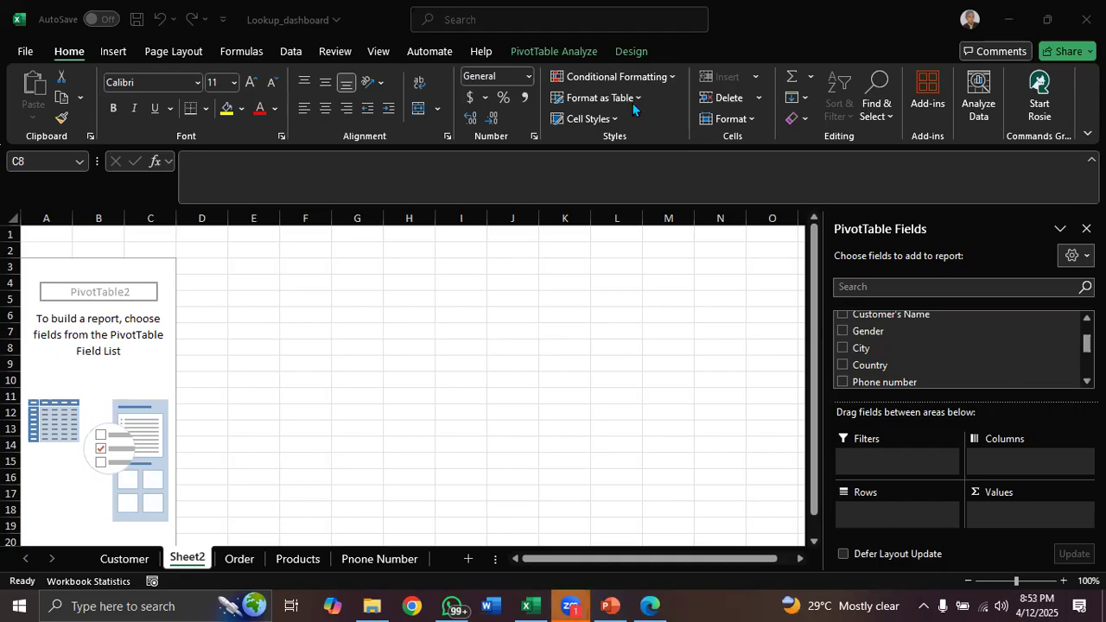
{"action": "left_click", "coordinate": [245, 559]}
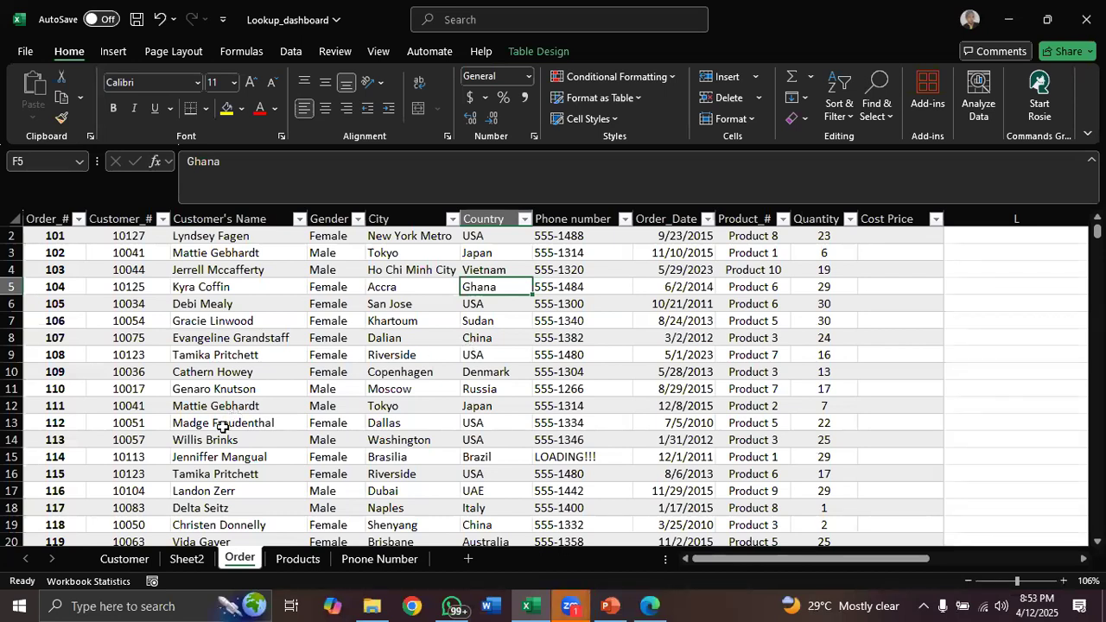
{"action": "left_click", "coordinate": [190, 559]}
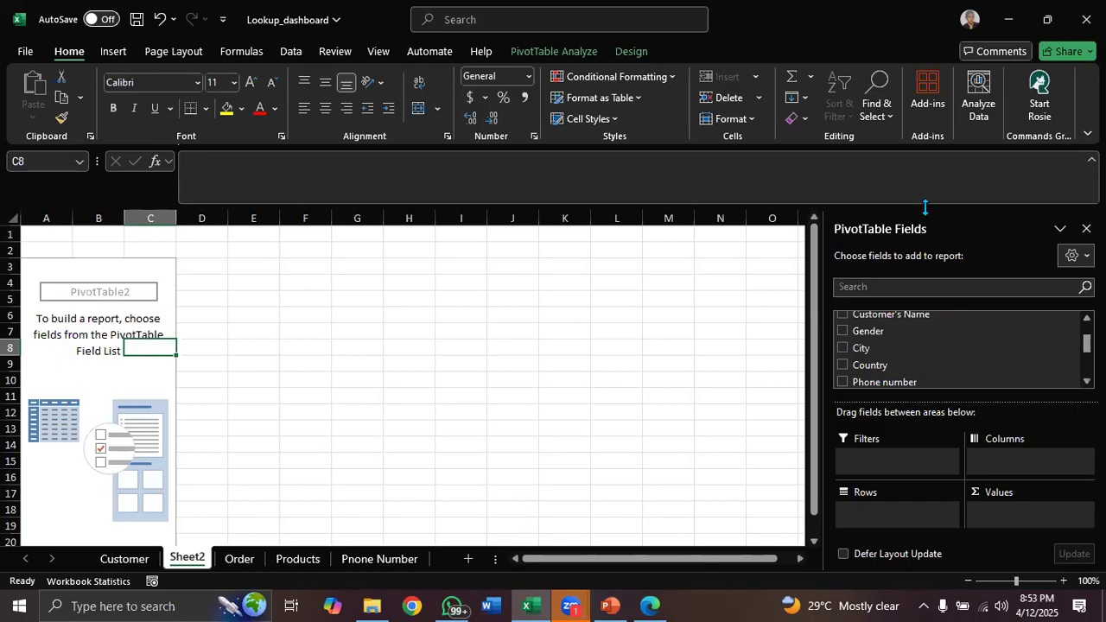
{"action": "scroll", "coordinate": [1086, 345], "scroll_direction": "up", "scroll_amount": 2}
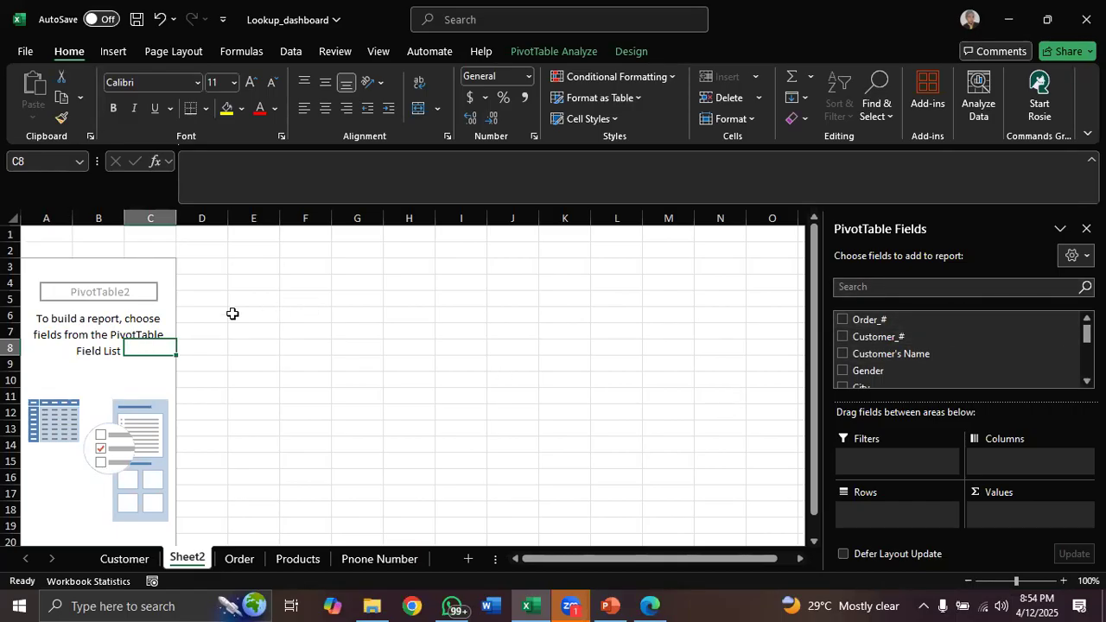
{"action": "right_click", "coordinate": [129, 318]}
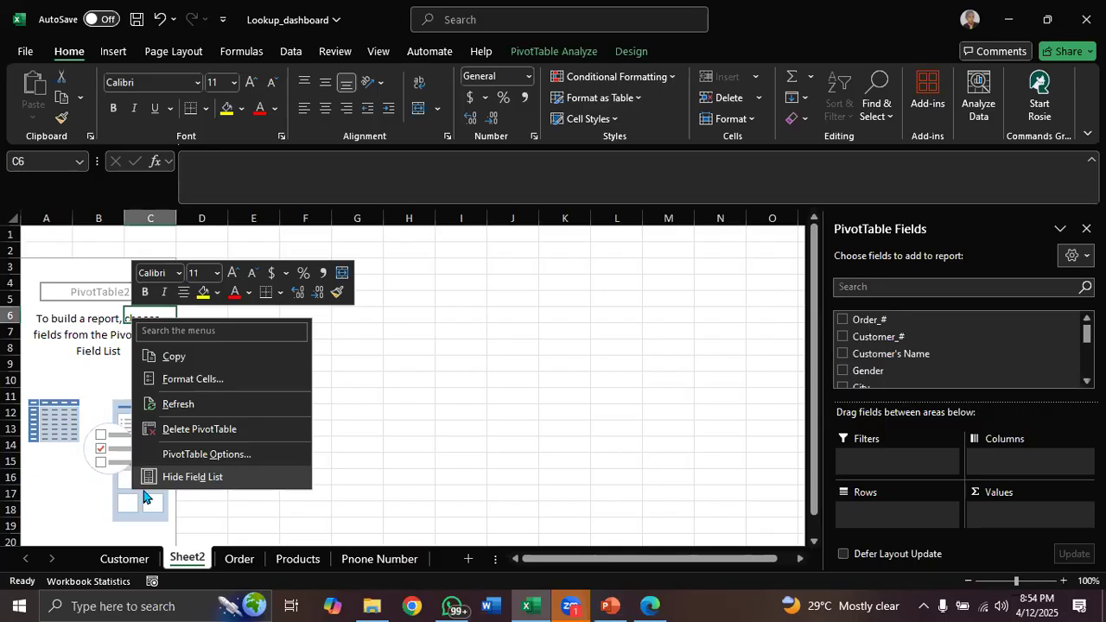
{"action": "left_click", "coordinate": [79, 457]}
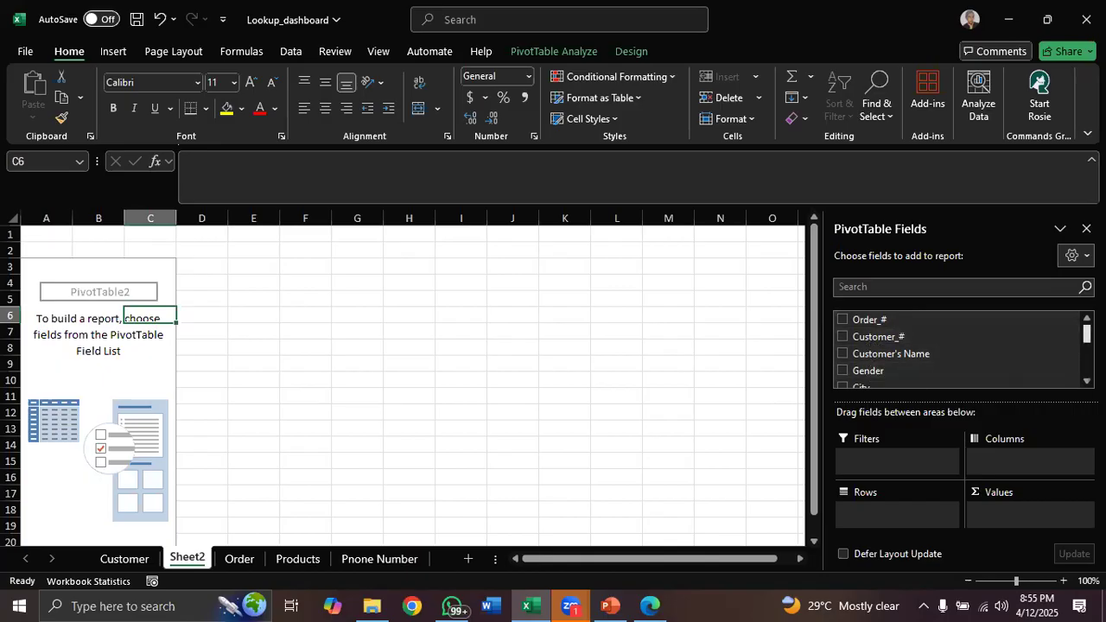
{"action": "scroll", "coordinate": [959, 350], "scroll_direction": "down", "scroll_amount": 5}
{"action": "scroll", "coordinate": [959, 350], "scroll_direction": "down", "scroll_amount": 3}
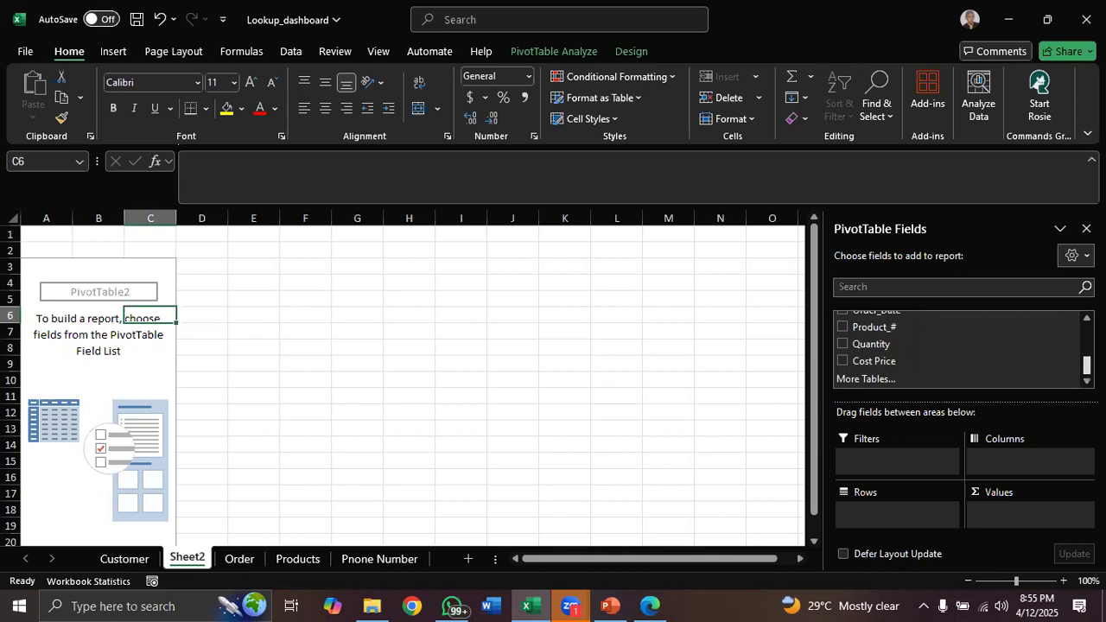
{"action": "left_click", "coordinate": [241, 559]}
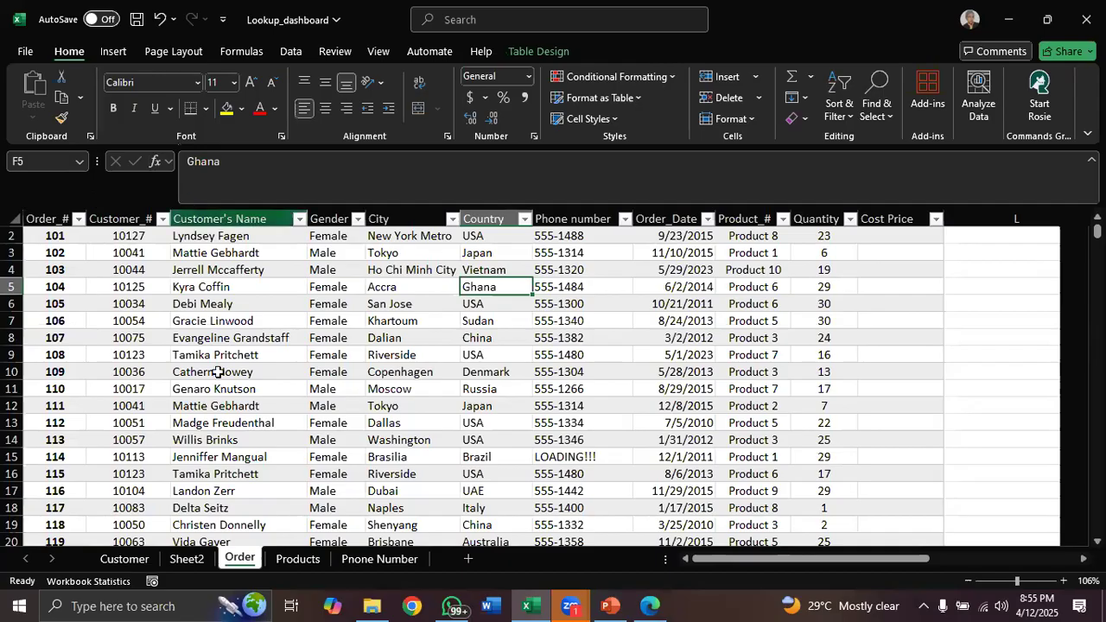
{"action": "left_click", "coordinate": [187, 558]}
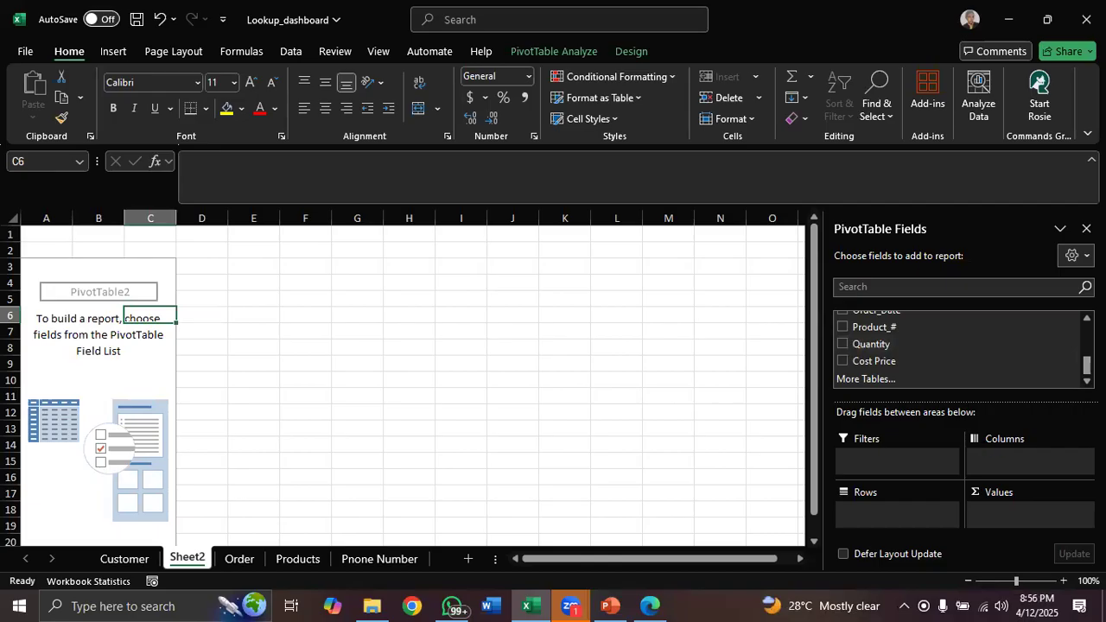
{"action": "scroll", "coordinate": [959, 350], "scroll_direction": "up", "scroll_amount": 5}
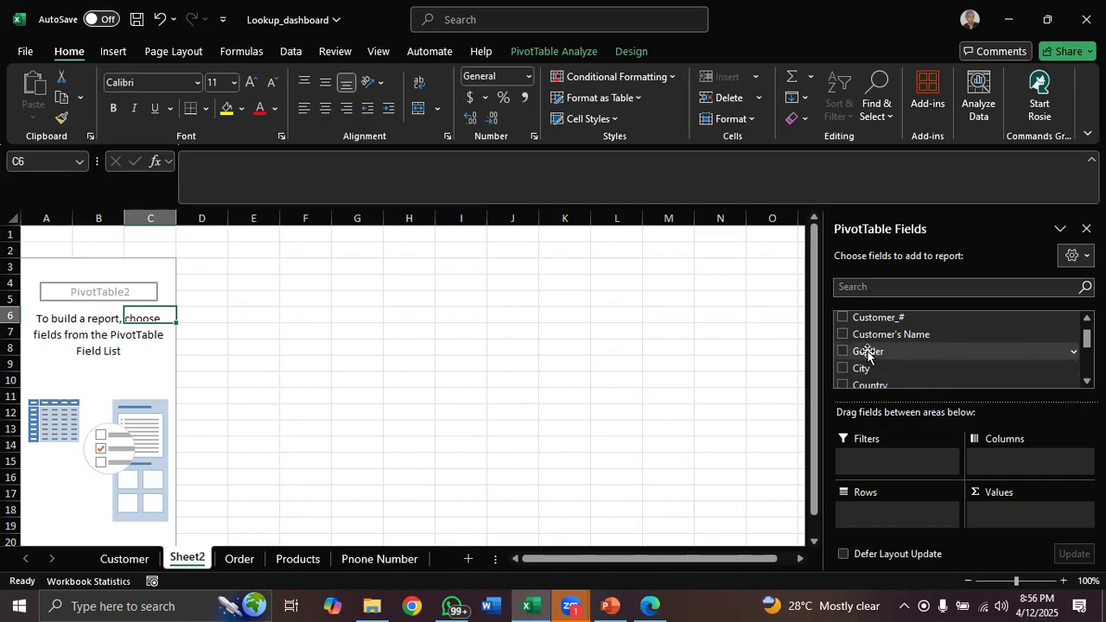
Add the Gender field to the PivotTable's Columns area
{"action": "left_click_drag", "start_coordinate": [868, 354], "coordinate": [987, 459]}
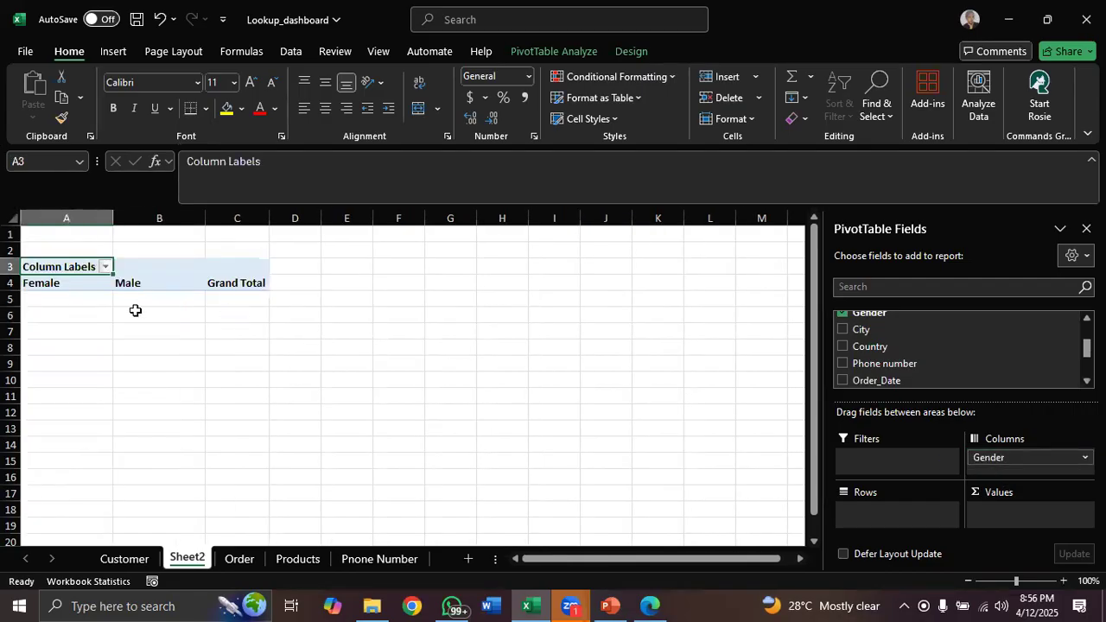
{"action": "left_click", "coordinate": [67, 210]}
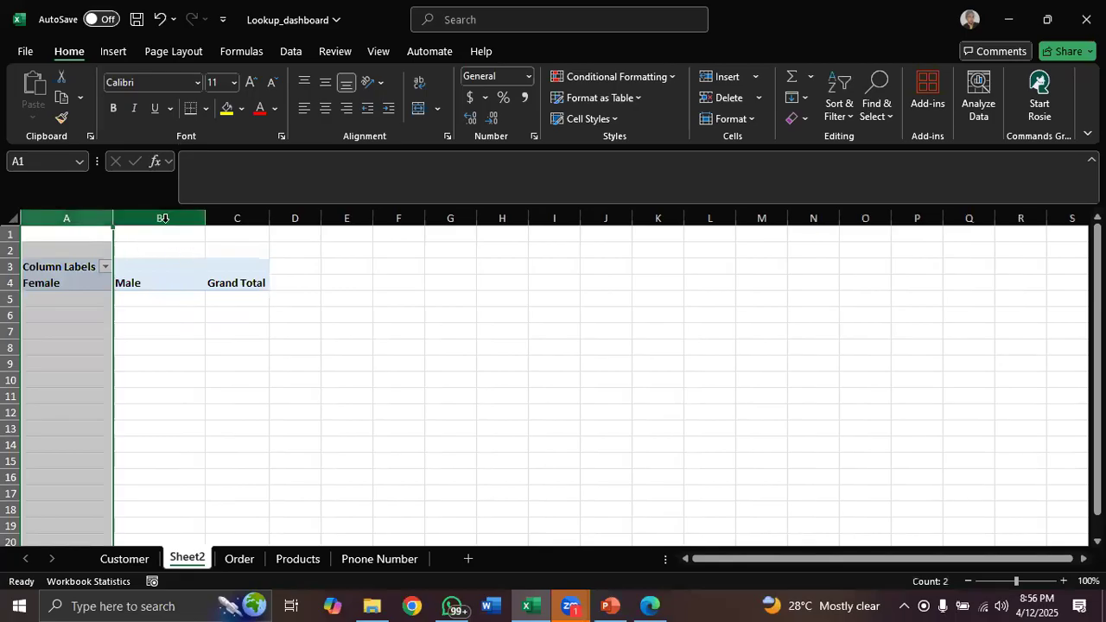
{"action": "left_click", "coordinate": [162, 217]}
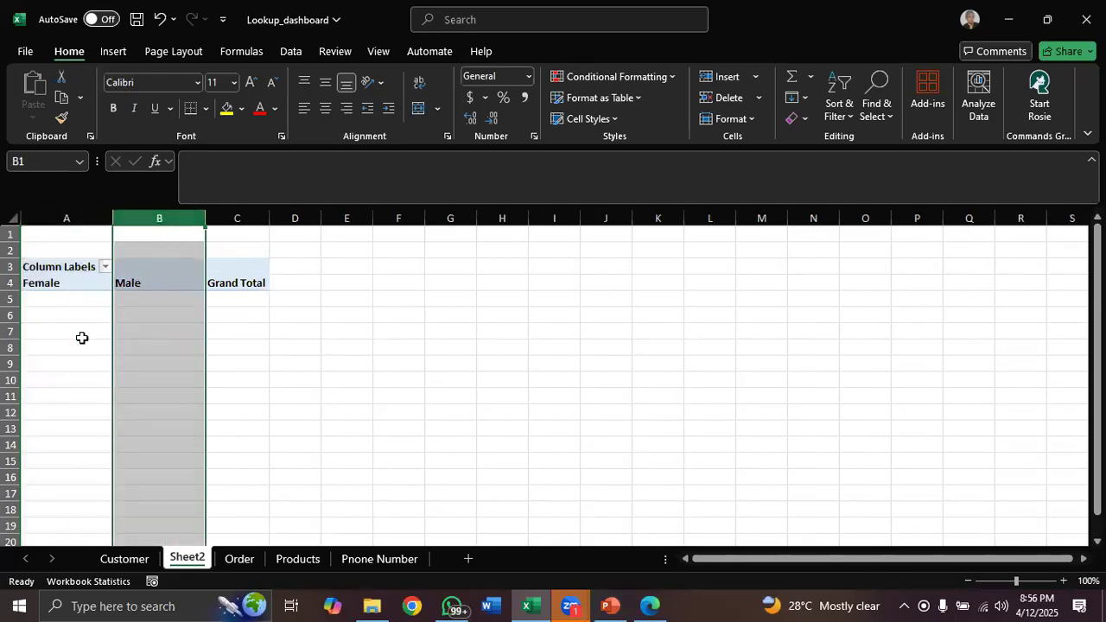
{"action": "left_click", "coordinate": [62, 282]}
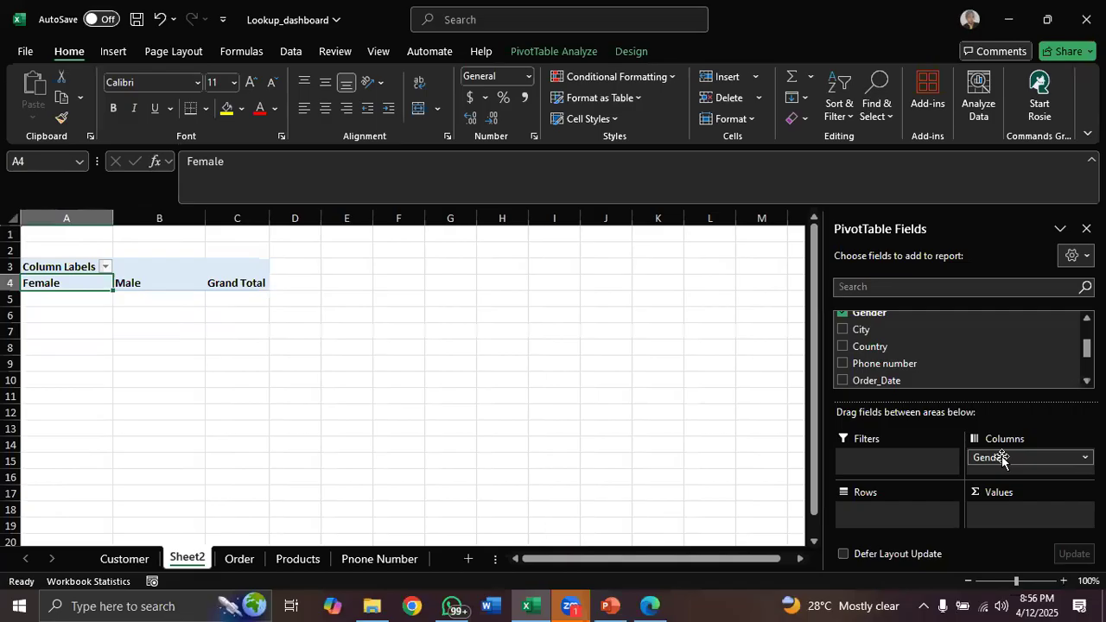
Move the Gender field from Columns to the Rows area of the PivotTable
{"action": "left_click_drag", "start_coordinate": [1001, 457], "coordinate": [875, 510]}
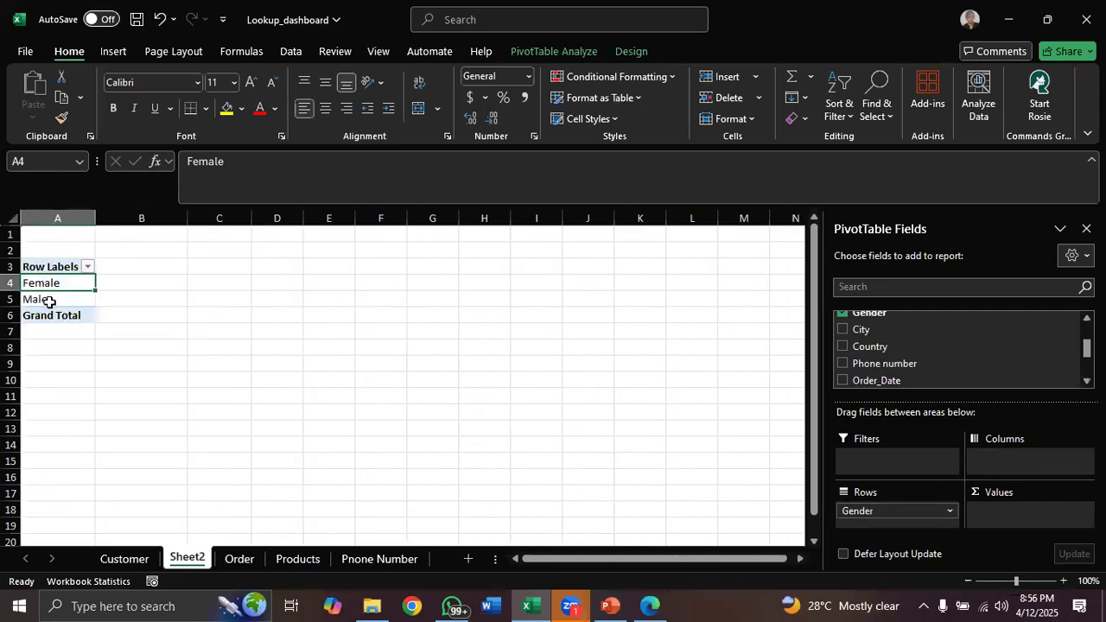
{"action": "left_click", "coordinate": [52, 220]}
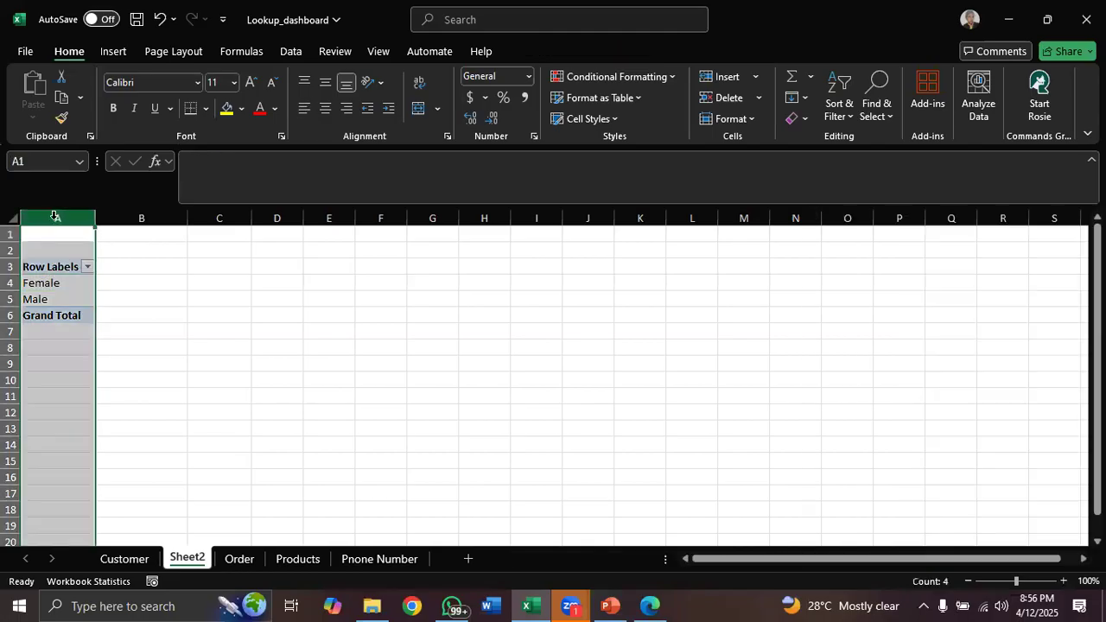
Compare the PivotTable's Female and Male rows with the Gender column and its filter list in the Order table
{"action": "left_click", "coordinate": [11, 284]}
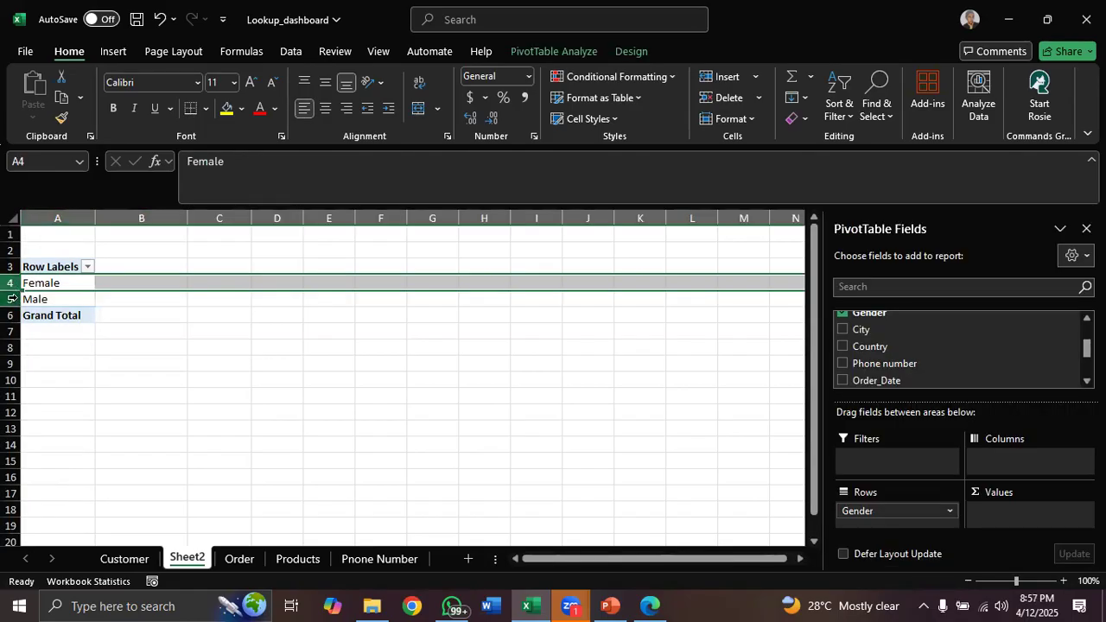
{"action": "left_click", "coordinate": [11, 298]}
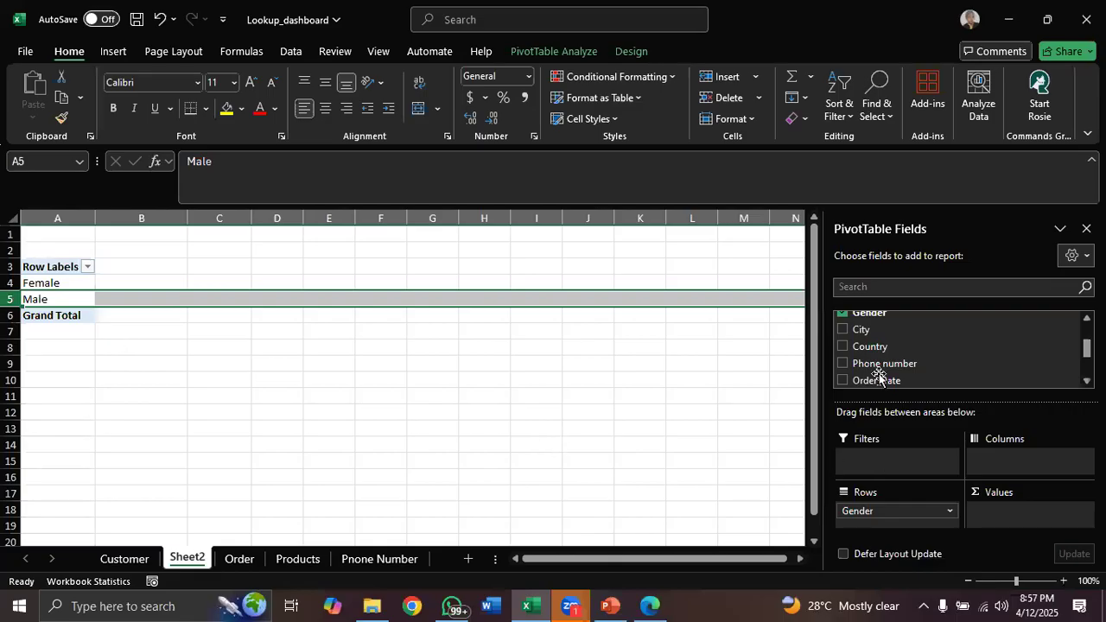
{"action": "left_click", "coordinate": [239, 560]}
{"action": "left_click", "coordinate": [337, 218]}
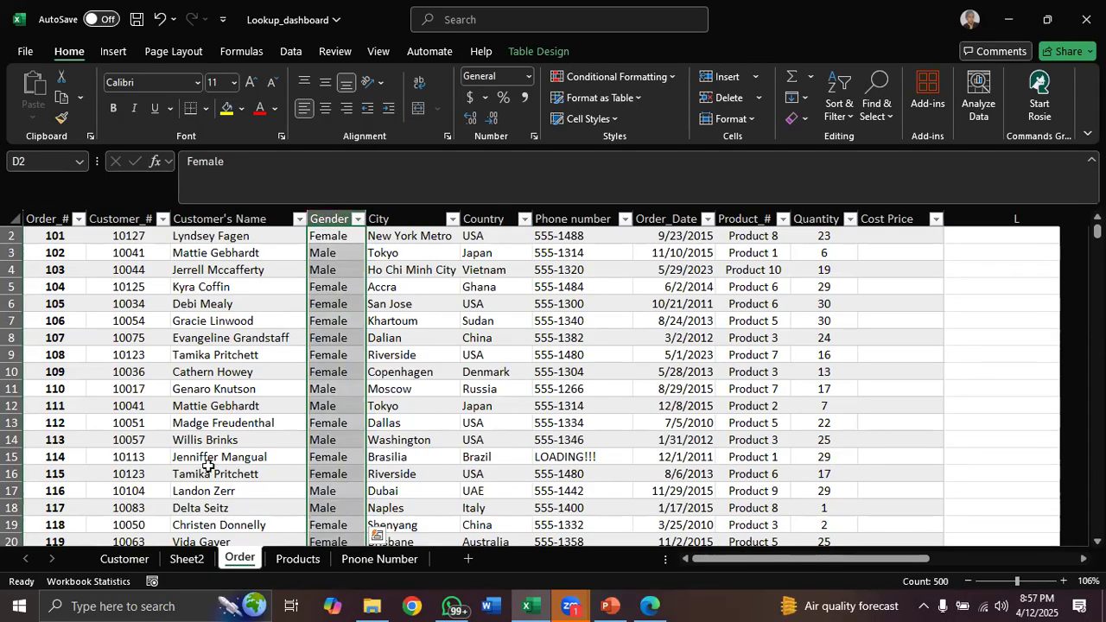
{"action": "left_click", "coordinate": [186, 559]}
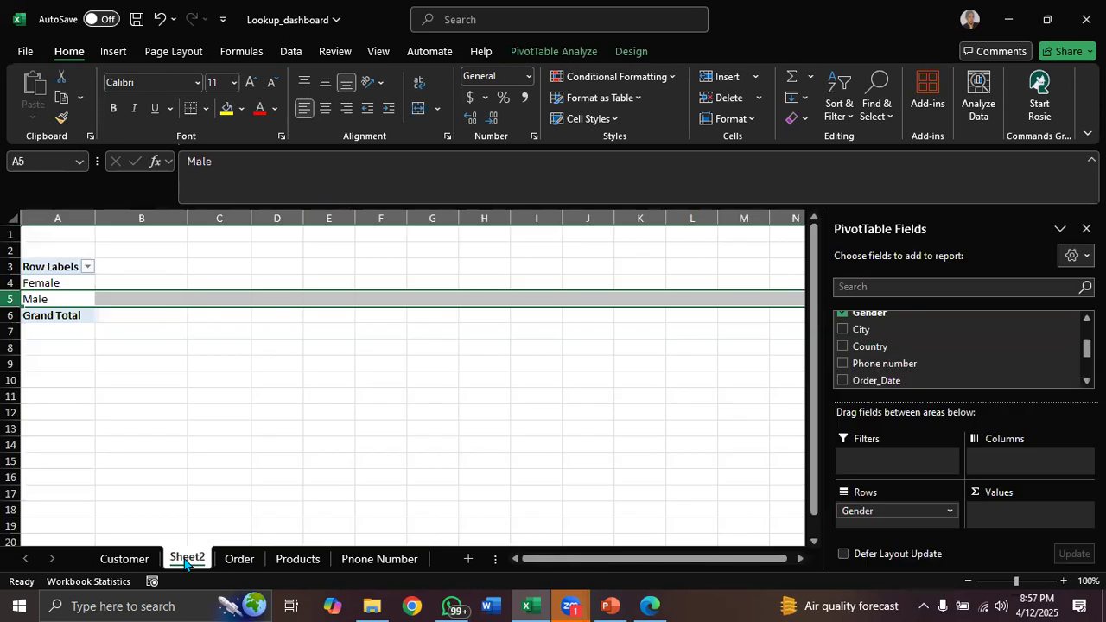
{"action": "left_click", "coordinate": [53, 284]}
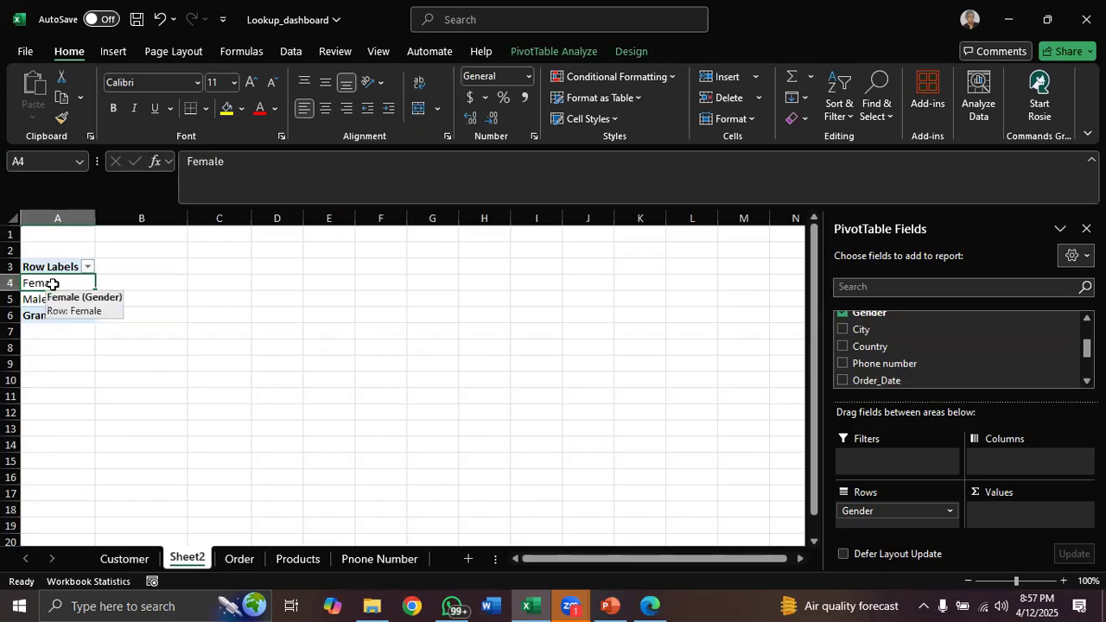
{"action": "left_click", "coordinate": [244, 564]}
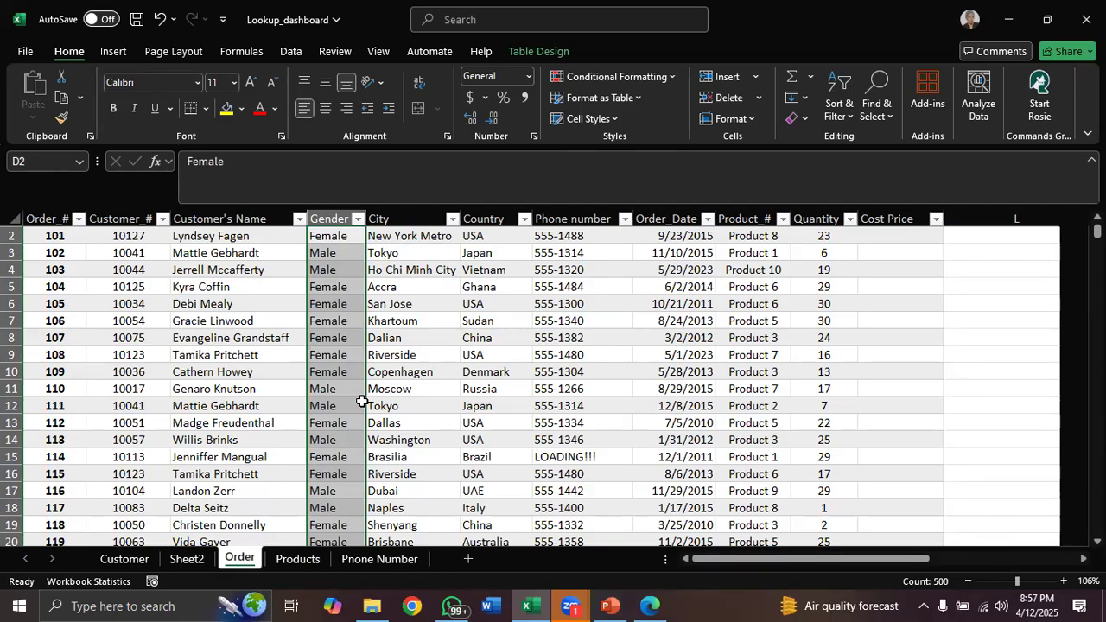
{"action": "left_click", "coordinate": [356, 219]}
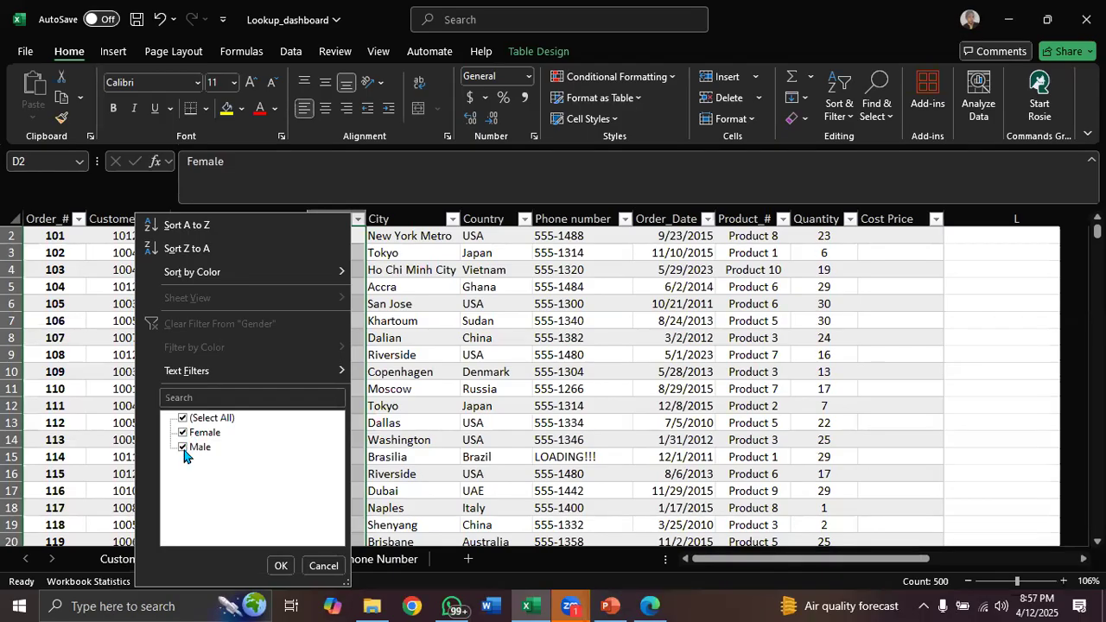
{"action": "left_click", "coordinate": [322, 567]}
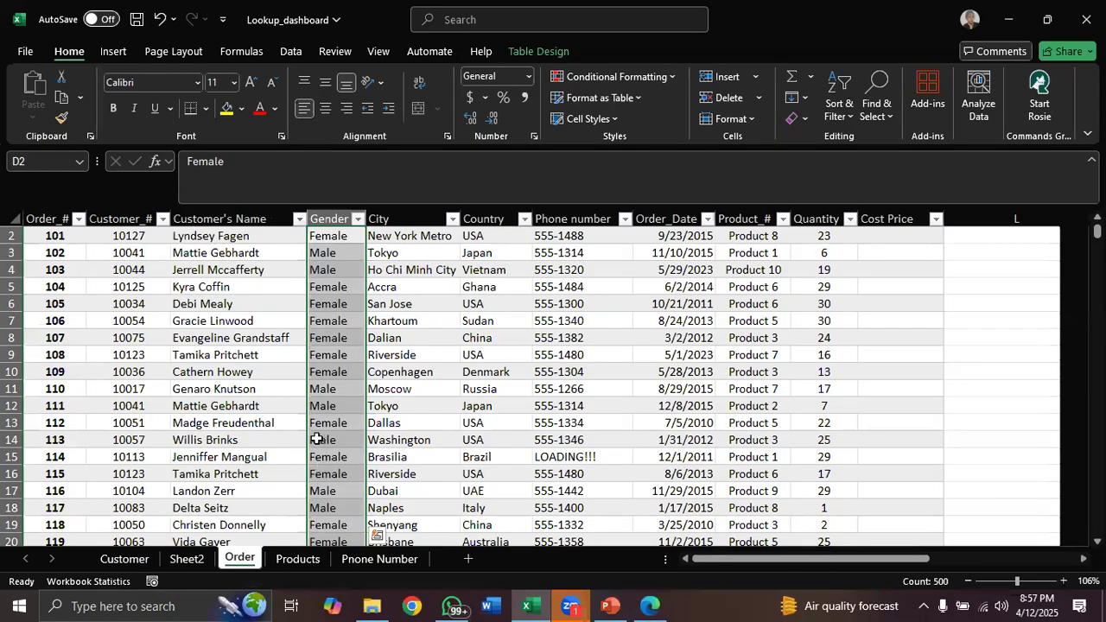
{"action": "left_click", "coordinate": [198, 561]}
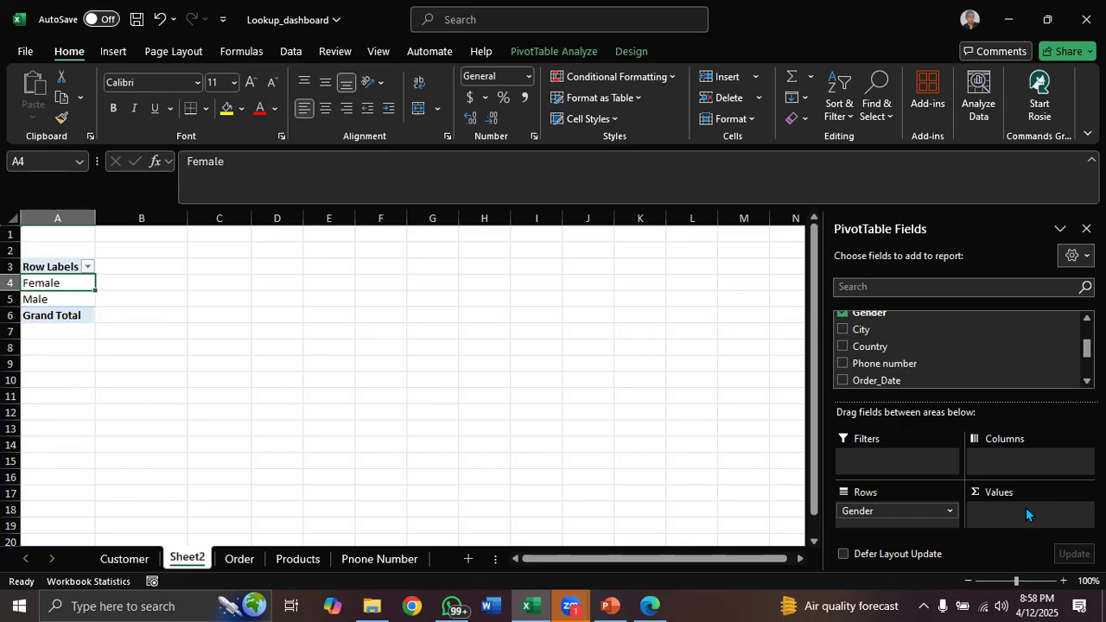
Move the Gender field from Rows into Values, then remove it from the PivotTable entirely
{"action": "scroll", "coordinate": [1079, 345], "scroll_direction": "up", "scroll_amount": 1}
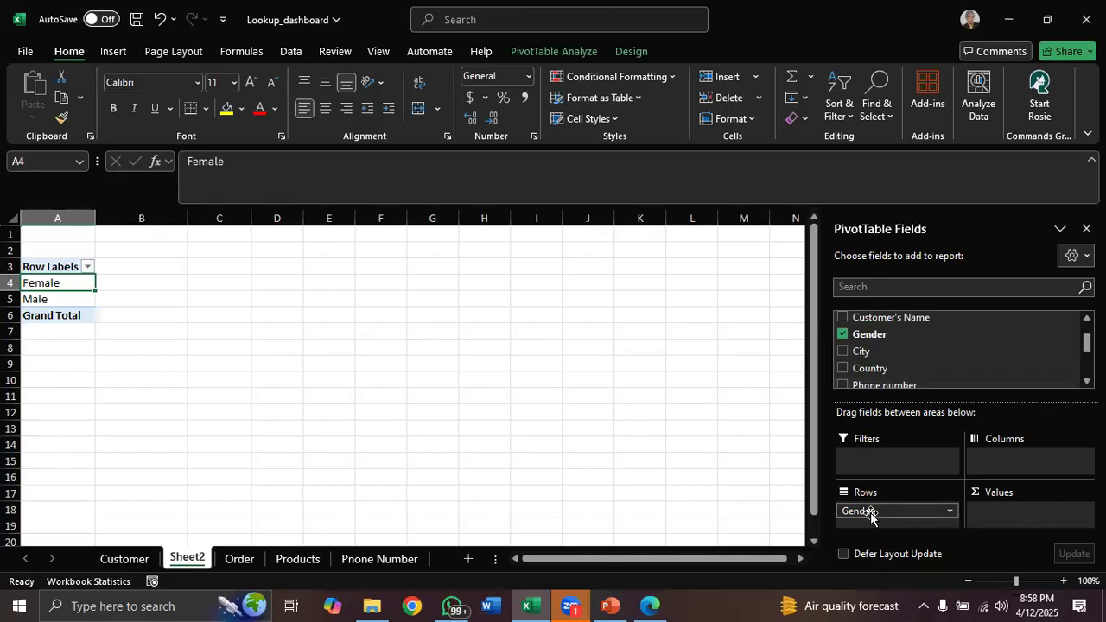
{"action": "left_click_drag", "start_coordinate": [870, 515], "coordinate": [993, 517]}
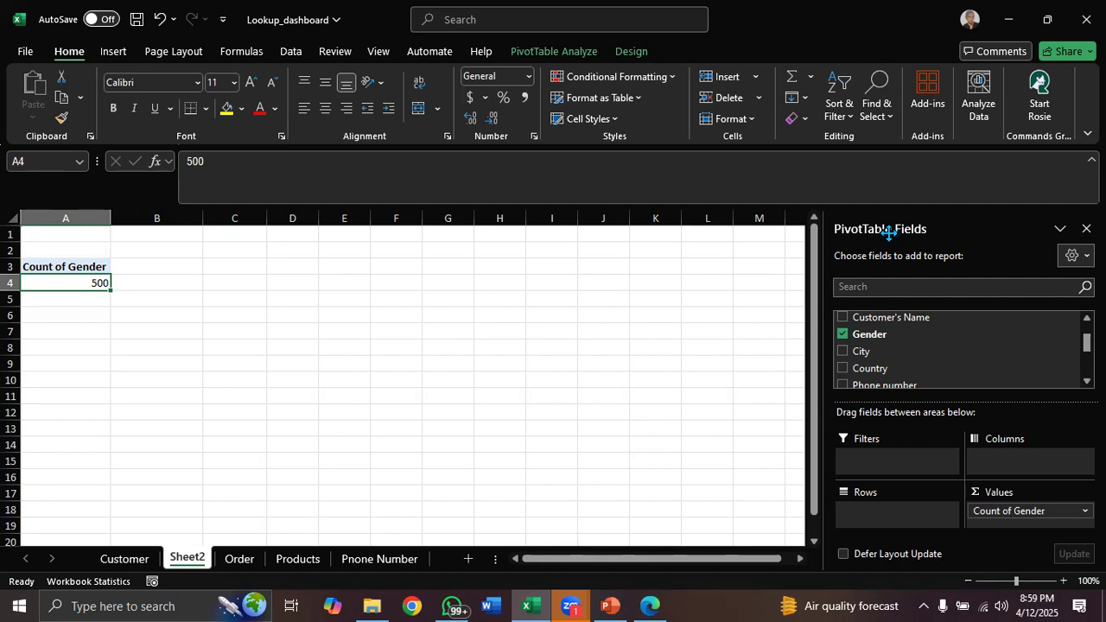
{"action": "left_click", "coordinate": [951, 191]}
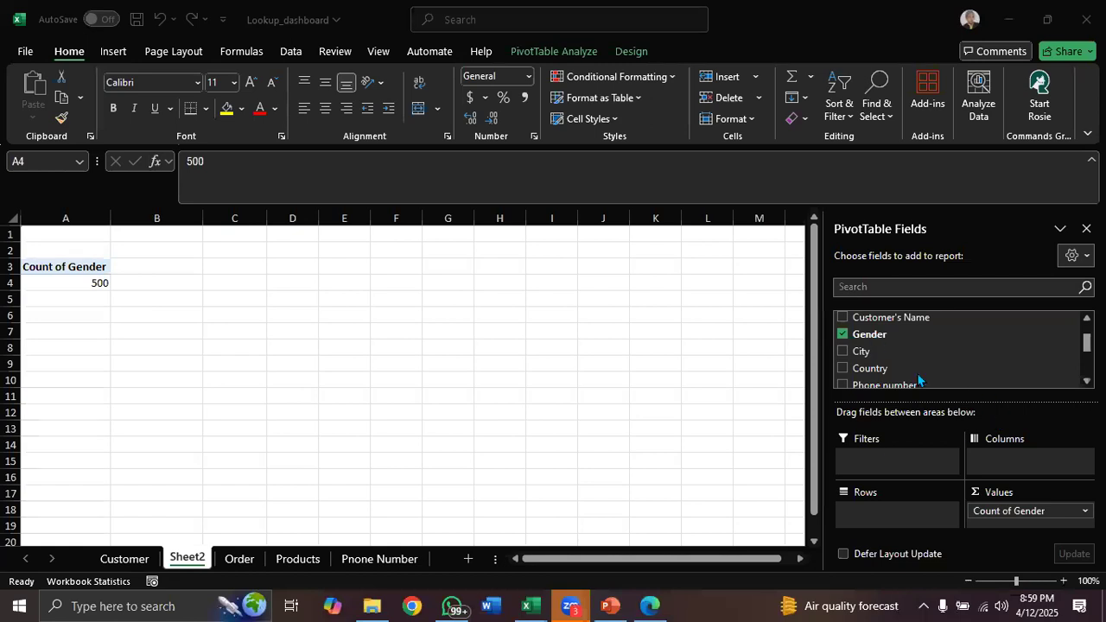
{"action": "left_click", "coordinate": [1004, 513]}
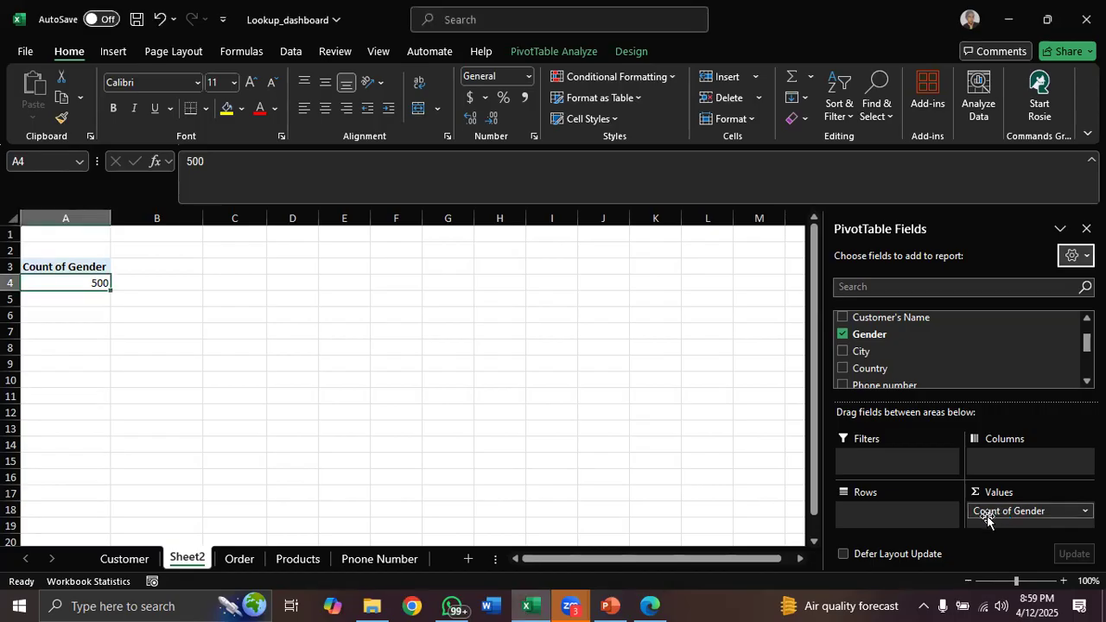
{"action": "left_click_drag", "start_coordinate": [986, 518], "coordinate": [875, 370]}
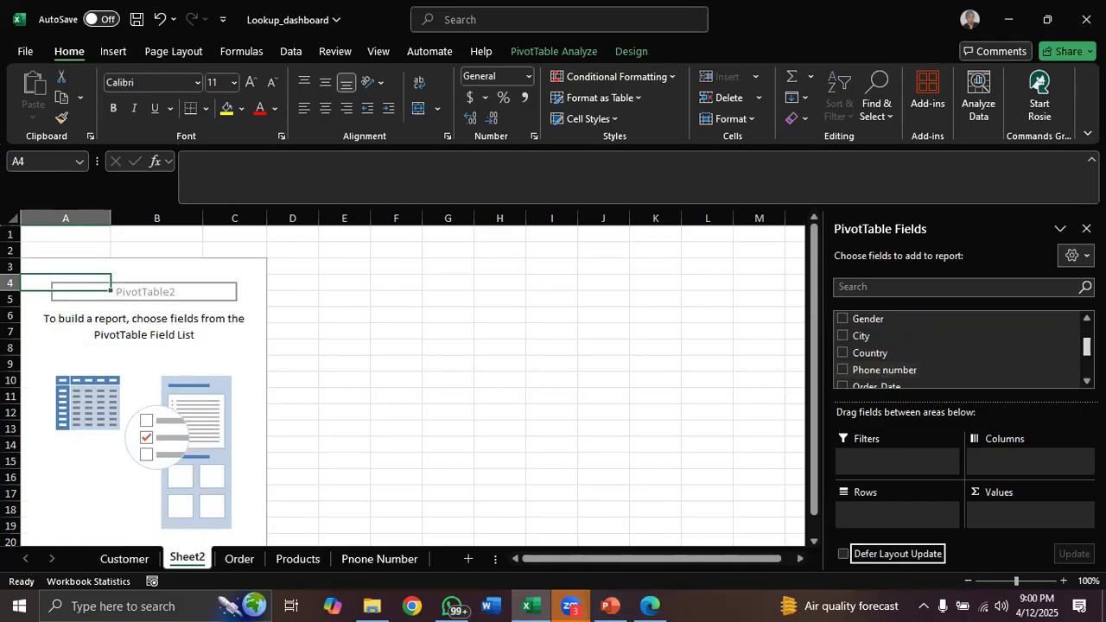
Add the Country field to the PivotTable's Rows area
{"action": "scroll", "coordinate": [959, 350], "scroll_direction": "up", "scroll_amount": 1}
{"action": "scroll", "coordinate": [883, 337], "scroll_direction": "down", "scroll_amount": 2}
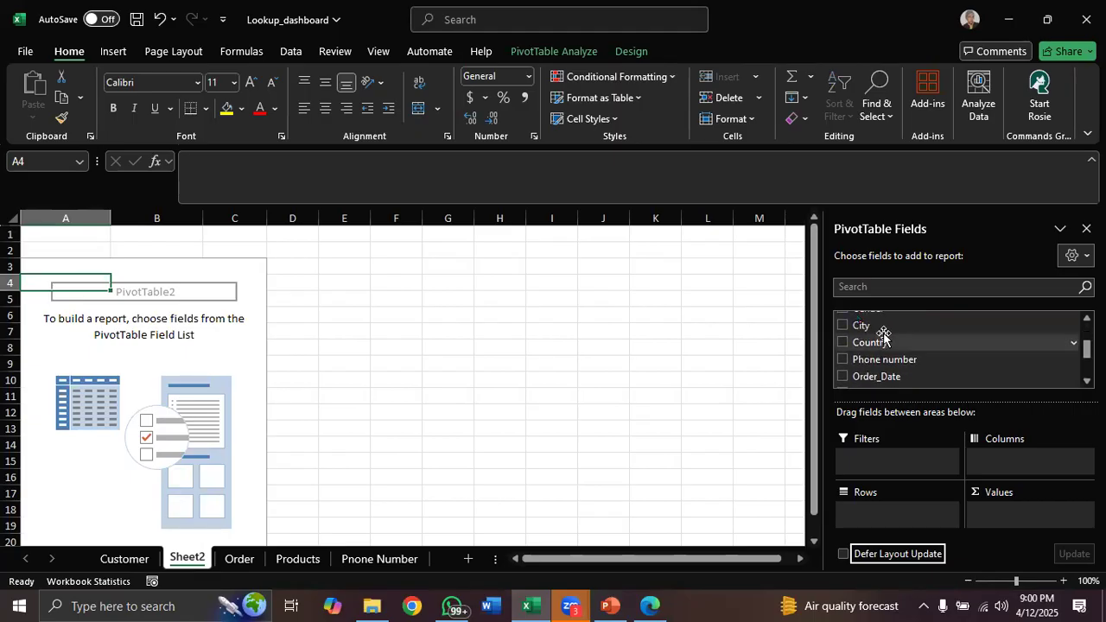
{"action": "left_click_drag", "start_coordinate": [872, 346], "coordinate": [870, 509]}
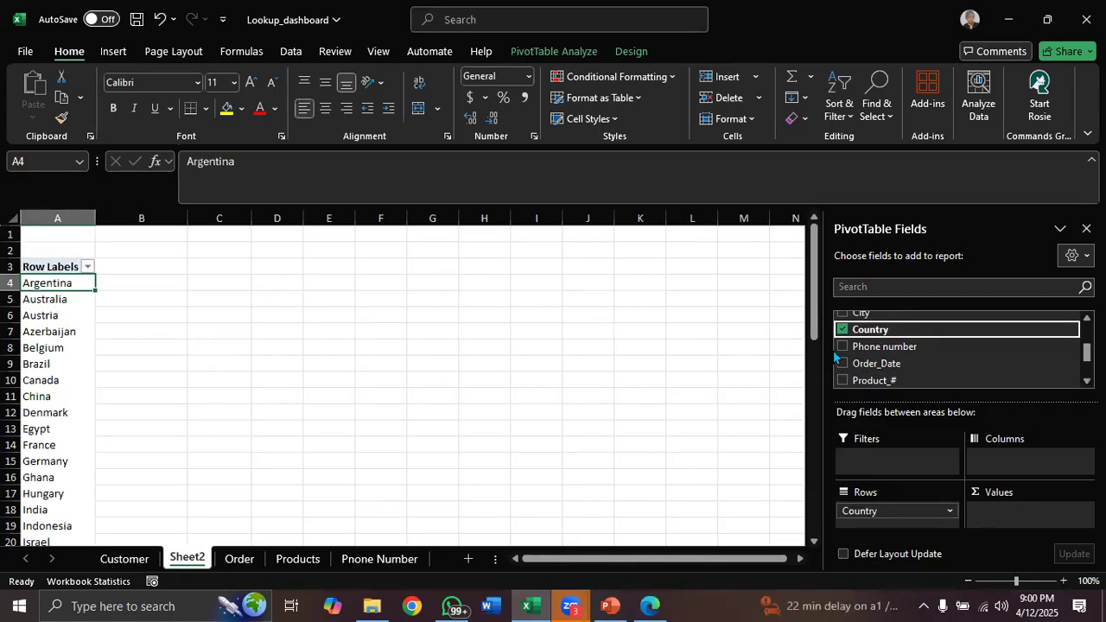
{"action": "mouse_move", "coordinate": [814, 288]}
{"action": "left_mouse_down"}
{"action": "mouse_move", "coordinate": [810, 529]}
{"action": "mouse_move", "coordinate": [821, 282]}
{"action": "left_mouse_up"}
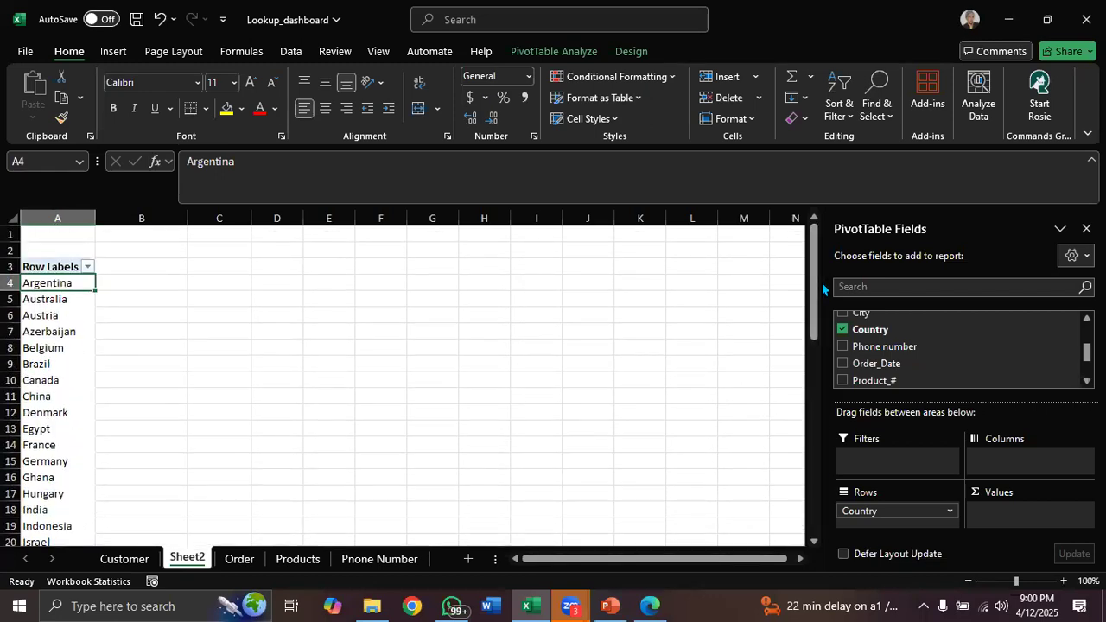
Compare the PivotTable's country list with the Country column of the Order table
{"action": "left_click", "coordinate": [241, 560]}
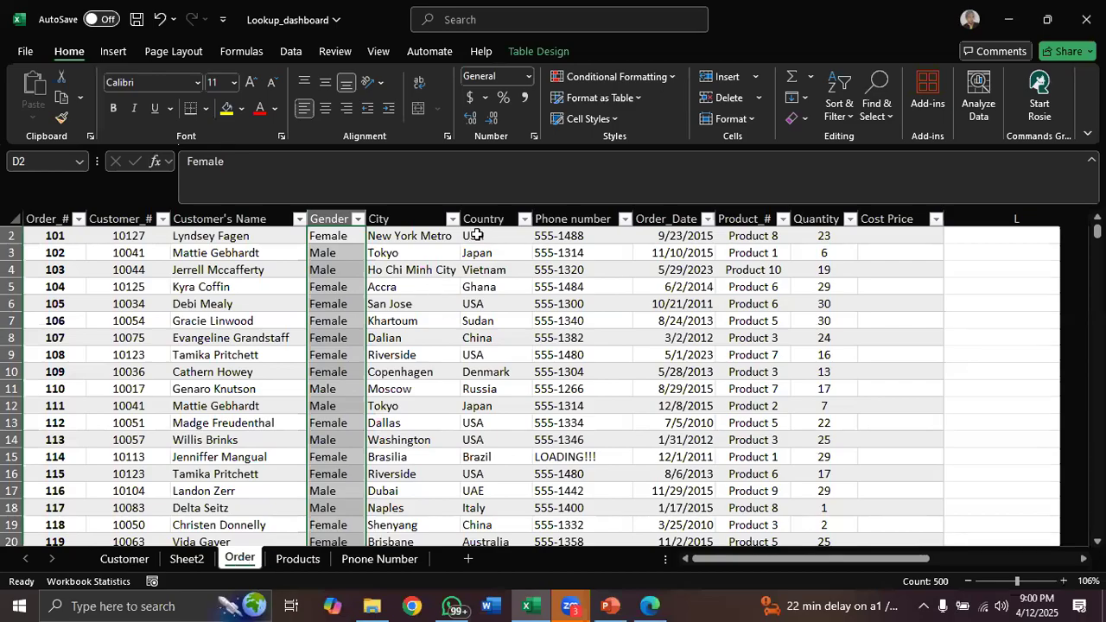
{"action": "left_click", "coordinate": [196, 559]}
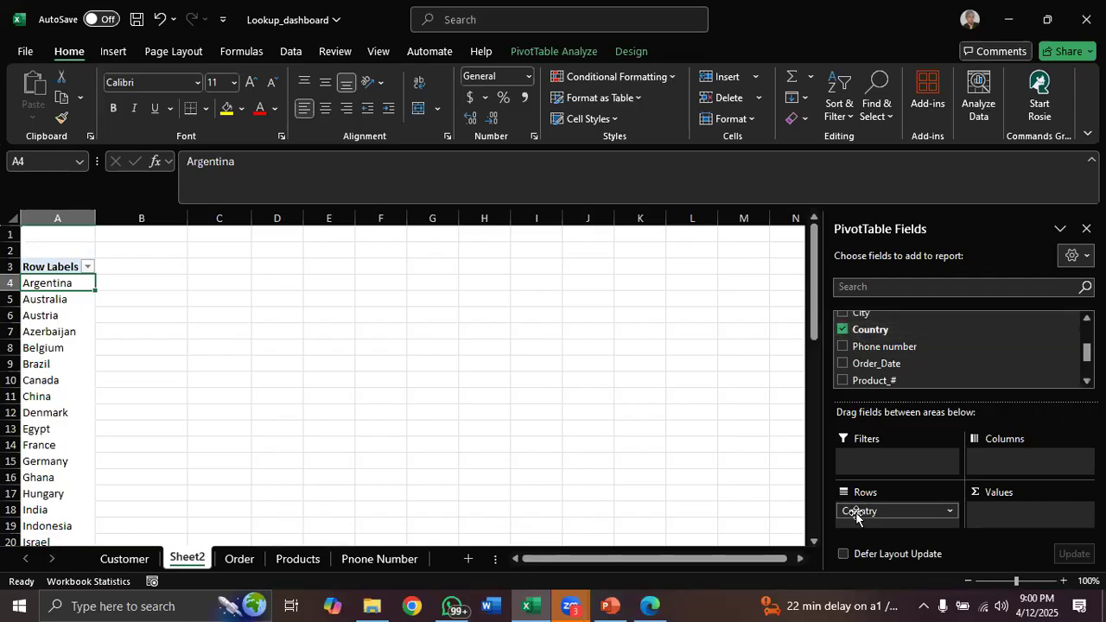
{"action": "left_click", "coordinate": [57, 218]}
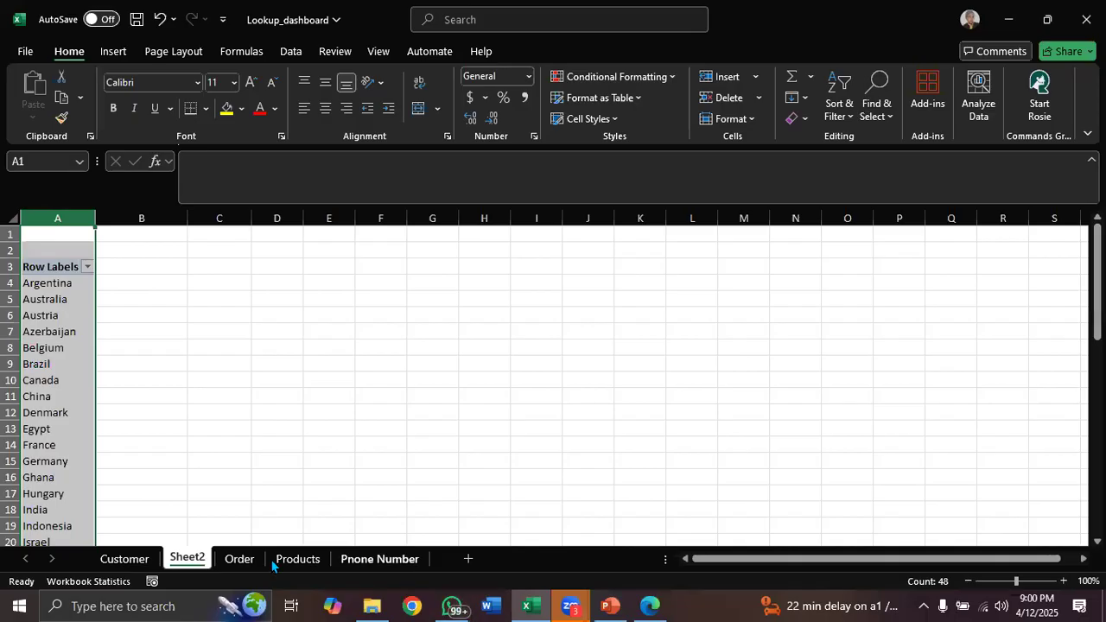
{"action": "left_click", "coordinate": [239, 559]}
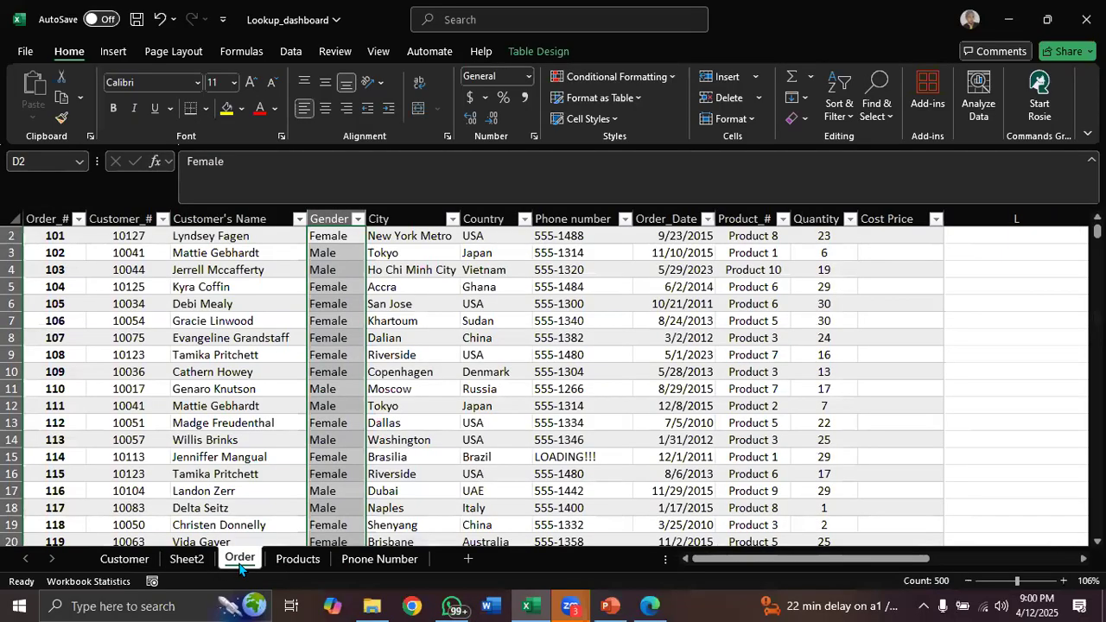
{"action": "left_click", "coordinate": [492, 213]}
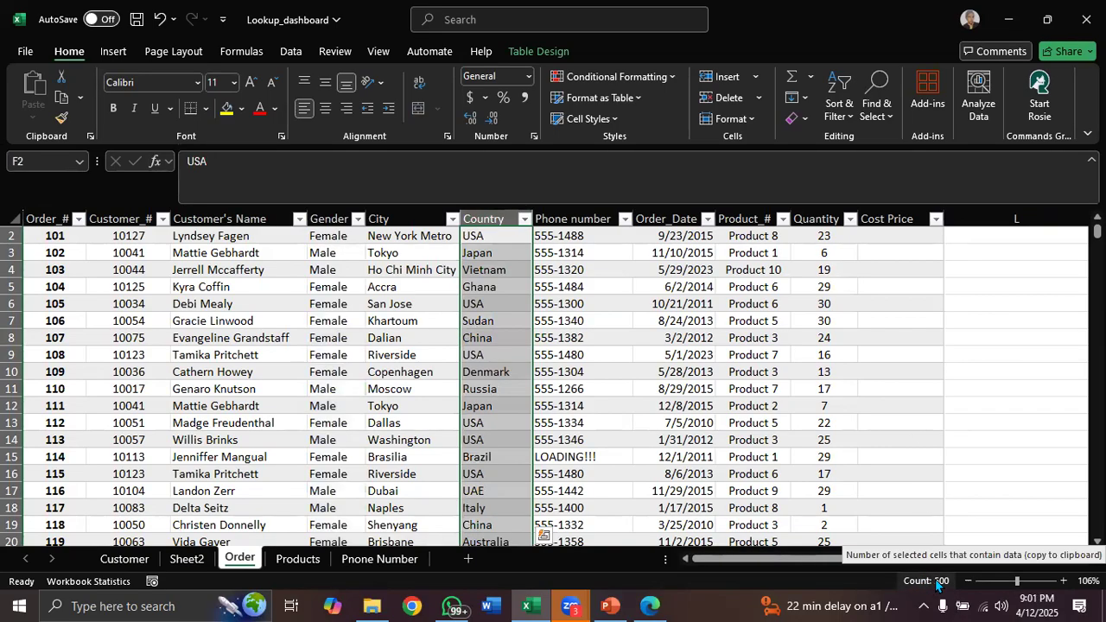
{"action": "left_click", "coordinate": [190, 558]}
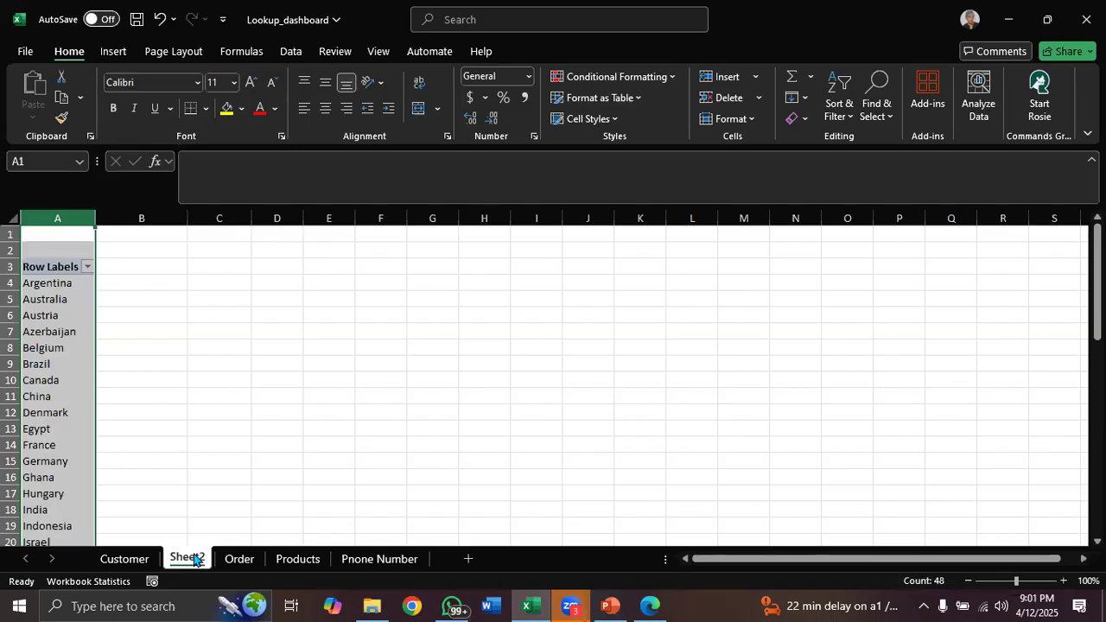
{"action": "left_click", "coordinate": [58, 216]}
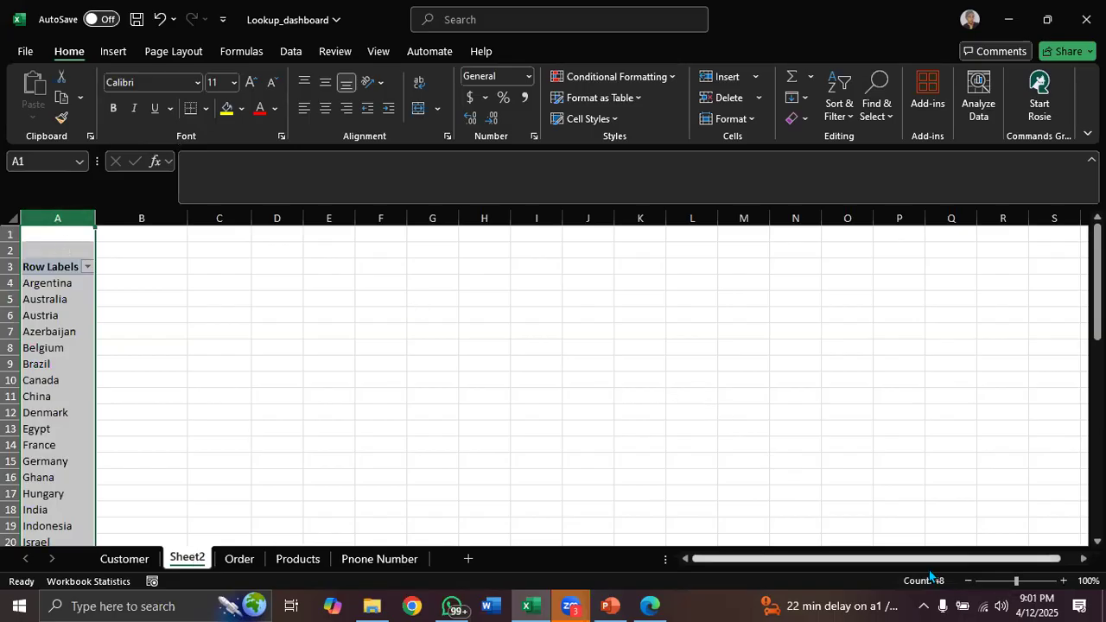
{"action": "left_click", "coordinate": [39, 266]}
{"action": "left_click_drag", "start_coordinate": [817, 291], "coordinate": [810, 566]}
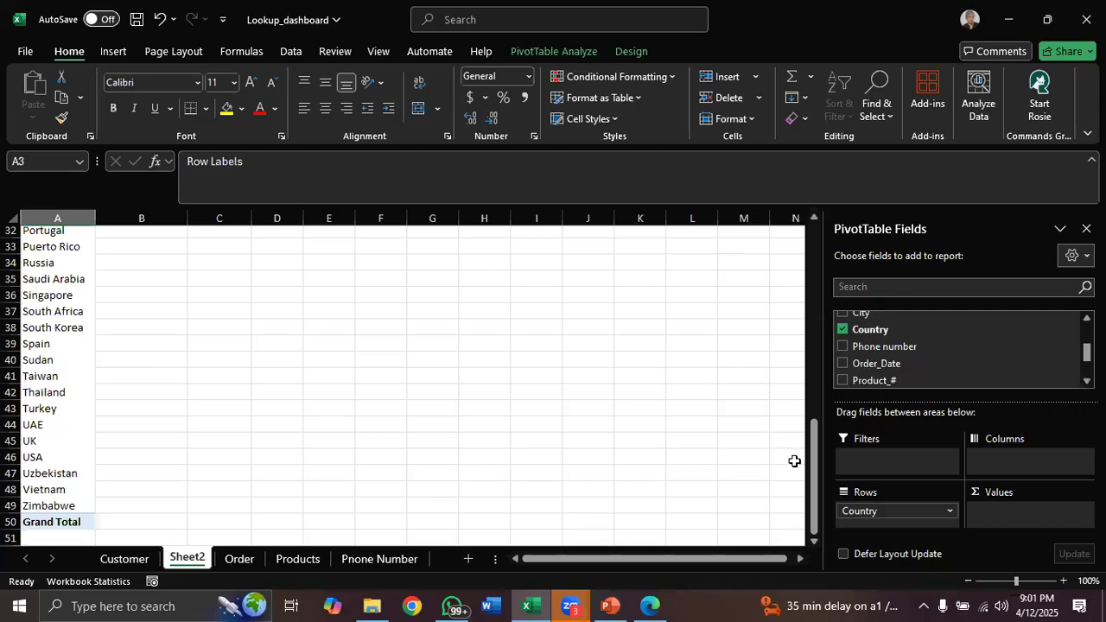
{"action": "left_click_drag", "start_coordinate": [809, 508], "coordinate": [814, 265]}
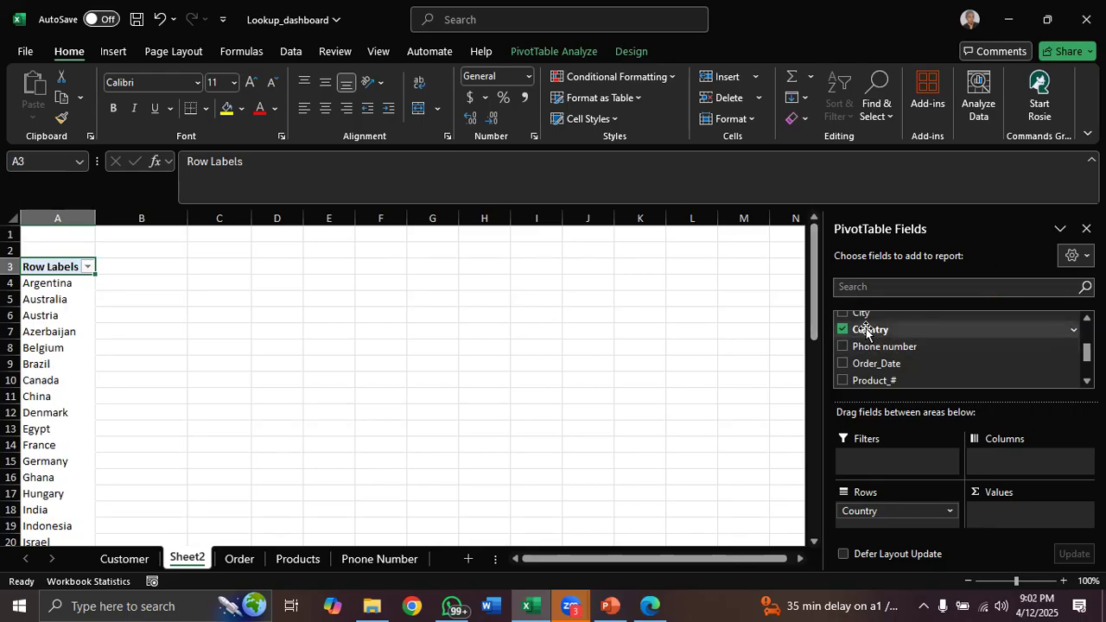
Add the Country field to the Values area to count orders per country
{"action": "left_click_drag", "start_coordinate": [865, 329], "coordinate": [1002, 517]}
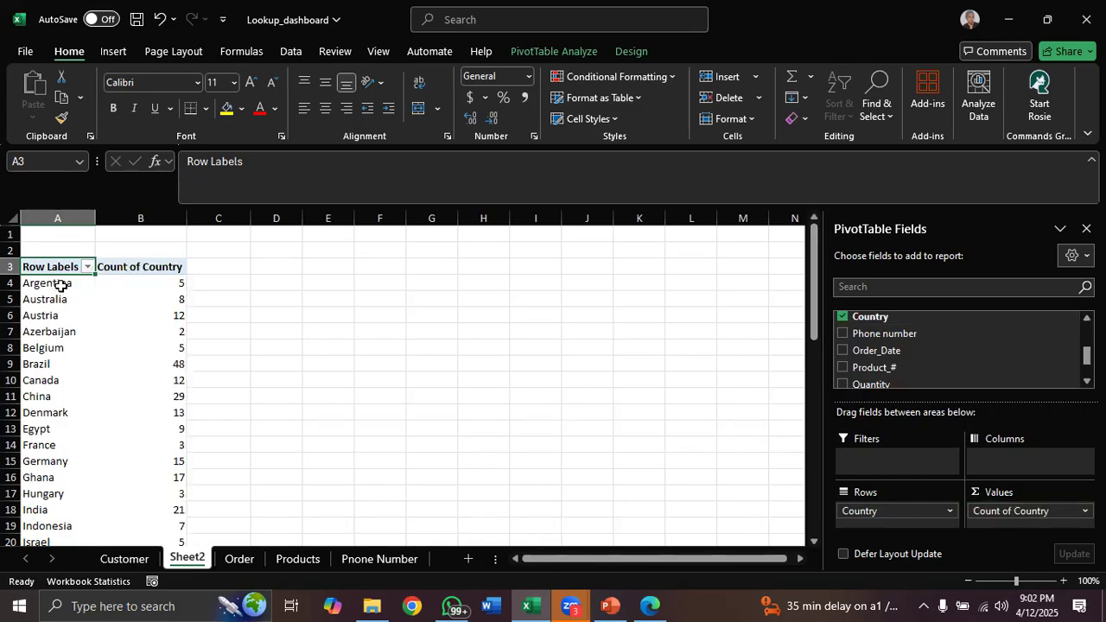
{"action": "mouse_move", "coordinate": [171, 283]}
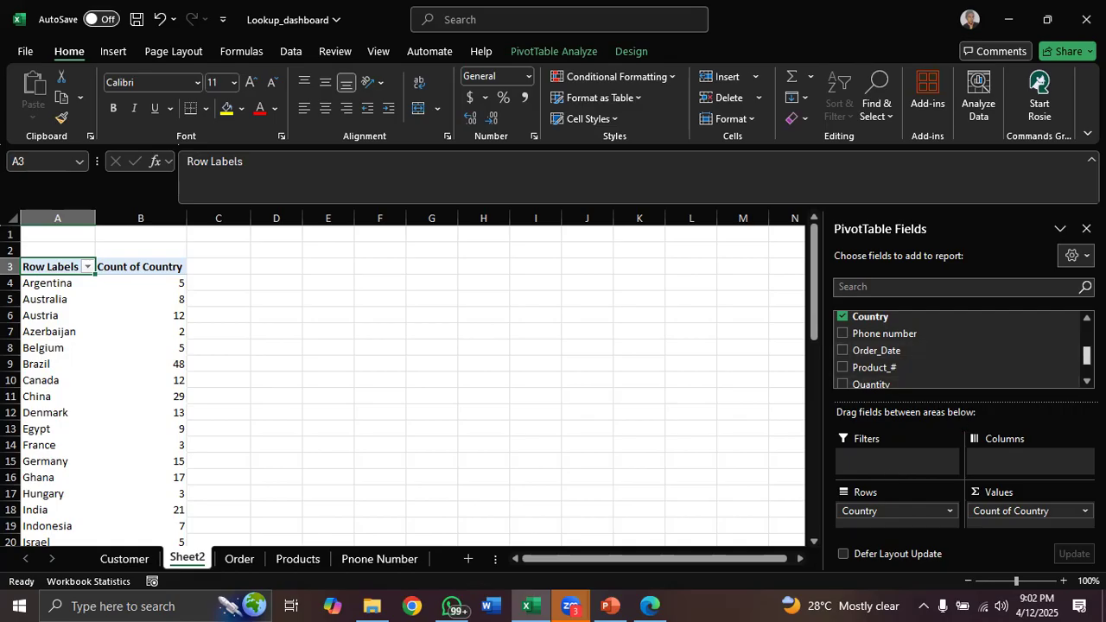
Add the Gender field to the PivotTable's Filters area
{"action": "scroll", "coordinate": [1058, 358], "scroll_direction": "up", "scroll_amount": 1}
{"action": "scroll", "coordinate": [883, 371], "scroll_direction": "up", "scroll_amount": 2}
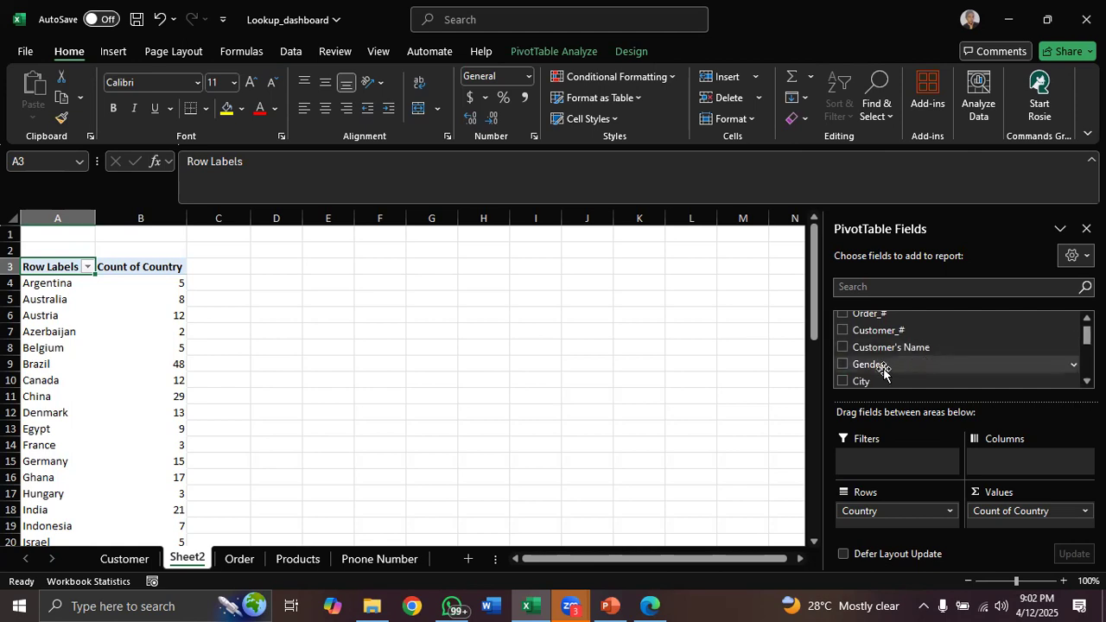
{"action": "left_click_drag", "start_coordinate": [883, 372], "coordinate": [876, 457]}
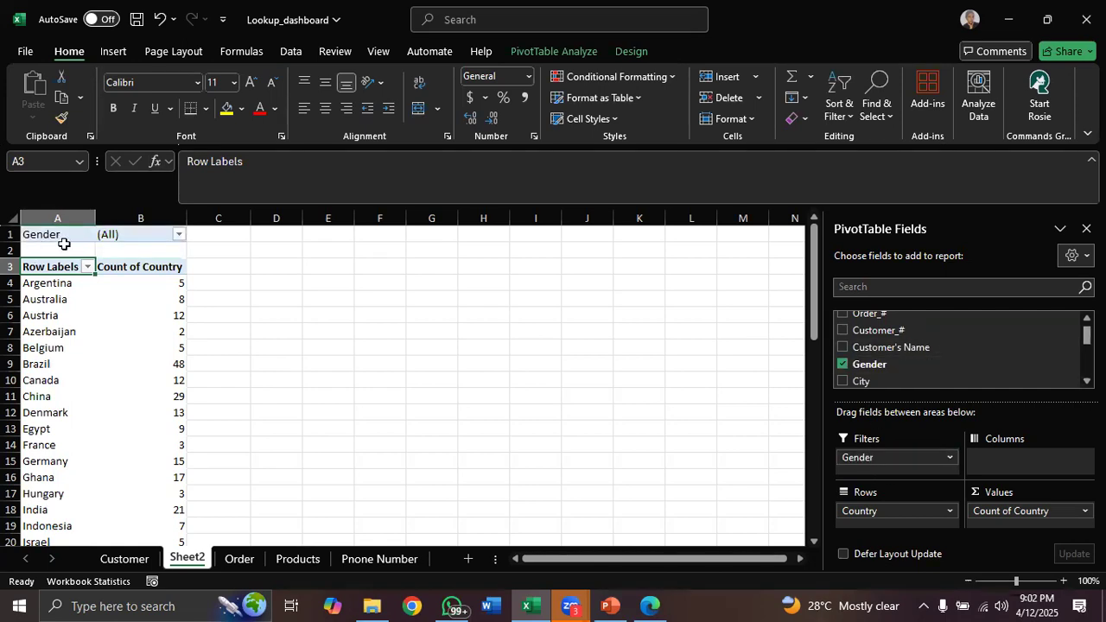
Open the Gender filter list, then remove and re-add Country in the Values area
{"action": "left_click", "coordinate": [180, 237]}
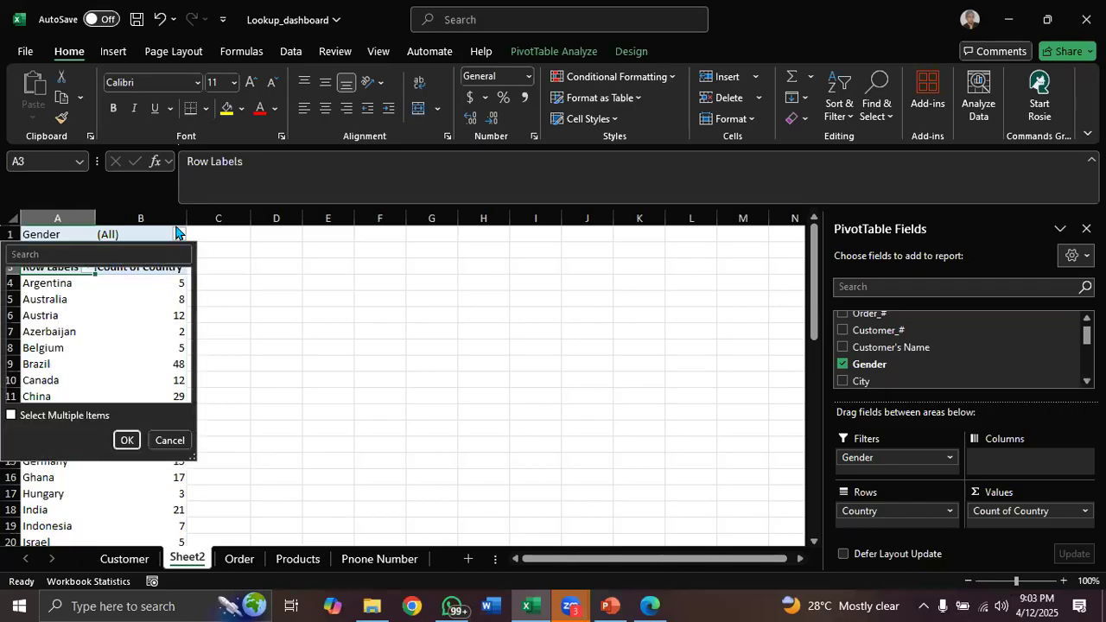
{"action": "left_click", "coordinate": [162, 229]}
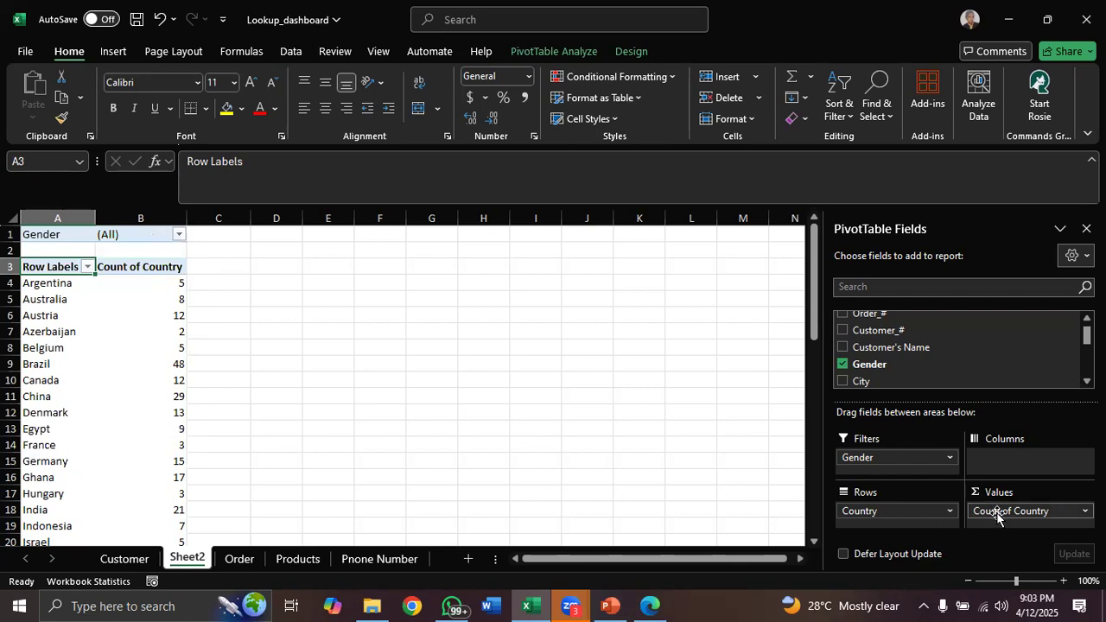
{"action": "left_click_drag", "start_coordinate": [997, 515], "coordinate": [870, 381]}
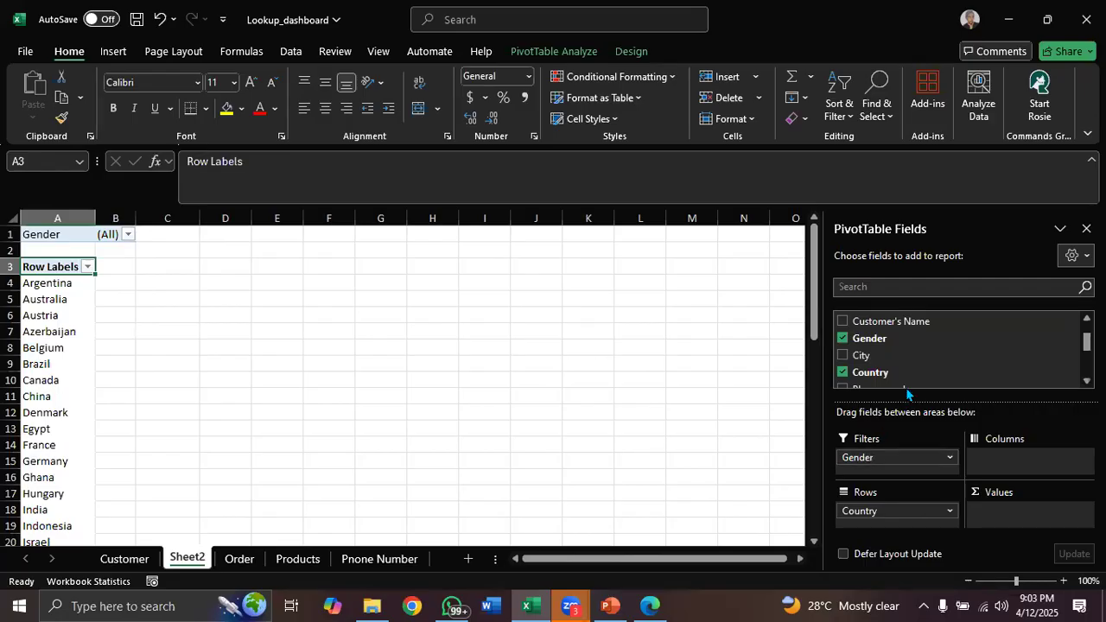
{"action": "left_click_drag", "start_coordinate": [913, 372], "coordinate": [1002, 517]}
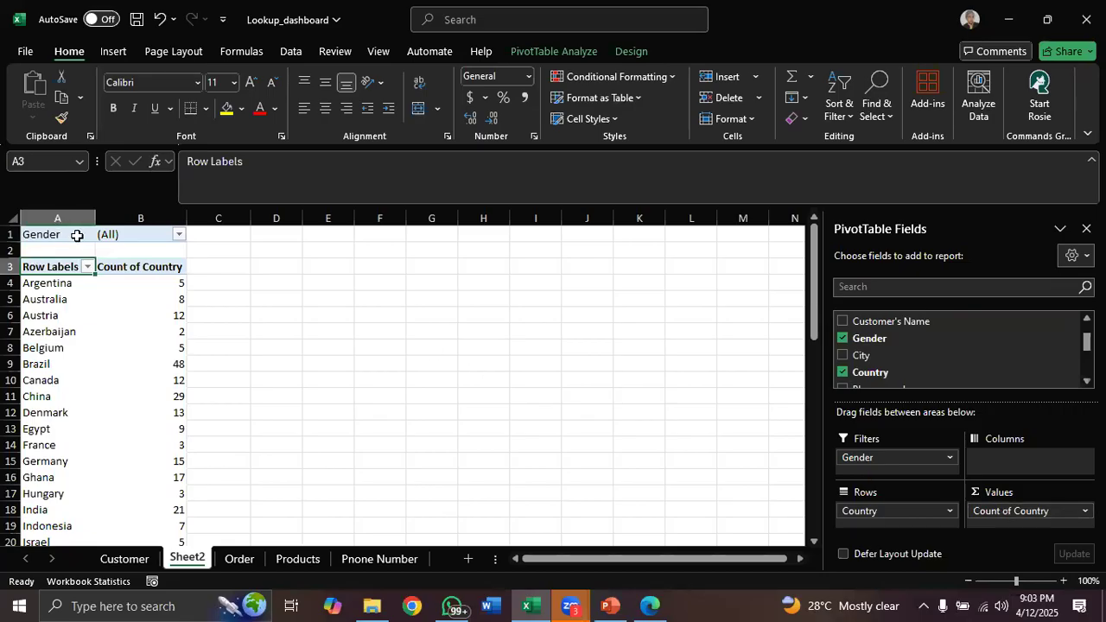
Filter the PivotTable by Gender to show only Male orders
{"action": "left_click", "coordinate": [179, 235]}
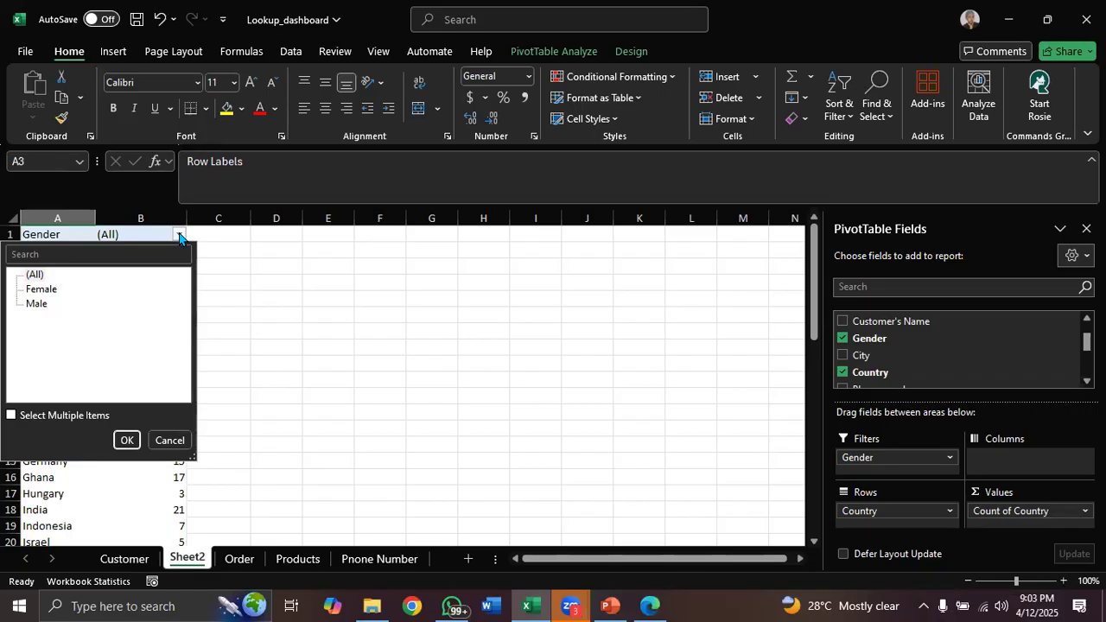
{"action": "left_click", "coordinate": [35, 307]}
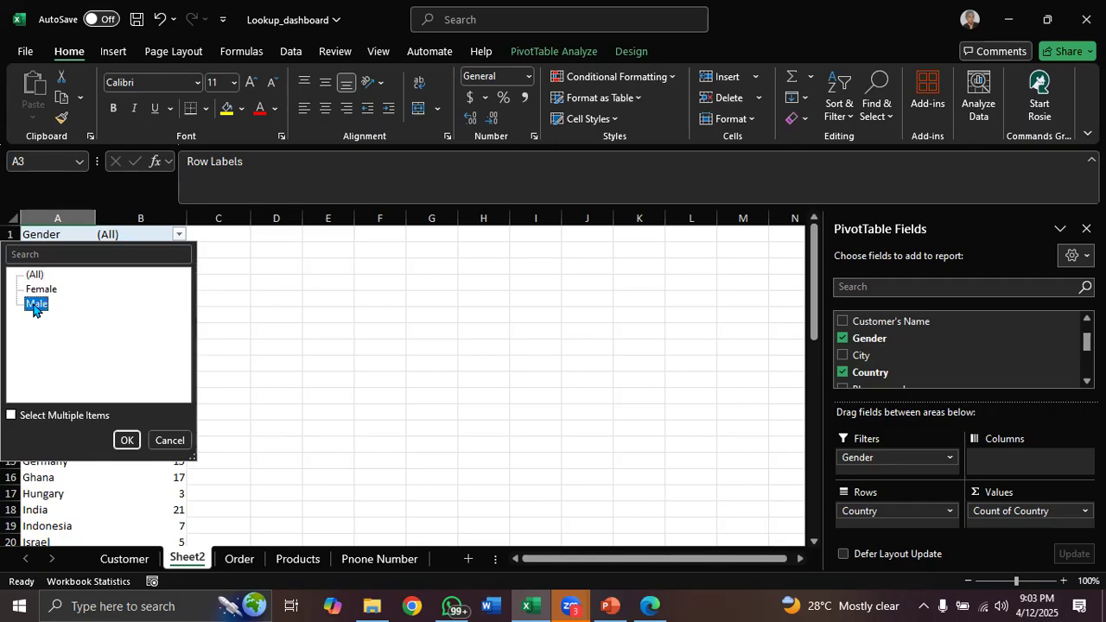
{"action": "left_click", "coordinate": [124, 437]}
{"action": "left_click", "coordinate": [125, 440]}
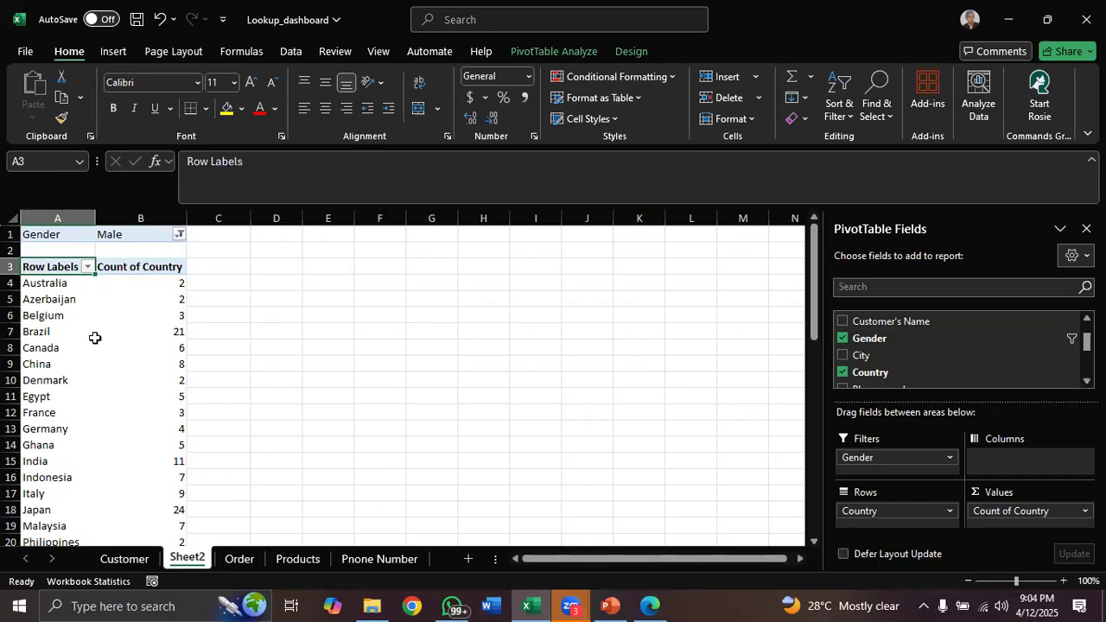
Change the PivotTable's Gender filter to Female
{"action": "mouse_move", "coordinate": [148, 350]}
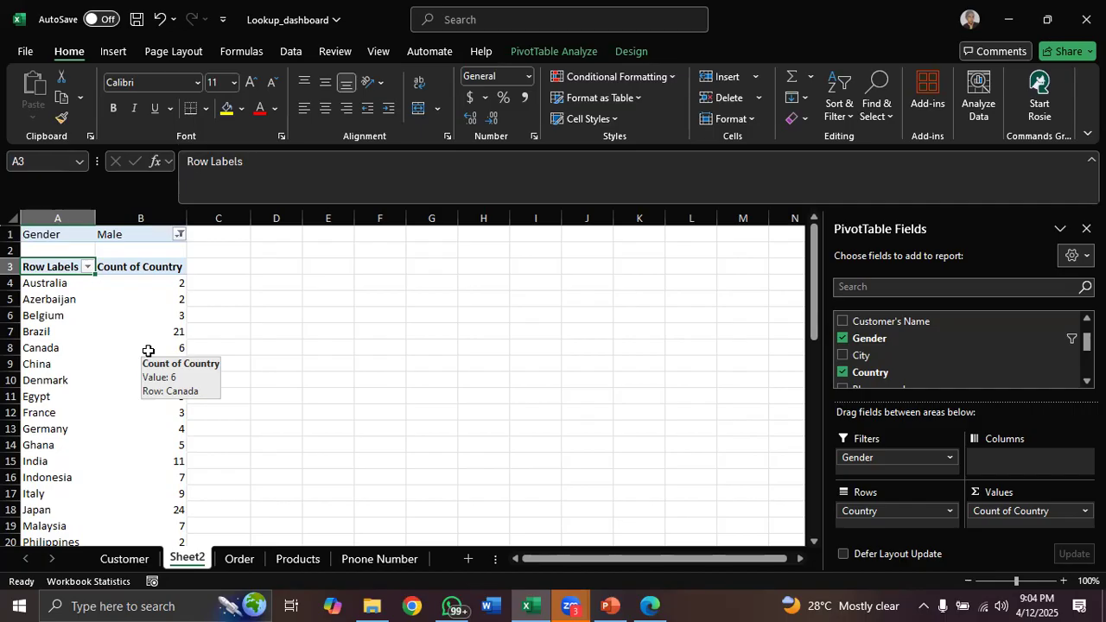
{"action": "left_click", "coordinate": [180, 235]}
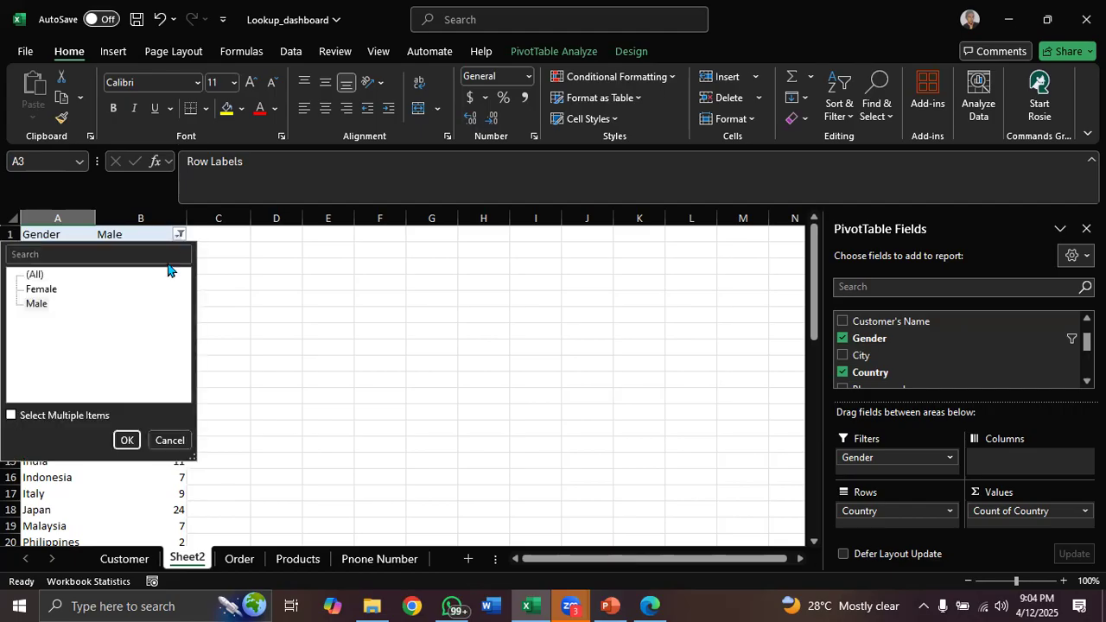
{"action": "left_click", "coordinate": [32, 291]}
{"action": "left_click", "coordinate": [127, 440]}
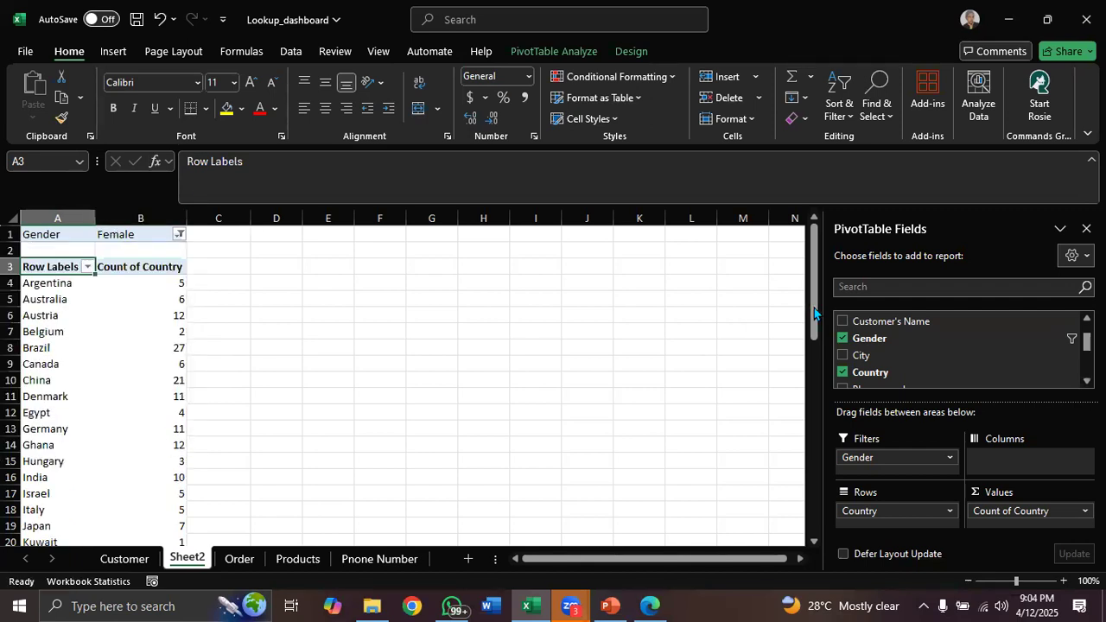
Copy the Country column of the Order table and paste it into the next empty column beside the table
{"action": "left_click_drag", "start_coordinate": [813, 313], "coordinate": [814, 539]}
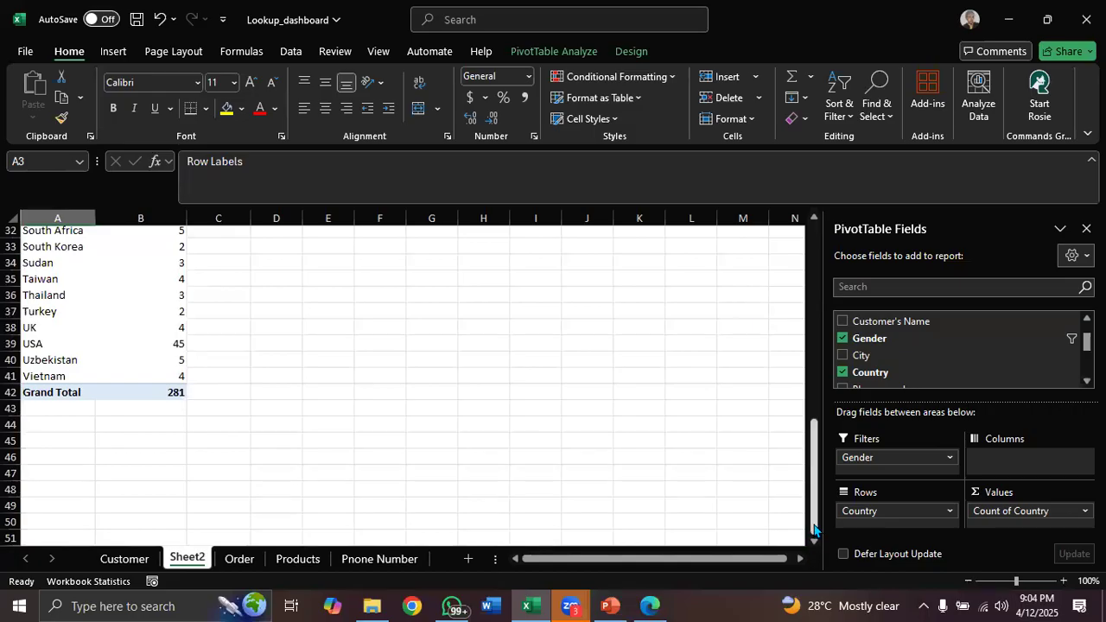
{"action": "left_click", "coordinate": [238, 559]}
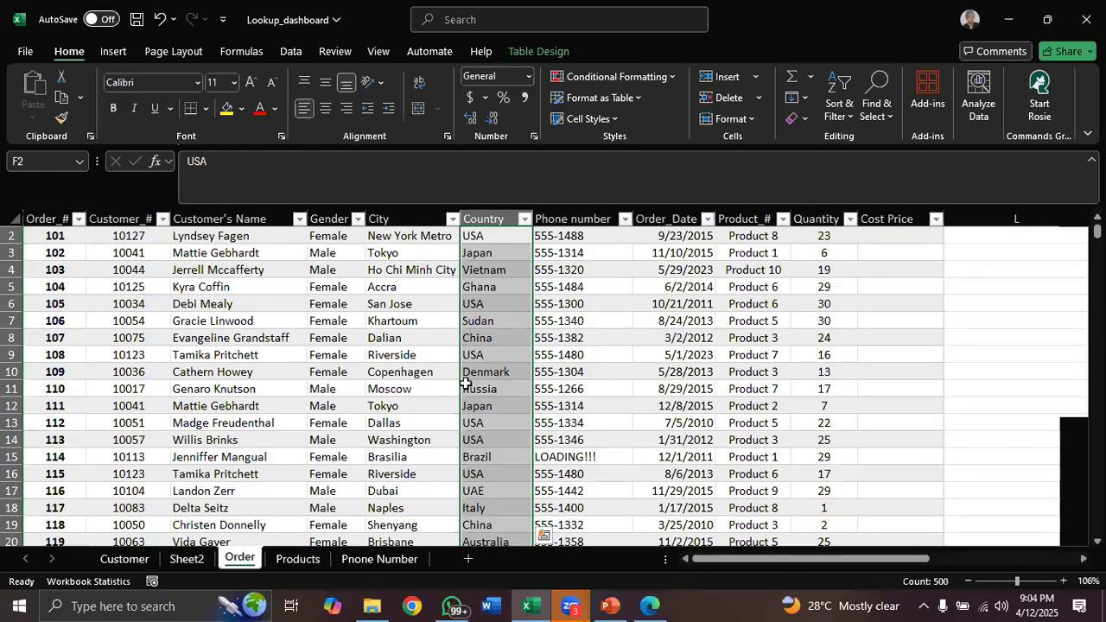
{"action": "left_click", "coordinate": [492, 219]}
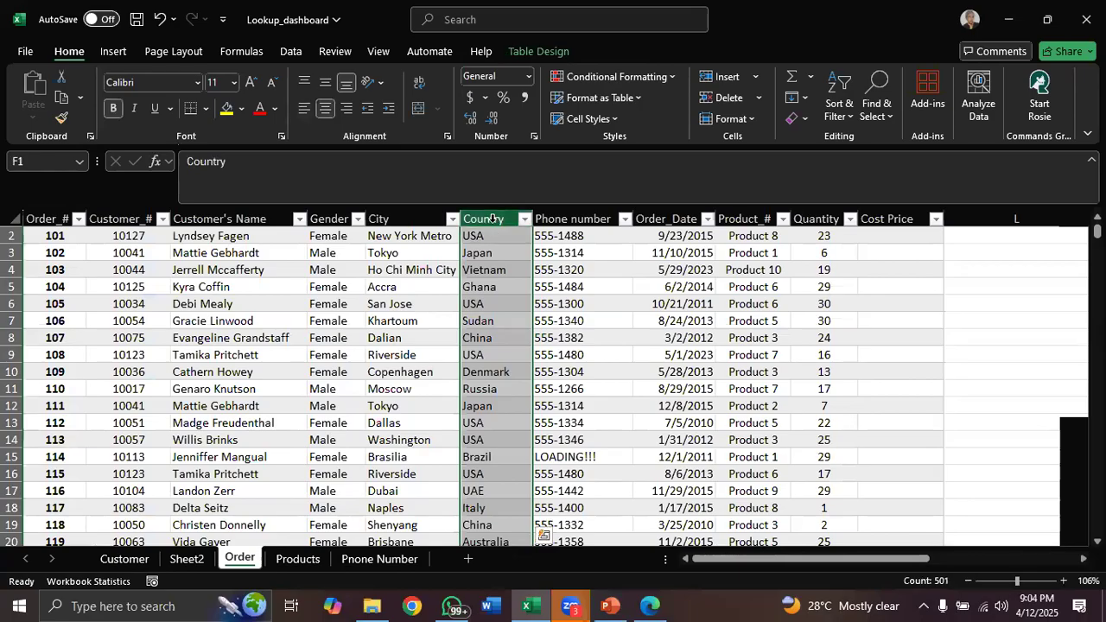
{"action": "key", "text": "ctrl+c"}
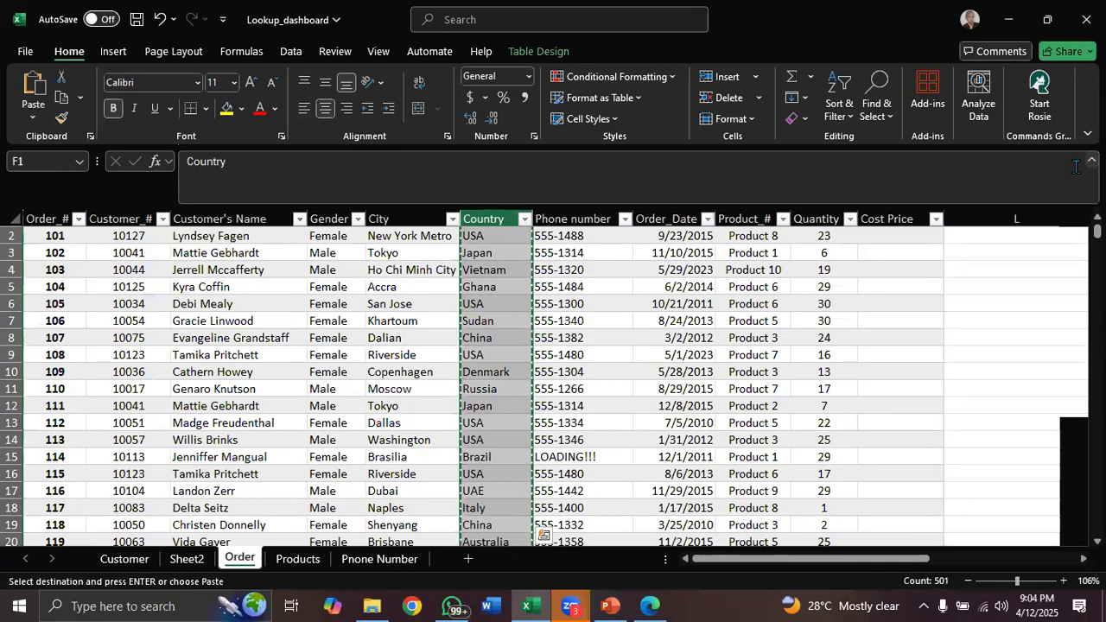
{"action": "left_click", "coordinate": [989, 217]}
{"action": "key", "text": "ctrl+v"}
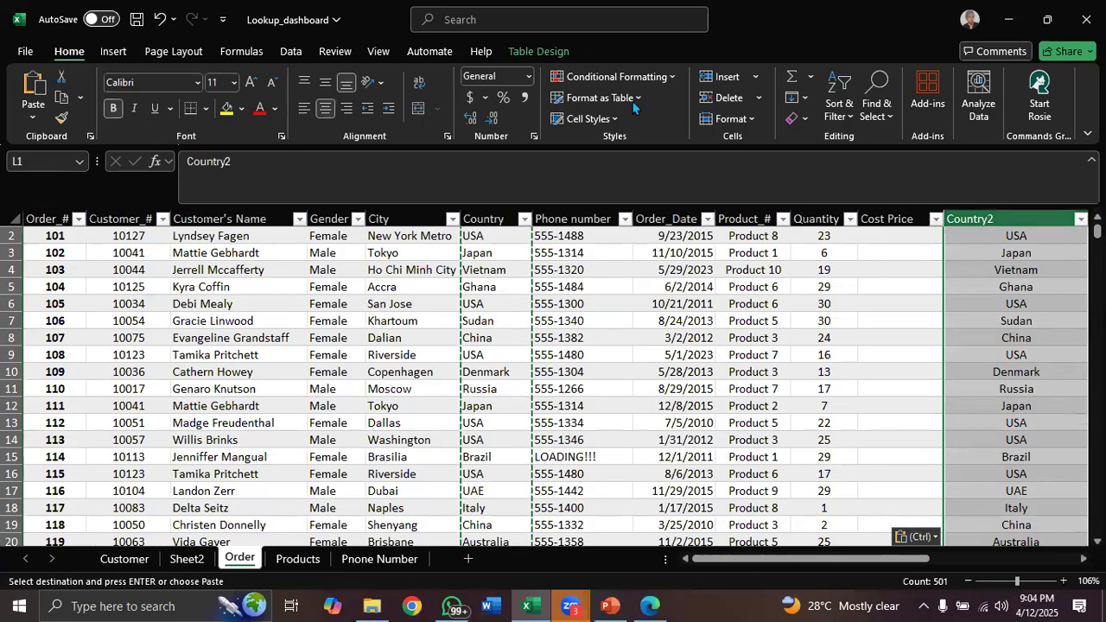
{"action": "left_click", "coordinate": [291, 53]}
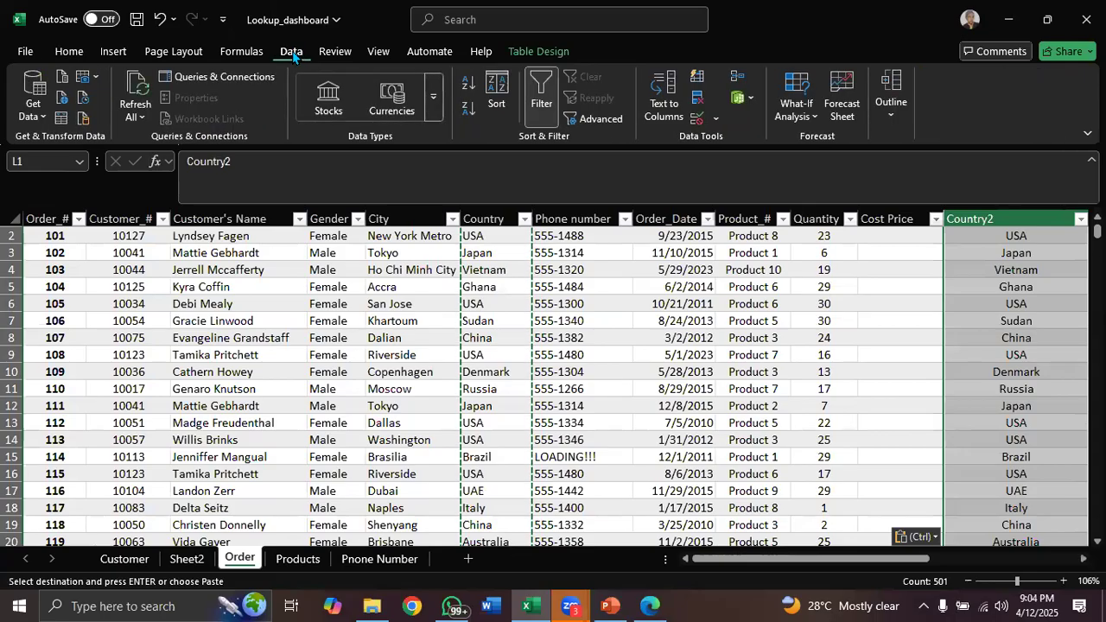
{"action": "left_click", "coordinate": [697, 103]}
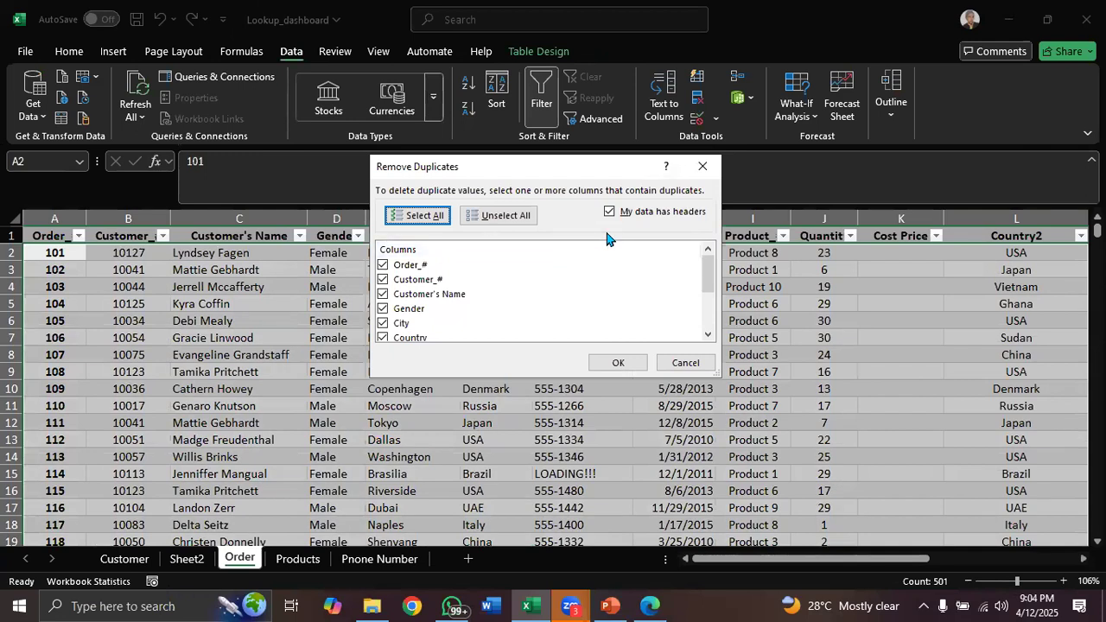
{"action": "left_click", "coordinate": [700, 163]}
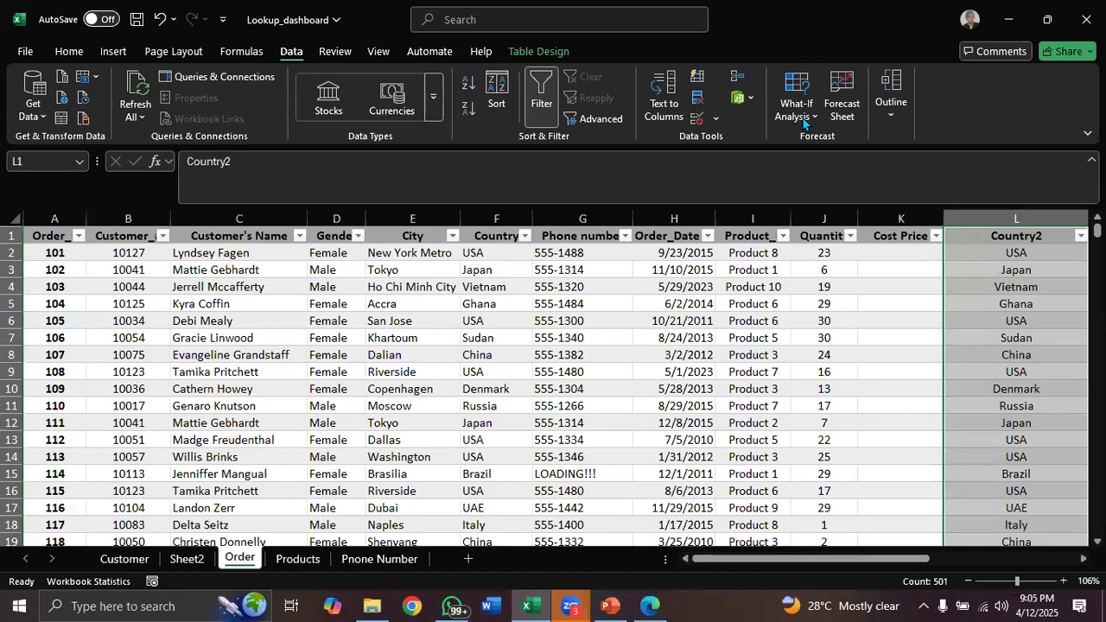
Undo the table's automatic expansion so the pasted Country column stays outside the Order table
{"action": "left_click", "coordinate": [24, 413]}
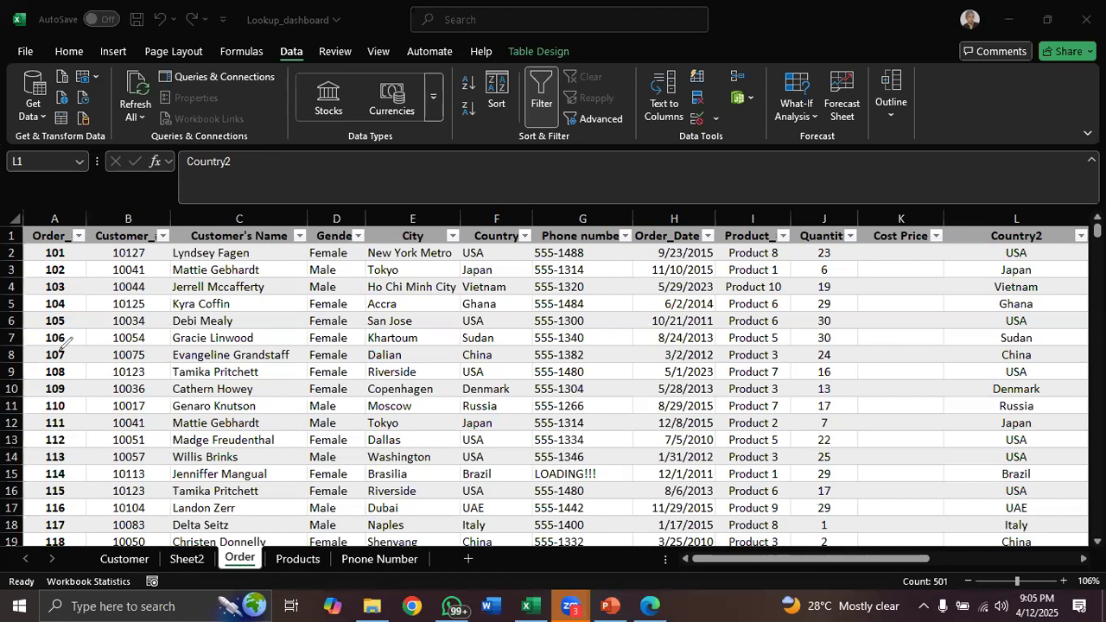
{"action": "left_click", "coordinate": [161, 423]}
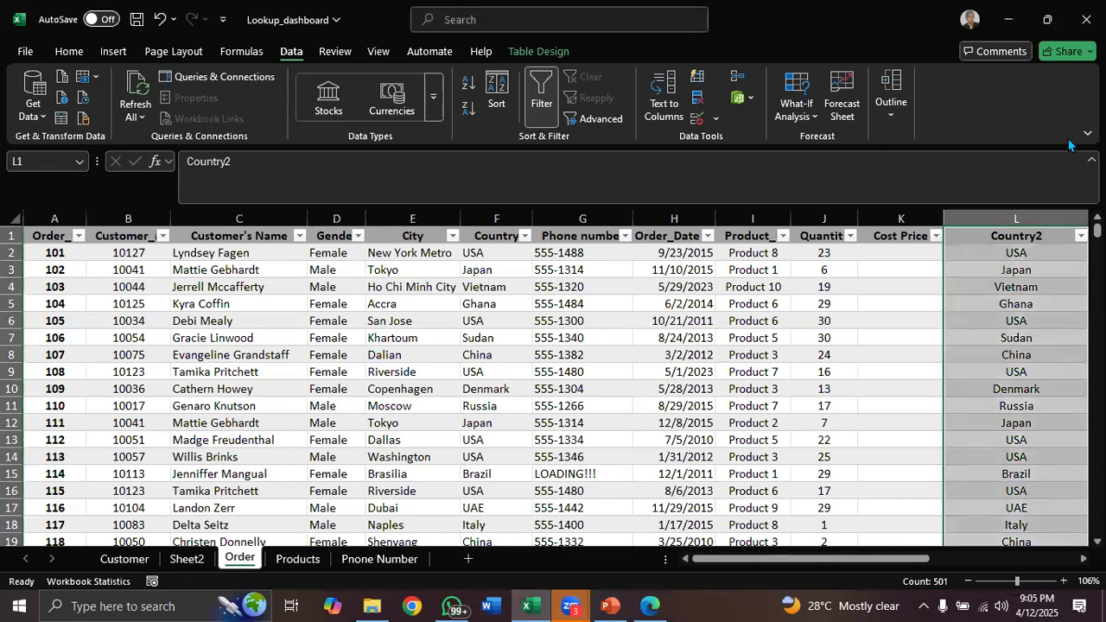
{"action": "left_click", "coordinate": [950, 275]}
{"action": "key", "text": "ctrl+z"}
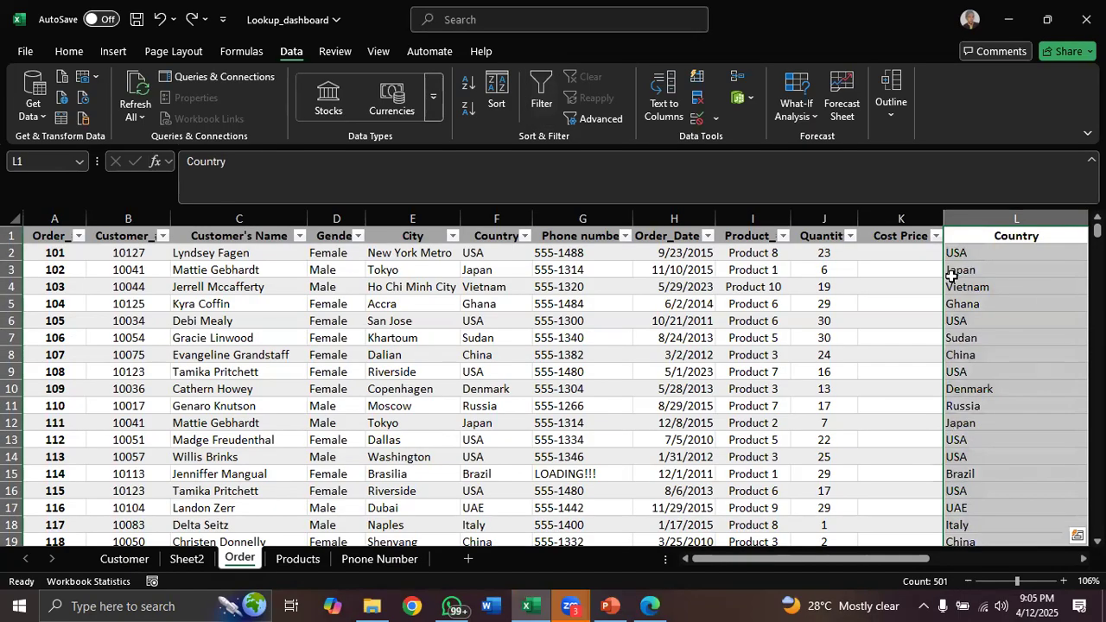
Move the pasted Country column over to column P
{"action": "left_click_drag", "start_coordinate": [819, 561], "coordinate": [960, 506]}
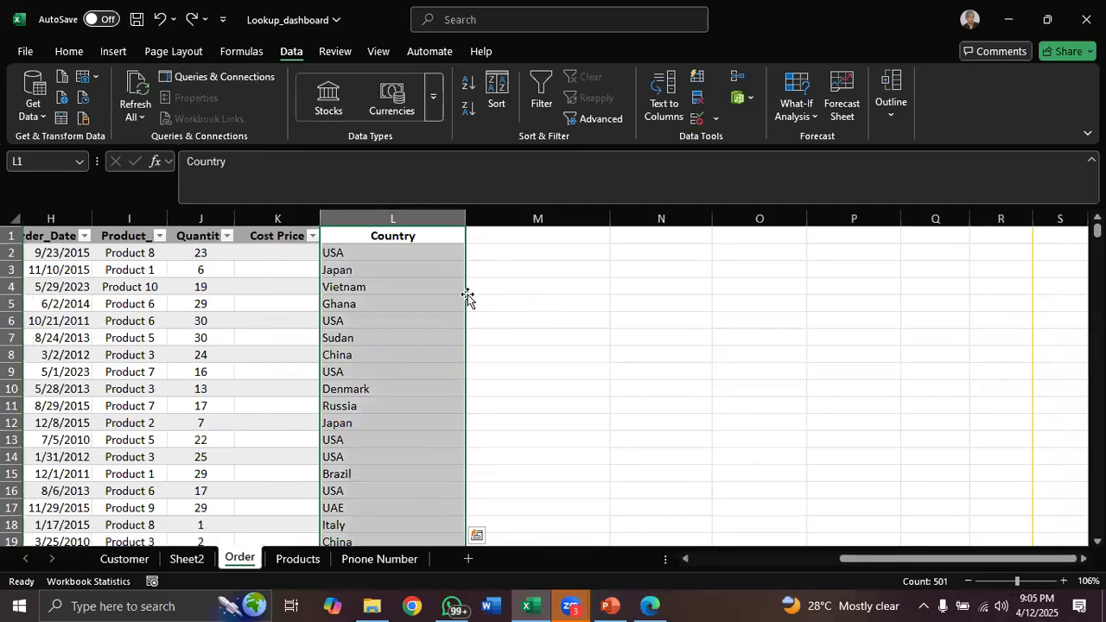
{"action": "left_click_drag", "start_coordinate": [464, 296], "coordinate": [808, 287]}
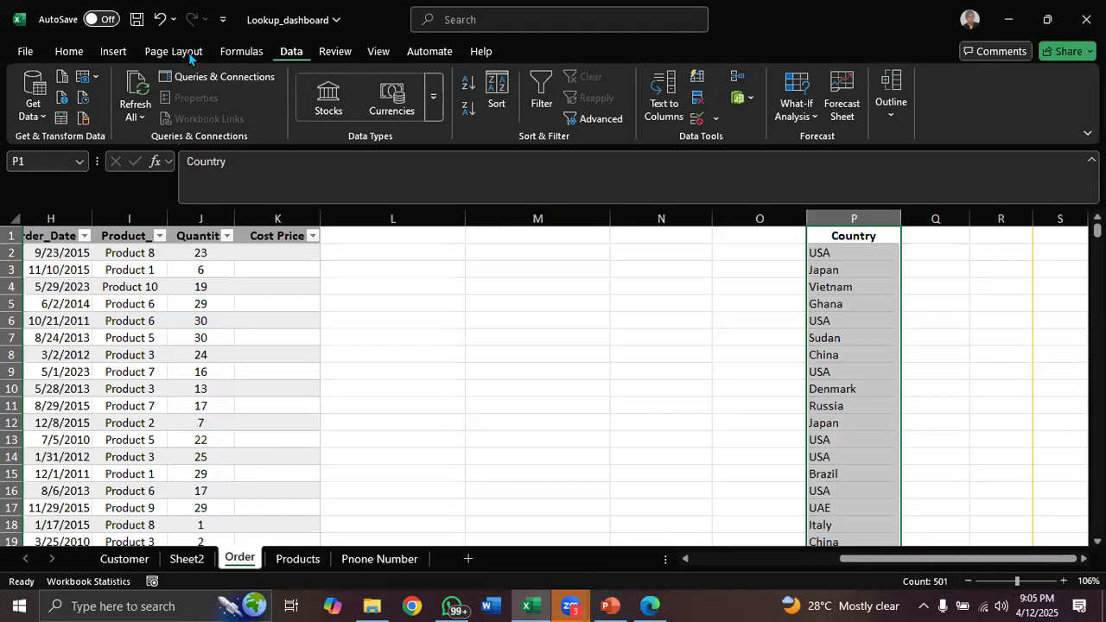
Remove duplicate values from the Country list in column P
{"action": "left_click", "coordinate": [699, 101]}
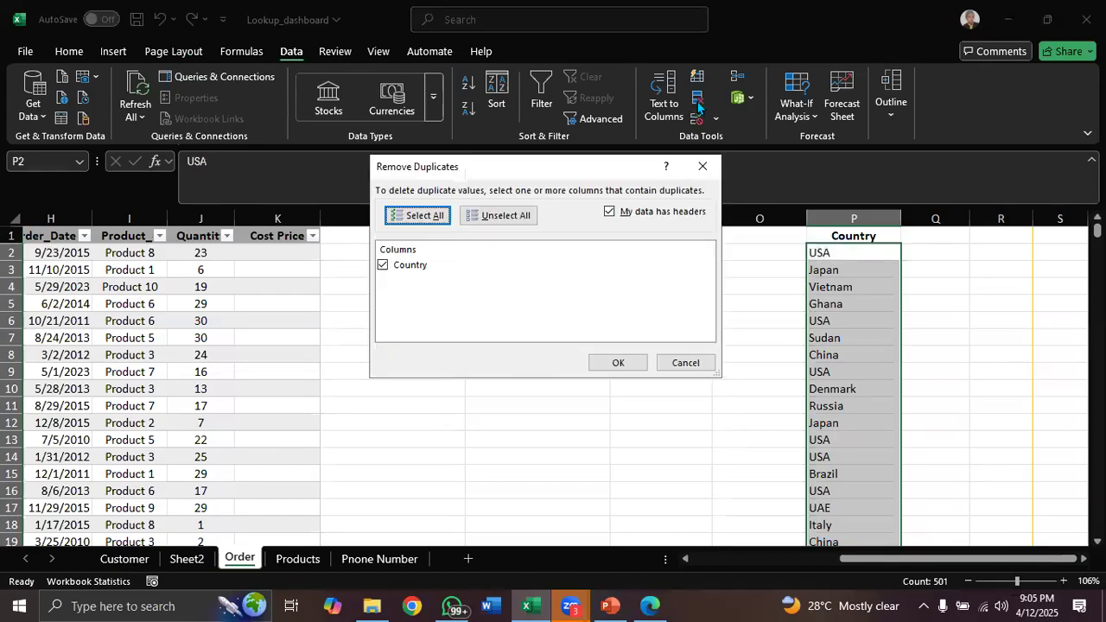
{"action": "left_click", "coordinate": [622, 364]}
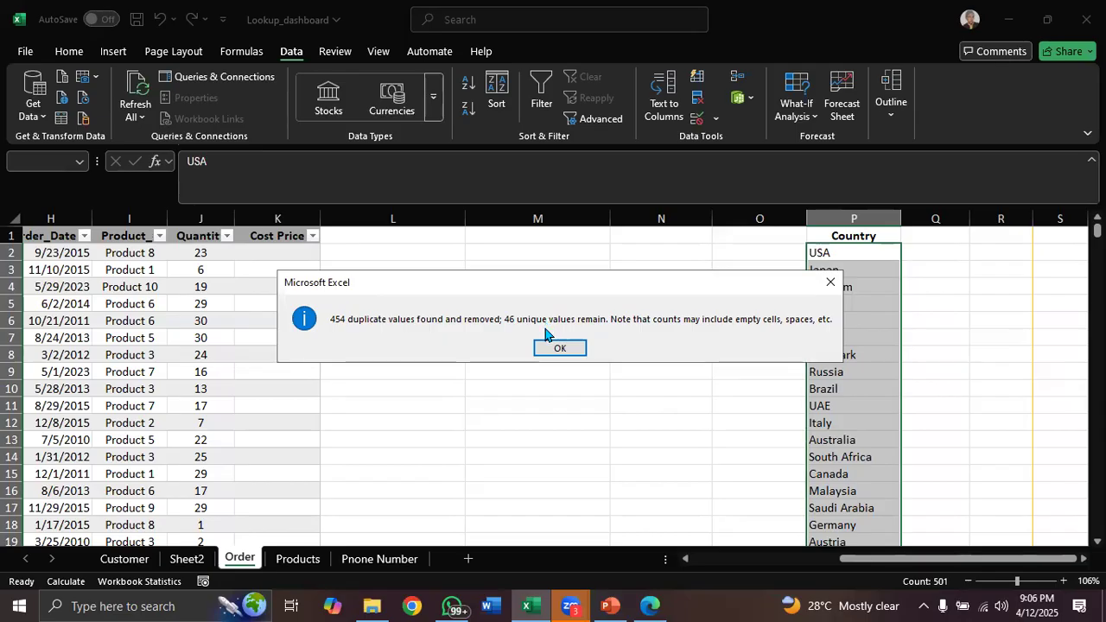
{"action": "left_click", "coordinate": [559, 349]}
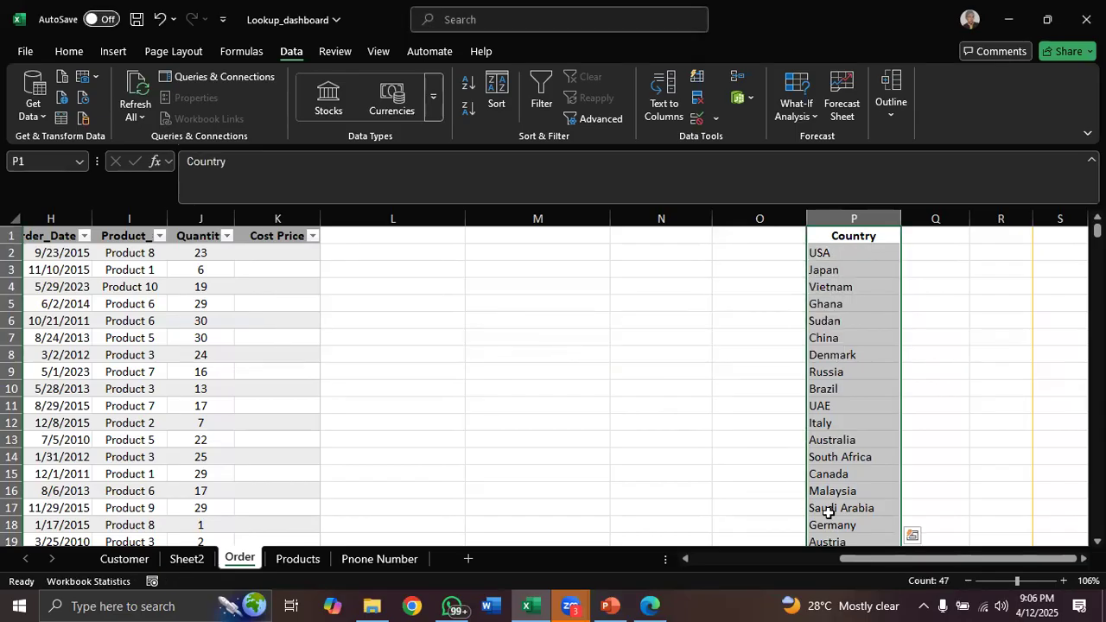
Try to build a COUNTIFS formula in Q2 from column F, cell P2 and the Gender column D, then discard it
{"action": "left_click", "coordinate": [855, 560]}
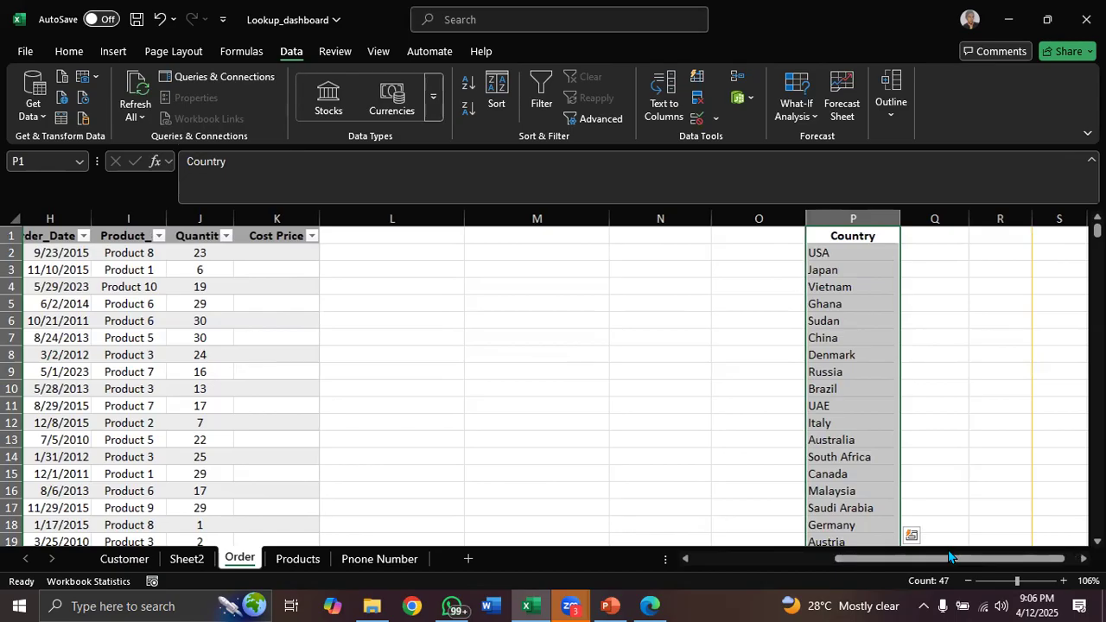
{"action": "left_click", "coordinate": [929, 258]}
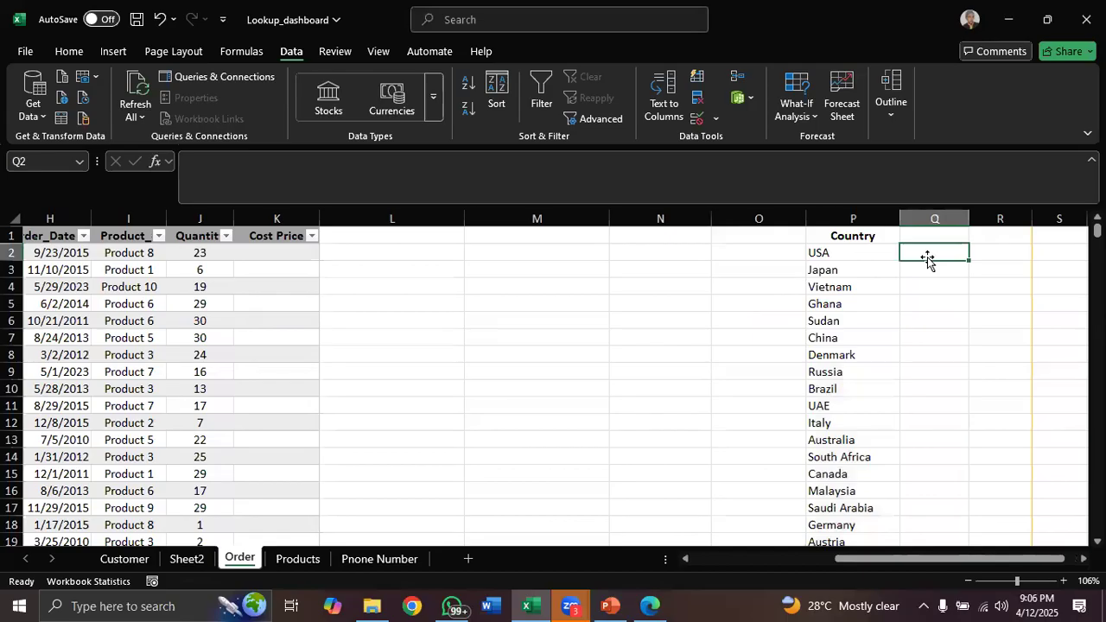
{"action": "type", "text": "=co"}
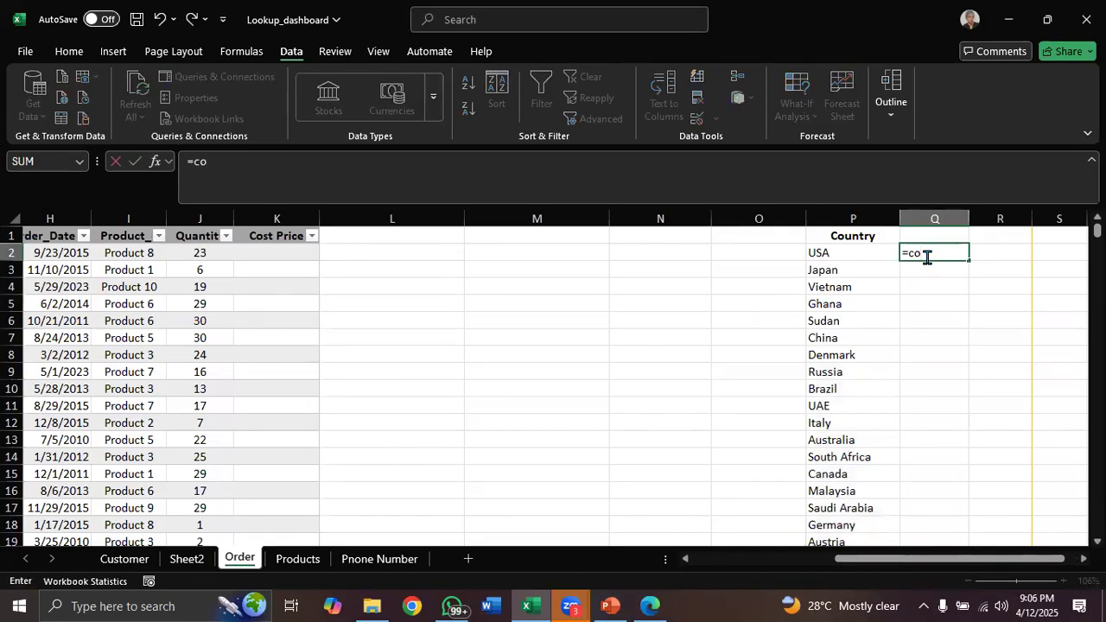
{"action": "type", "text": "untifs"}
{"action": "key", "text": "Tab"}
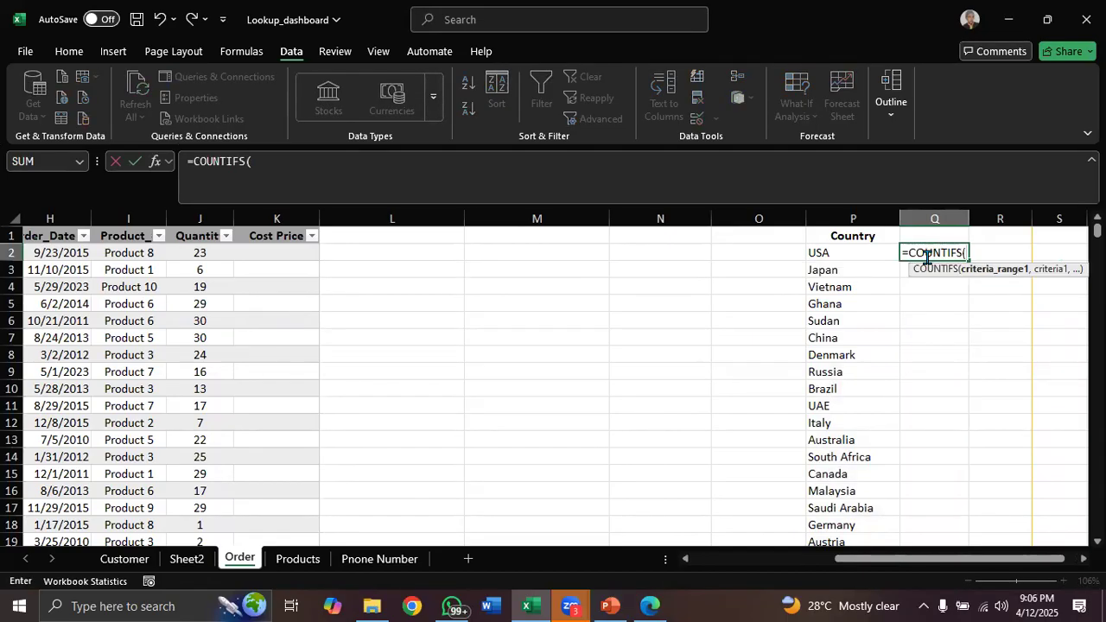
{"action": "left_click_drag", "start_coordinate": [862, 559], "coordinate": [741, 568]}
{"action": "left_click", "coordinate": [499, 217]}
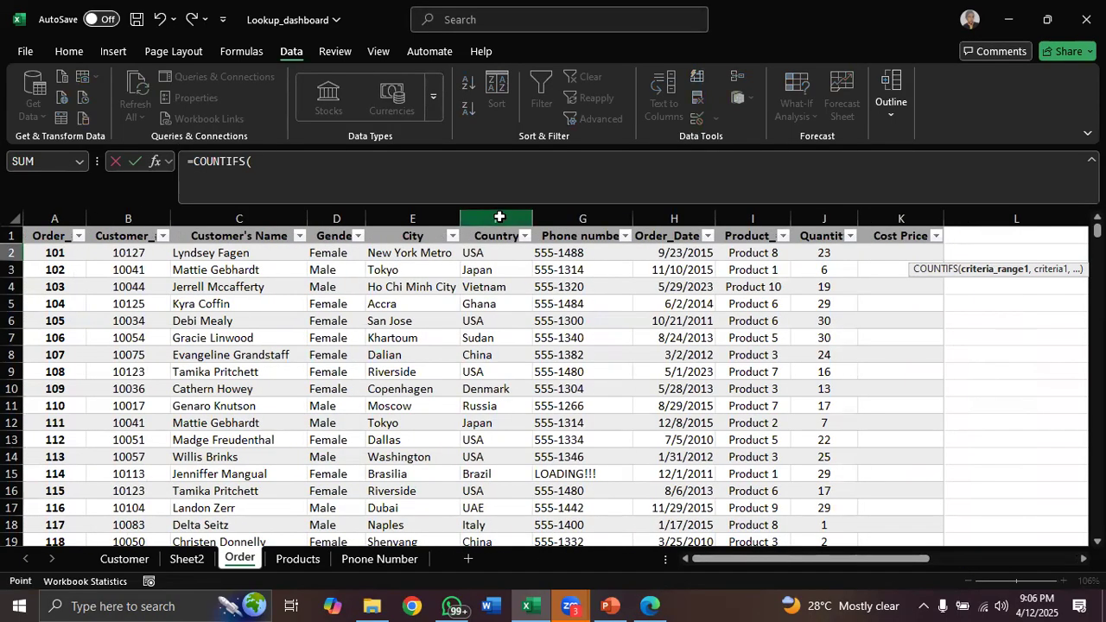
{"action": "type", "text": ","}
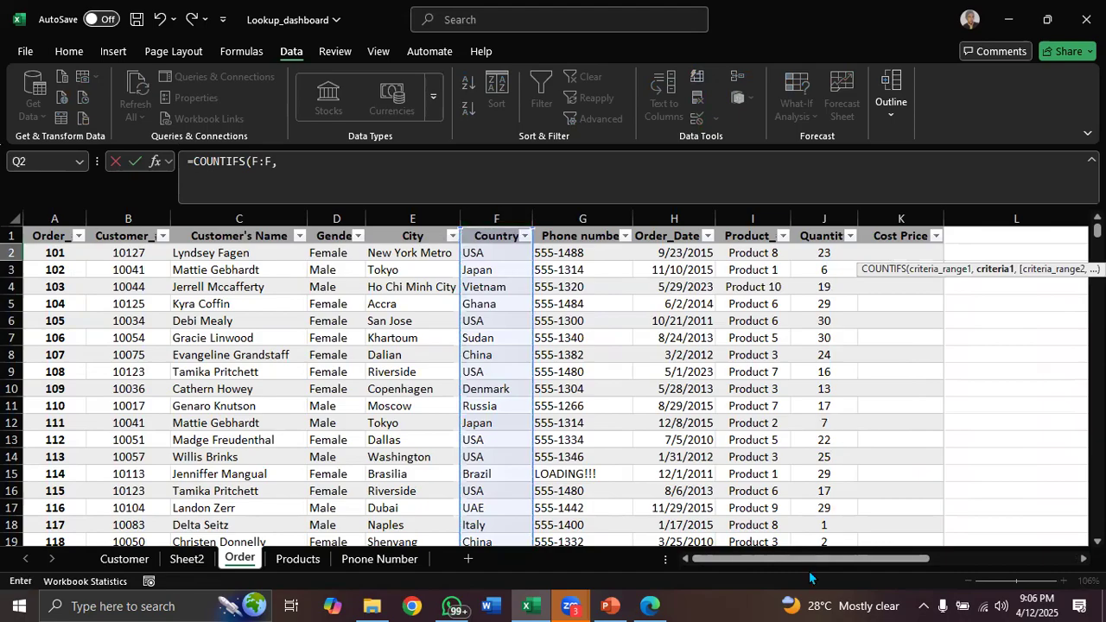
{"action": "left_click_drag", "start_coordinate": [803, 563], "coordinate": [976, 520]}
{"action": "left_click", "coordinate": [839, 249]}
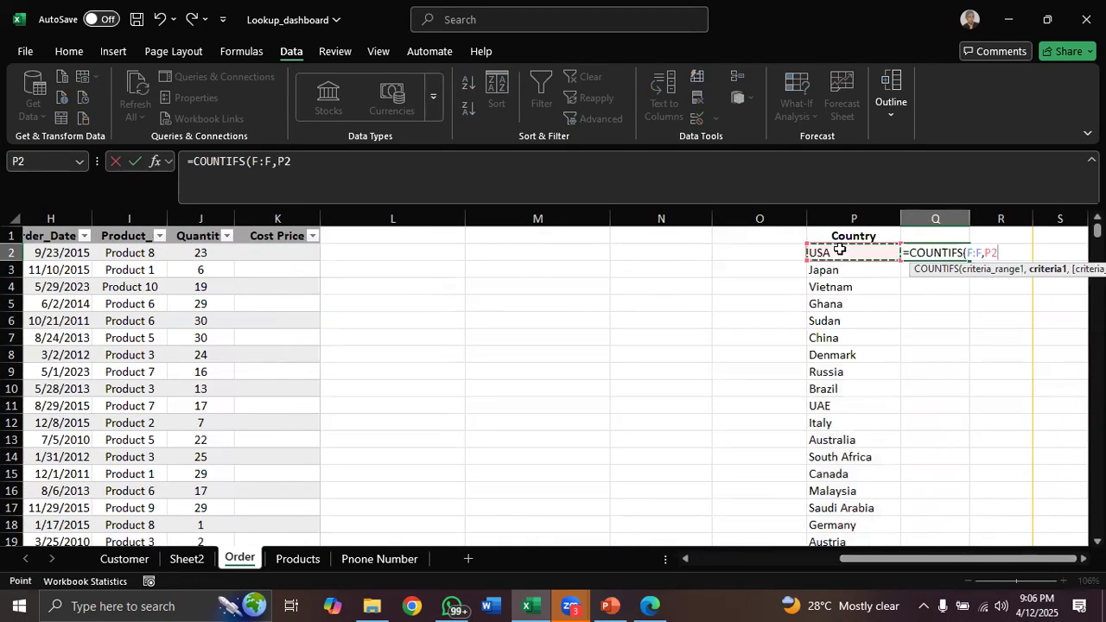
{"action": "type", "text": ","}
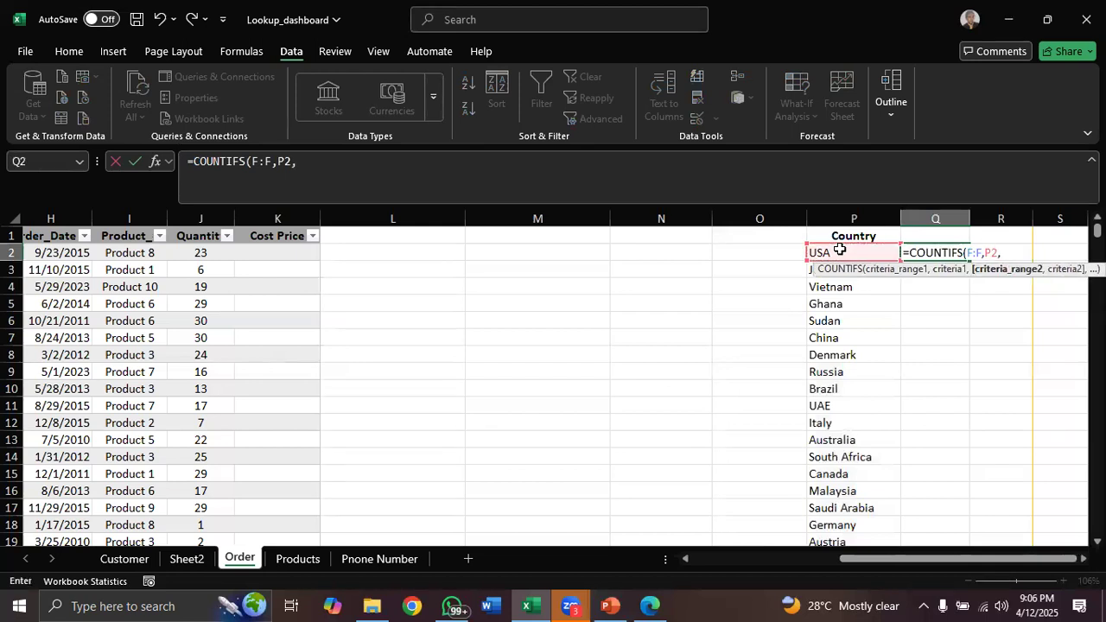
{"action": "left_click_drag", "start_coordinate": [916, 562], "coordinate": [739, 565]}
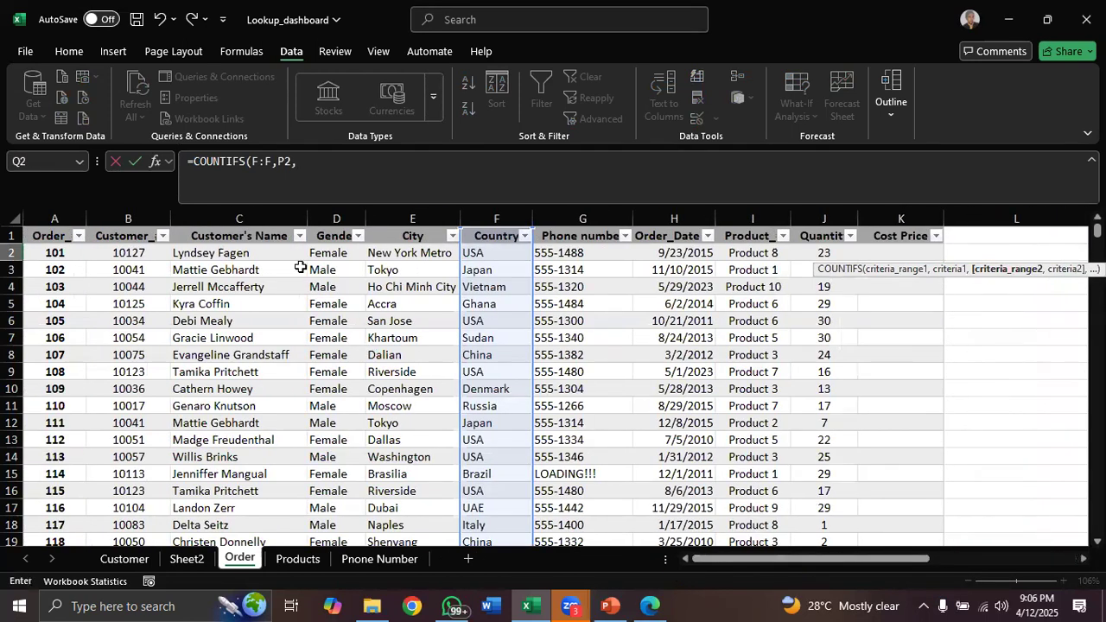
{"action": "left_click", "coordinate": [343, 209]}
{"action": "type", "text": ","}
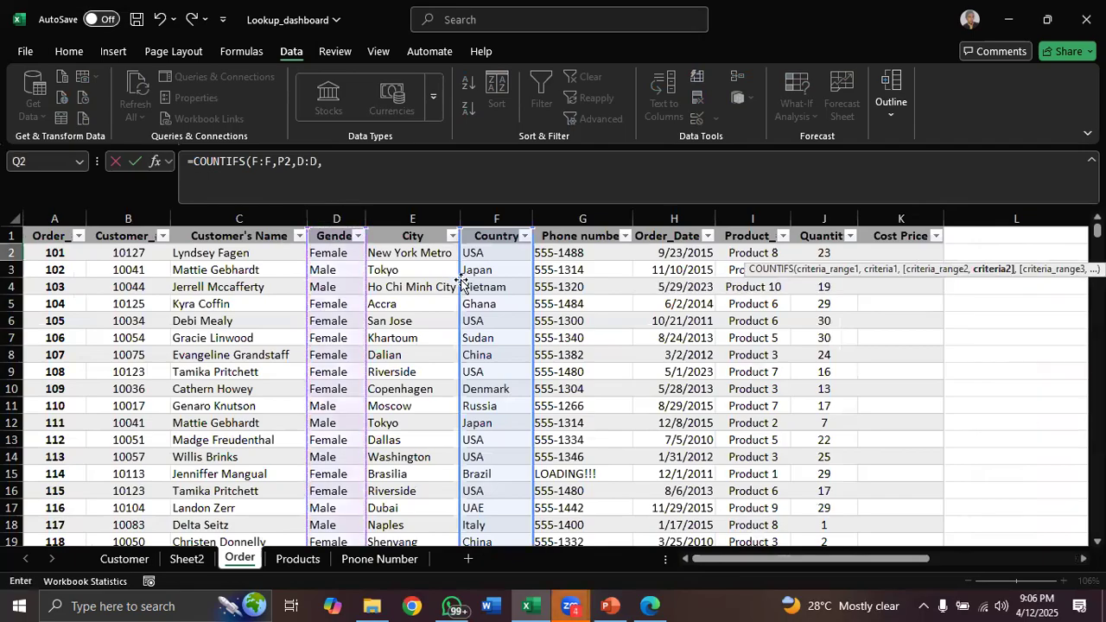
{"action": "key", "text": "BackSpace"}
{"action": "key", "text": "BackSpace"}
{"action": "key", "text": "BackSpace"}
{"action": "key", "text": "BackSpace"}
{"action": "key", "text": "BackSpace"}
{"action": "key", "text": "BackSpace"}
{"action": "key", "text": "BackSpace"}
{"action": "key", "text": "BackSpace"}
{"action": "key", "text": "BackSpace"}
{"action": "key", "text": "BackSpace"}
{"action": "key", "text": "BackSpace"}
{"action": "key", "text": "BackSpace"}
{"action": "key", "text": "BackSpace"}
{"action": "key", "text": "BackSpace"}
{"action": "key", "text": "BackSpace"}
{"action": "key", "text": "BackSpace"}
{"action": "key", "text": "BackSpace"}
{"action": "key", "text": "BackSpace"}
{"action": "key", "text": "BackSpace"}
{"action": "key", "text": "BackSpace"}
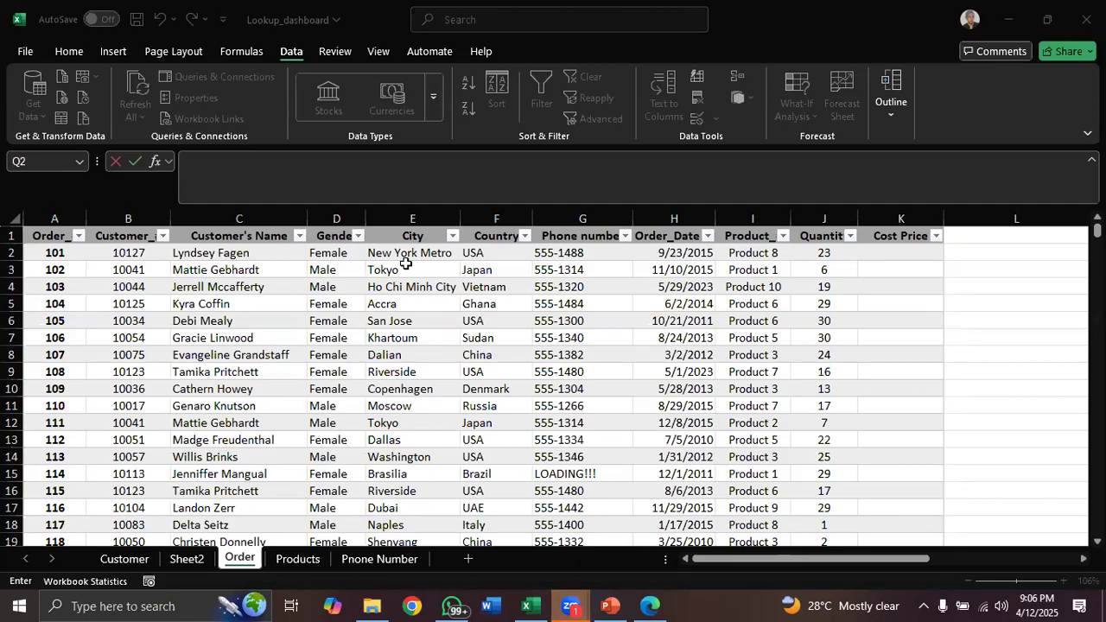
Return to the PivotTable sheet and scroll back to the top of the PivotTable
{"action": "left_click", "coordinate": [832, 560]}
{"action": "left_click_drag", "start_coordinate": [803, 560], "coordinate": [1009, 560]}
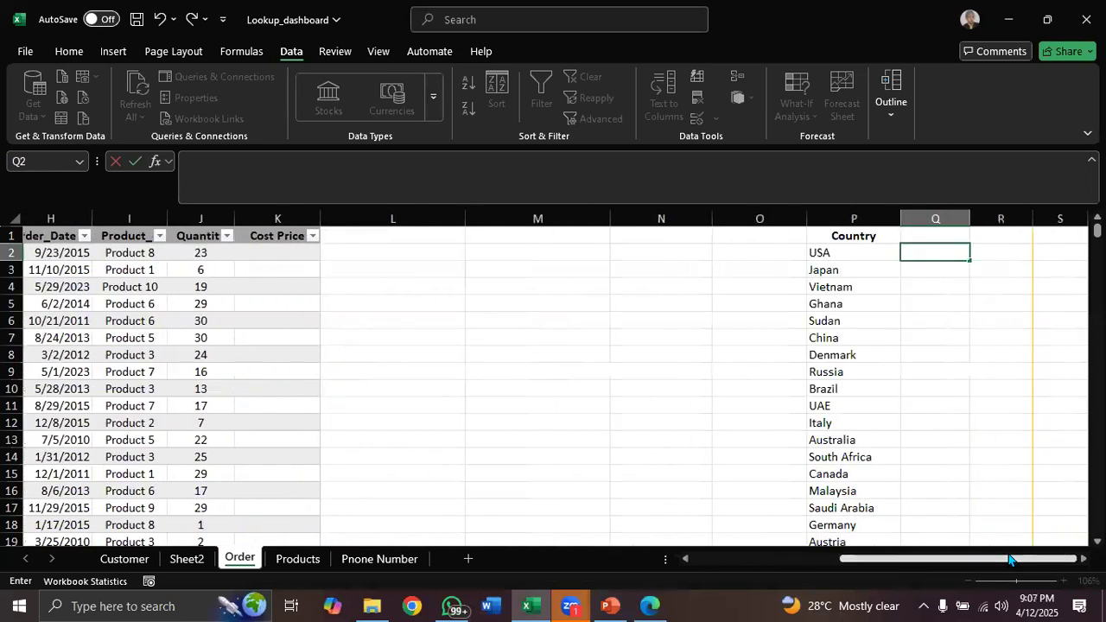
{"action": "left_click", "coordinate": [187, 562]}
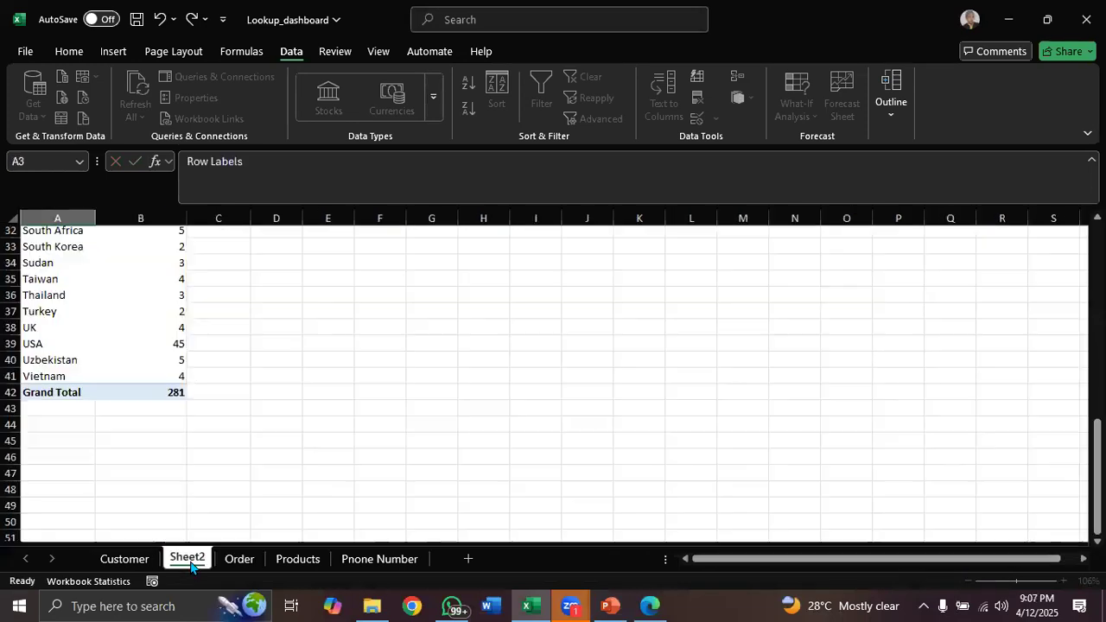
{"action": "left_click_drag", "start_coordinate": [812, 499], "coordinate": [812, 301]}
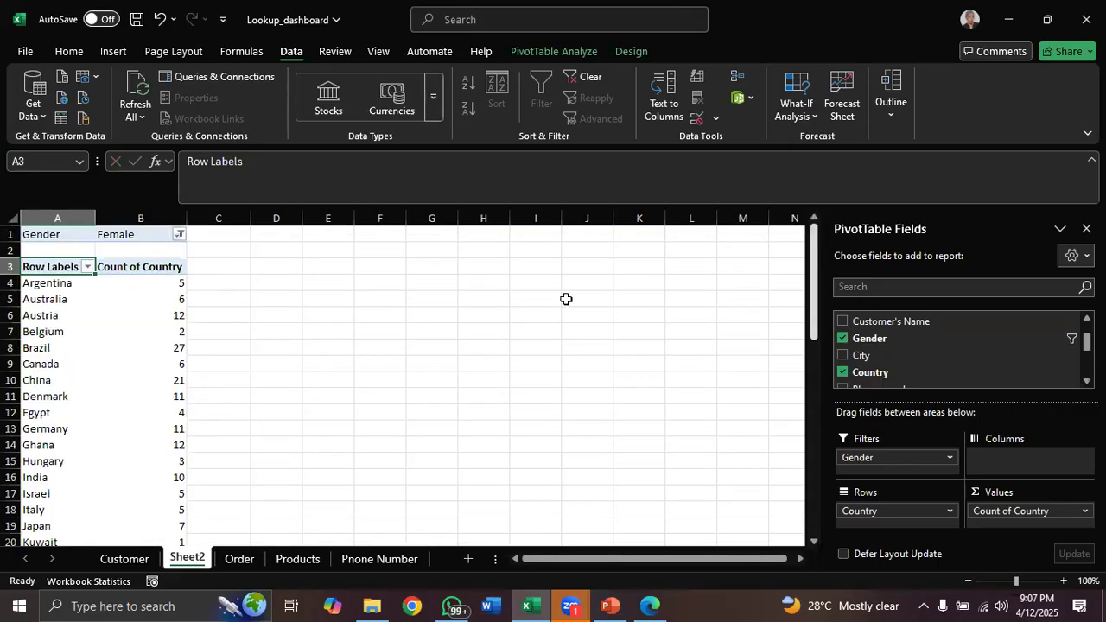
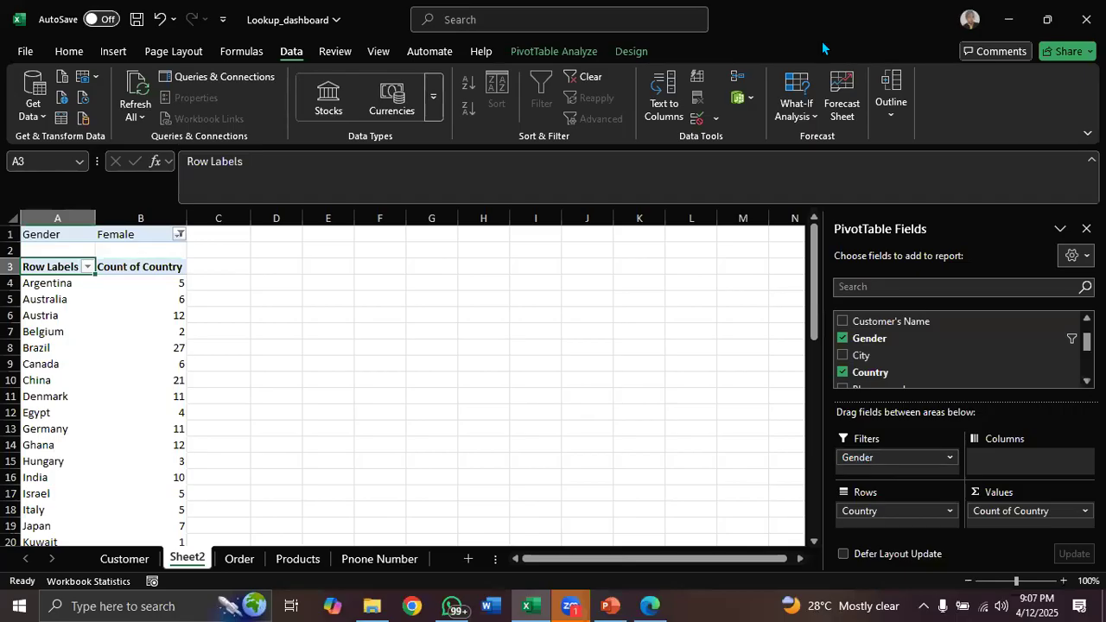
Consult the Data Visualization with Excel syllabus PDF in the browser, then return to the workbook
{"action": "left_click", "coordinate": [1053, 303]}
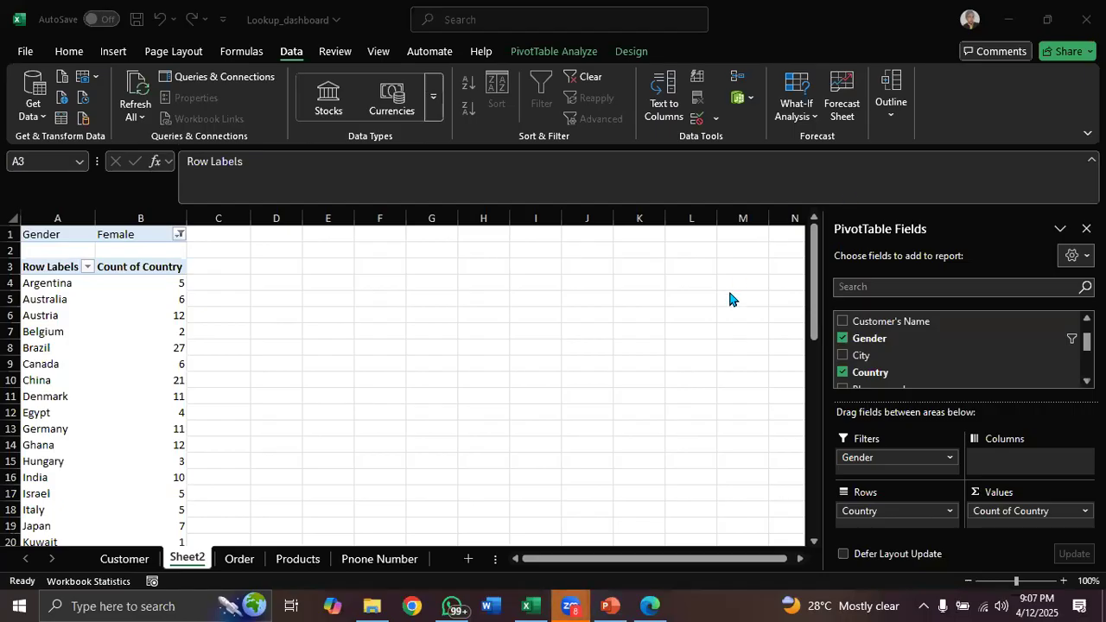
{"action": "left_click", "coordinate": [650, 605]}
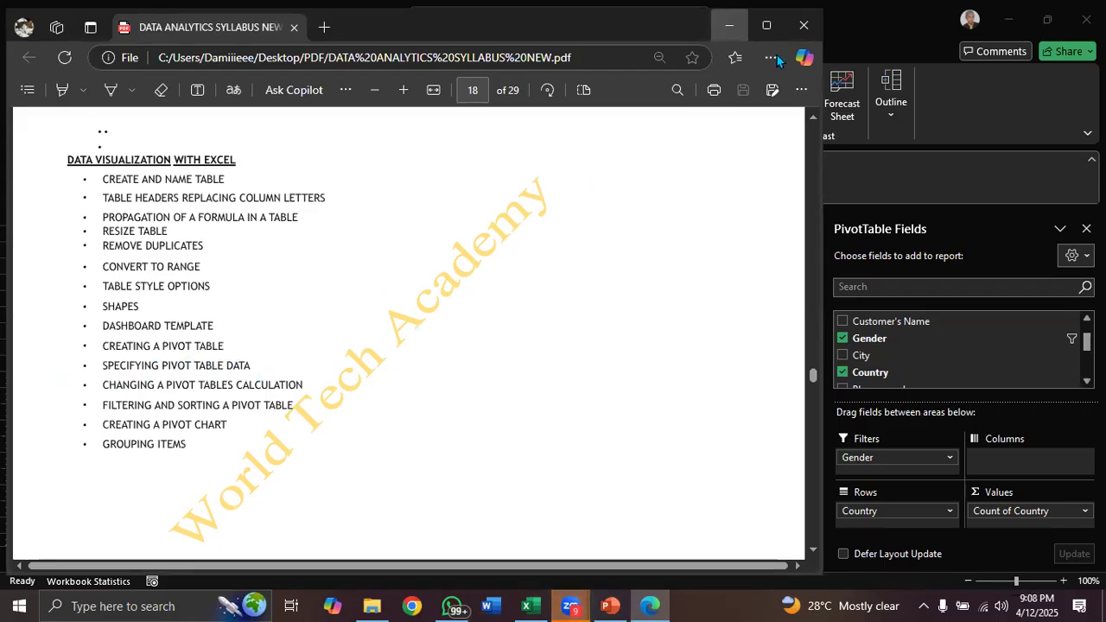
{"action": "left_click", "coordinate": [728, 25]}
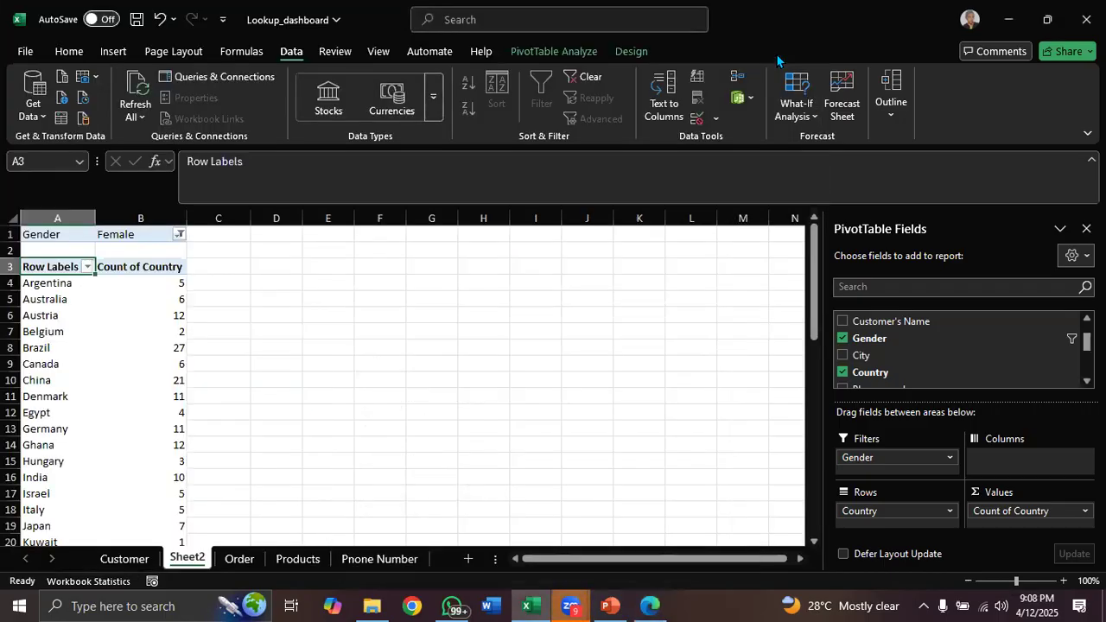
Clear the unique Country list from column P on the Order sheet
{"action": "left_click", "coordinate": [235, 560]}
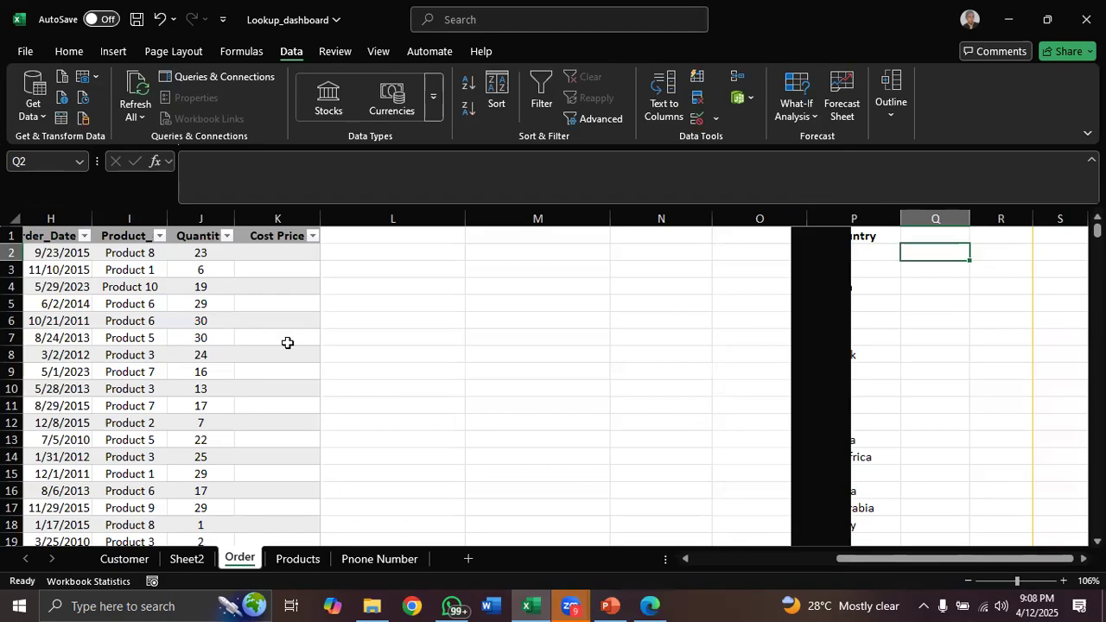
{"action": "mouse_move", "coordinate": [879, 562]}
{"action": "left_mouse_down"}
{"action": "mouse_move", "coordinate": [851, 560]}
{"action": "mouse_move", "coordinate": [866, 560]}
{"action": "left_mouse_up"}
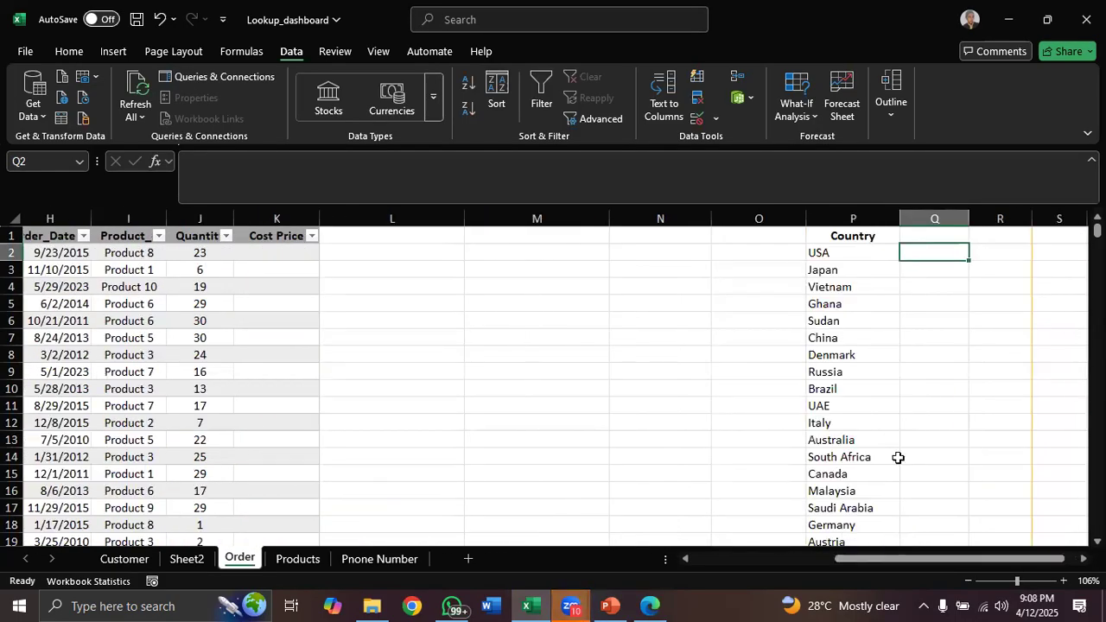
{"action": "left_click", "coordinate": [853, 219]}
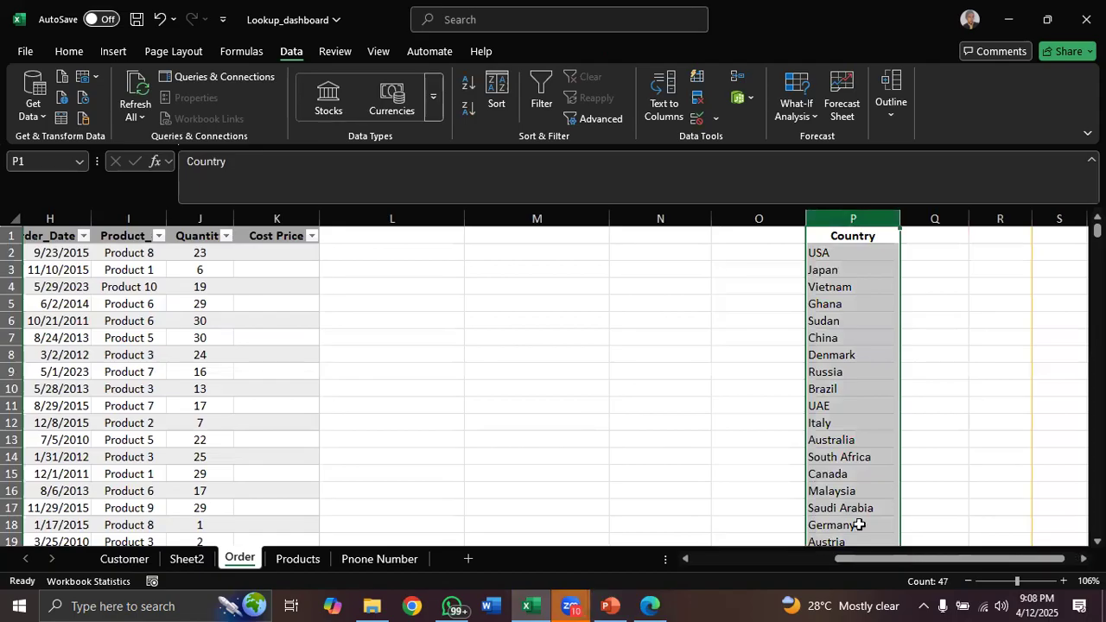
{"action": "left_click_drag", "start_coordinate": [854, 560], "coordinate": [710, 560]}
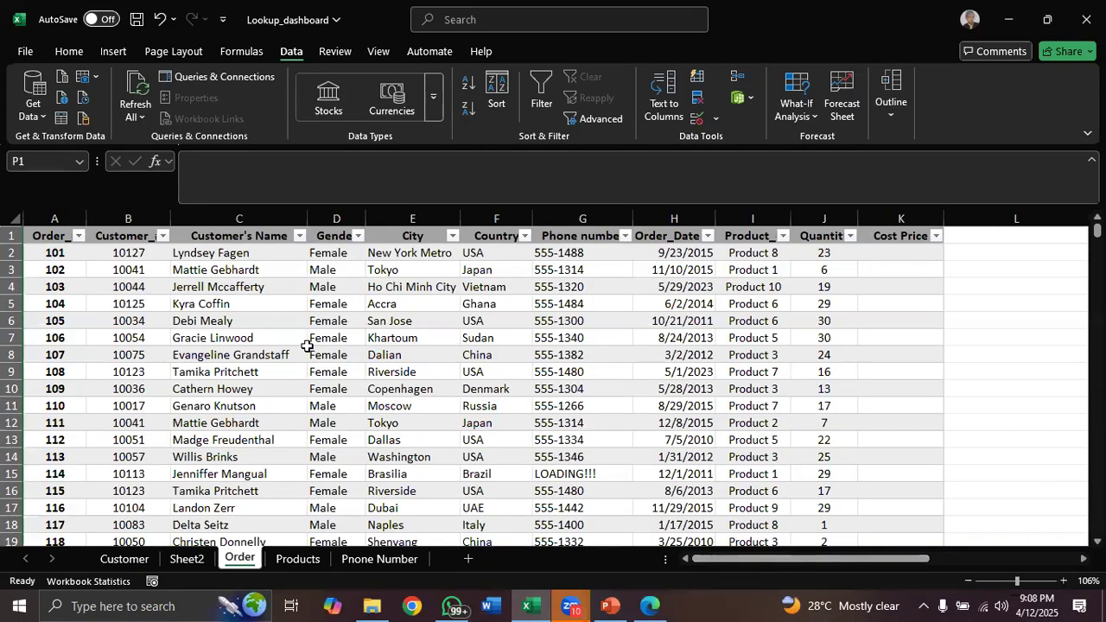
Review the PivotTable field list on Sheet2 and return to the Order sheet
{"action": "left_click", "coordinate": [188, 559]}
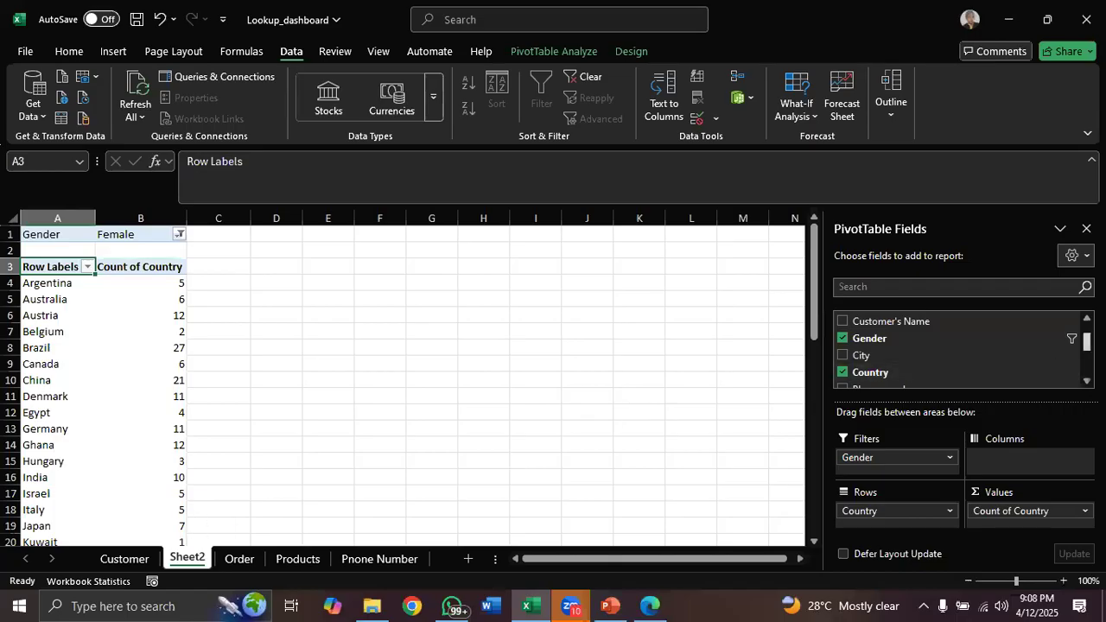
{"action": "left_click_drag", "start_coordinate": [1087, 342], "coordinate": [1087, 366]}
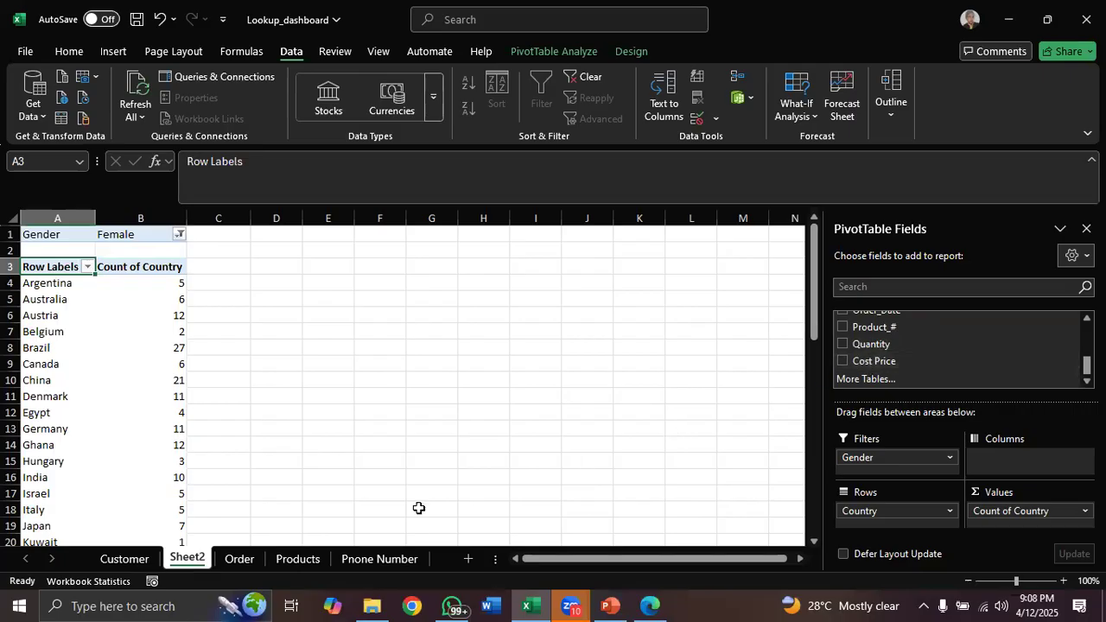
{"action": "left_click", "coordinate": [241, 560]}
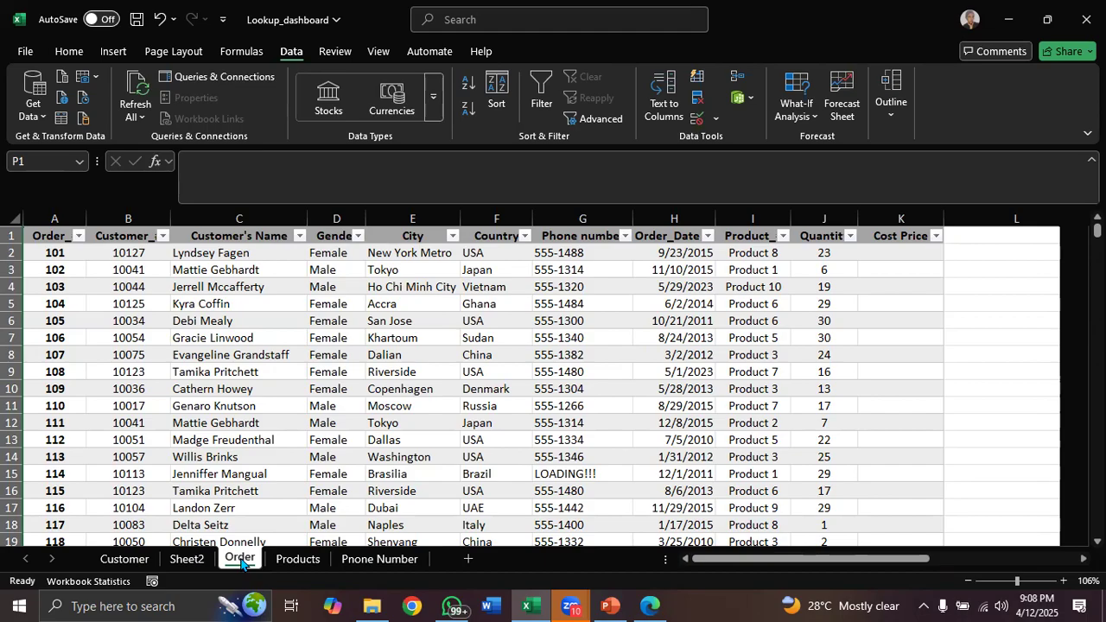
Fill the Cost Price column with =XLOOKUP([@[Product_#]],Products!A:A,Products!C:C)
{"action": "left_click", "coordinate": [875, 249]}
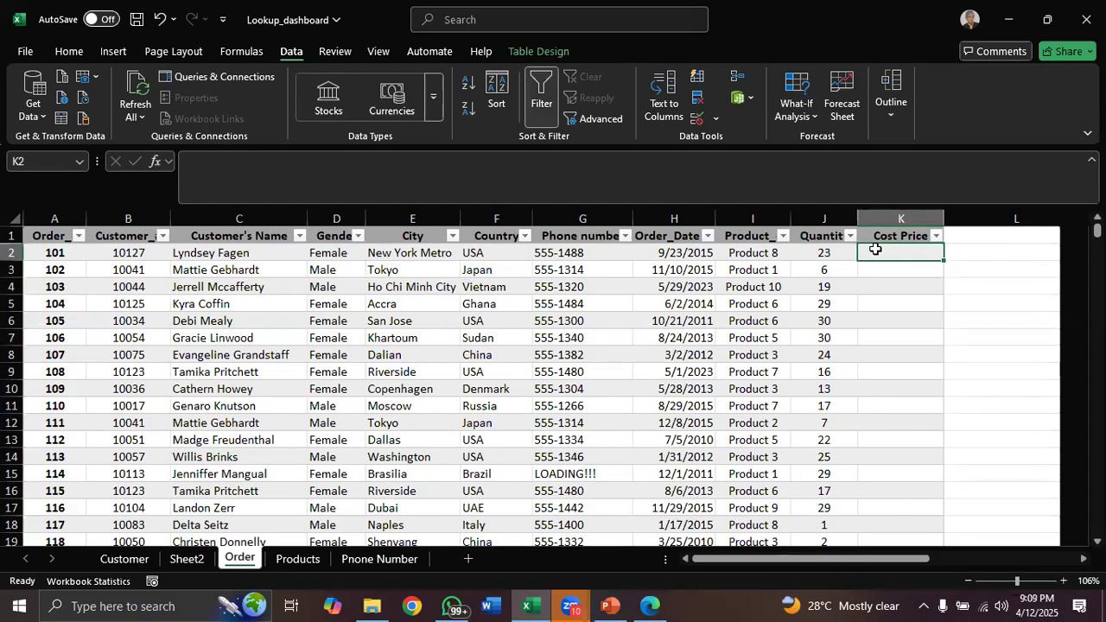
{"action": "type", "text": "=xlo"}
{"action": "key", "text": "Tab"}
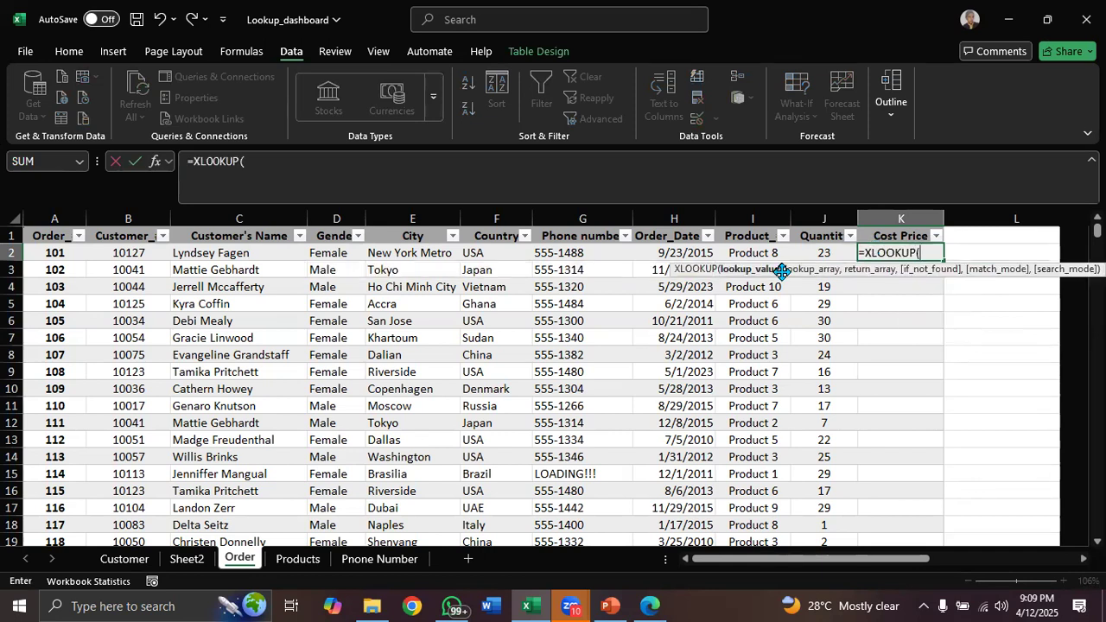
{"action": "left_click", "coordinate": [752, 253]}
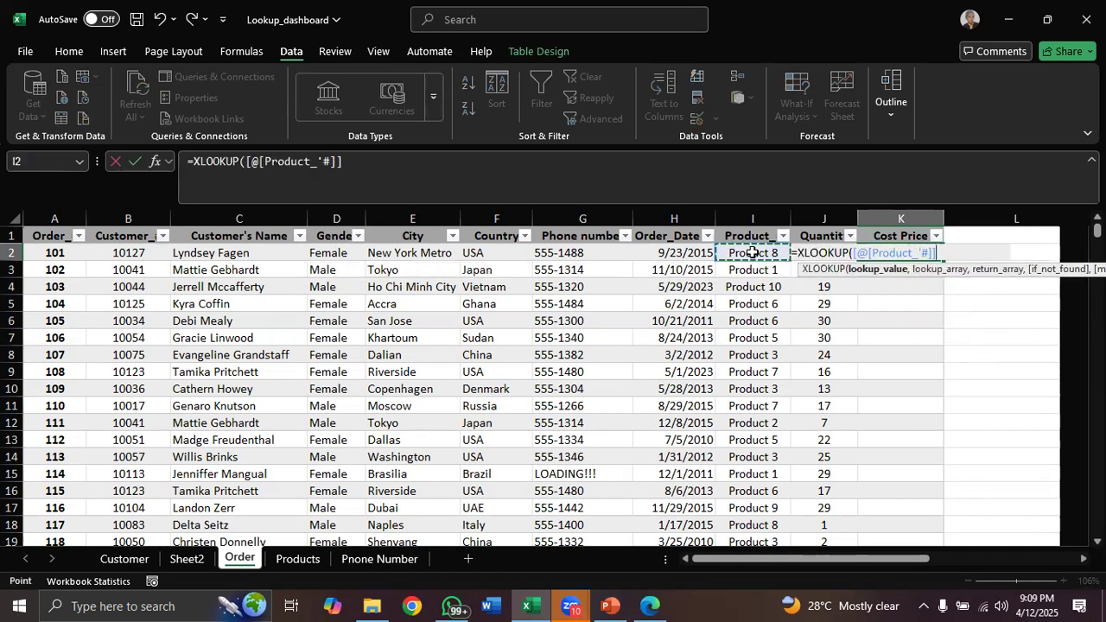
{"action": "type", "text": ","}
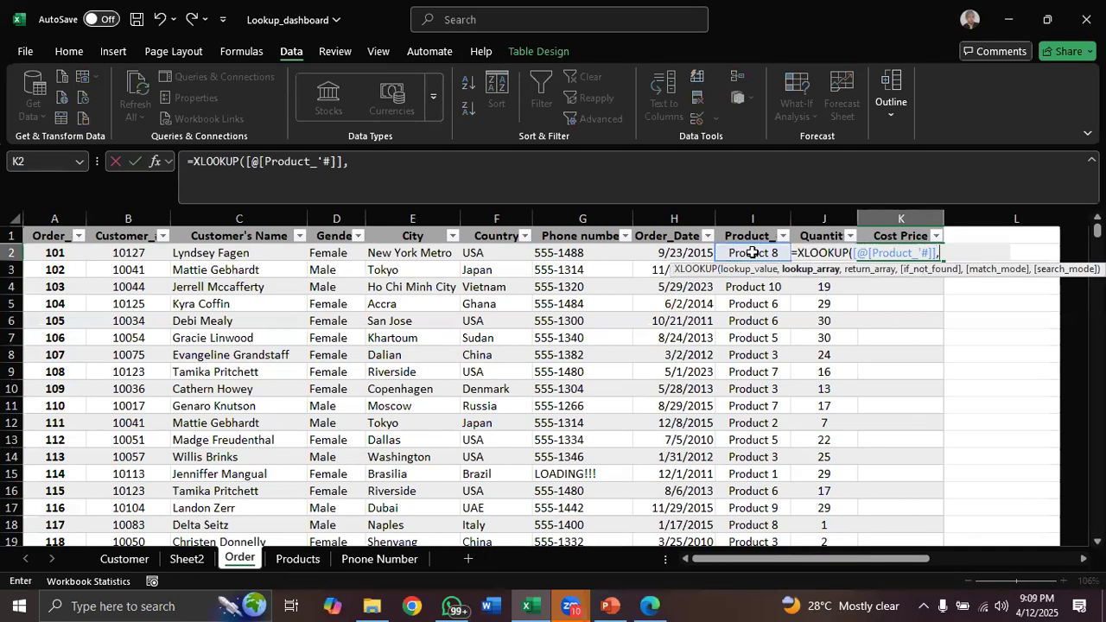
{"action": "left_click", "coordinate": [296, 558]}
{"action": "left_click", "coordinate": [125, 227]}
{"action": "type", "text": ","}
{"action": "left_click", "coordinate": [359, 223]}
{"action": "key", "text": "Return"}
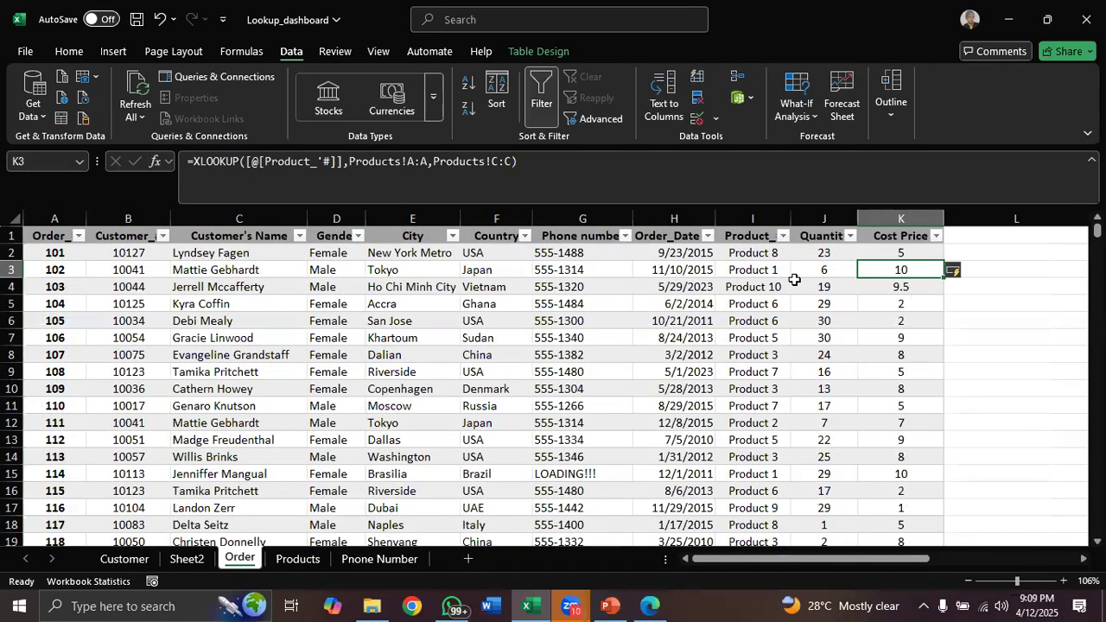
Add a new table column headed Selling Price in L1
{"action": "left_click", "coordinate": [962, 234]}
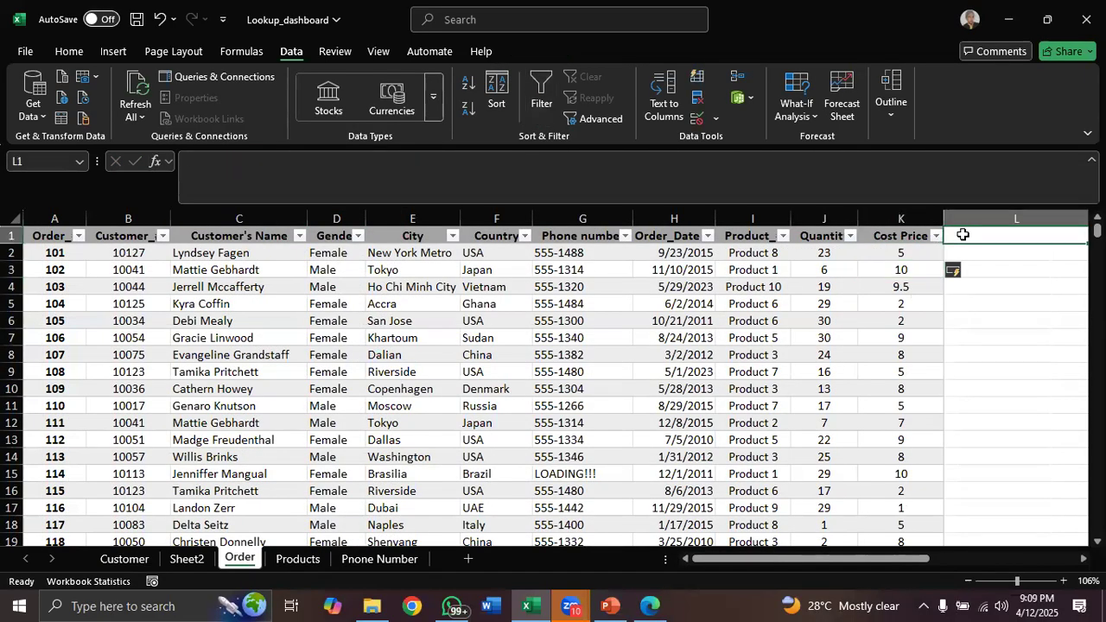
{"action": "type", "text": "Selling PR"}
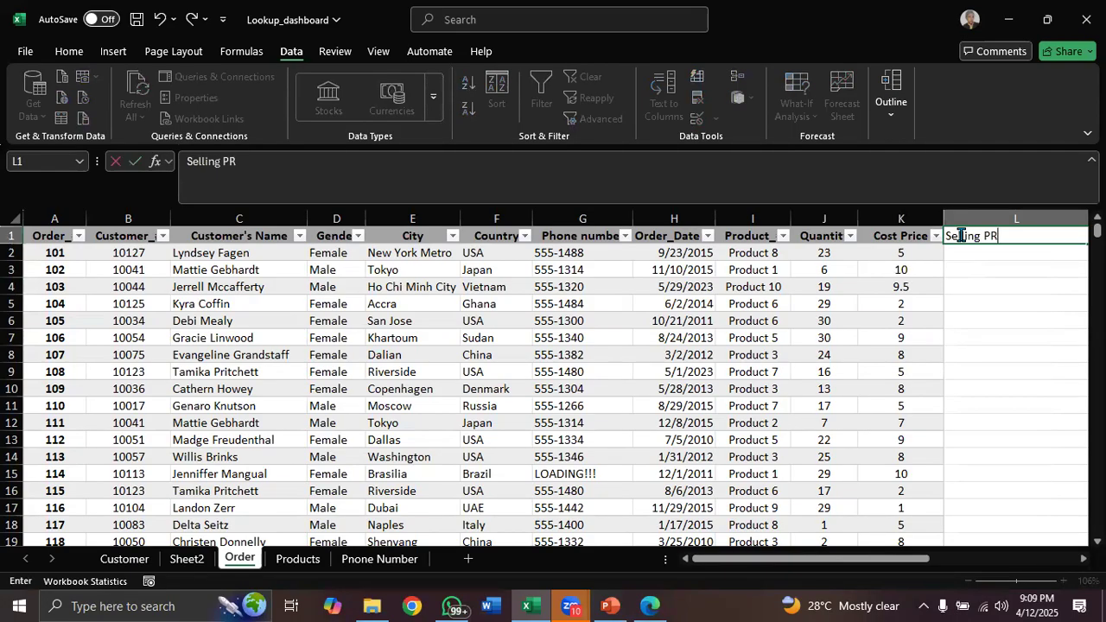
{"action": "key", "text": "BackSpace"}
{"action": "type", "text": "rice"}
{"action": "key", "text": "Return"}
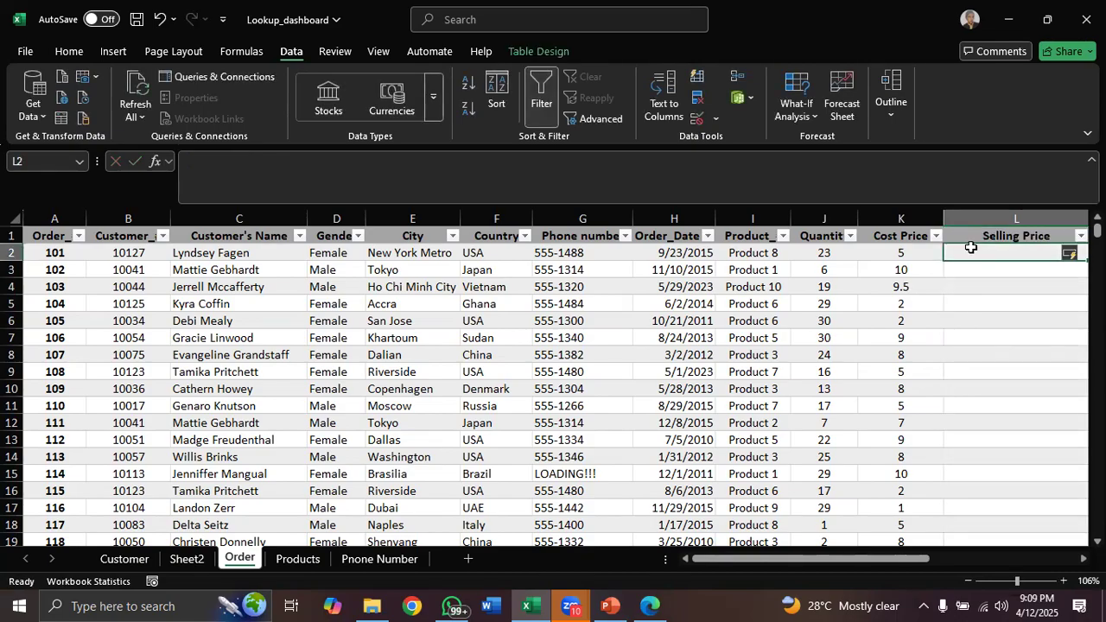
Fill the Selling Price column with =XLOOKUP([@[Product_#]],Products!A:A,Products!B:B)
{"action": "type", "text": "=xloo"}
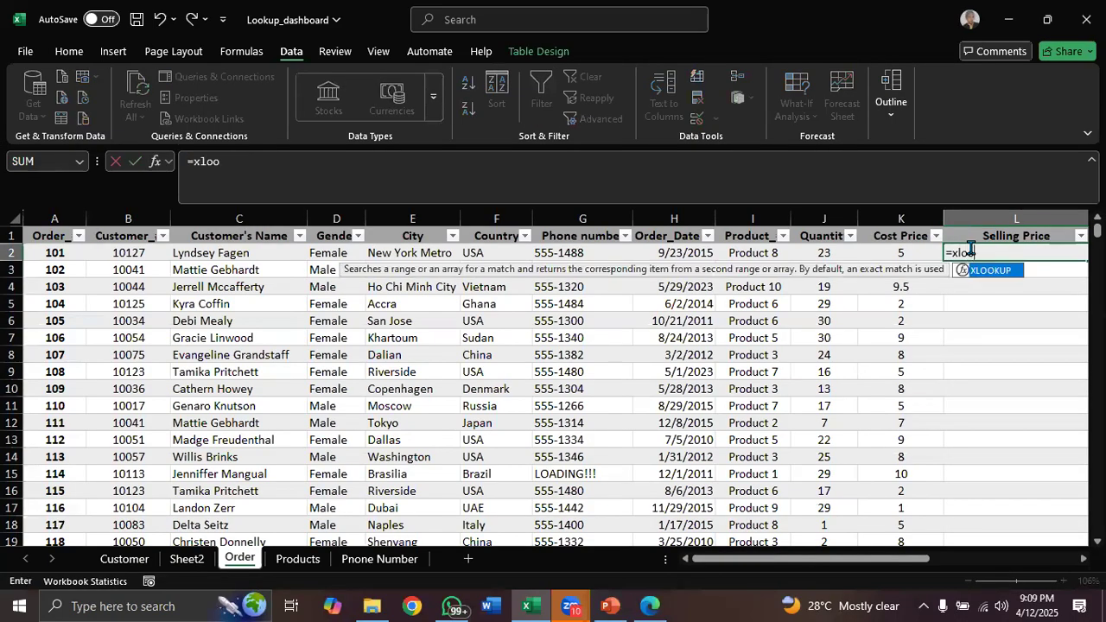
{"action": "key", "text": "Tab"}
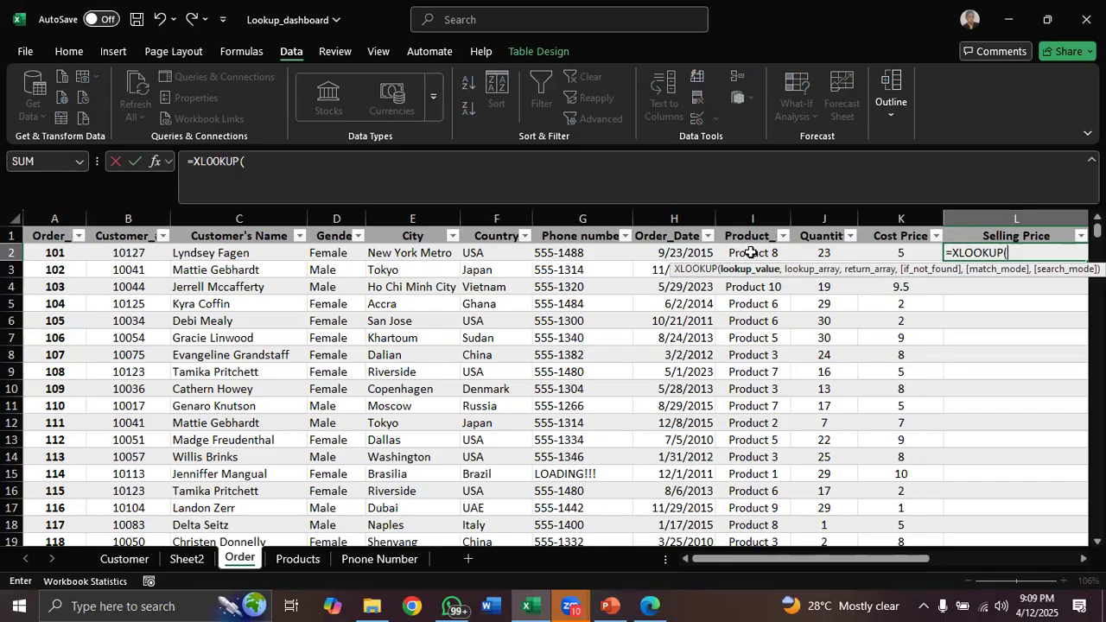
{"action": "left_click", "coordinate": [751, 252]}
{"action": "type", "text": ","}
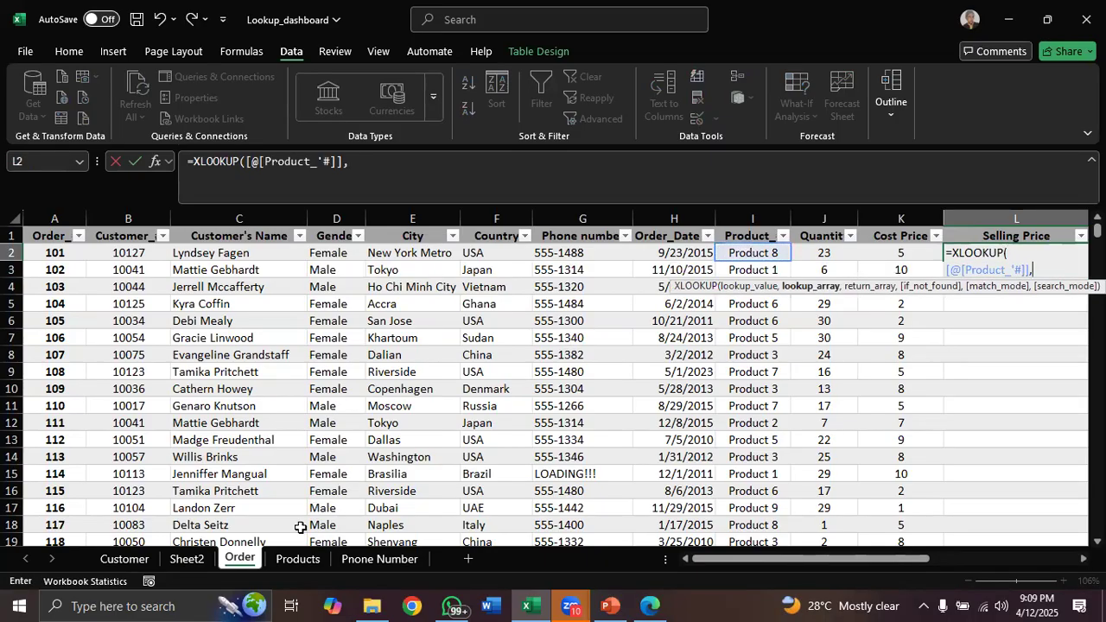
{"action": "left_click", "coordinate": [297, 558]}
{"action": "left_click", "coordinate": [90, 227]}
{"action": "type", "text": ","}
{"action": "left_click", "coordinate": [232, 225]}
{"action": "key", "text": "Return"}
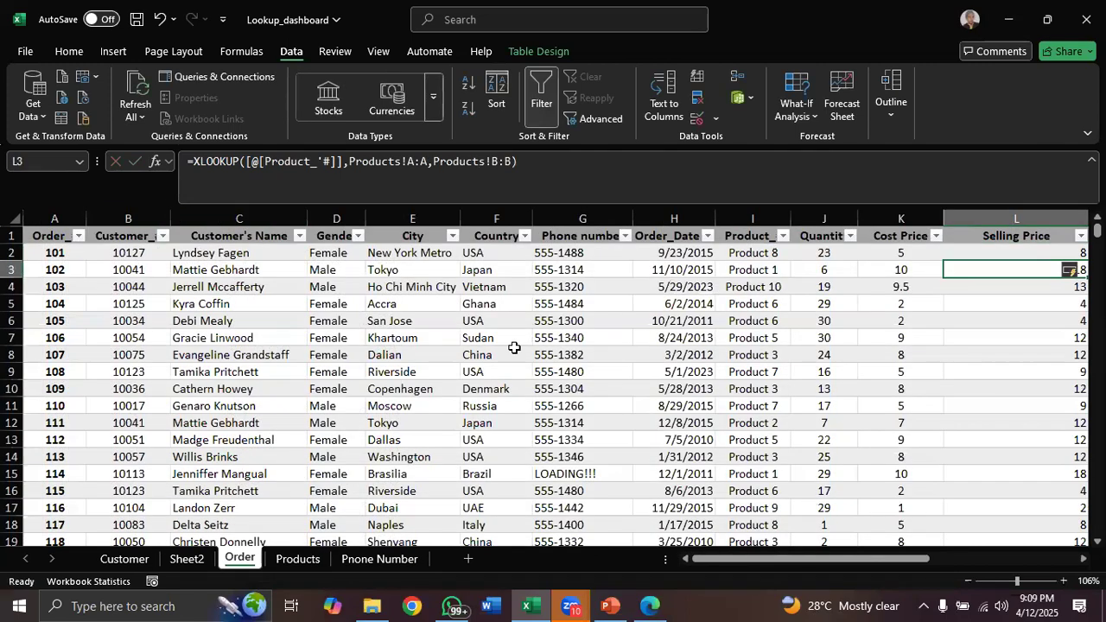
Refresh all data sources for the PivotTable on Sheet2
{"action": "left_click_drag", "start_coordinate": [747, 560], "coordinate": [930, 560]}
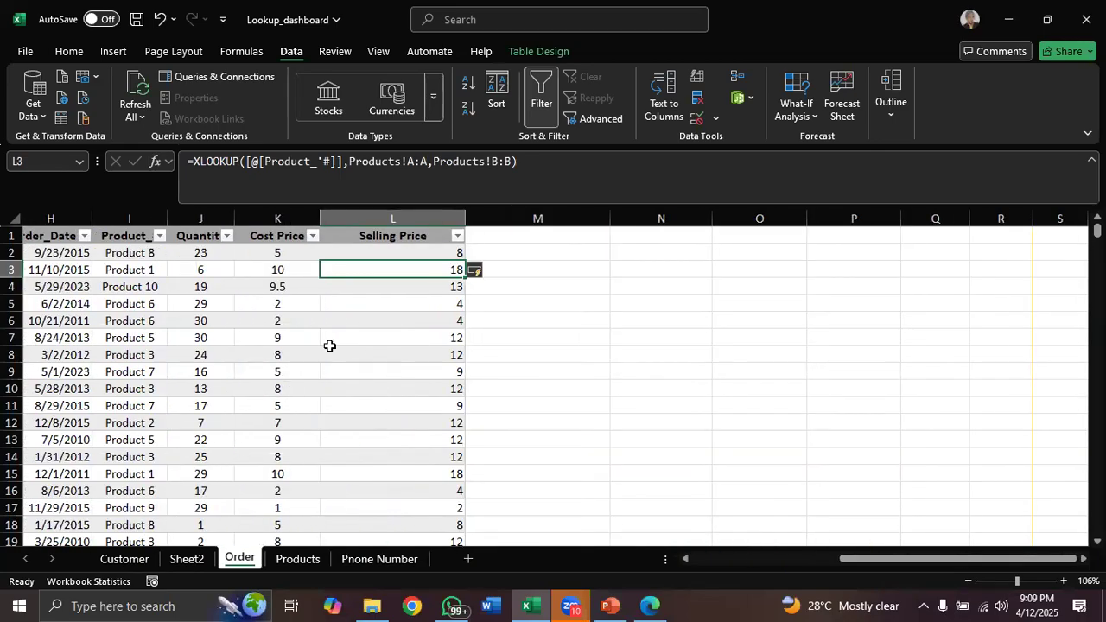
{"action": "left_click", "coordinate": [412, 218]}
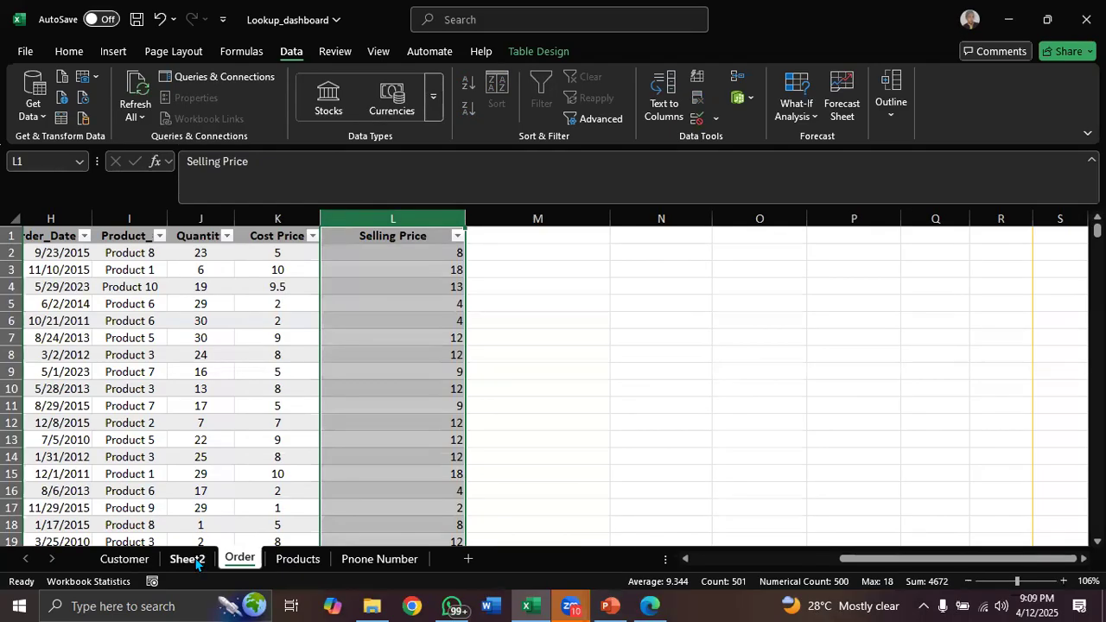
{"action": "left_click", "coordinate": [186, 560]}
{"action": "scroll", "coordinate": [957, 350], "scroll_direction": "up", "scroll_amount": 2}
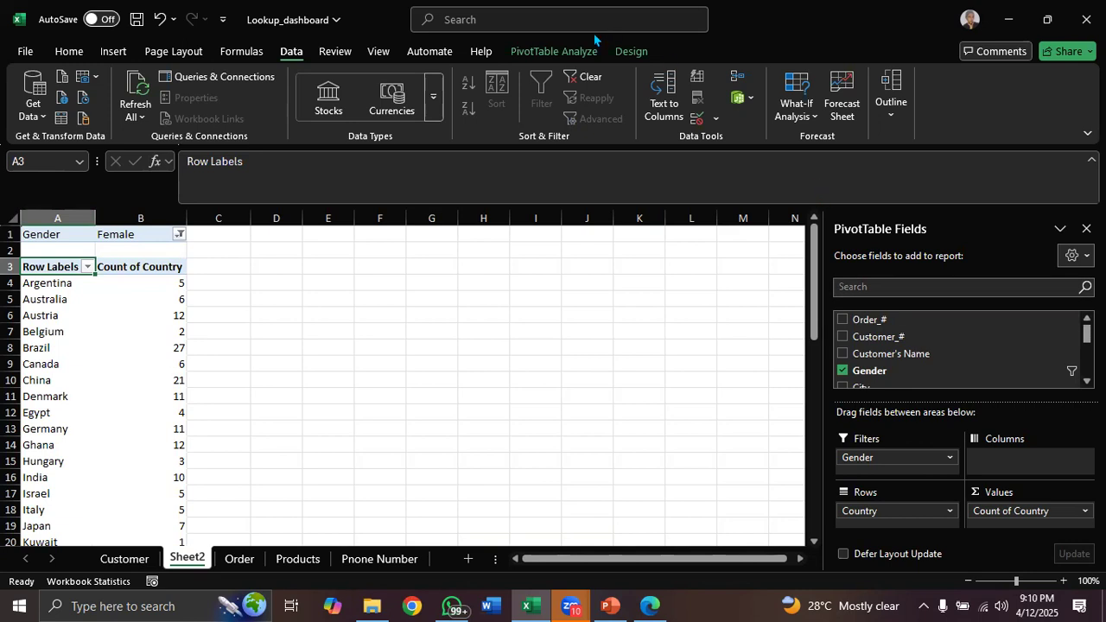
{"action": "left_click", "coordinate": [533, 54]}
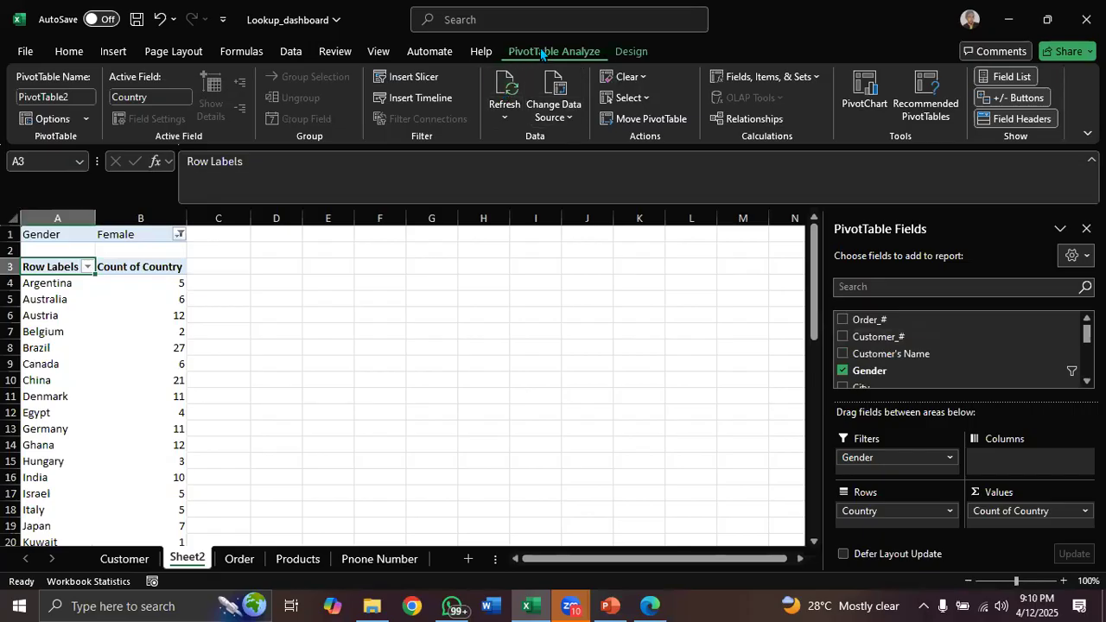
{"action": "left_click", "coordinate": [505, 119]}
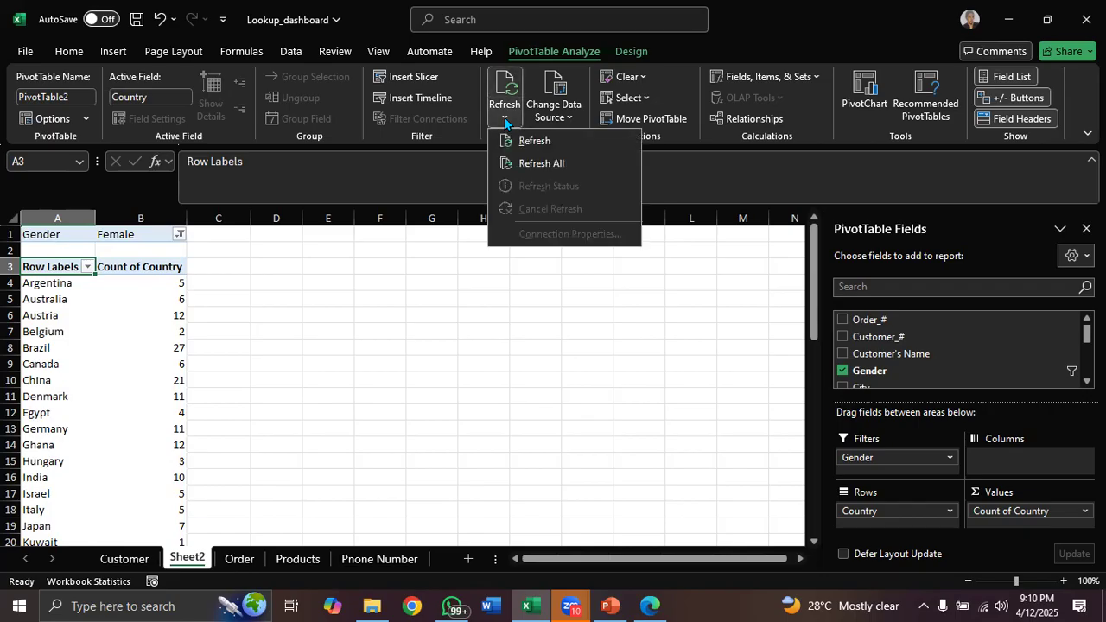
{"action": "left_click", "coordinate": [533, 164]}
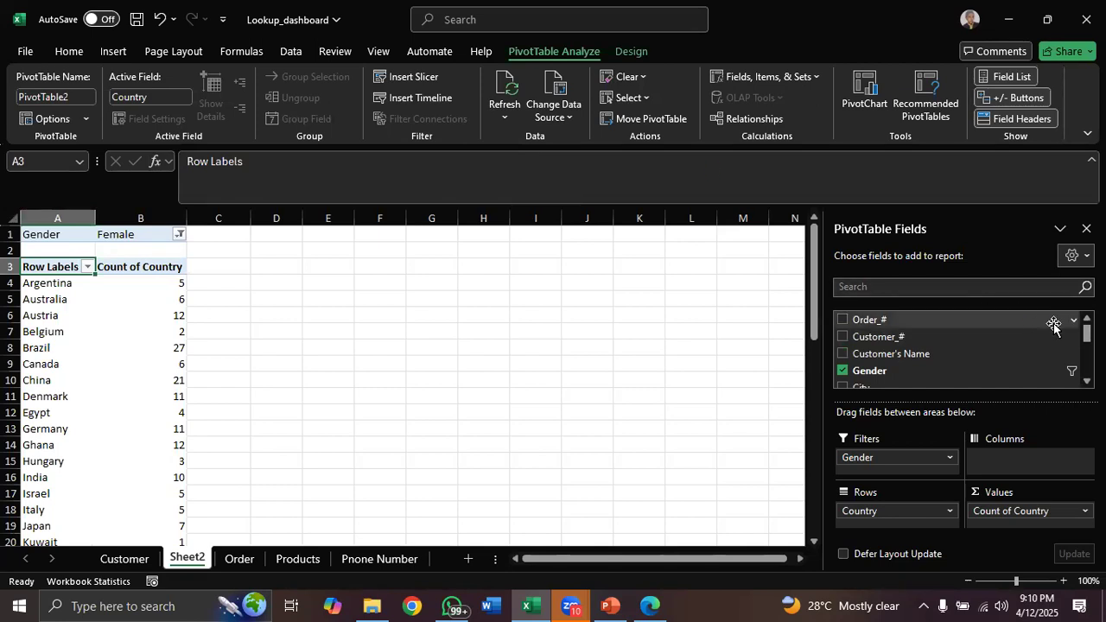
Refresh all PivotTable data sources once more after checking the Order sheet
{"action": "left_click_drag", "start_coordinate": [1087, 335], "coordinate": [1087, 335]}
{"action": "scroll", "coordinate": [925, 361], "scroll_direction": "down", "scroll_amount": 3}
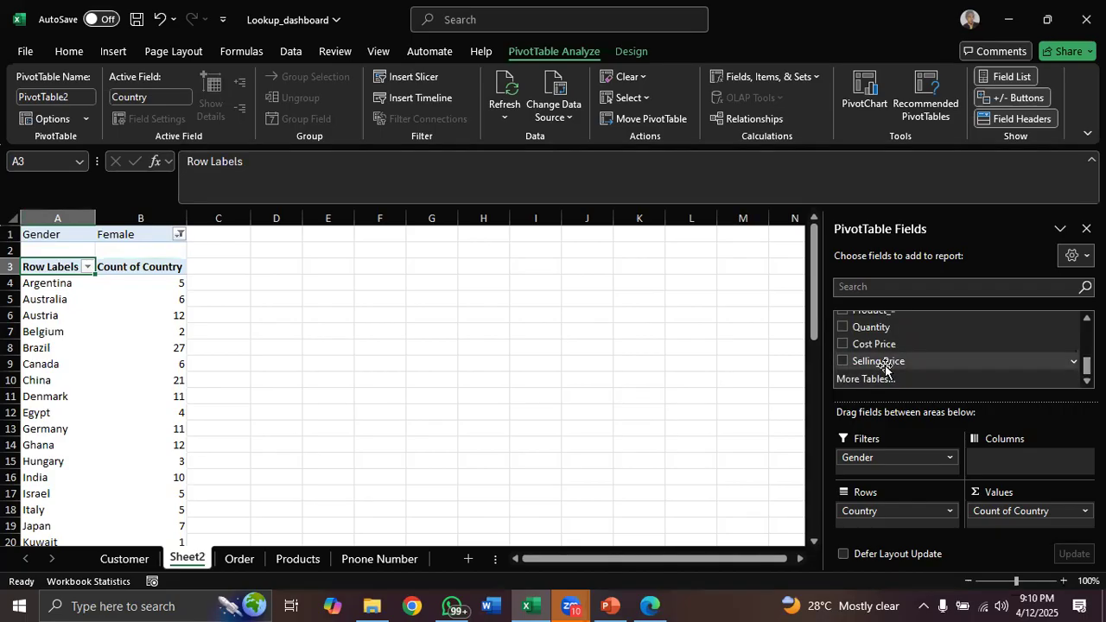
{"action": "left_click", "coordinate": [240, 561]}
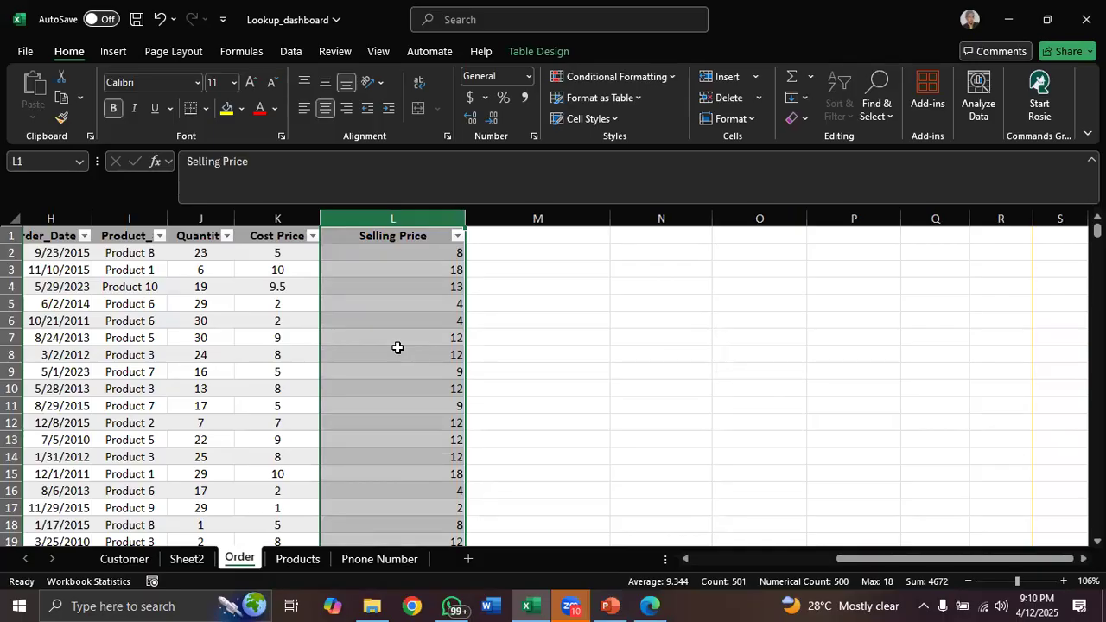
{"action": "left_click", "coordinate": [188, 559]}
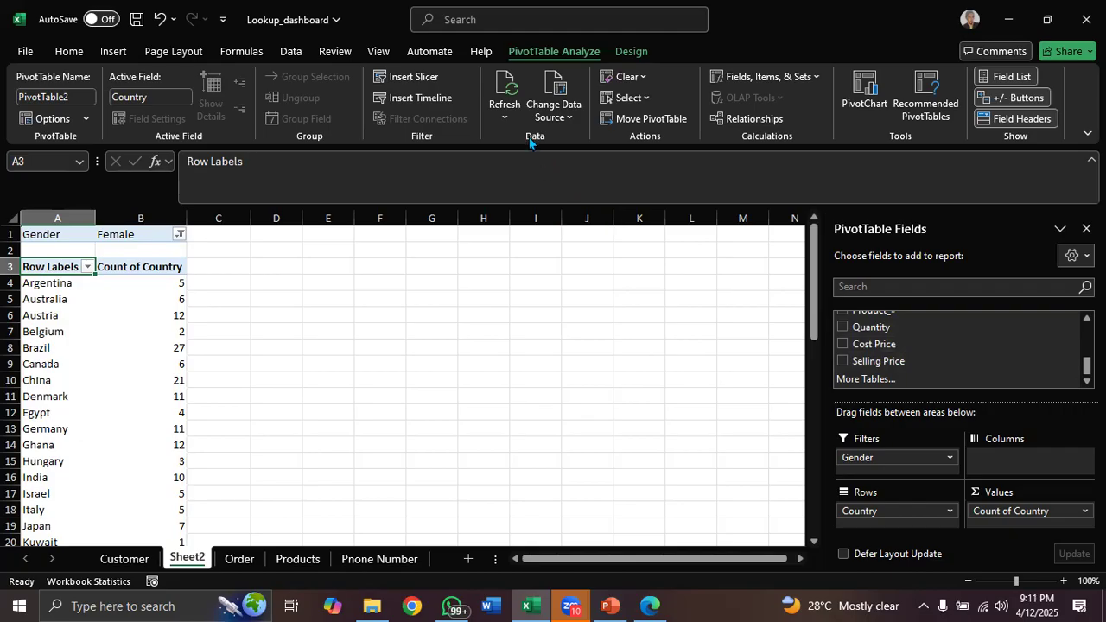
{"action": "left_click", "coordinate": [507, 118]}
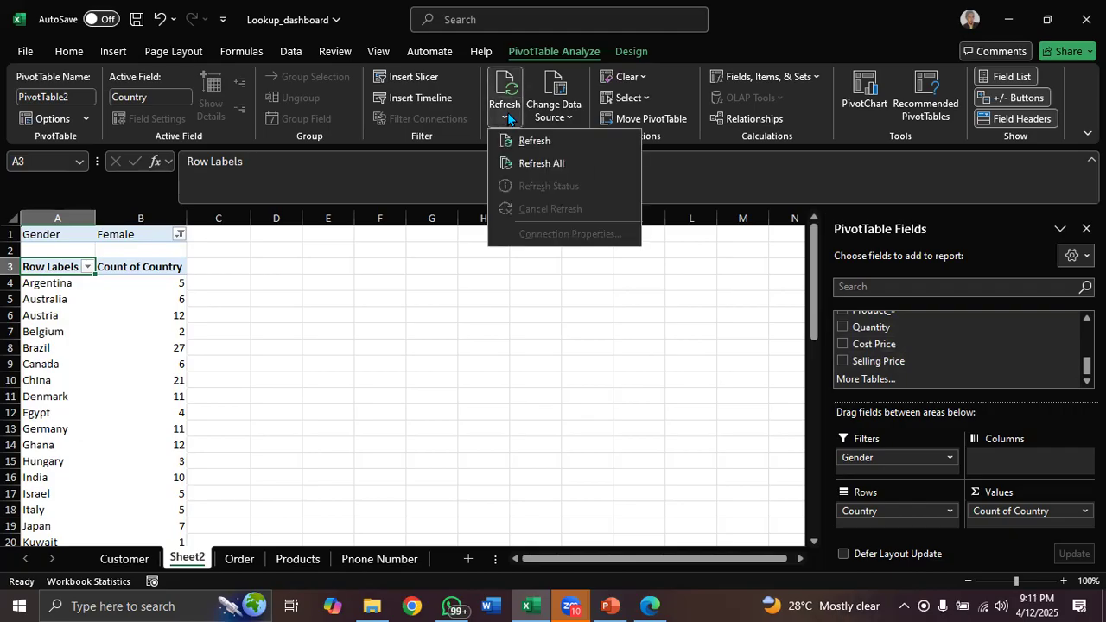
{"action": "left_click", "coordinate": [540, 163]}
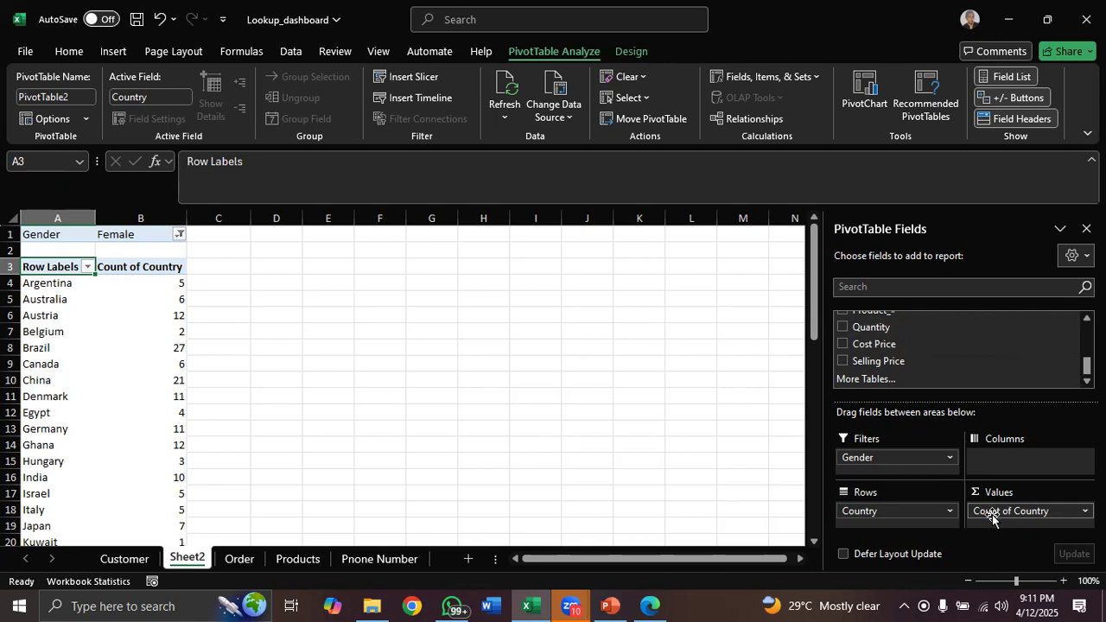
Remove the Count of Country, Country and Gender fields from the PivotTable layout
{"action": "left_click_drag", "start_coordinate": [992, 517], "coordinate": [868, 337]}
{"action": "left_click_drag", "start_coordinate": [890, 511], "coordinate": [875, 328]}
{"action": "left_click_drag", "start_coordinate": [873, 458], "coordinate": [869, 353]}
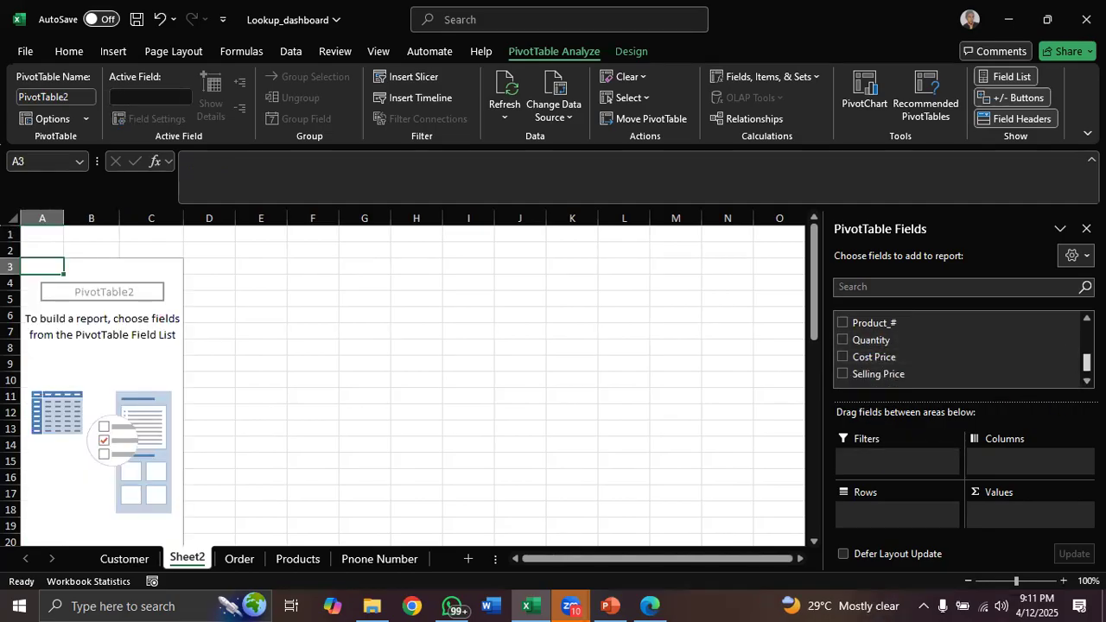
{"action": "scroll", "coordinate": [956, 363], "scroll_direction": "up", "scroll_amount": 1}
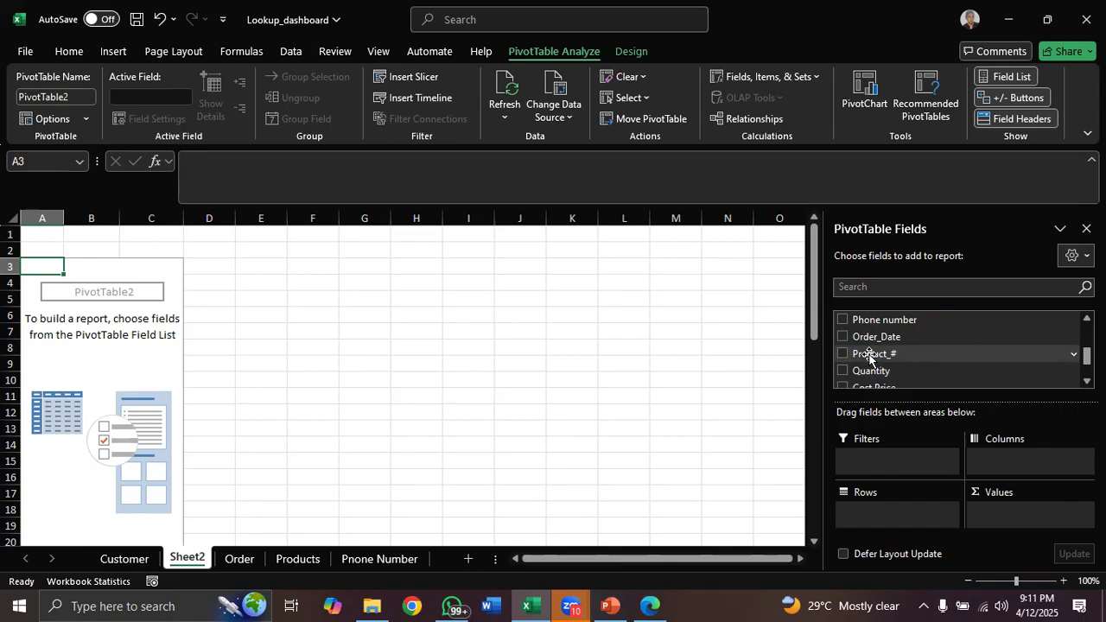
Add Product_# to the PivotTable rows and Quantity to the values area
{"action": "left_click_drag", "start_coordinate": [869, 356], "coordinate": [871, 514]}
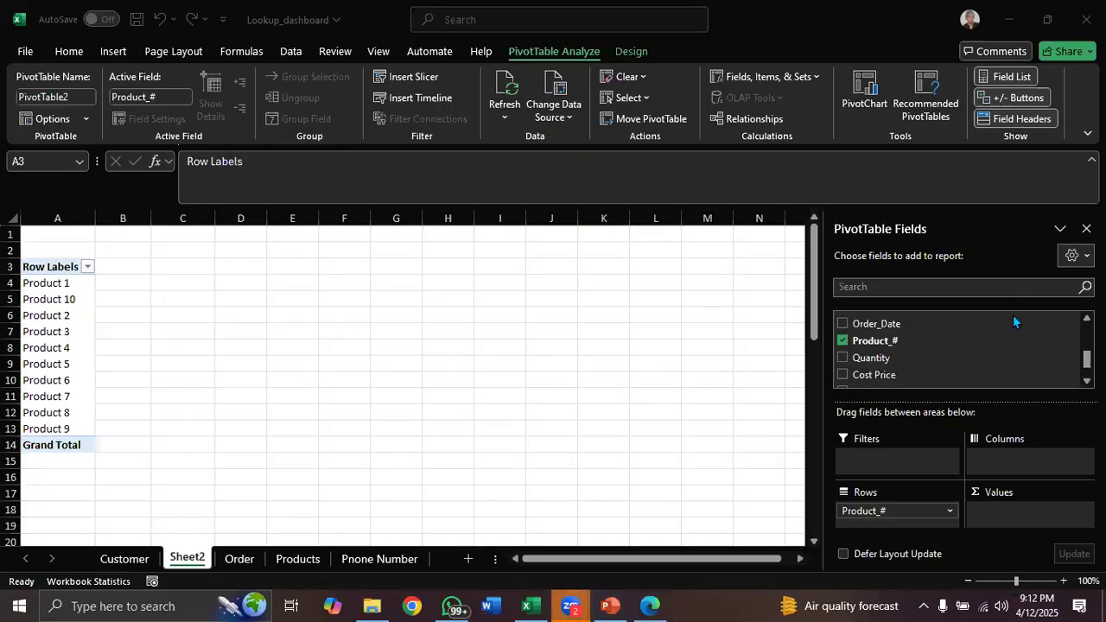
{"action": "left_click_drag", "start_coordinate": [864, 363], "coordinate": [995, 518]}
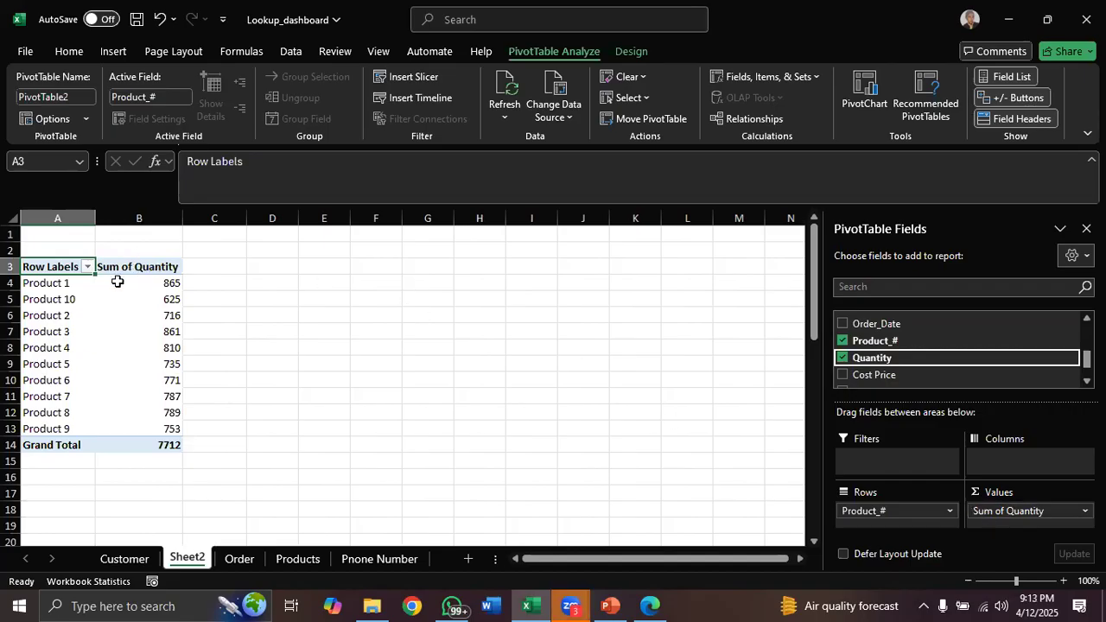
{"action": "left_click", "coordinate": [51, 283]}
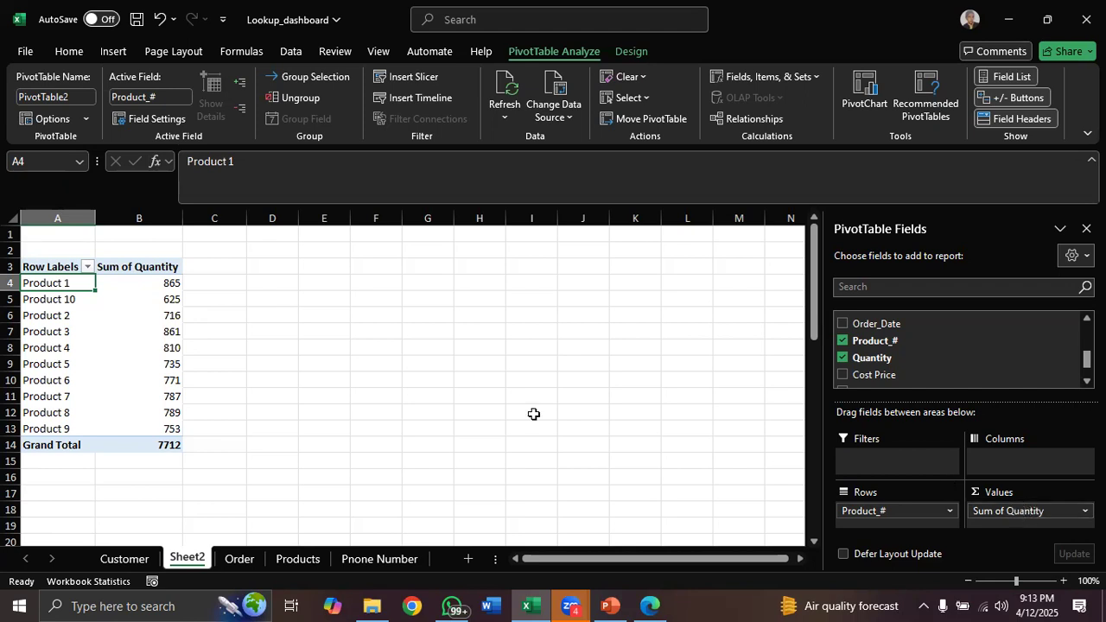
Summarize the Quantity values in the PivotTable by Count
{"action": "left_click", "coordinate": [160, 284]}
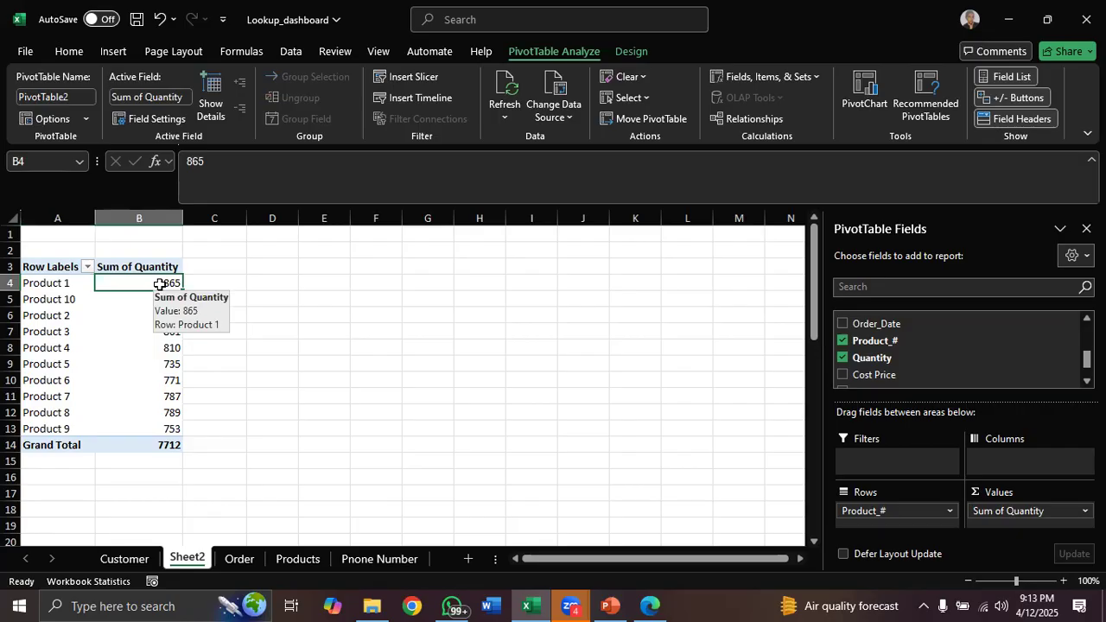
{"action": "right_click", "coordinate": [160, 285]}
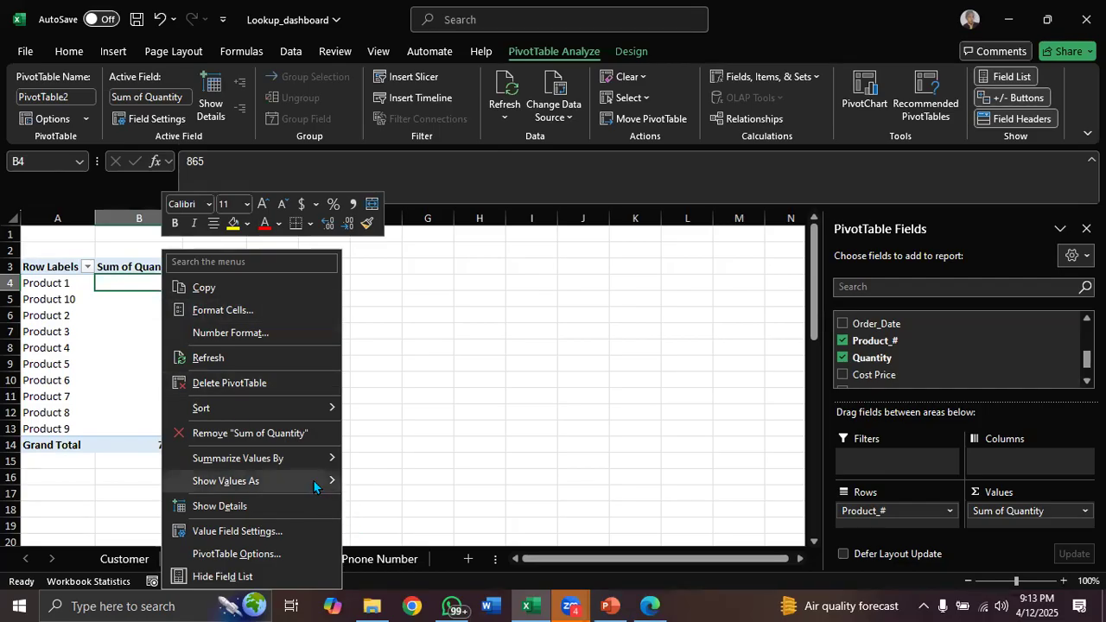
{"action": "mouse_move", "coordinate": [315, 486]}
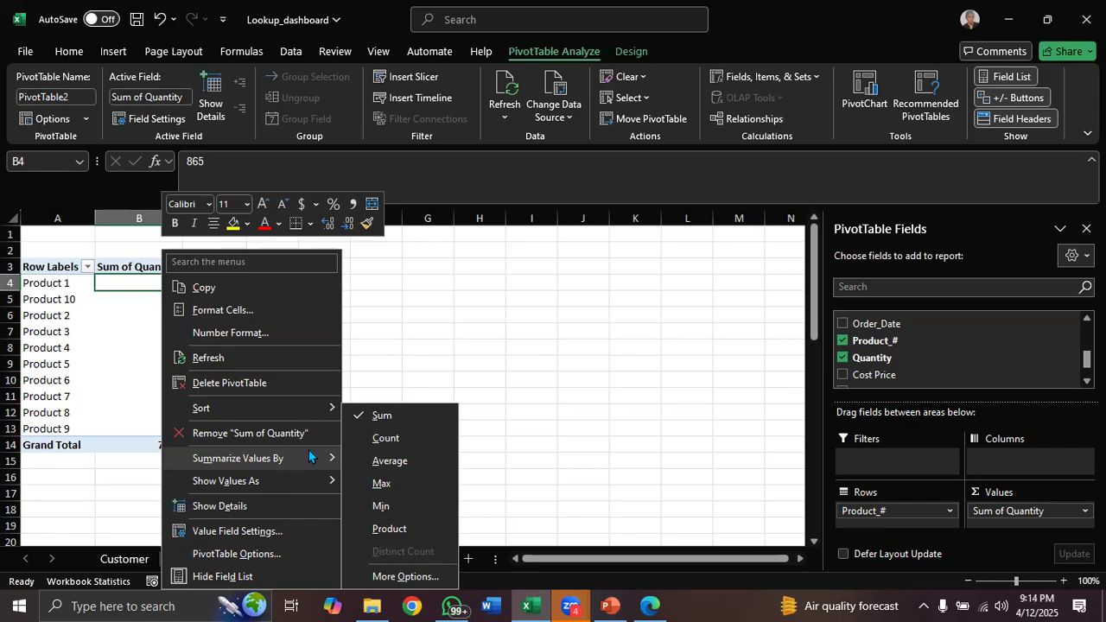
{"action": "left_click", "coordinate": [362, 438]}
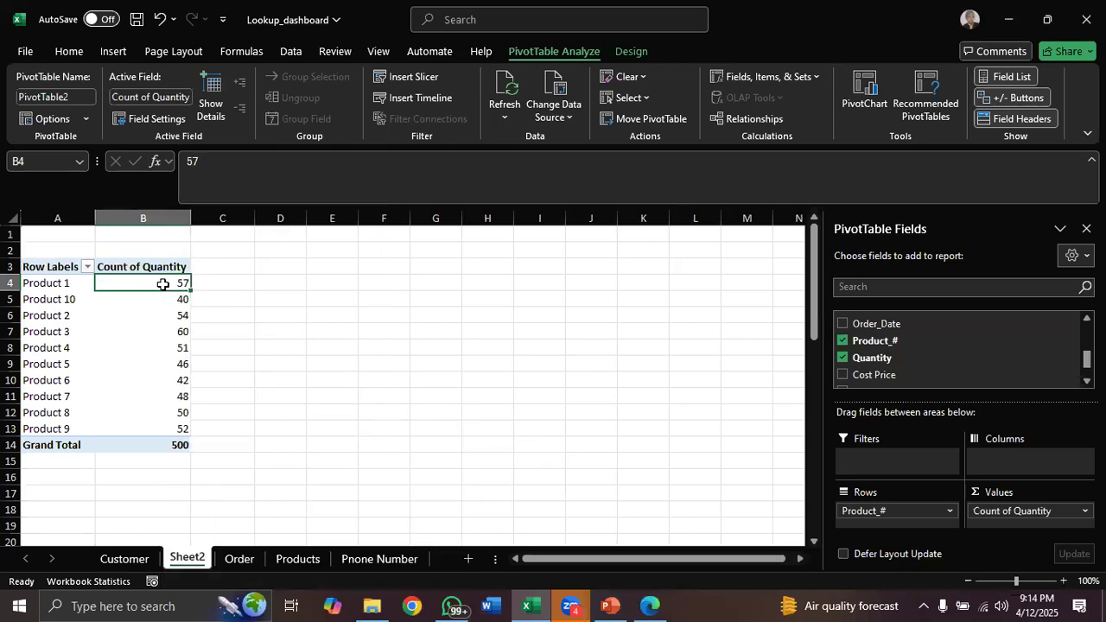
Summarize the Quantity values in the PivotTable by Average
{"action": "mouse_move", "coordinate": [163, 285]}
{"action": "right_click", "coordinate": [151, 284]}
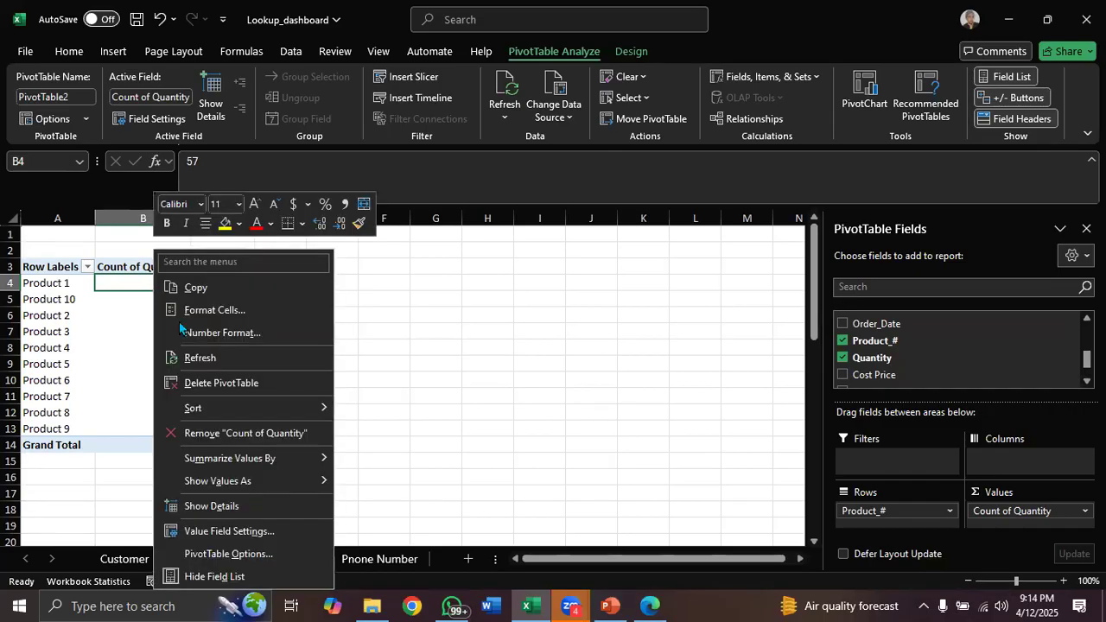
{"action": "mouse_move", "coordinate": [321, 462]}
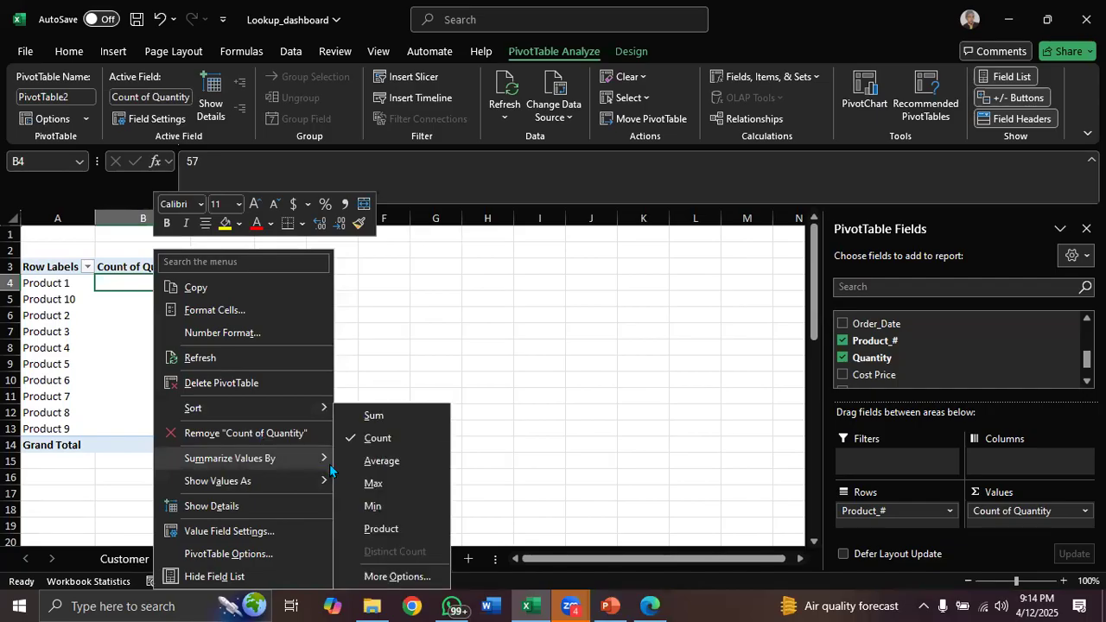
{"action": "left_click", "coordinate": [382, 460]}
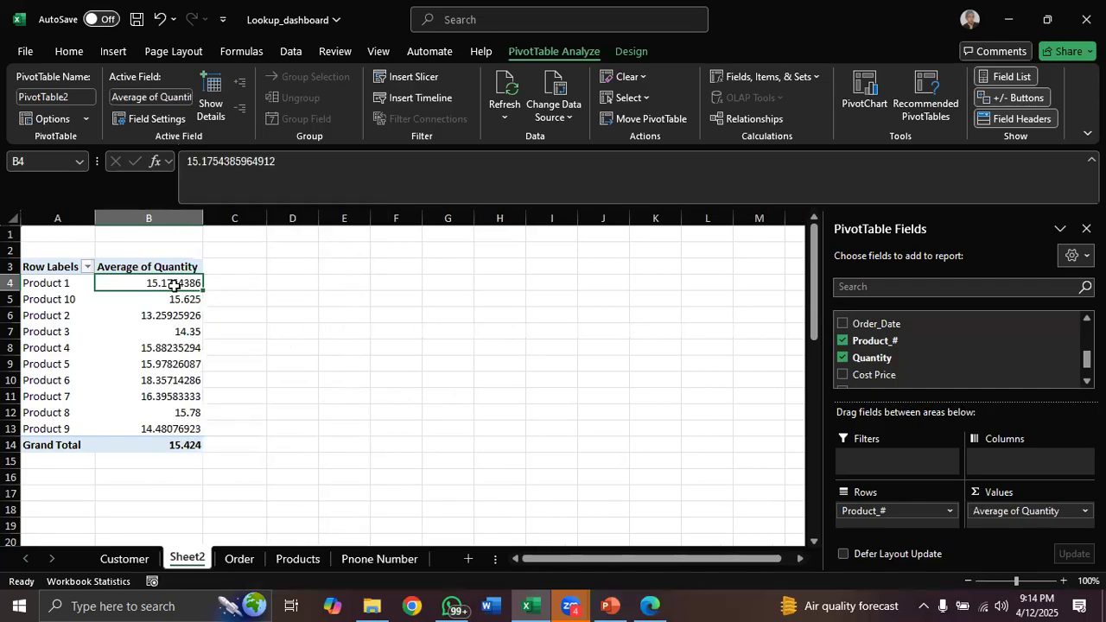
{"action": "mouse_move", "coordinate": [171, 283]}
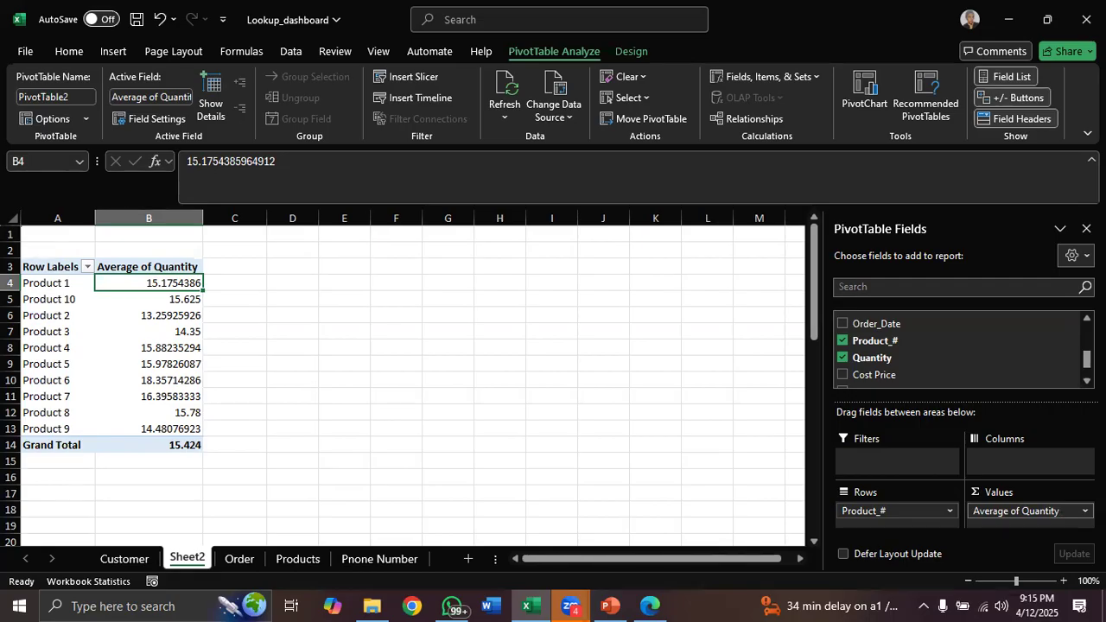
Open the Value Field Settings for the Quantity value field and close it without changes
{"action": "left_click", "coordinate": [1084, 511]}
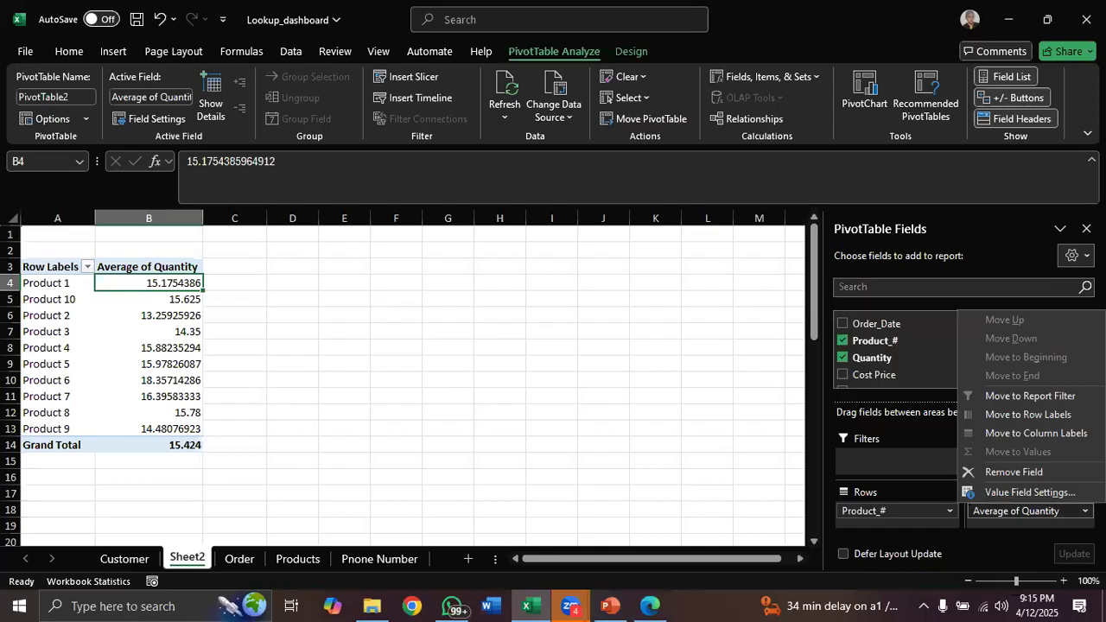
{"action": "left_click", "coordinate": [1034, 495]}
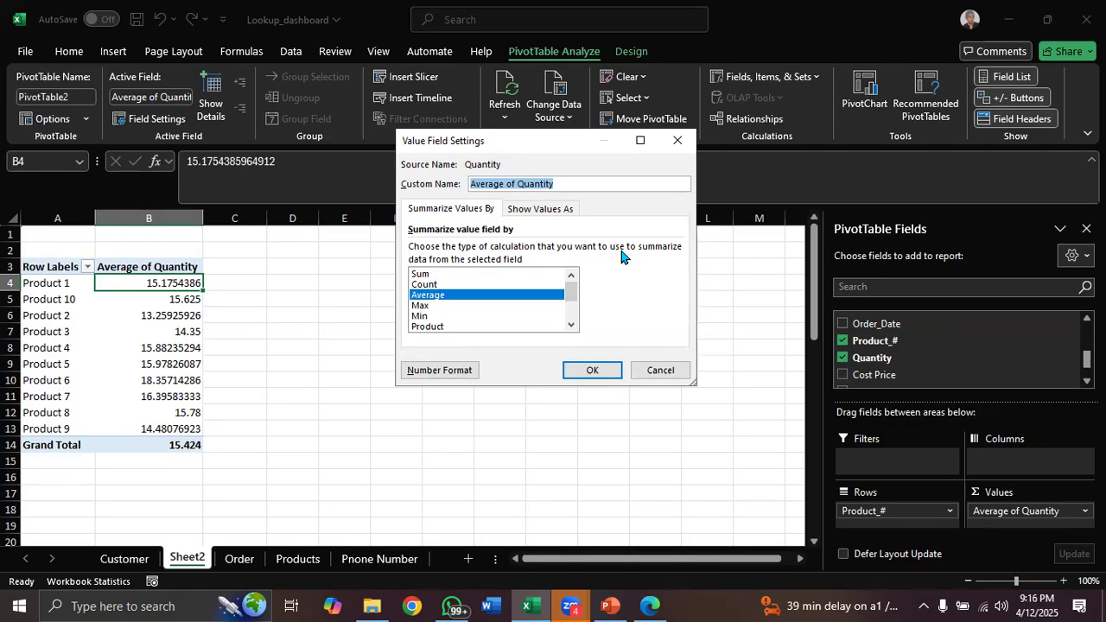
{"action": "left_click", "coordinate": [669, 141]}
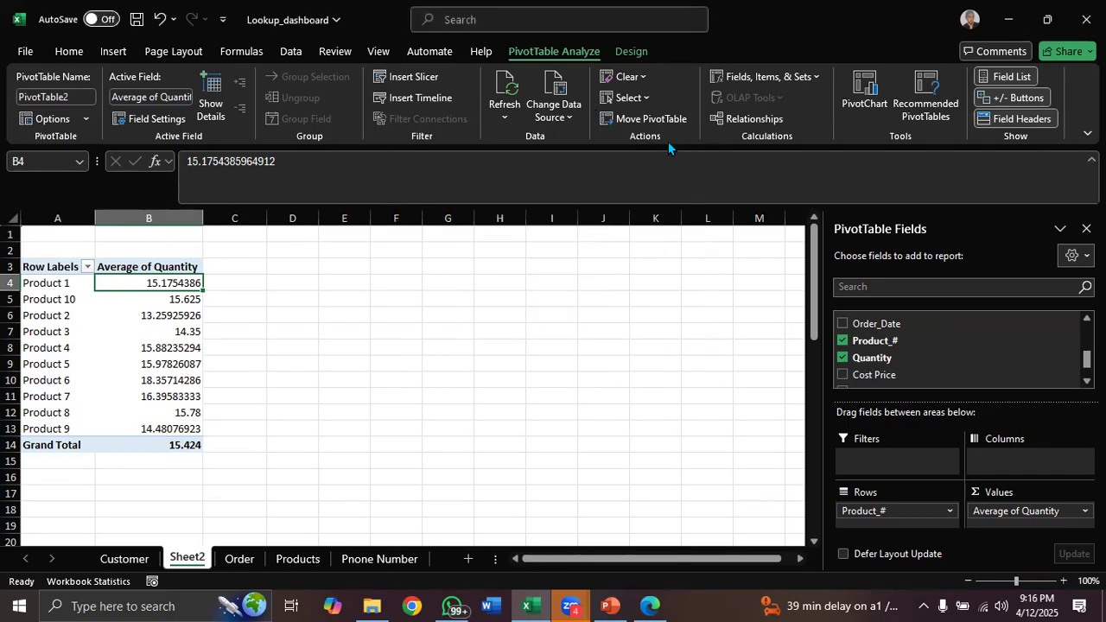
Summarize the Quantity values in the PivotTable by Sum again
{"action": "right_click", "coordinate": [162, 281]}
{"action": "mouse_move", "coordinate": [298, 462]}
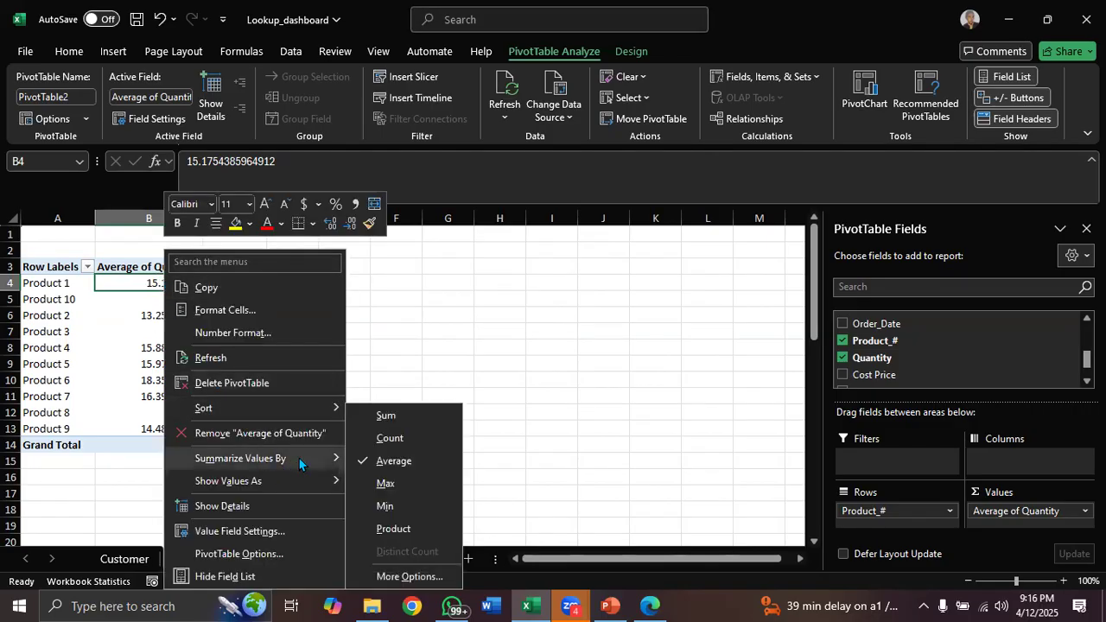
{"action": "left_click", "coordinate": [362, 415]}
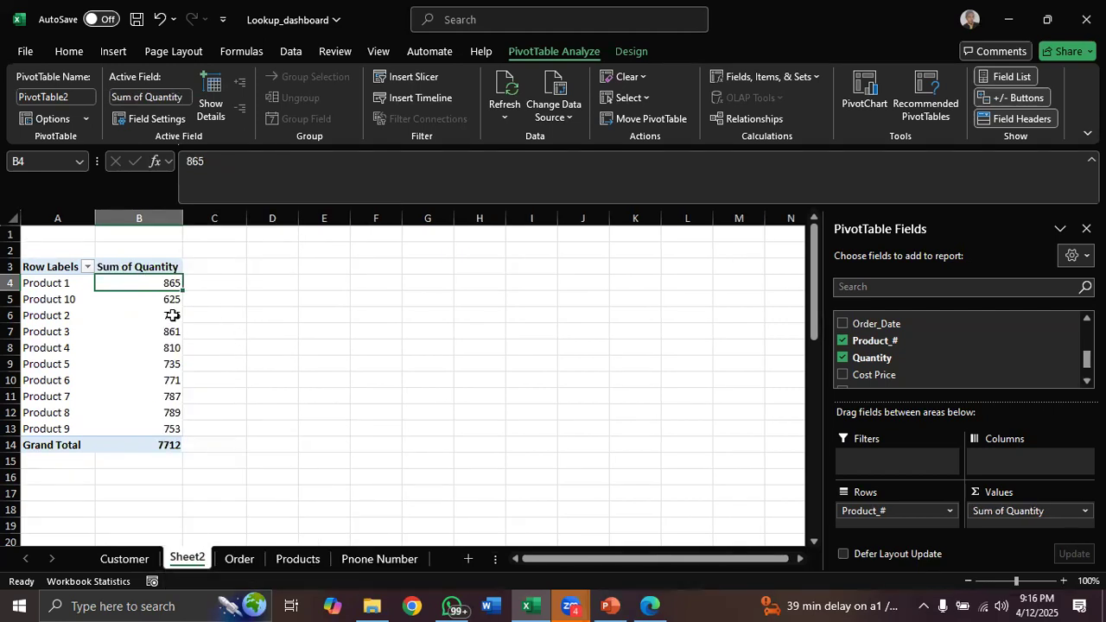
Sort the products by Sum of Quantity from largest to smallest
{"action": "mouse_move", "coordinate": [173, 315]}
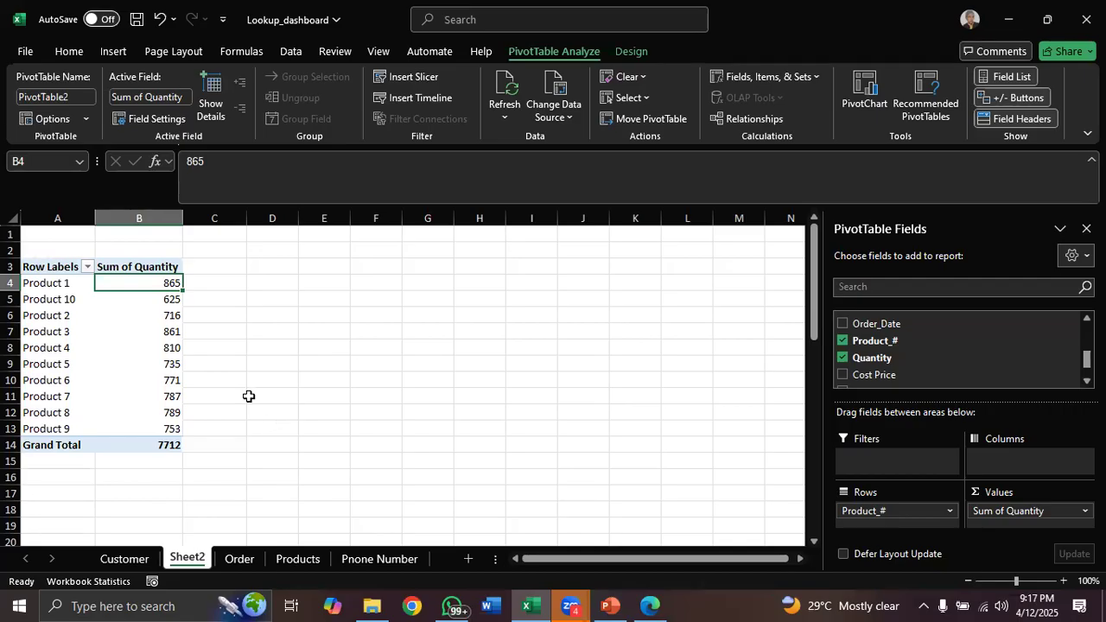
{"action": "mouse_move", "coordinate": [163, 284]}
{"action": "mouse_move", "coordinate": [155, 364]}
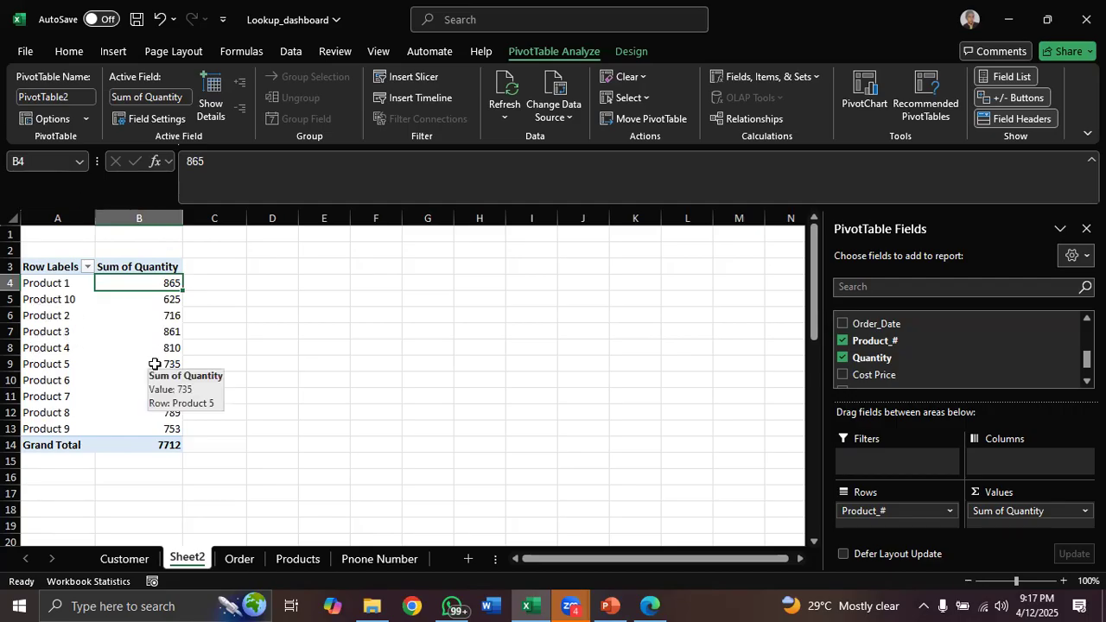
{"action": "right_click", "coordinate": [153, 283]}
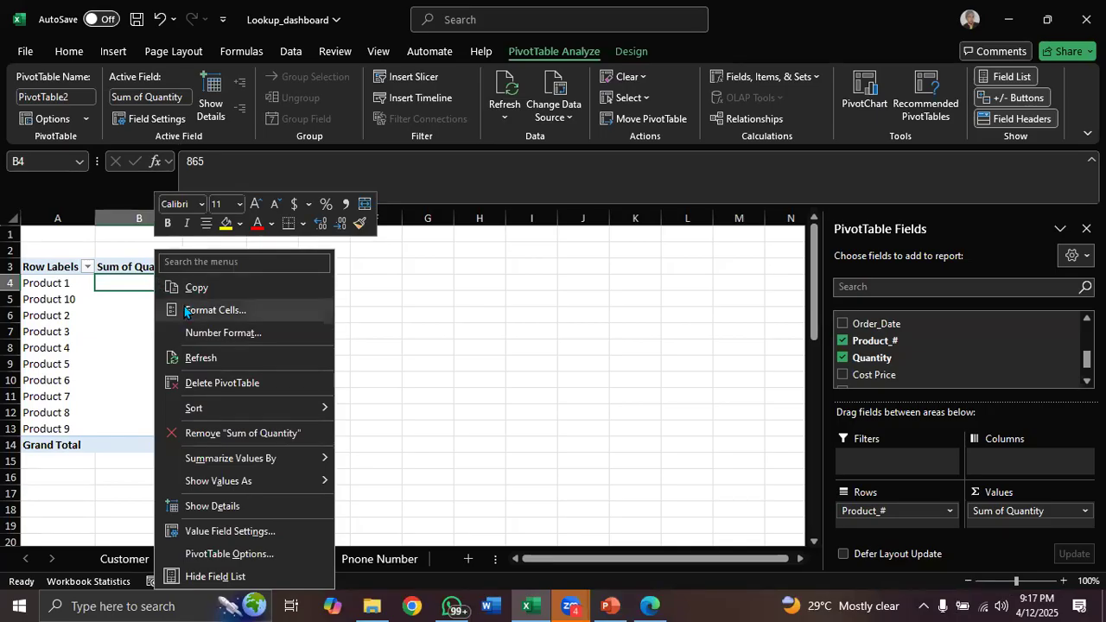
{"action": "mouse_move", "coordinate": [273, 407]}
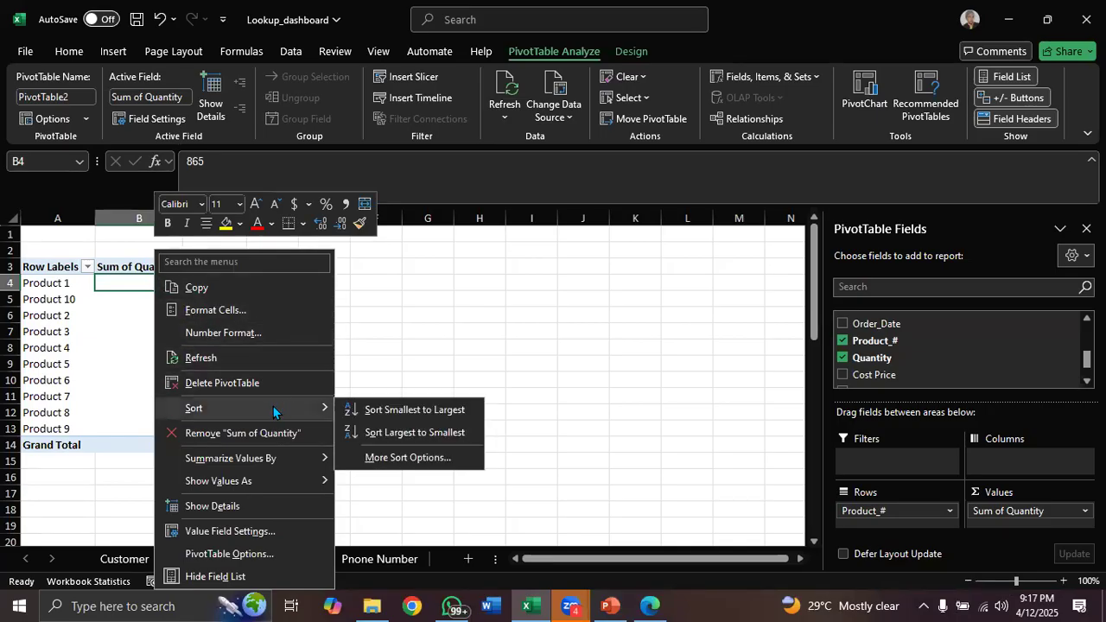
{"action": "left_click", "coordinate": [395, 435]}
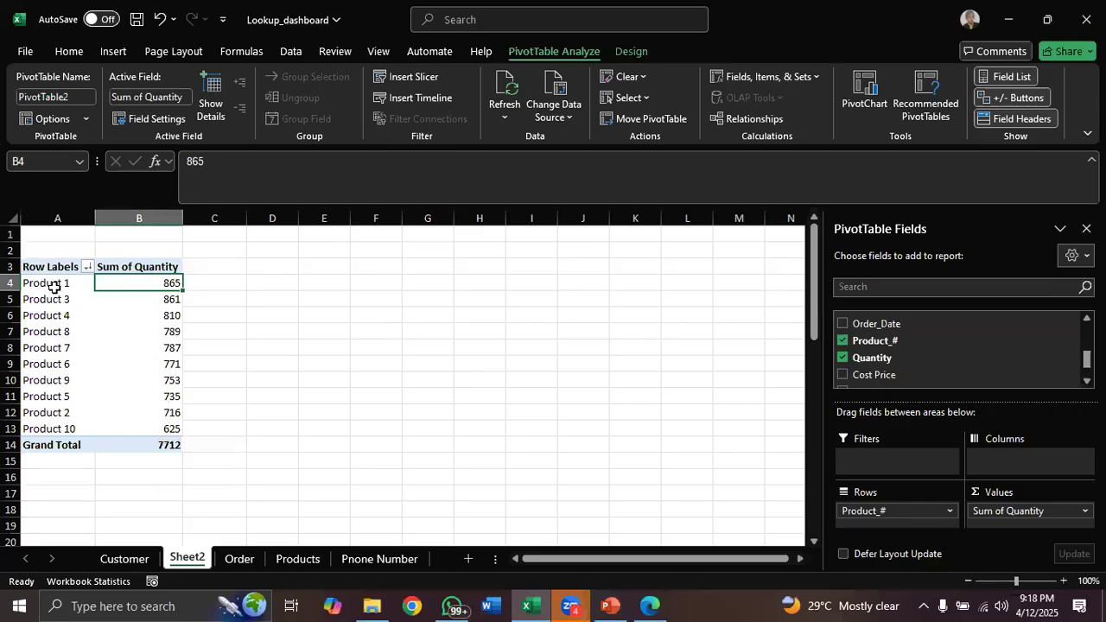
Sort the products by Sum of Quantity from smallest to largest
{"action": "mouse_move", "coordinate": [123, 286]}
{"action": "left_click", "coordinate": [312, 152]}
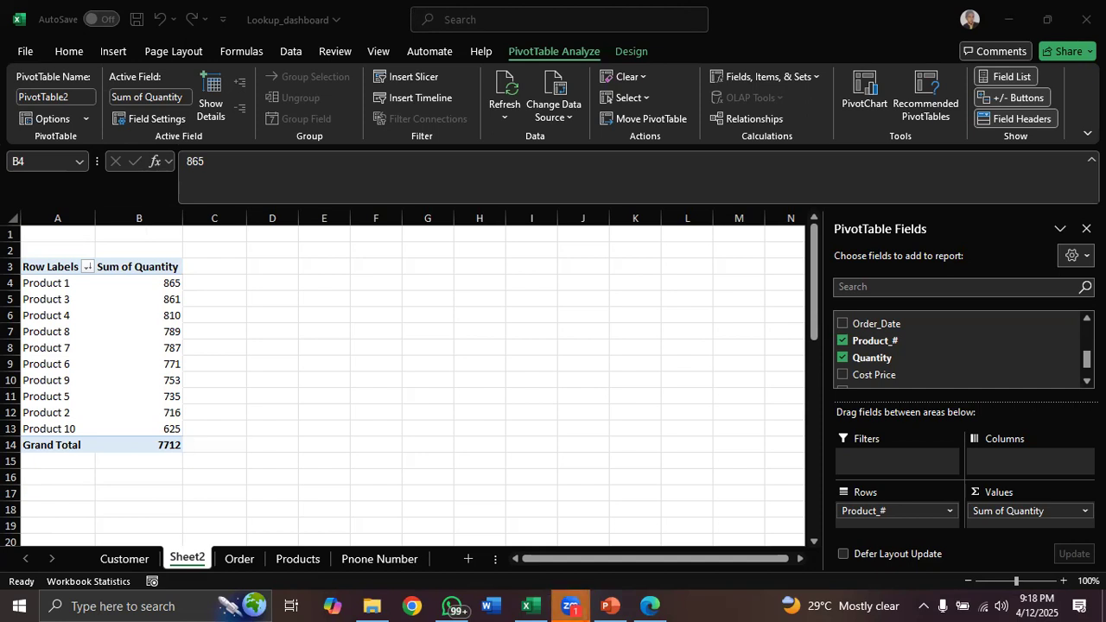
{"action": "left_click", "coordinate": [156, 285]}
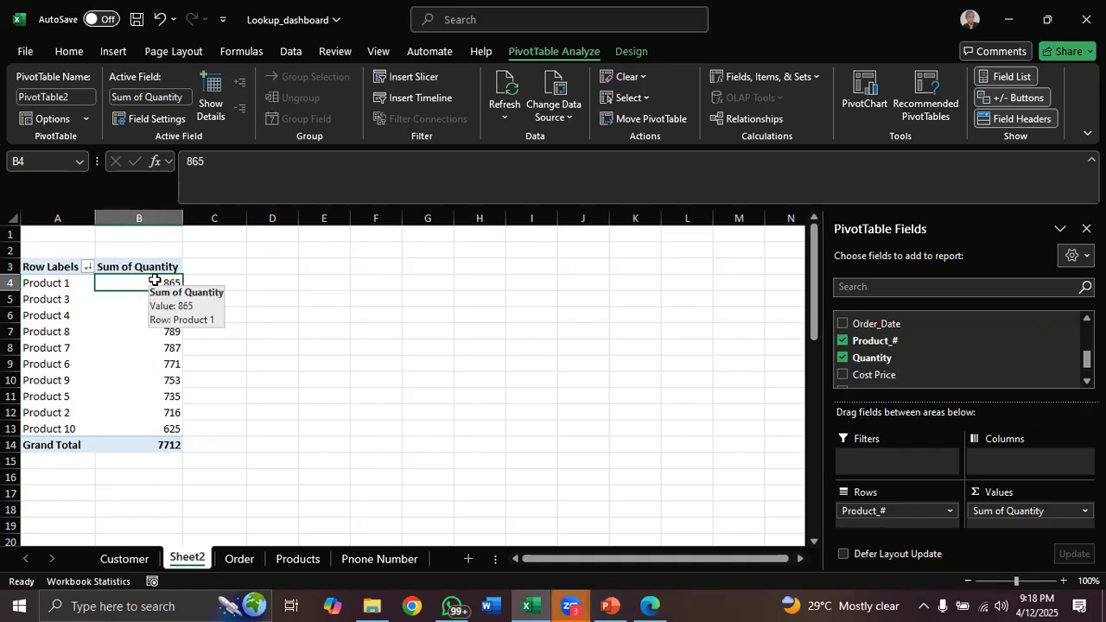
{"action": "right_click", "coordinate": [156, 282]}
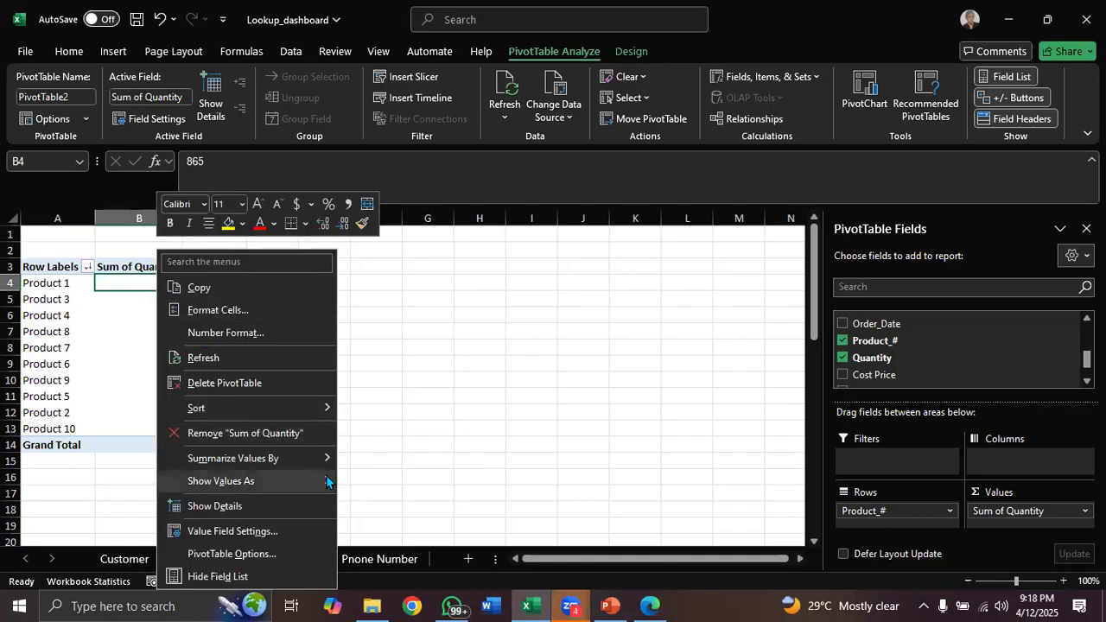
{"action": "mouse_move", "coordinate": [316, 410]}
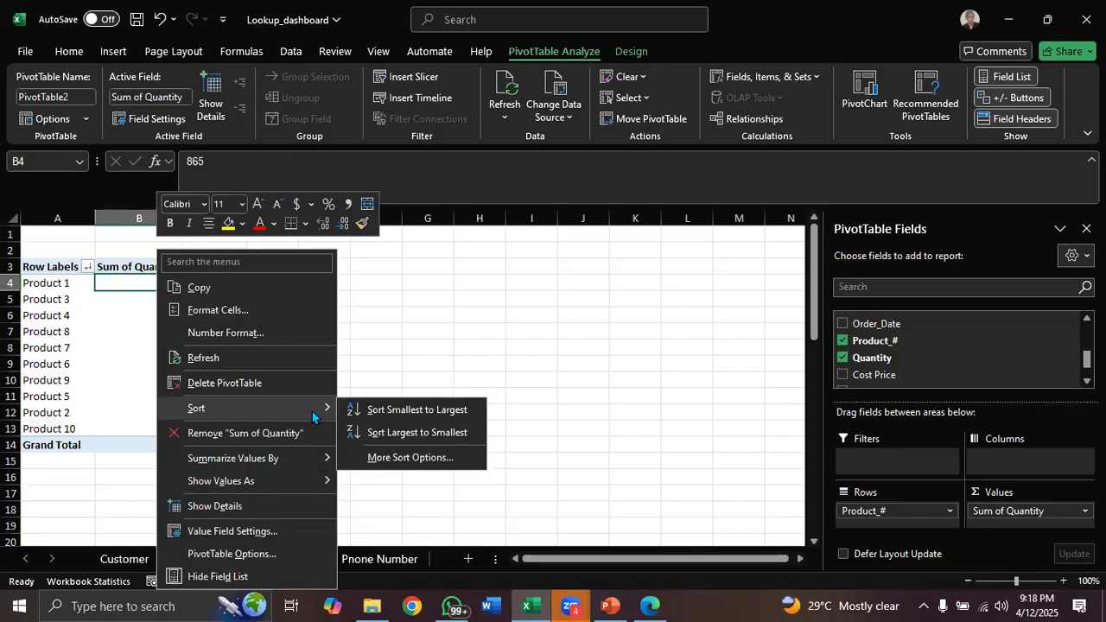
{"action": "left_click", "coordinate": [394, 412]}
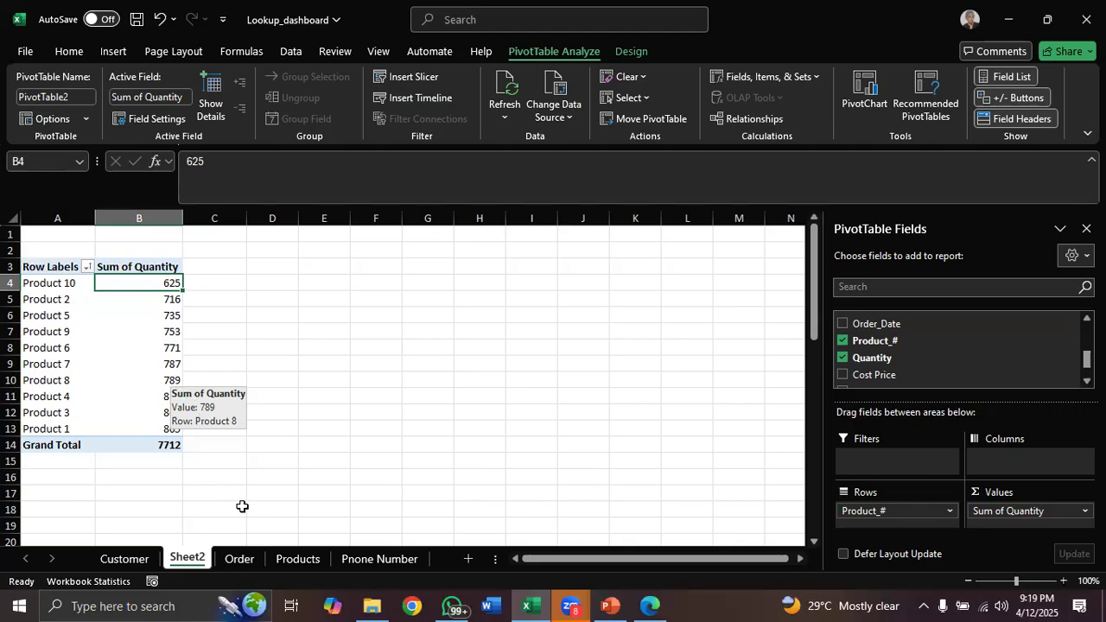
{"action": "left_click", "coordinate": [239, 560]}
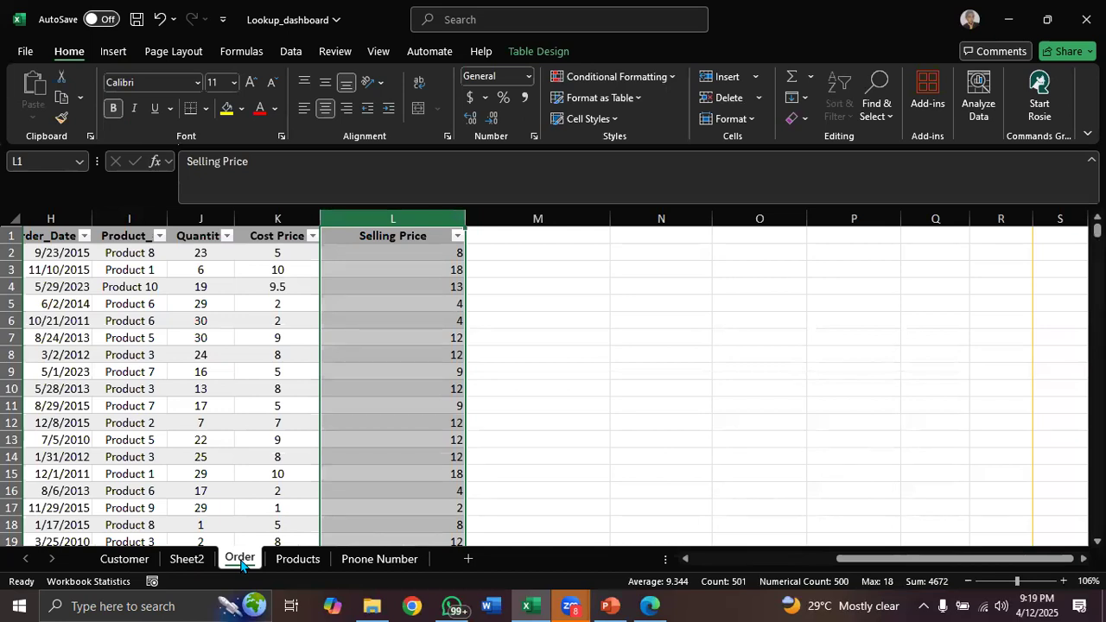
{"action": "left_click", "coordinate": [534, 52]}
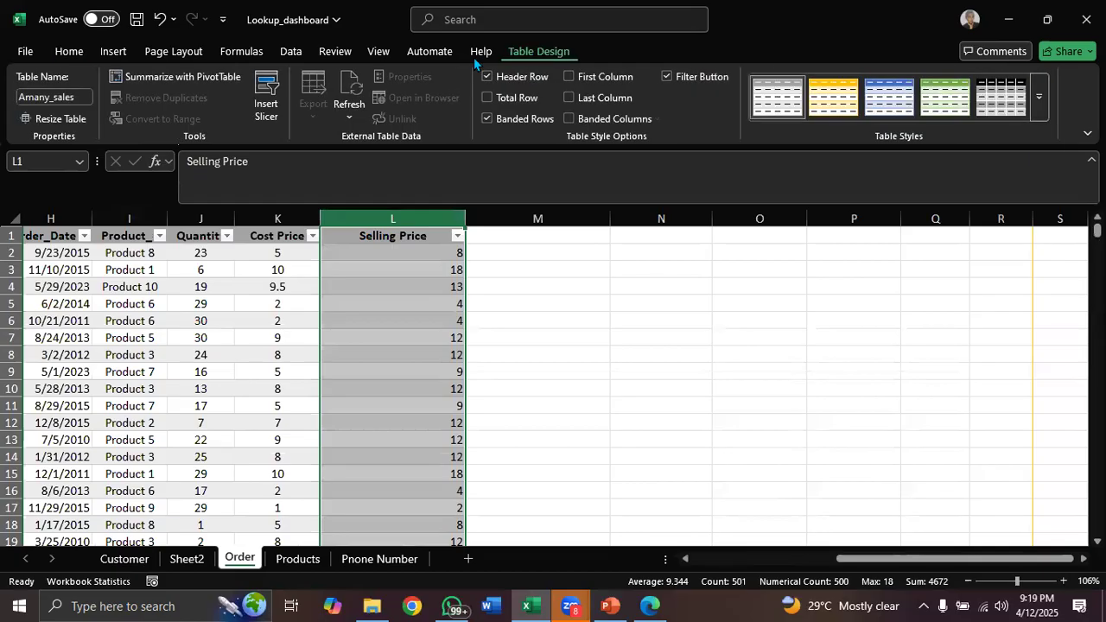
{"action": "left_click", "coordinate": [201, 77]}
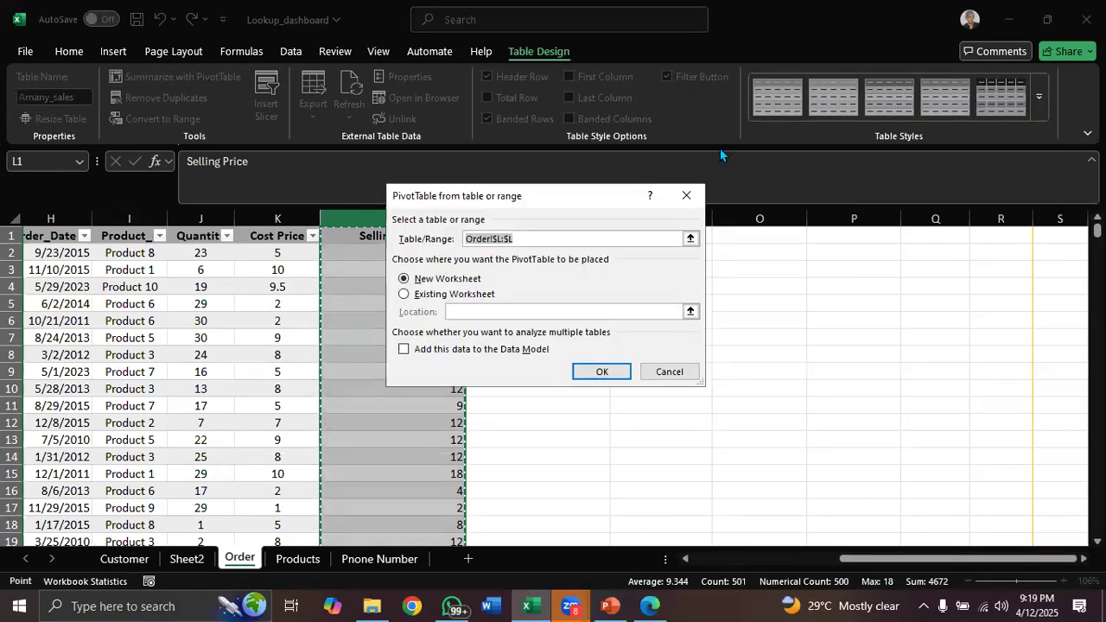
{"action": "left_click", "coordinate": [686, 196]}
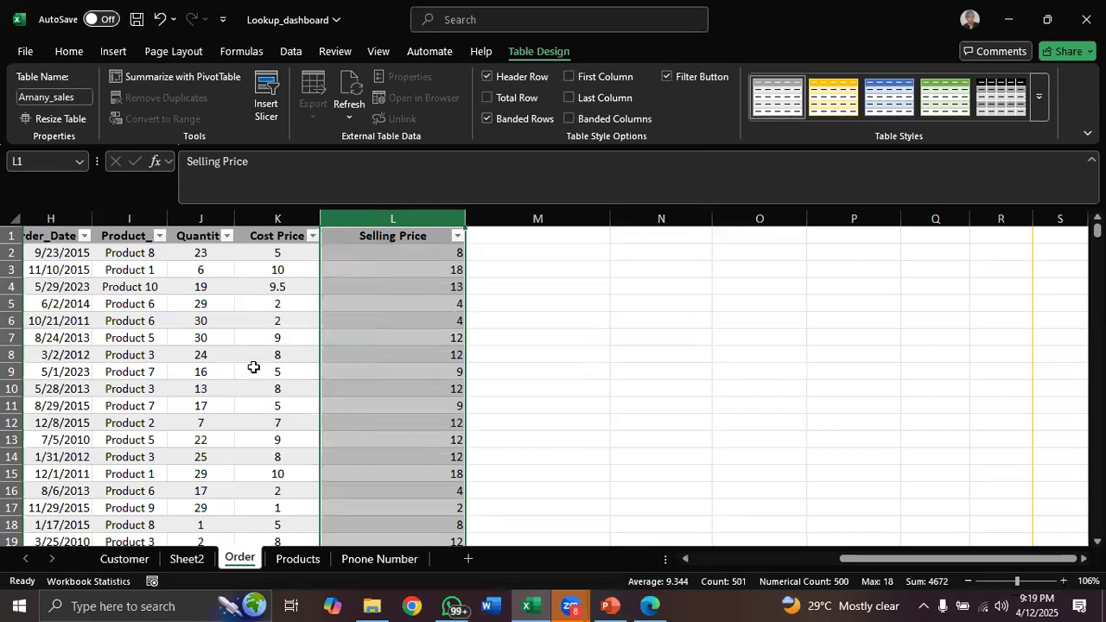
{"action": "left_click", "coordinate": [253, 367]}
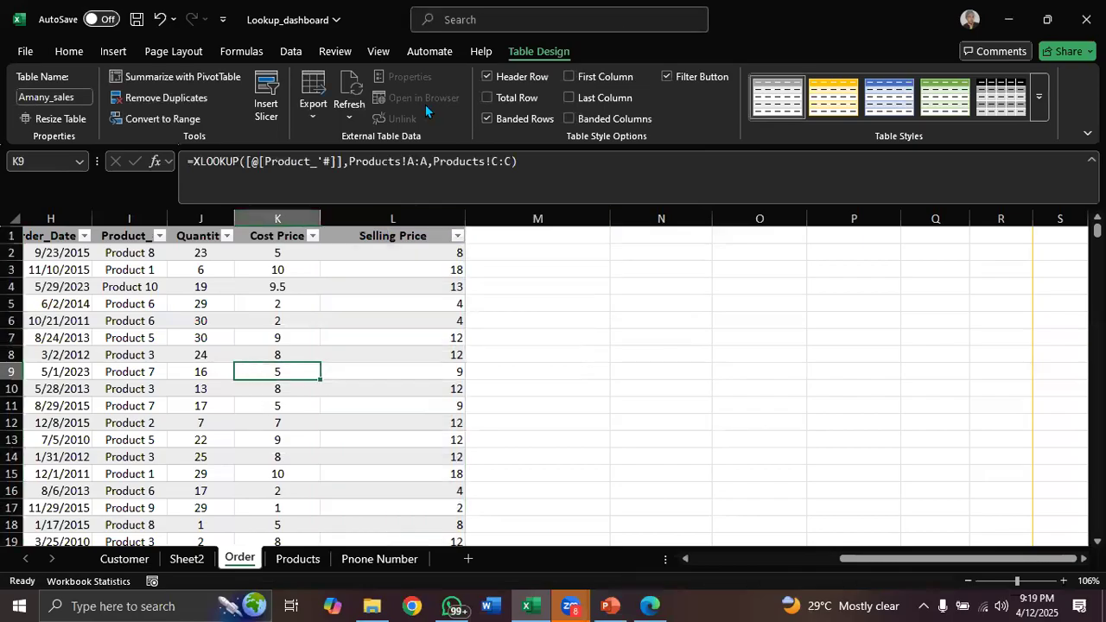
{"action": "left_click", "coordinate": [176, 78]}
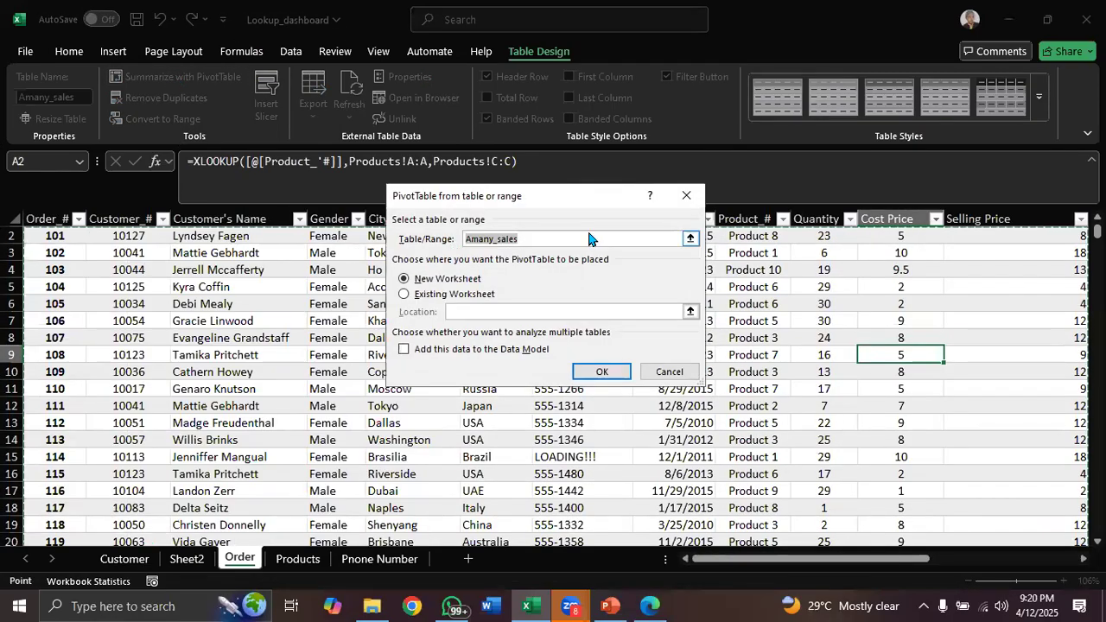
{"action": "left_click", "coordinate": [686, 196]}
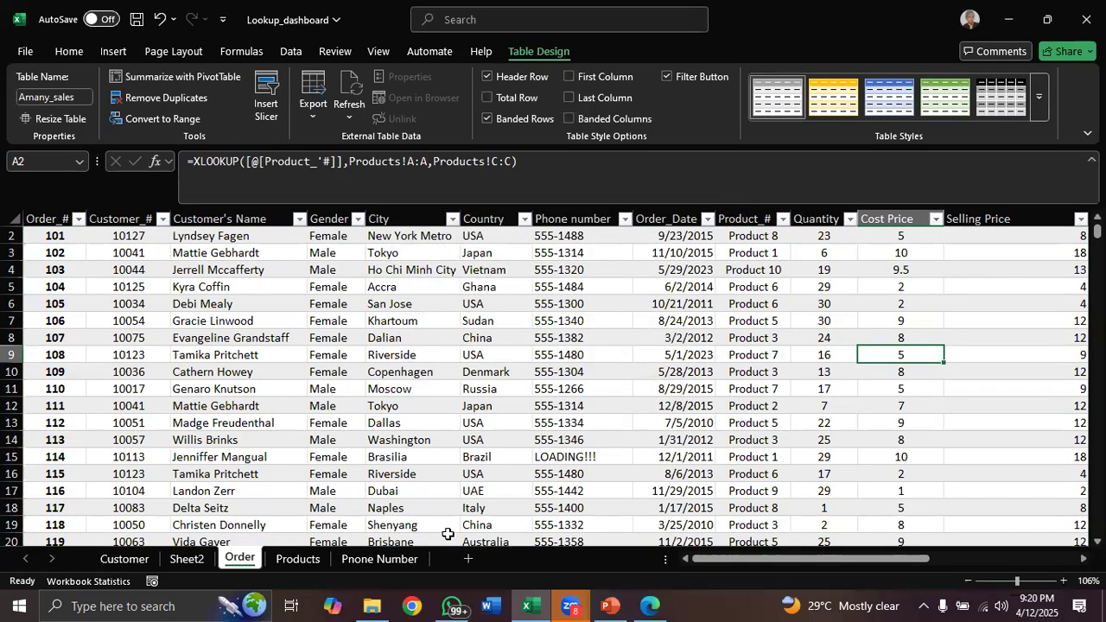
Rename the Sheet2 worksheet as Qty by products
{"action": "left_click", "coordinate": [187, 560]}
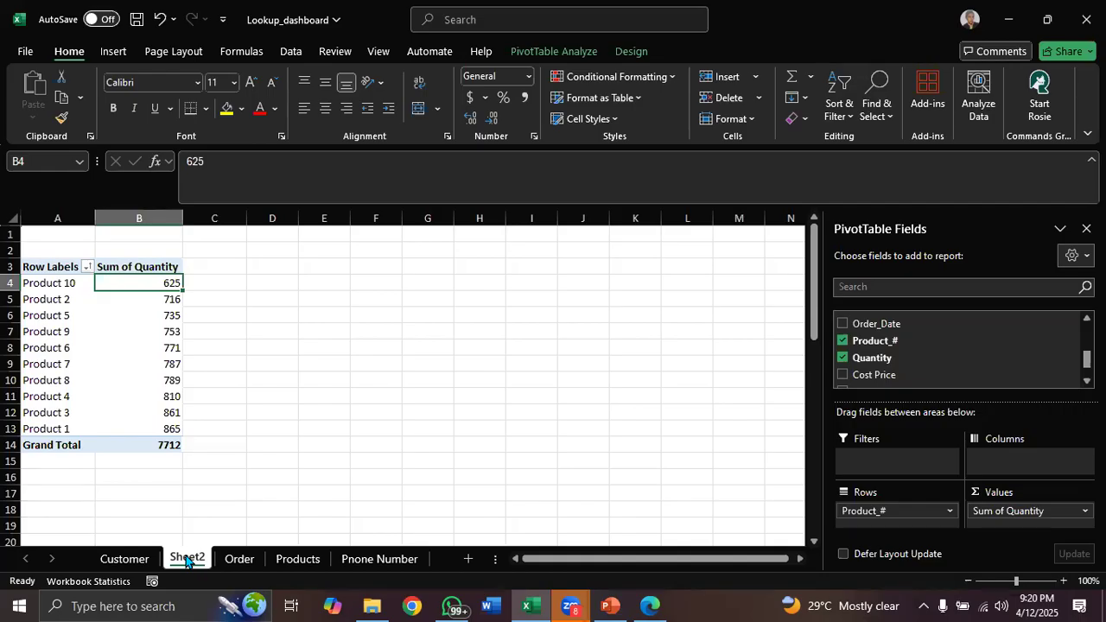
{"action": "double_click", "coordinate": [186, 560]}
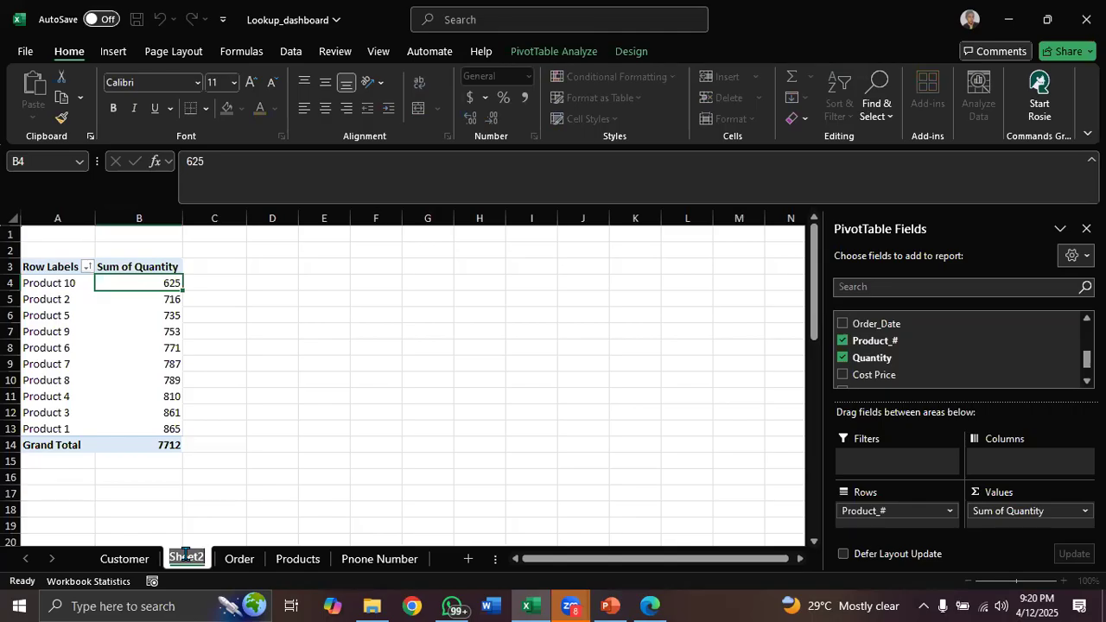
{"action": "type", "text": "Qu"}
{"action": "key", "text": "BackSpace"}
{"action": "type", "text": "ty by products"}
{"action": "key", "text": "Return"}
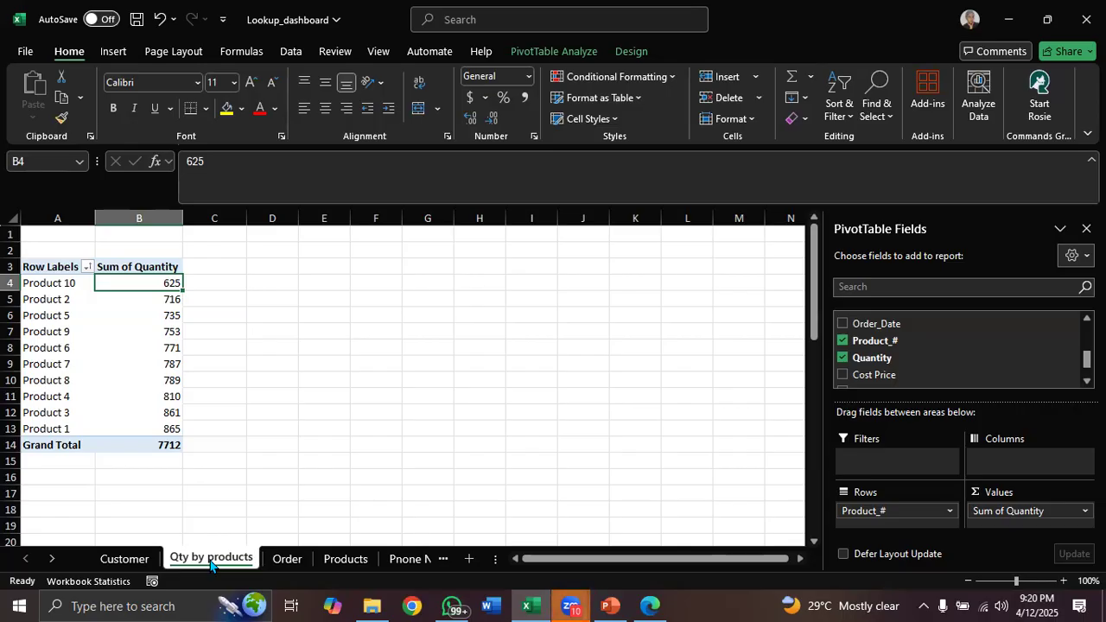
Create a PivotTable from the Amany_sales table on a new worksheet with Country as the row field
{"action": "left_click", "coordinate": [288, 560]}
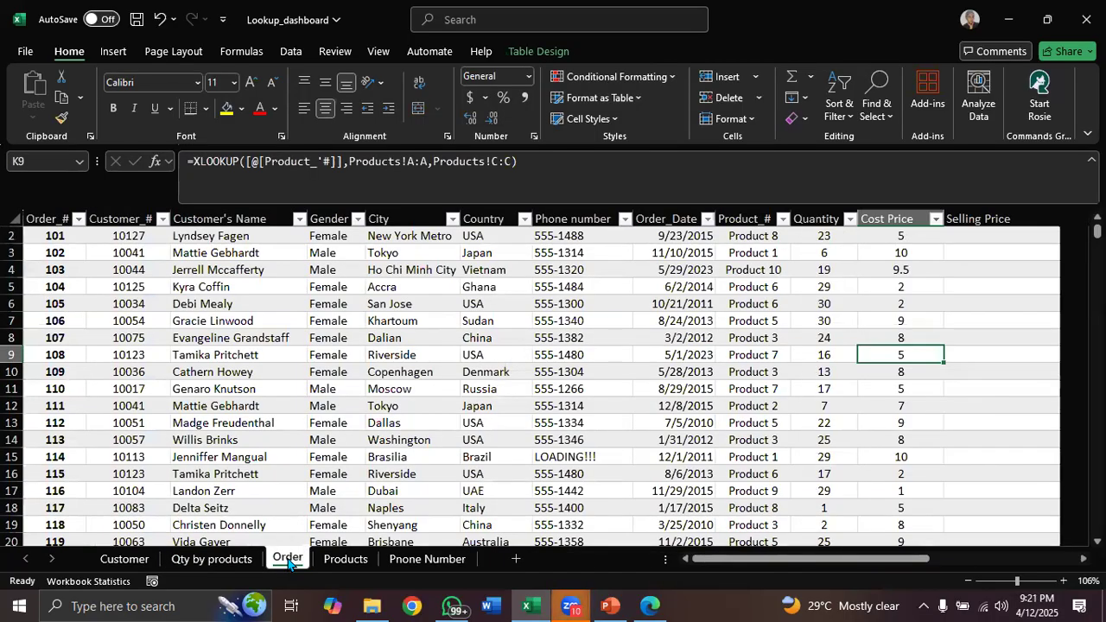
{"action": "left_click", "coordinate": [236, 561]}
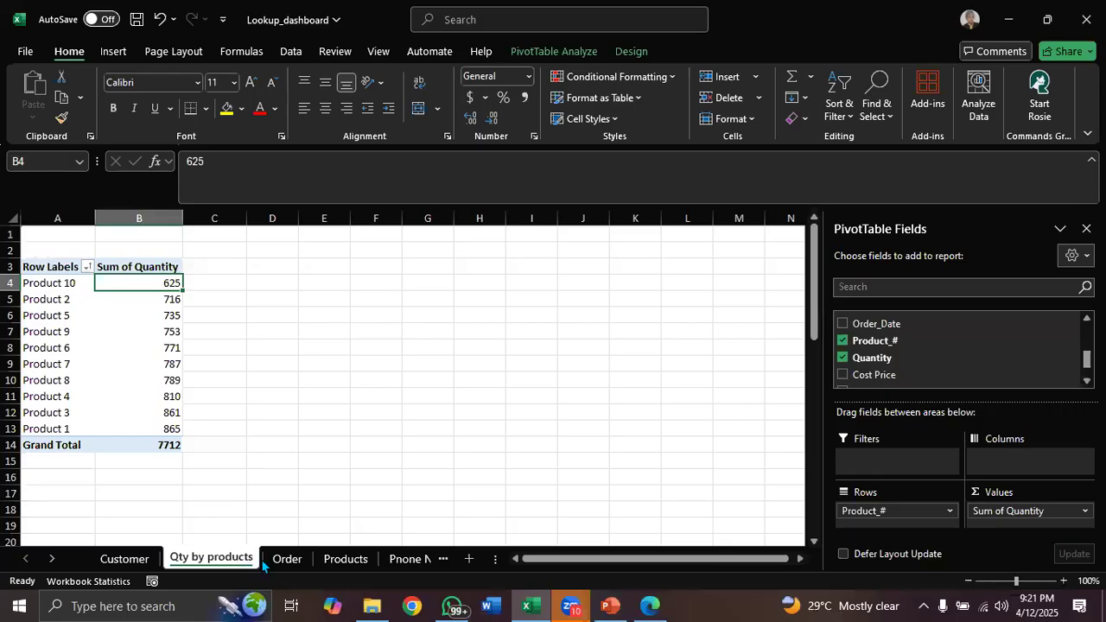
{"action": "left_click", "coordinate": [287, 560]}
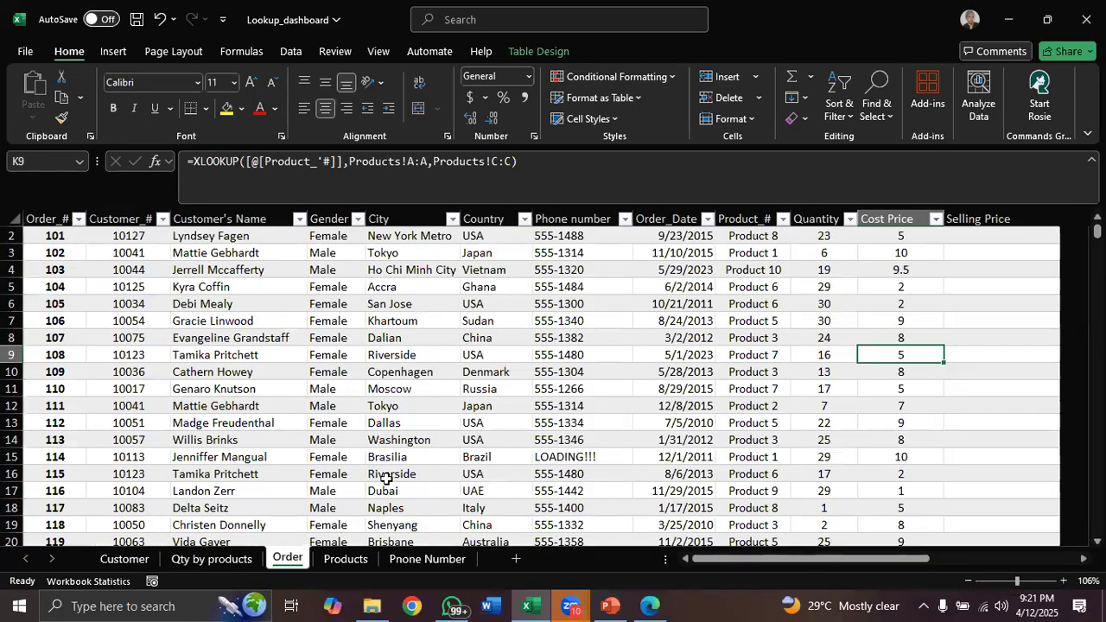
{"action": "left_click", "coordinate": [469, 363]}
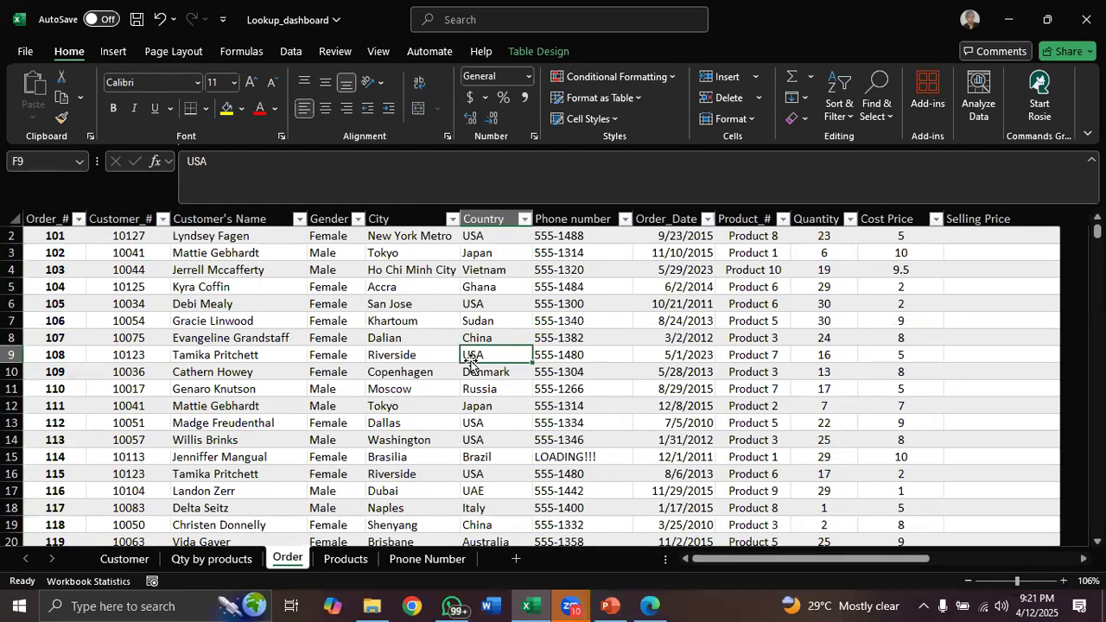
{"action": "left_click", "coordinate": [533, 52]}
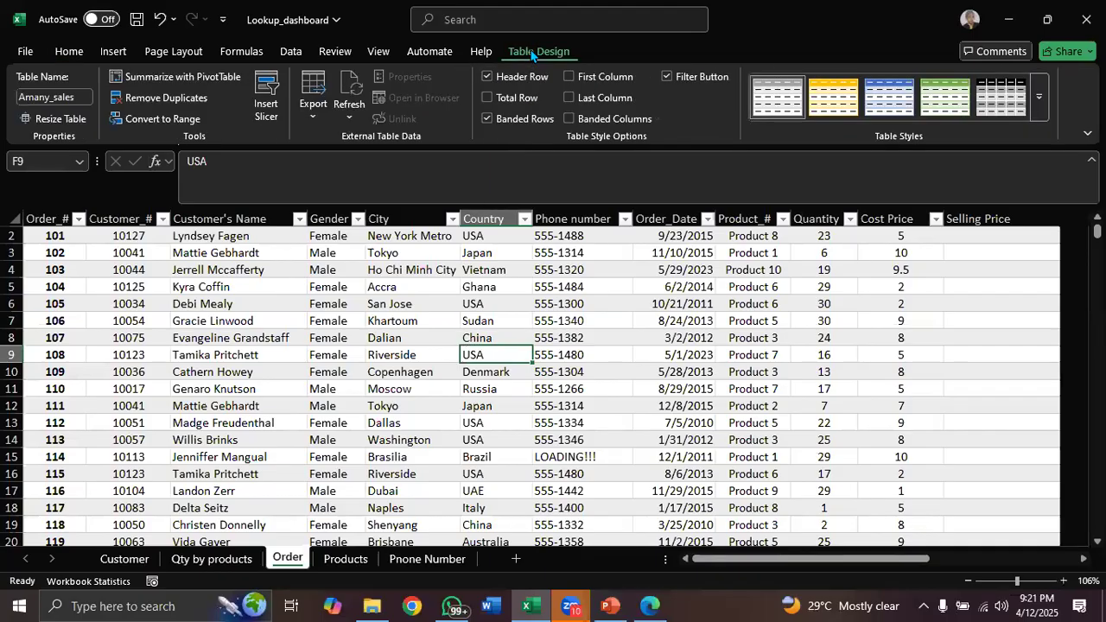
{"action": "left_click", "coordinate": [205, 79]}
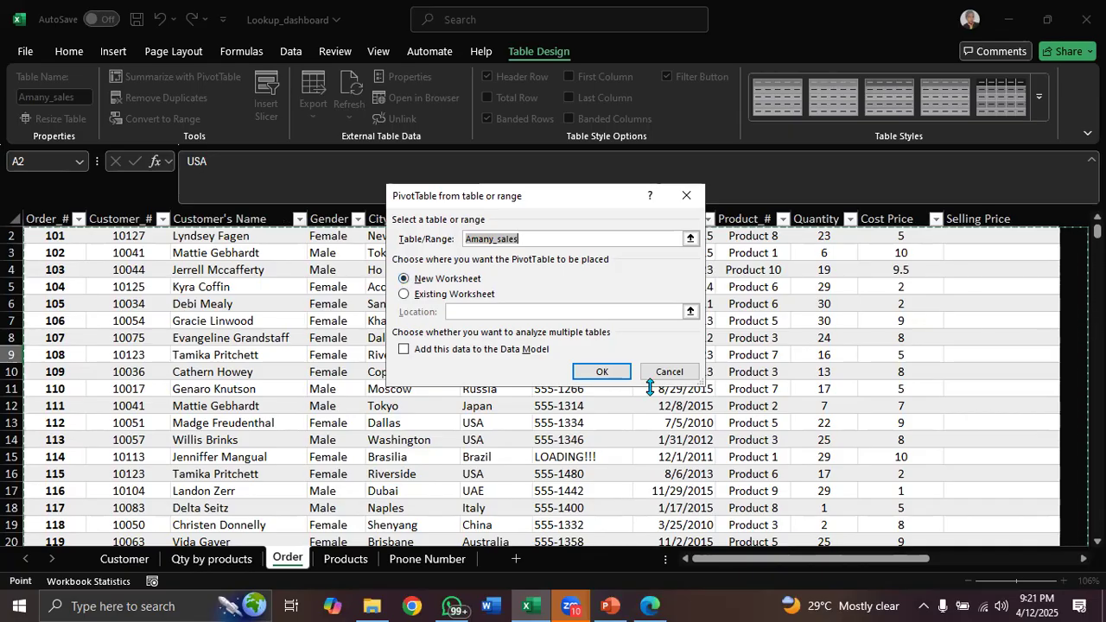
{"action": "left_click", "coordinate": [602, 372]}
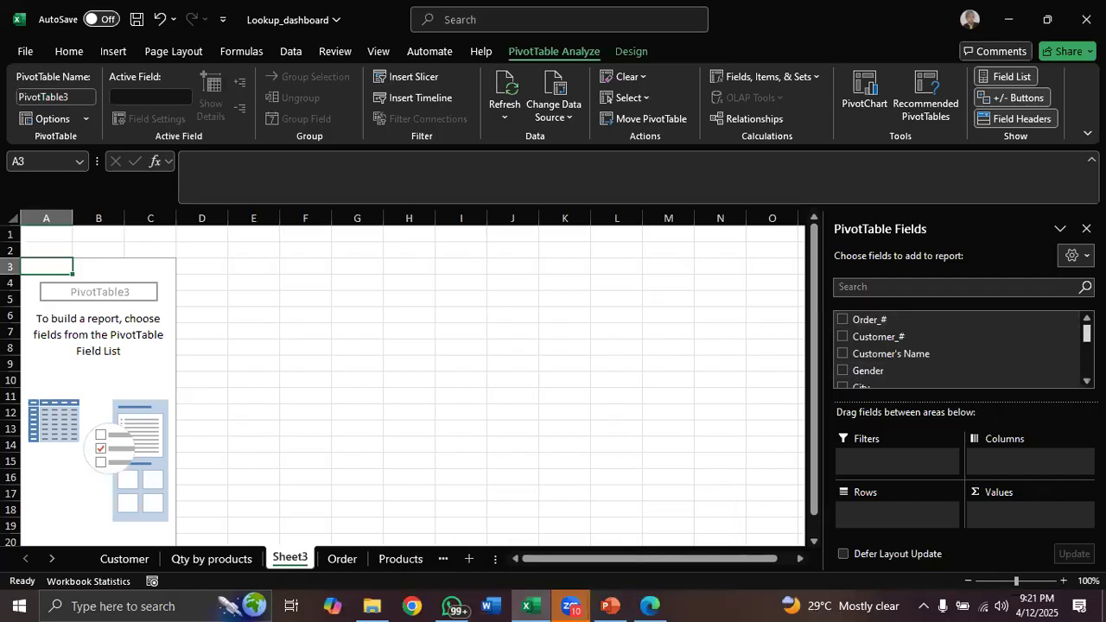
{"action": "scroll", "coordinate": [1022, 357], "scroll_direction": "down", "scroll_amount": 3}
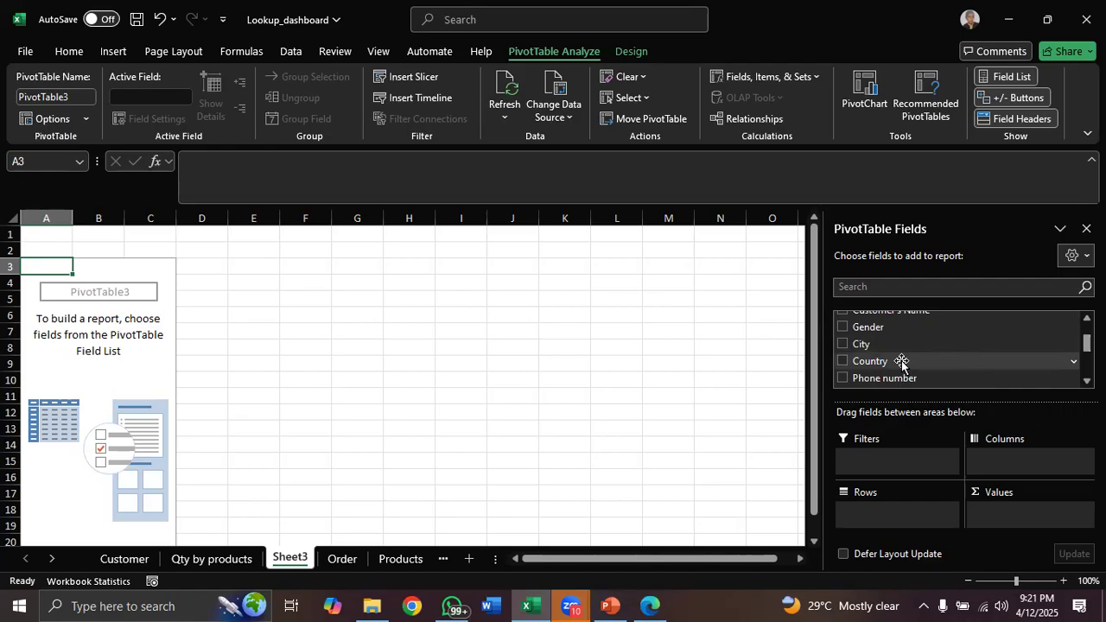
{"action": "left_click_drag", "start_coordinate": [874, 364], "coordinate": [878, 513]}
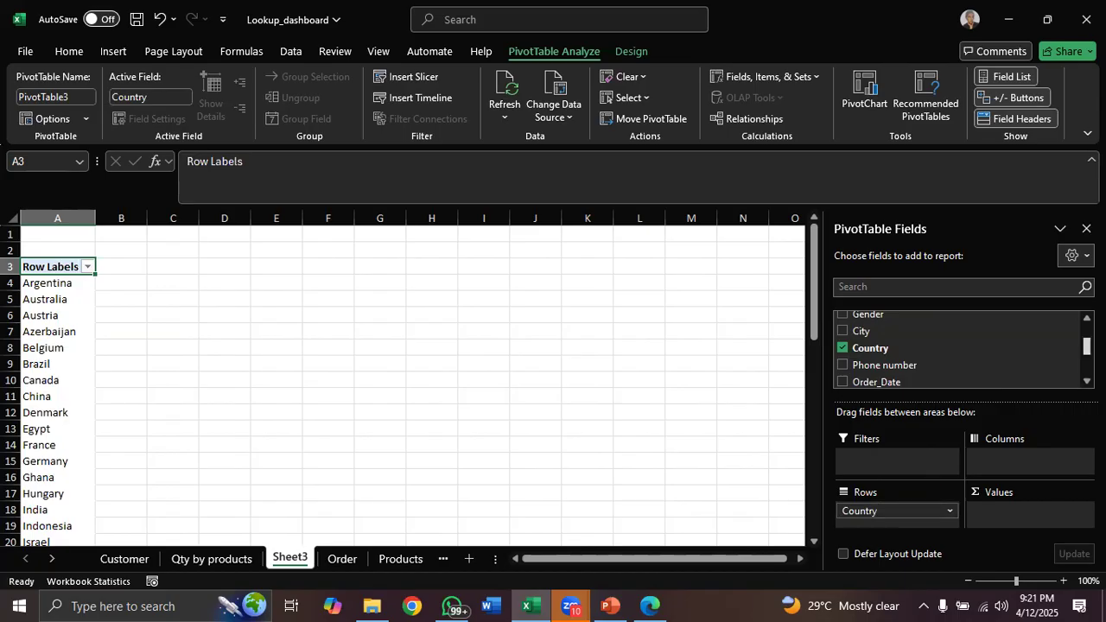
Set the PivotTable's values to Count of Country
{"action": "scroll", "coordinate": [895, 345], "scroll_direction": "down", "scroll_amount": 5}
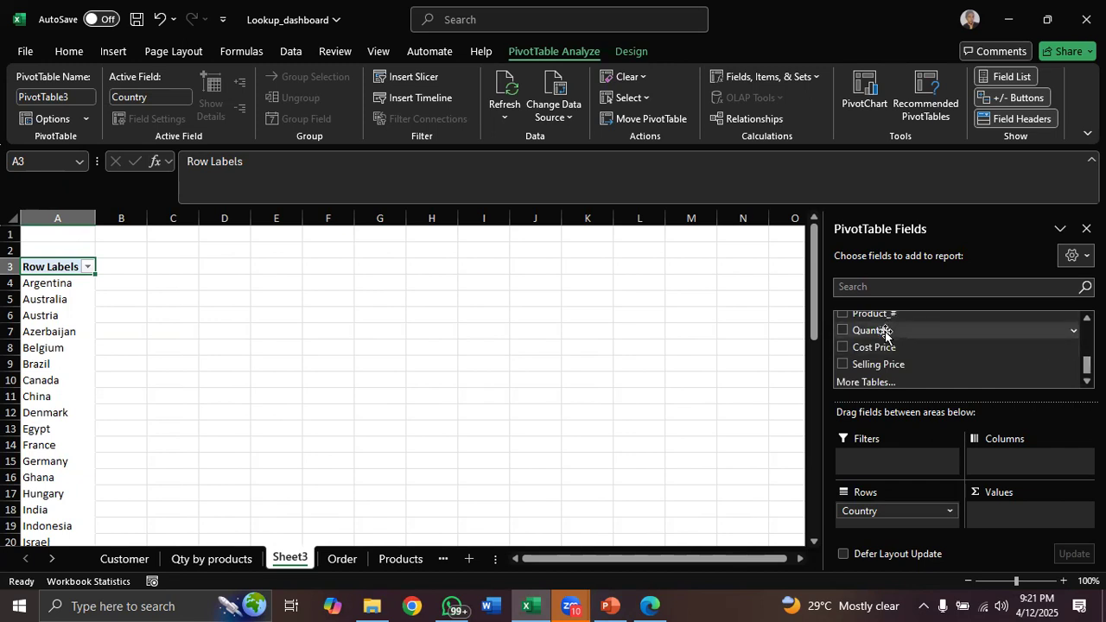
{"action": "left_click_drag", "start_coordinate": [884, 336], "coordinate": [1000, 511]}
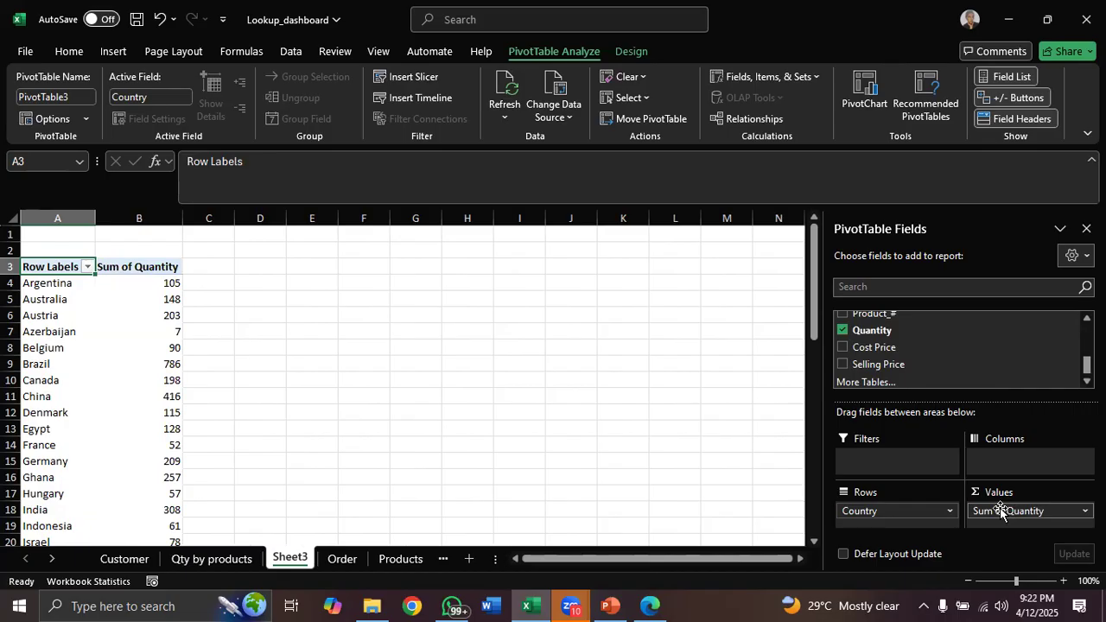
{"action": "mouse_move", "coordinate": [1001, 512]}
{"action": "left_mouse_down"}
{"action": "mouse_move", "coordinate": [989, 470]}
{"action": "mouse_move", "coordinate": [881, 327]}
{"action": "mouse_move", "coordinate": [909, 352]}
{"action": "mouse_move", "coordinate": [1003, 515]}
{"action": "left_mouse_up"}
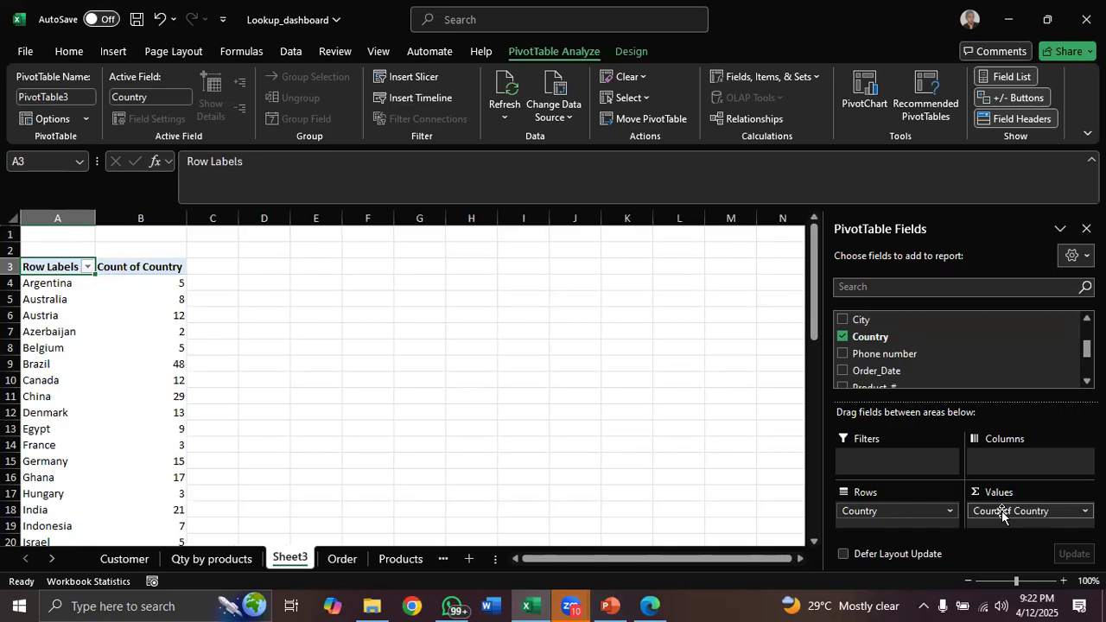
{"action": "left_click", "coordinate": [156, 286]}
{"action": "right_click", "coordinate": [156, 289]}
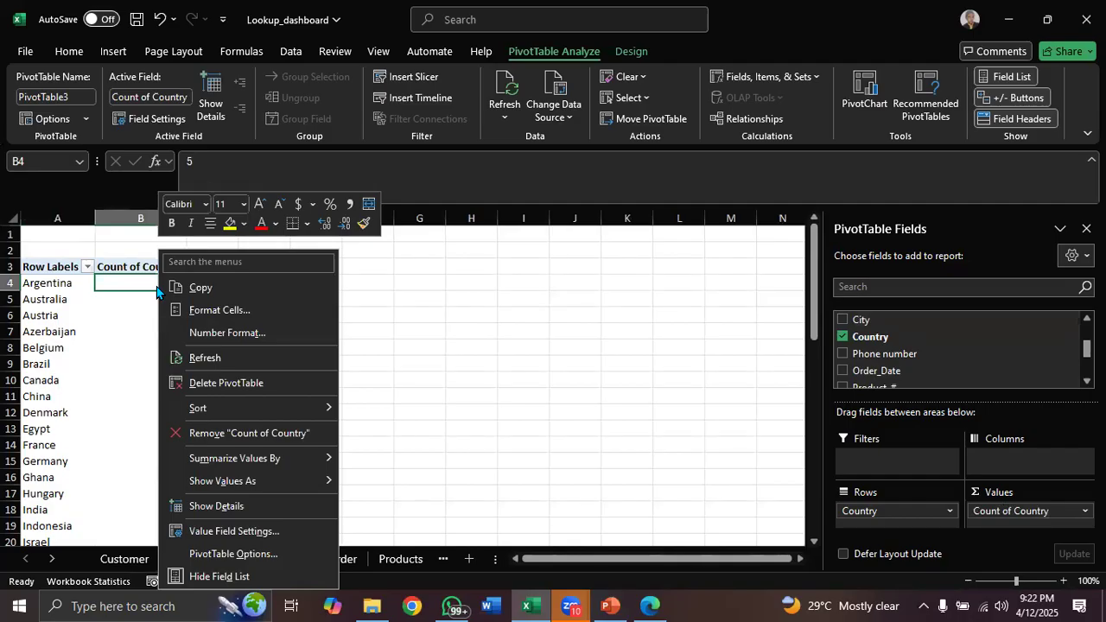
{"action": "left_click", "coordinate": [91, 265]}
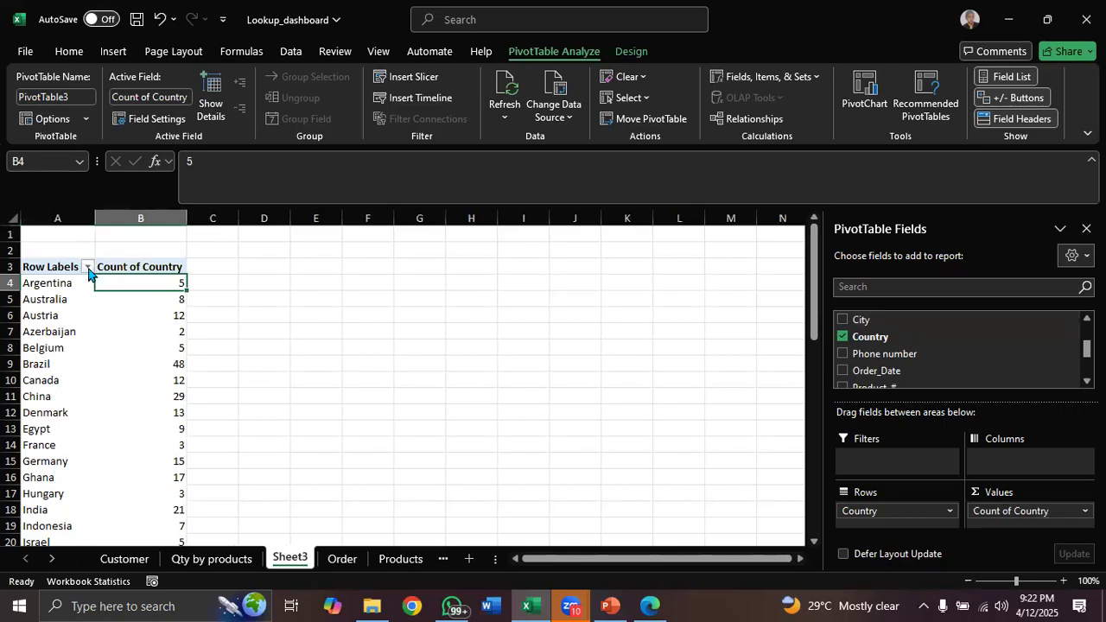
{"action": "left_click", "coordinate": [87, 268]}
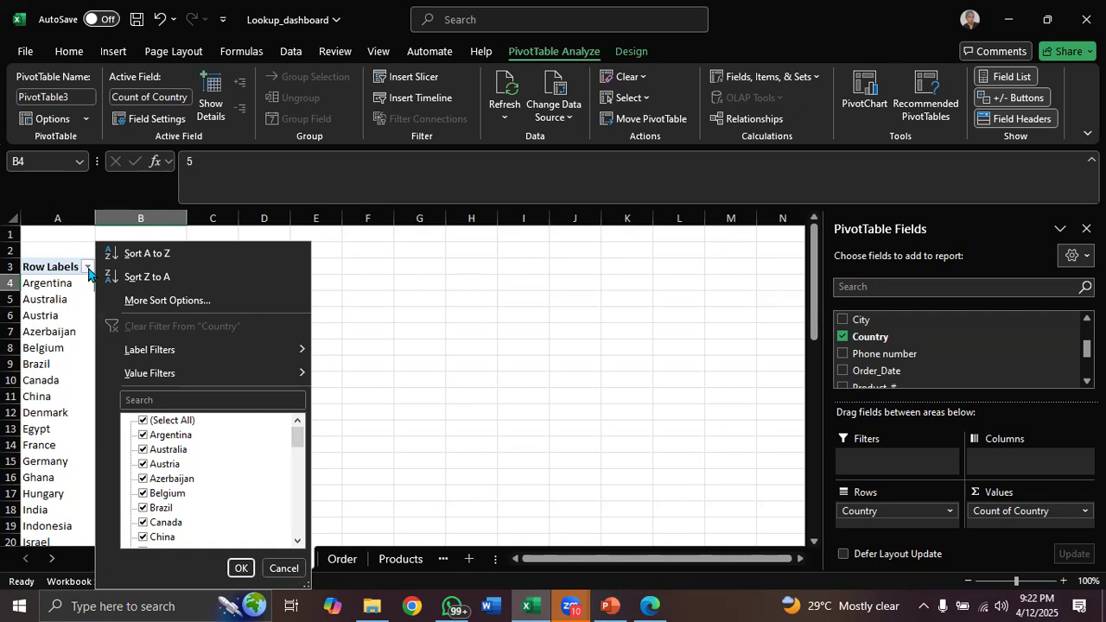
{"action": "left_click", "coordinate": [89, 273]}
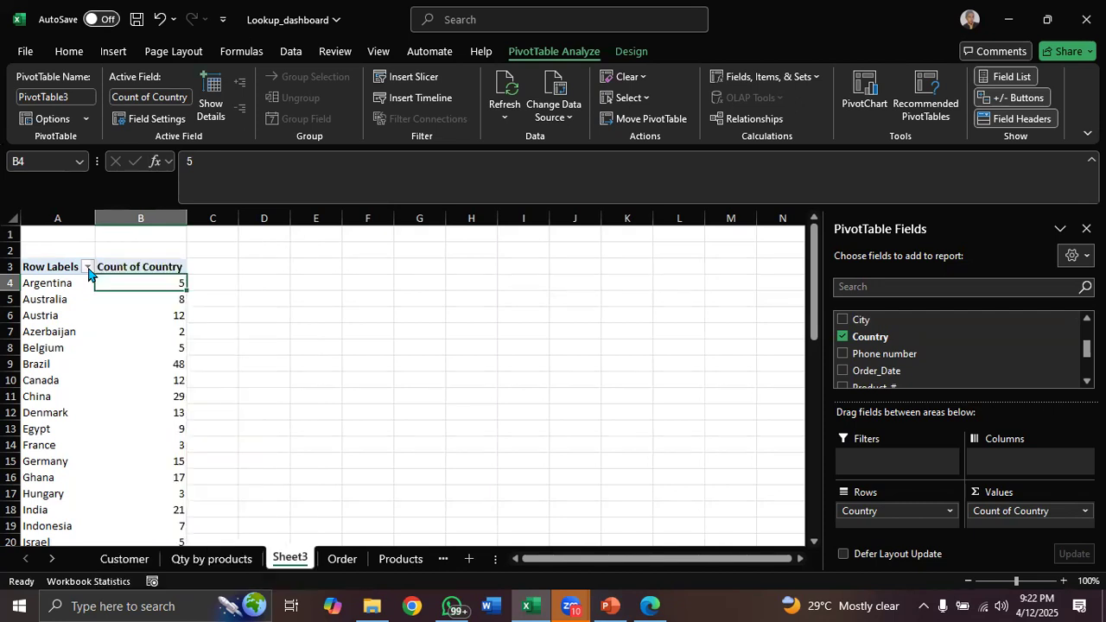
Apply a Top 5 items value filter by Count of Country to the country rows
{"action": "left_click", "coordinate": [88, 268]}
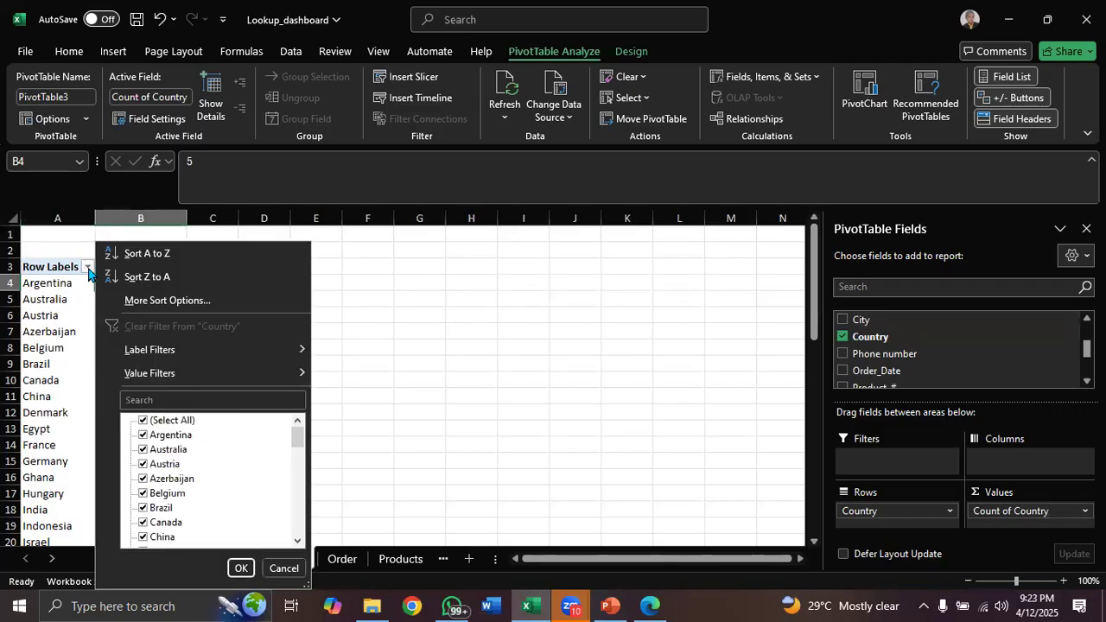
{"action": "mouse_move", "coordinate": [256, 371]}
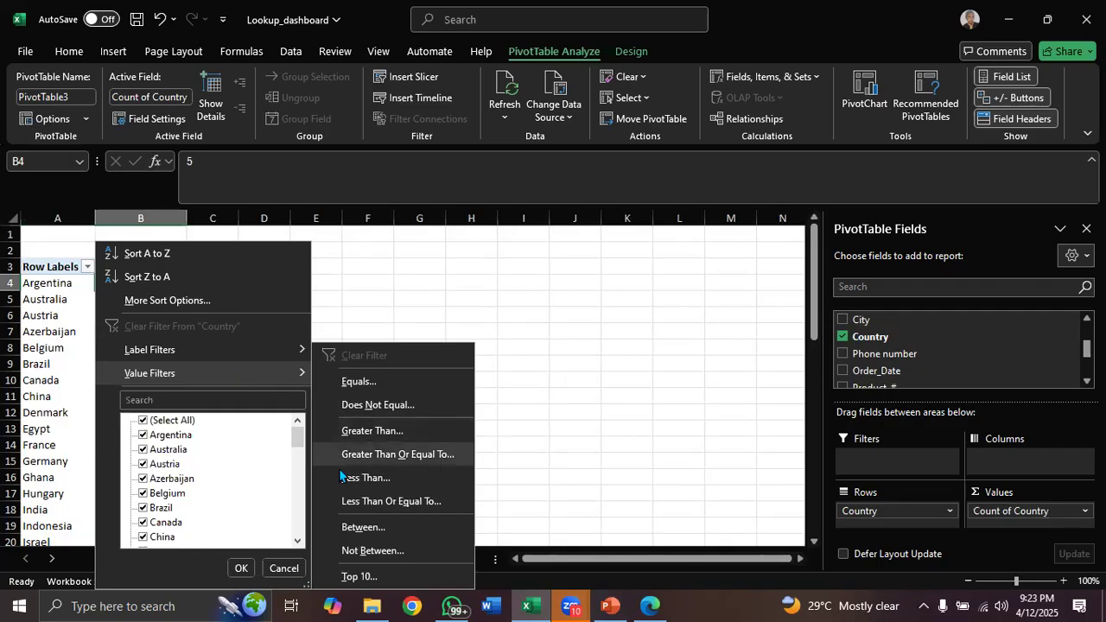
{"action": "left_click", "coordinate": [358, 577]}
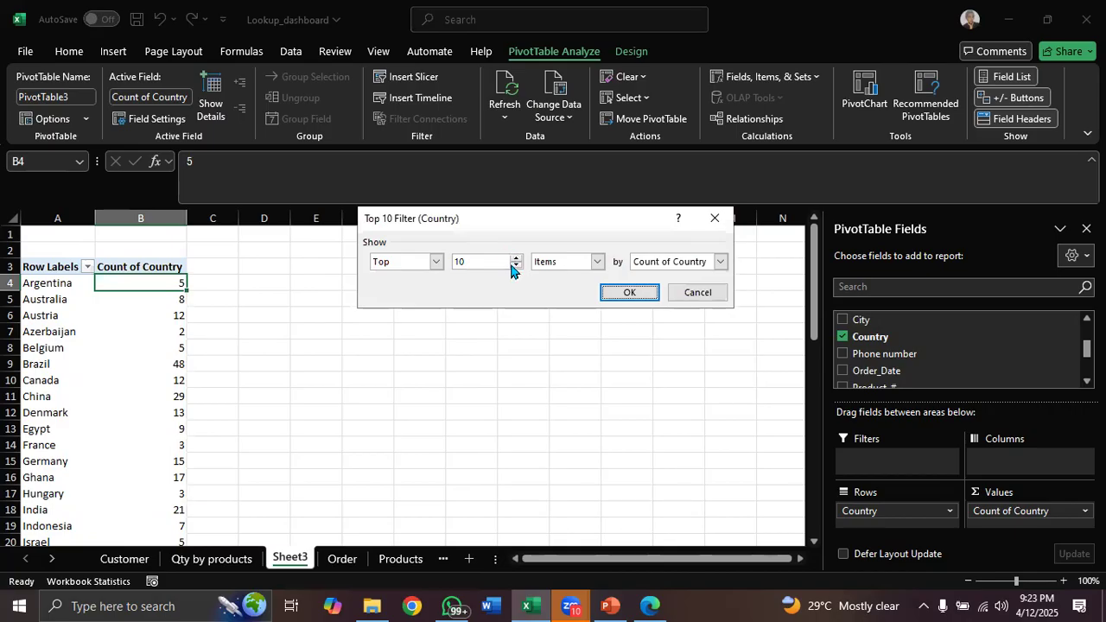
{"action": "left_click", "coordinate": [516, 269]}
{"action": "left_click", "coordinate": [516, 268]}
{"action": "left_click", "coordinate": [515, 268]}
{"action": "left_click", "coordinate": [516, 268]}
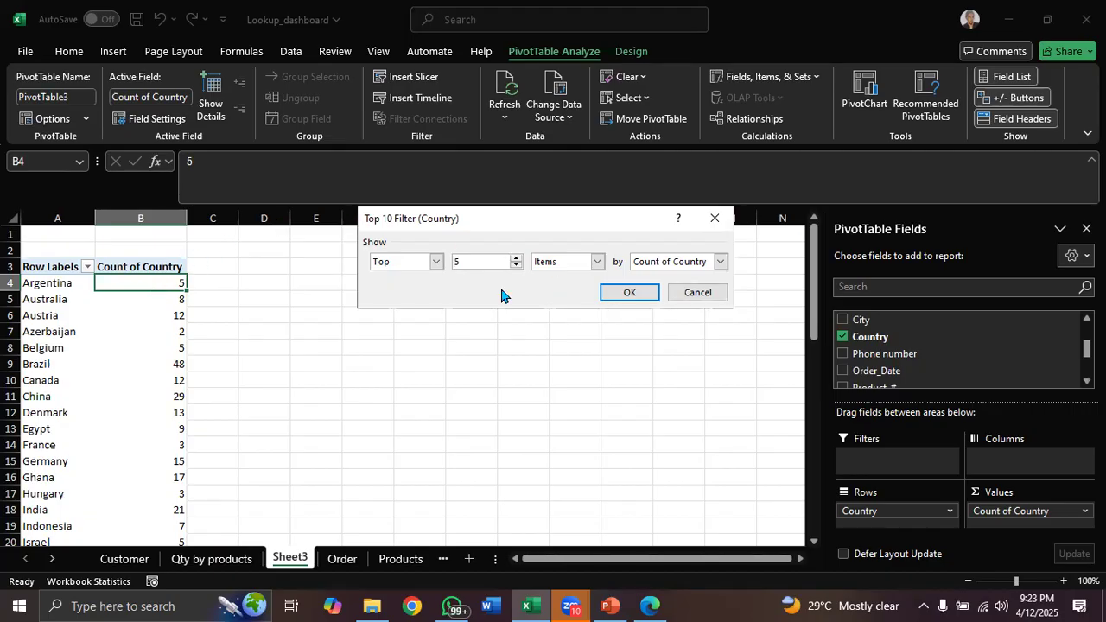
{"action": "left_click", "coordinate": [629, 296]}
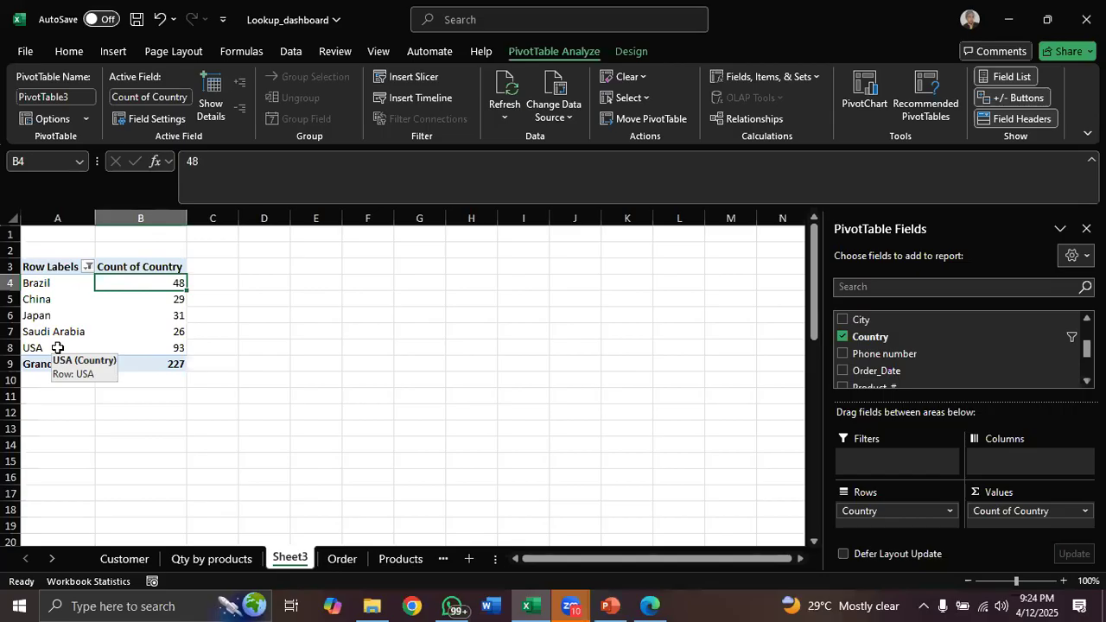
Rename the new PivotTable worksheet as Top 5 countries
{"action": "double_click", "coordinate": [297, 559]}
{"action": "type", "text": "Top5"}
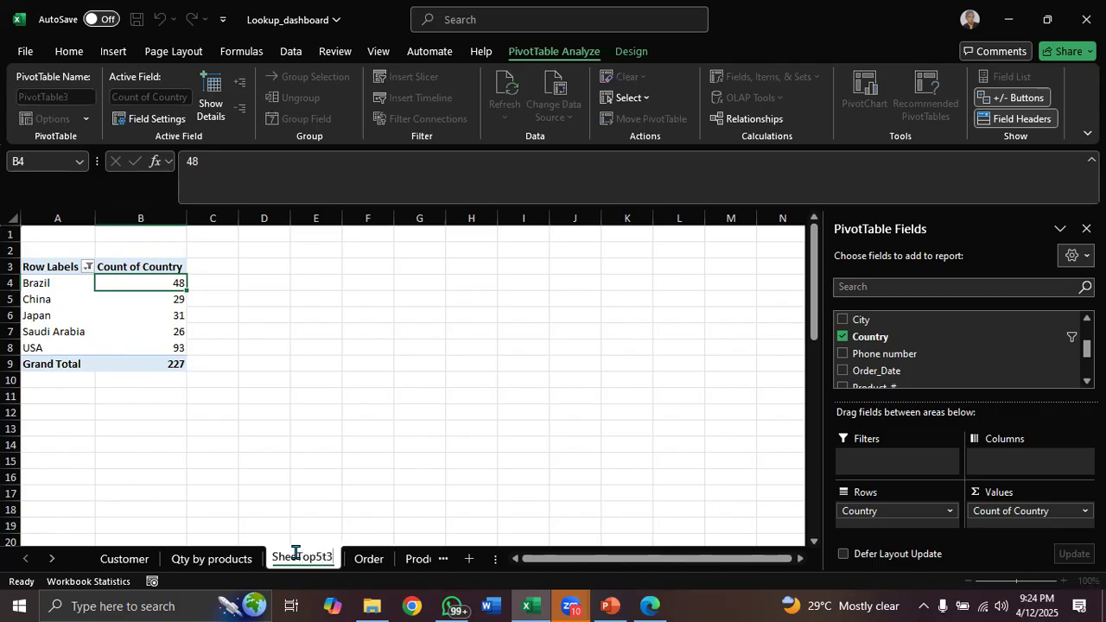
{"action": "key", "text": "BackSpace"}
{"action": "key", "text": "BackSpace"}
{"action": "key", "text": "BackSpace"}
{"action": "key", "text": "BackSpace"}
{"action": "key", "text": "BackSpace"}
{"action": "key", "text": "BackSpace"}
{"action": "key", "text": "BackSpace"}
{"action": "key", "text": "BackSpace"}
{"action": "key", "text": "BackSpace"}
{"action": "key", "text": "BackSpace"}
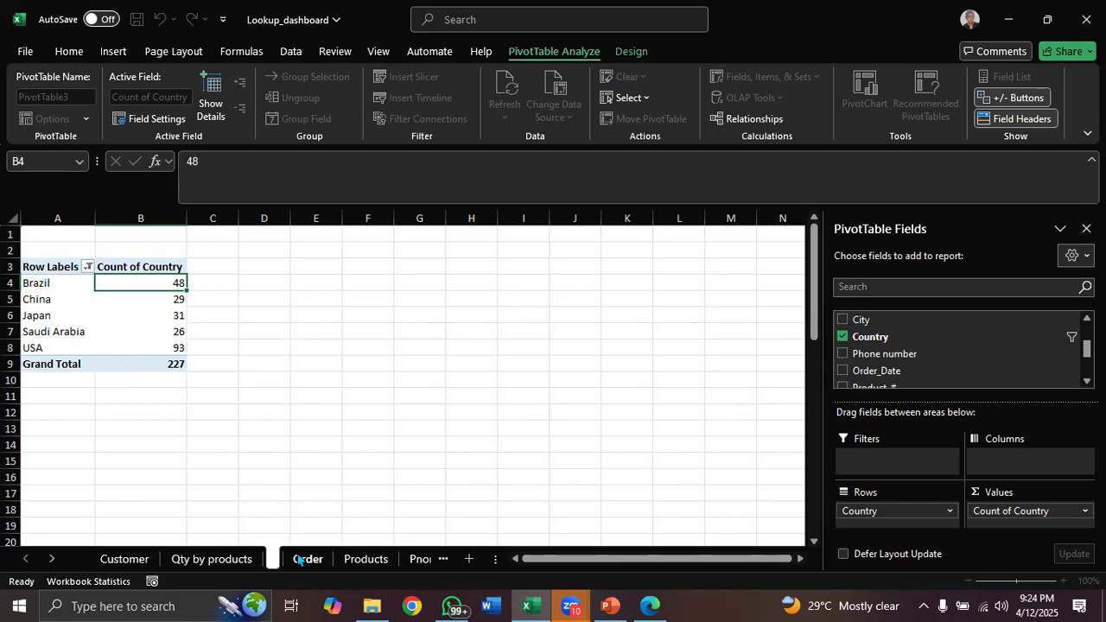
{"action": "type", "text": "Top "}
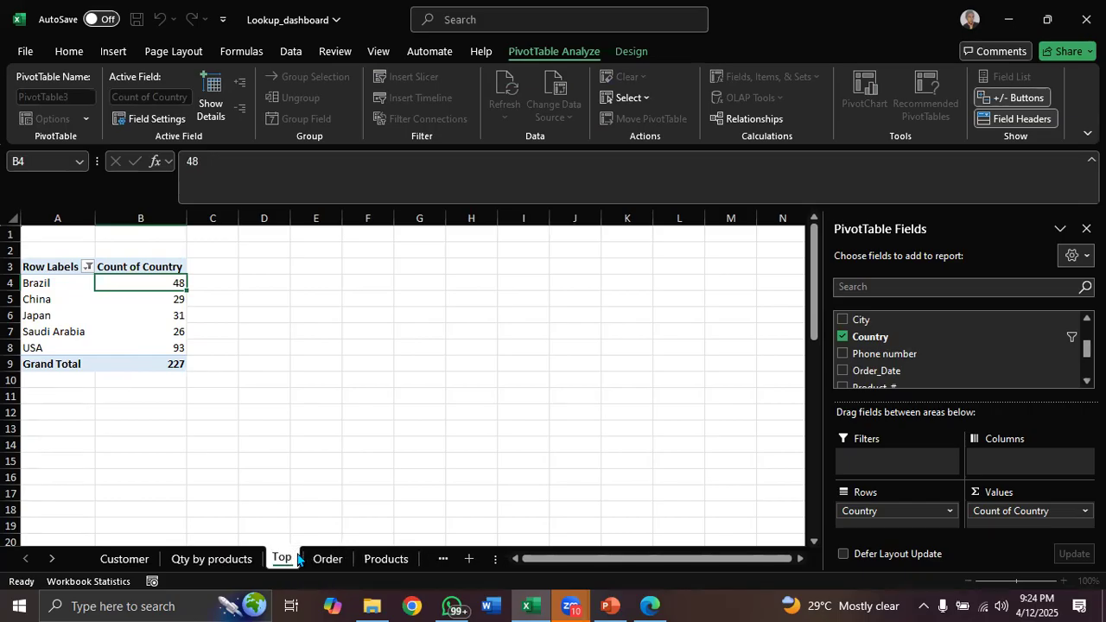
{"action": "type", "text": "5 c"}
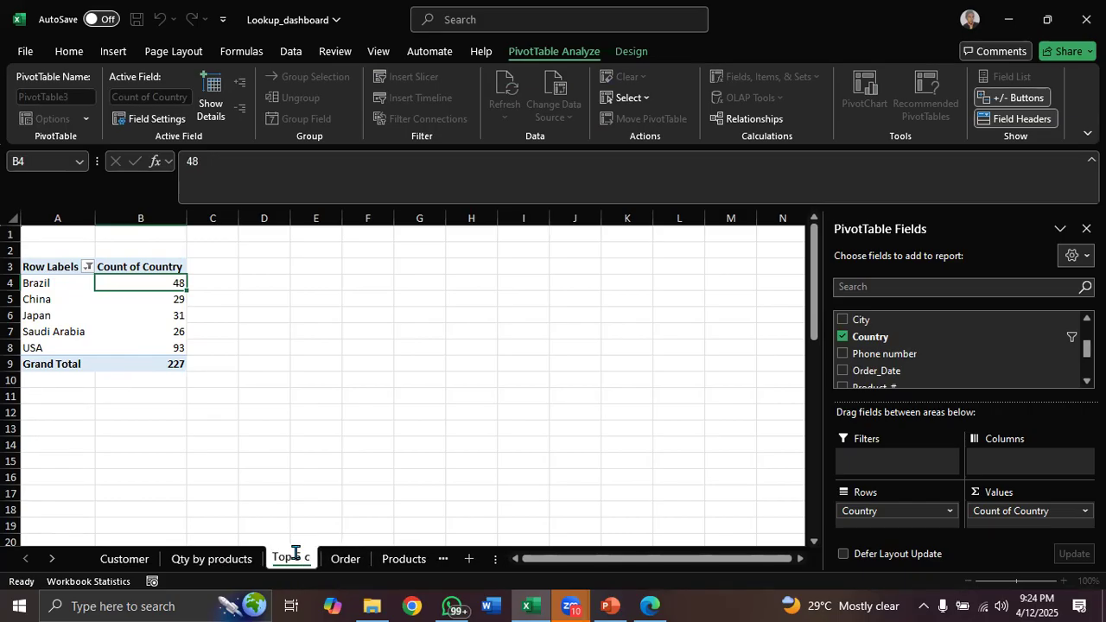
{"action": "type", "text": "ountries"}
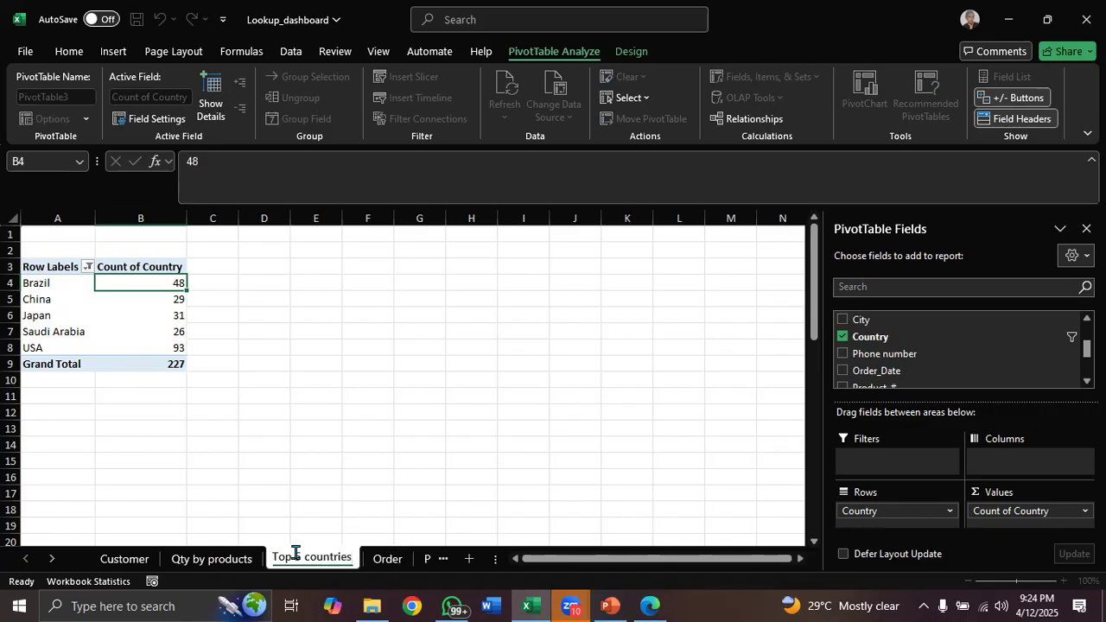
{"action": "key", "text": "Return"}
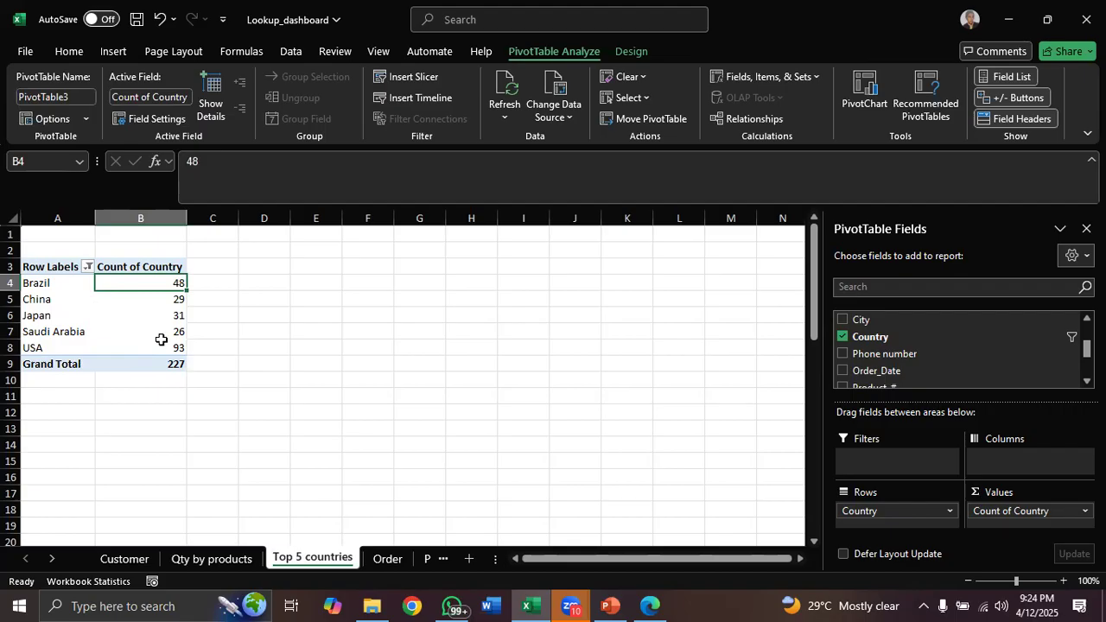
Go to the Order sheet and add an Expenses column header after Selling Price in the sales table
{"action": "left_click", "coordinate": [388, 558]}
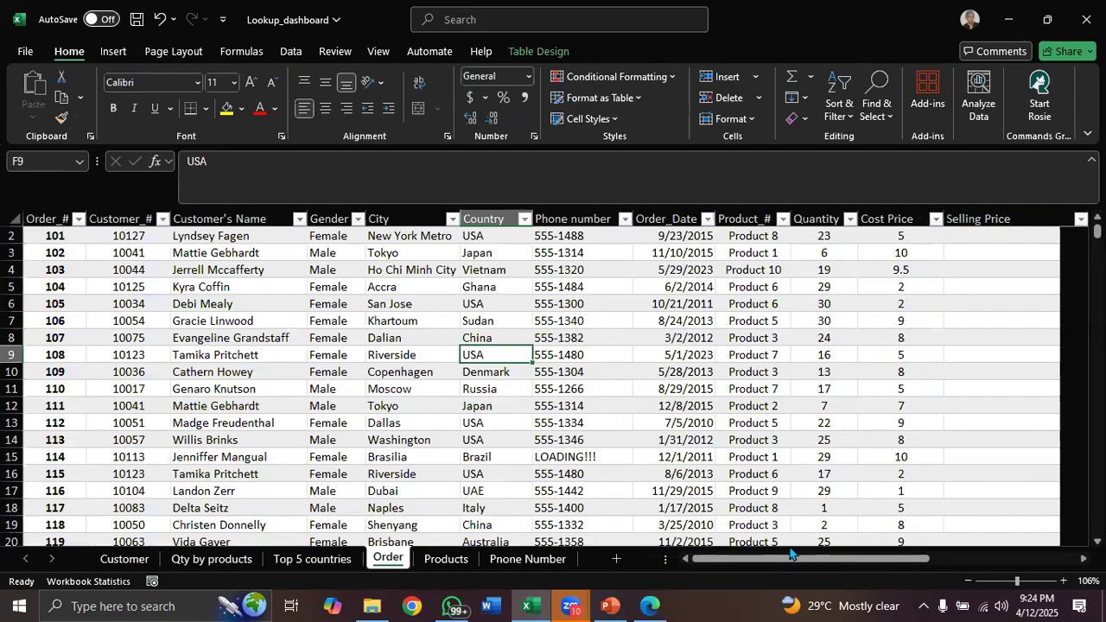
{"action": "left_click_drag", "start_coordinate": [829, 558], "coordinate": [909, 554]}
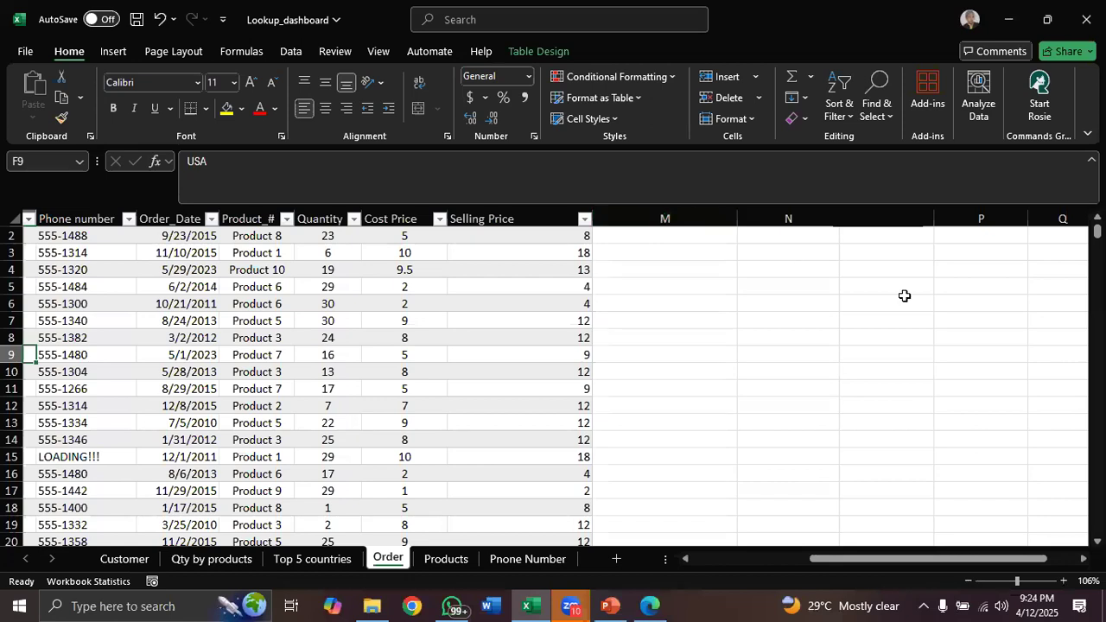
{"action": "left_click_drag", "start_coordinate": [1097, 231], "coordinate": [1097, 228]}
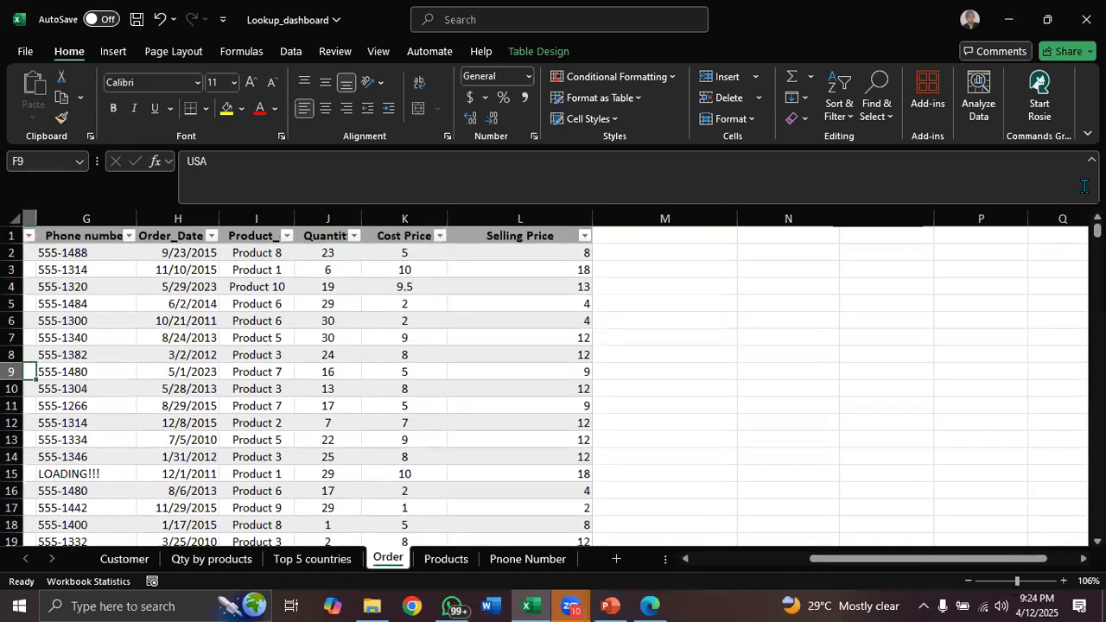
{"action": "left_click", "coordinate": [641, 235]}
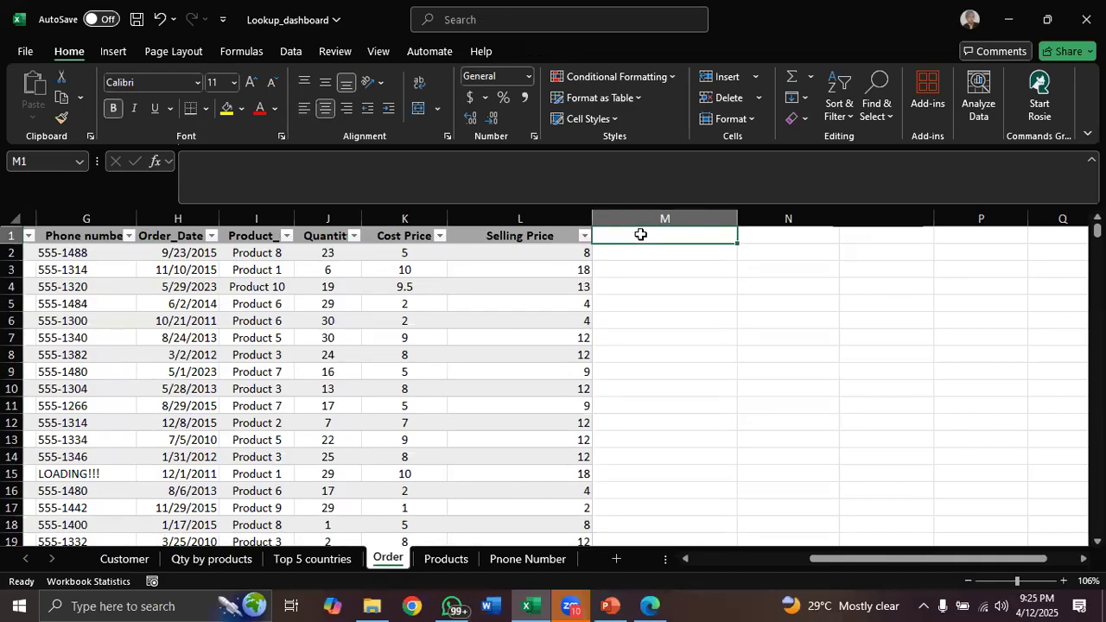
{"action": "key", "text": "Caps_Lock"}
{"action": "type", "text": "EXPENSES"}
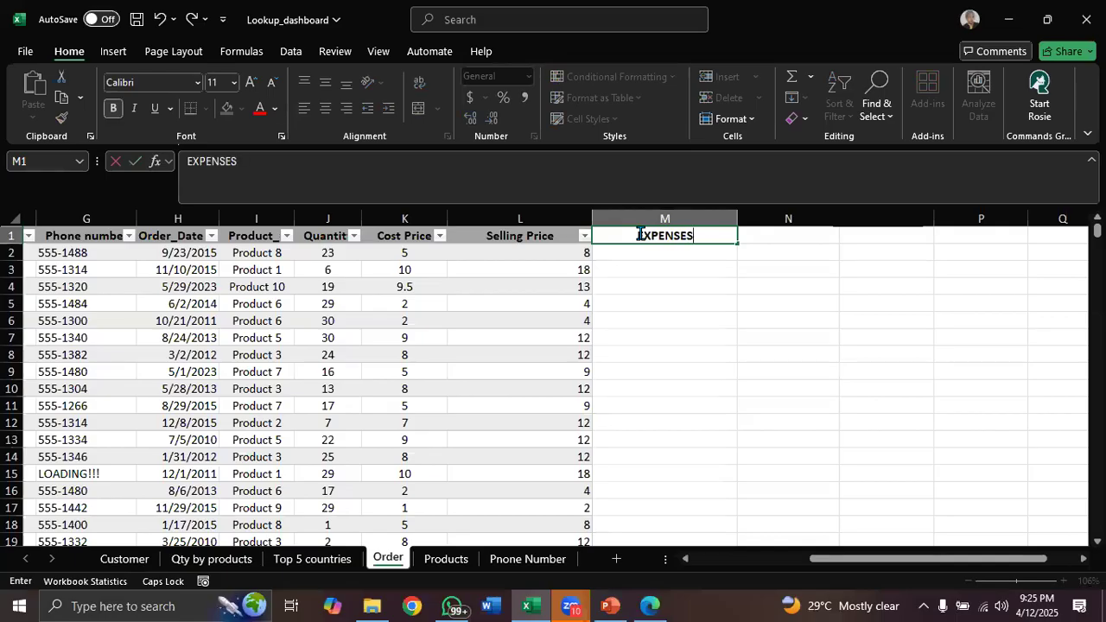
{"action": "key", "text": "BackSpace"}
{"action": "key", "text": "BackSpace"}
{"action": "key", "text": "BackSpace"}
{"action": "key", "text": "BackSpace"}
{"action": "key", "text": "BackSpace"}
{"action": "key", "text": "BackSpace"}
{"action": "key", "text": "BackSpace"}
{"action": "key", "text": "Caps_Lock"}
{"action": "type", "text": "xpenses"}
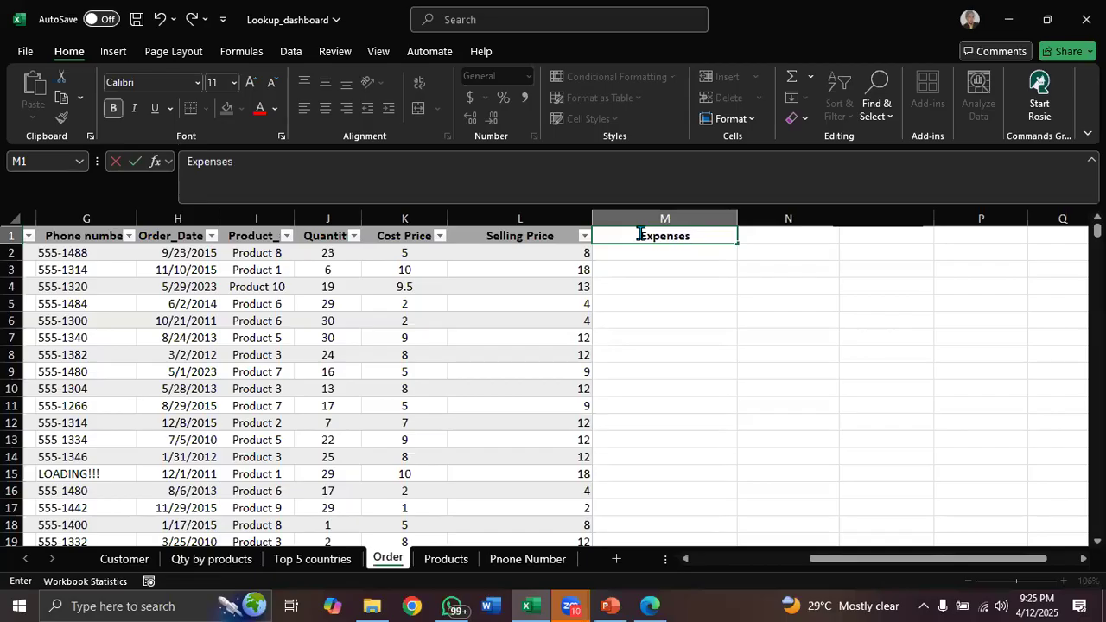
{"action": "key", "text": "Return"}
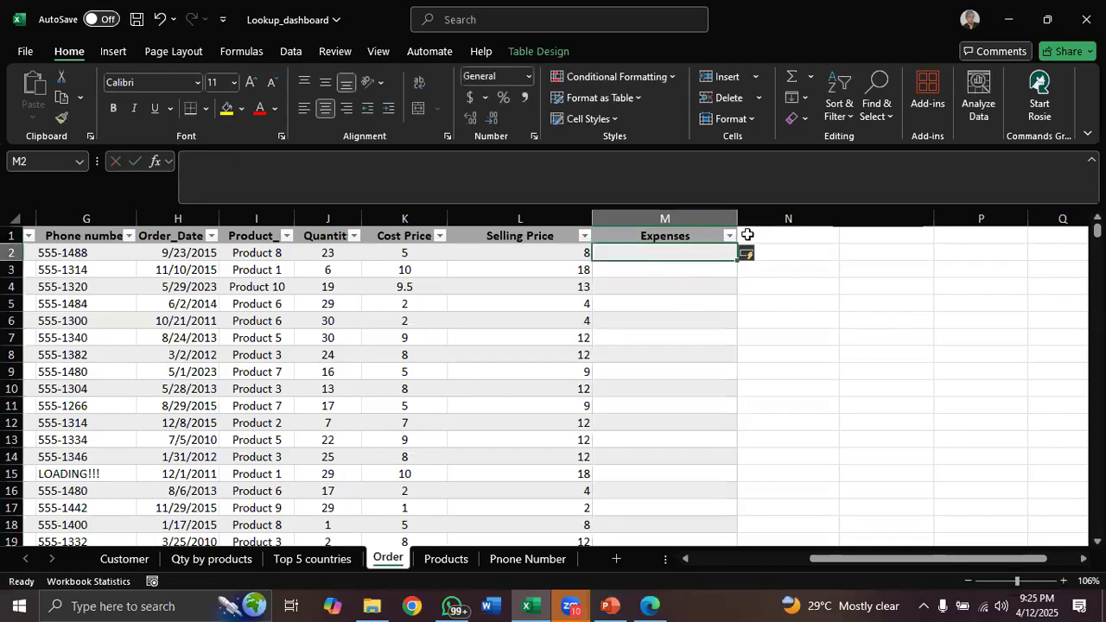
Add Revenue and Profit column headers next to the Expenses column
{"action": "left_click", "coordinate": [757, 232]}
{"action": "type", "text": "Revenue"}
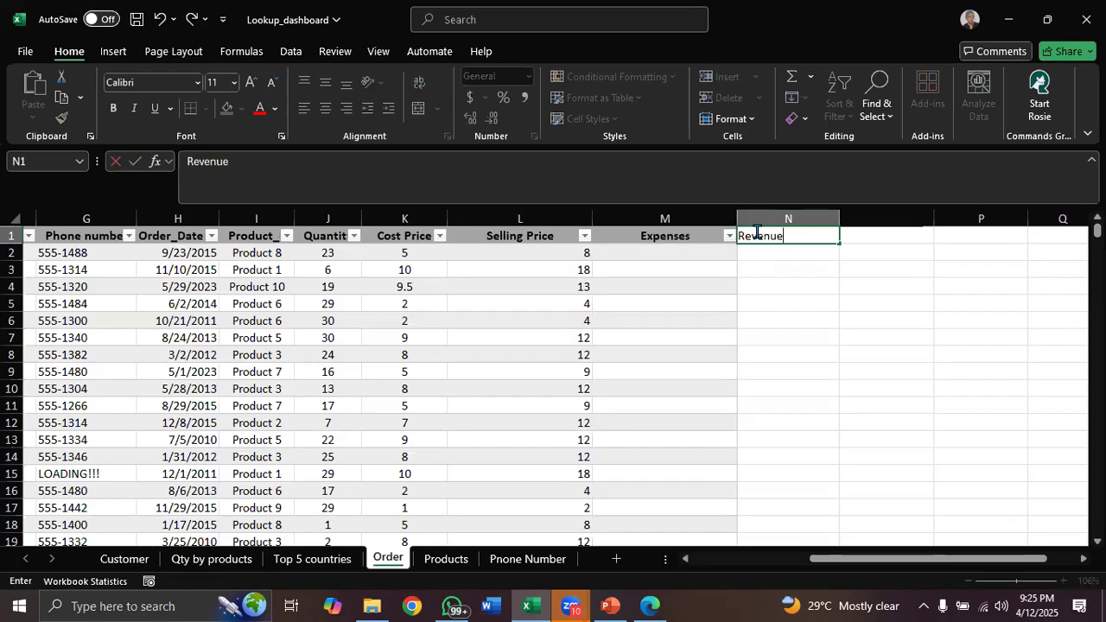
{"action": "key", "text": "Return"}
{"action": "left_click", "coordinate": [851, 235]}
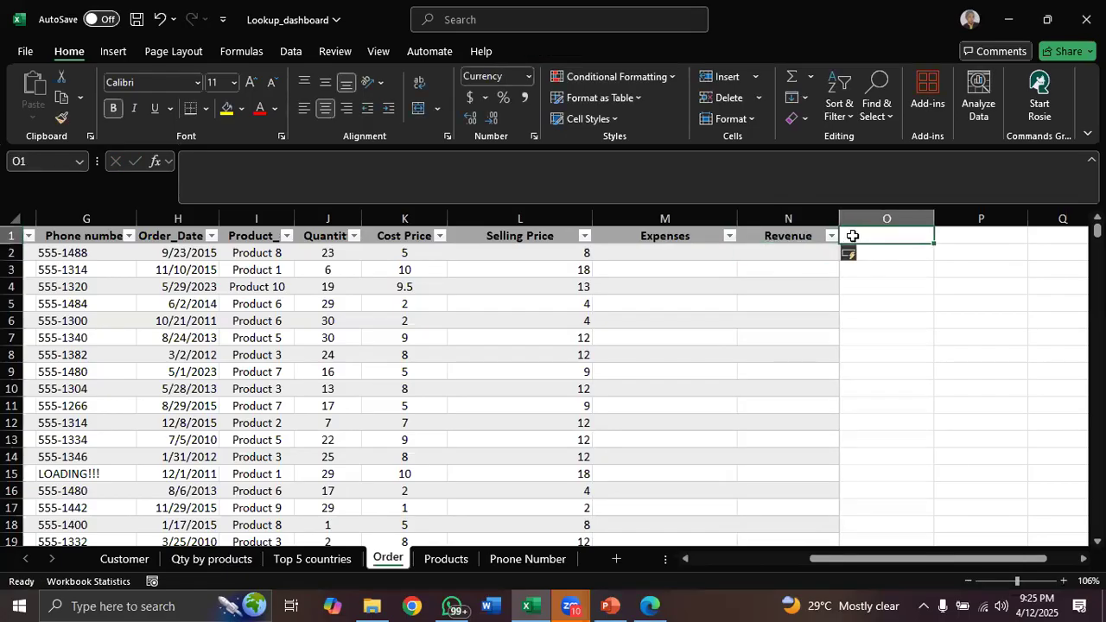
{"action": "type", "text": "Profit"}
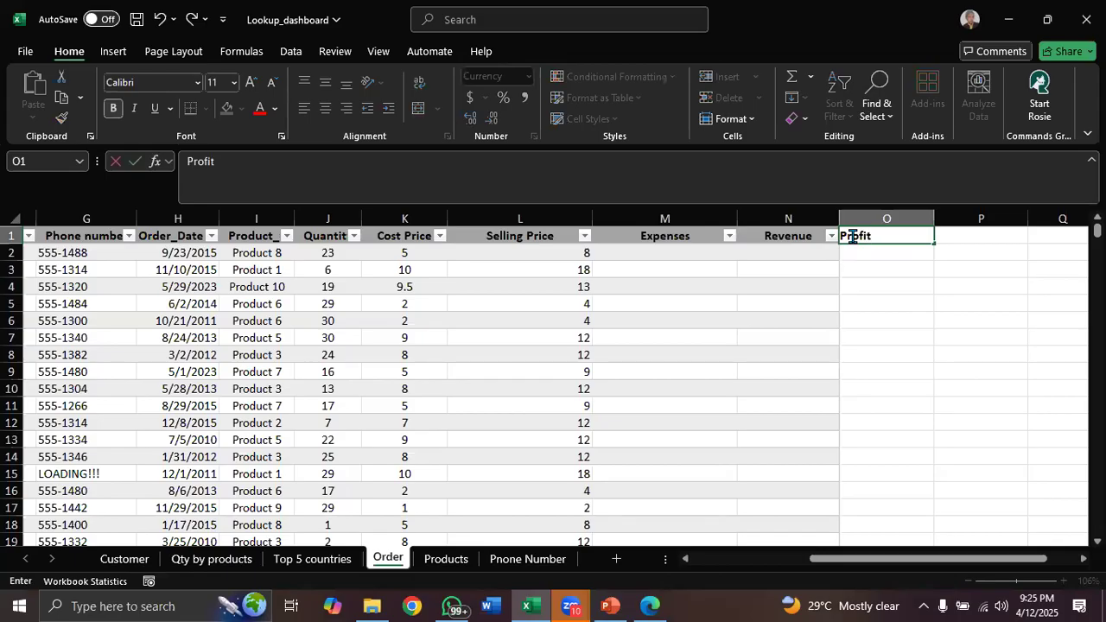
{"action": "key", "text": "Return"}
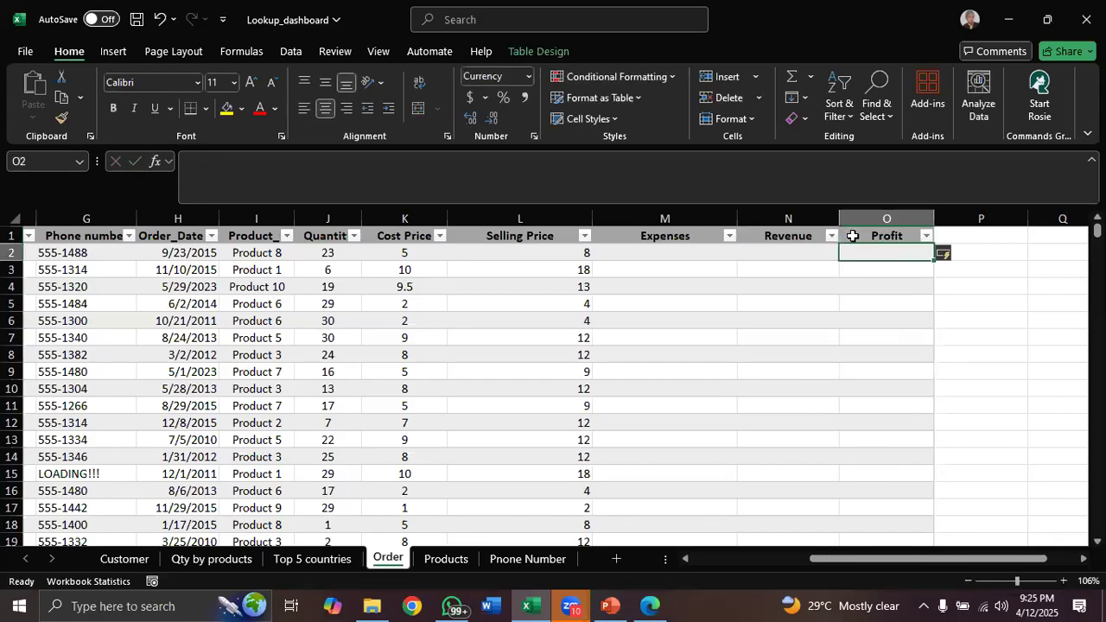
{"action": "left_click", "coordinate": [690, 250]}
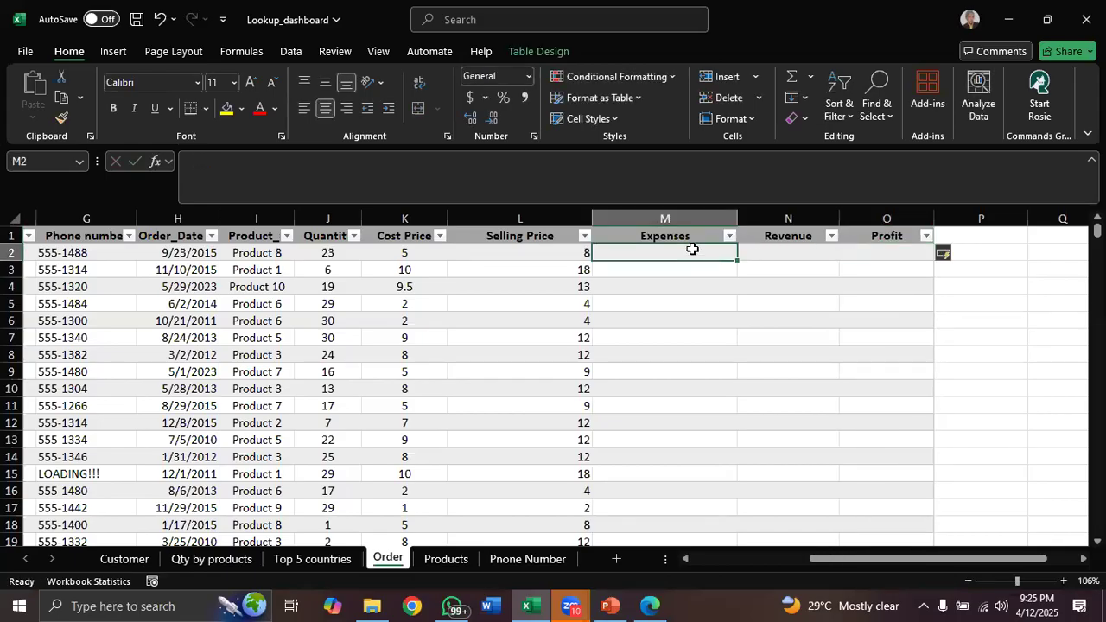
{"action": "type", "text": "="}
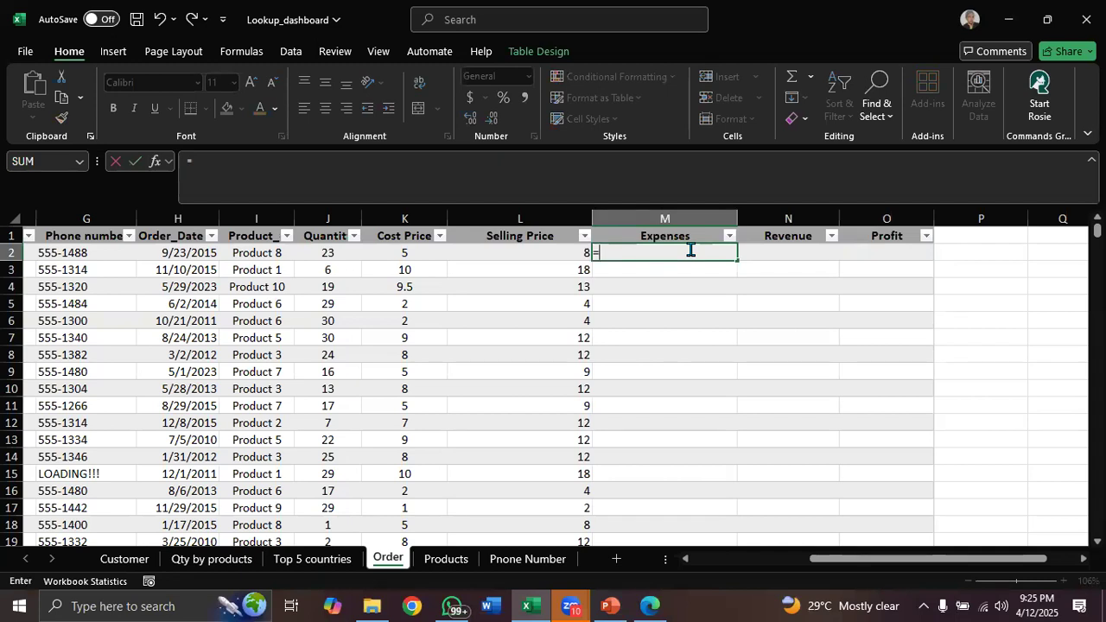
{"action": "type", "text": "produc"}
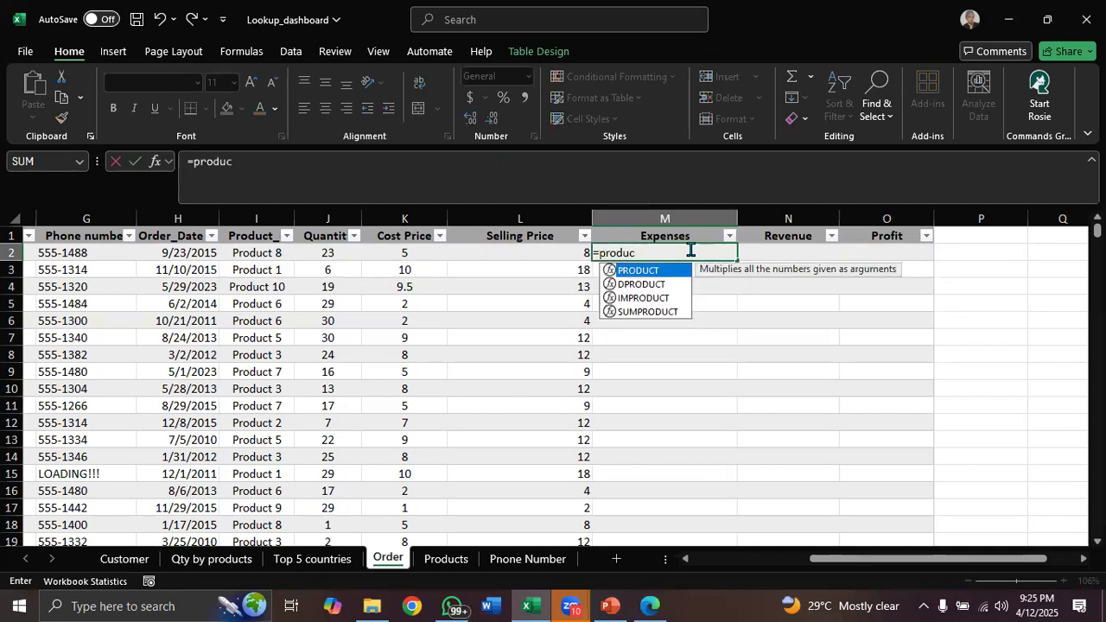
{"action": "key", "text": "Tab"}
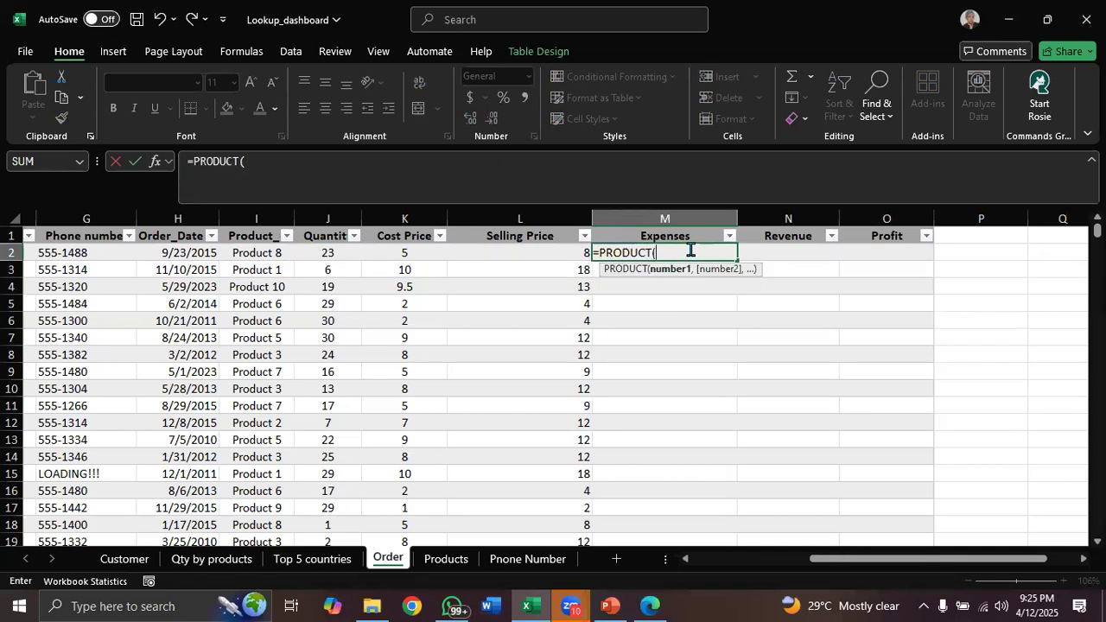
{"action": "left_click", "coordinate": [333, 253]}
{"action": "type", "text": ","}
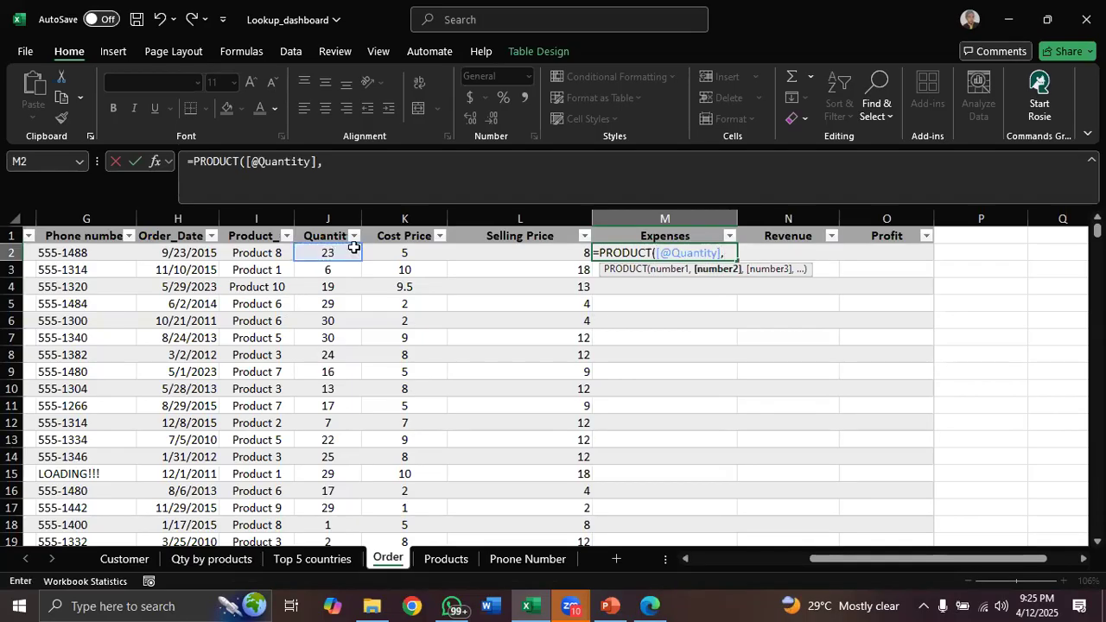
{"action": "left_click", "coordinate": [405, 250]}
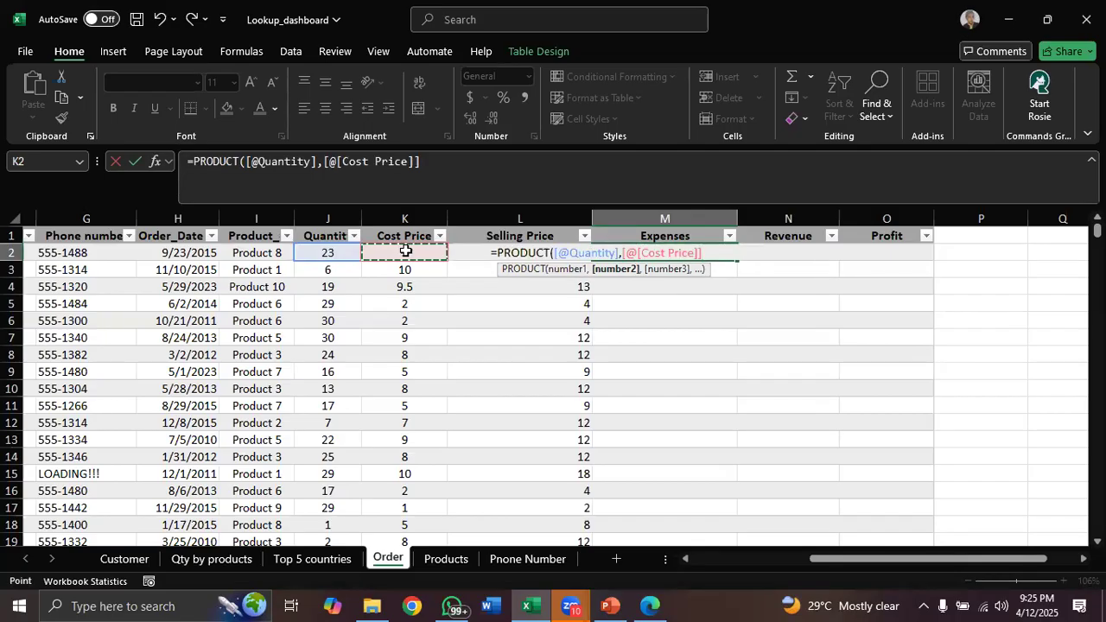
{"action": "type", "text": ")"}
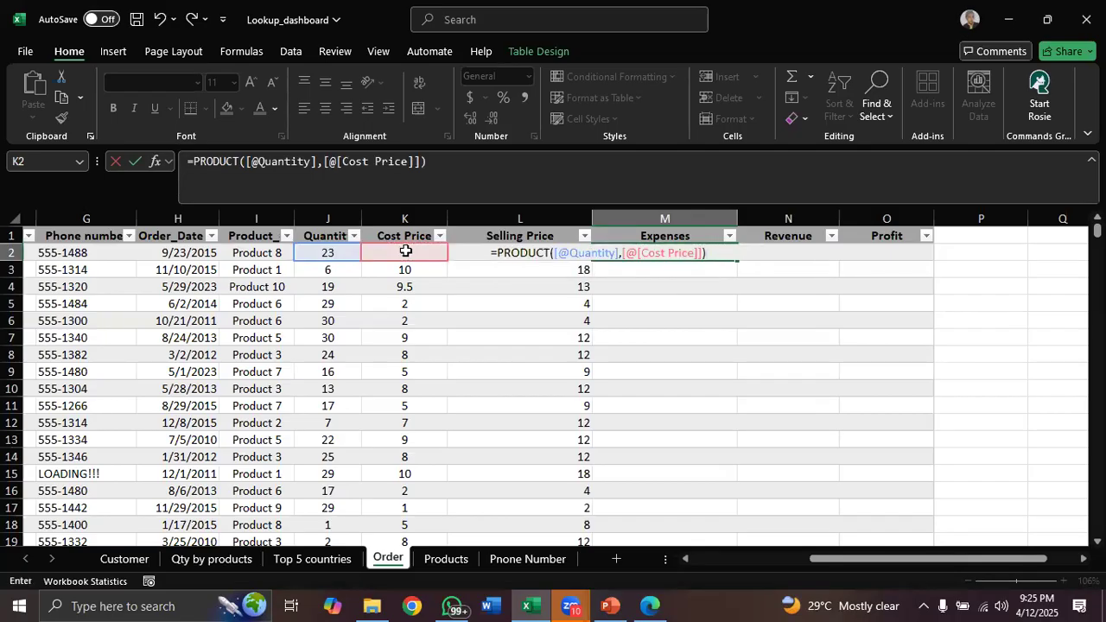
{"action": "key", "text": "Return"}
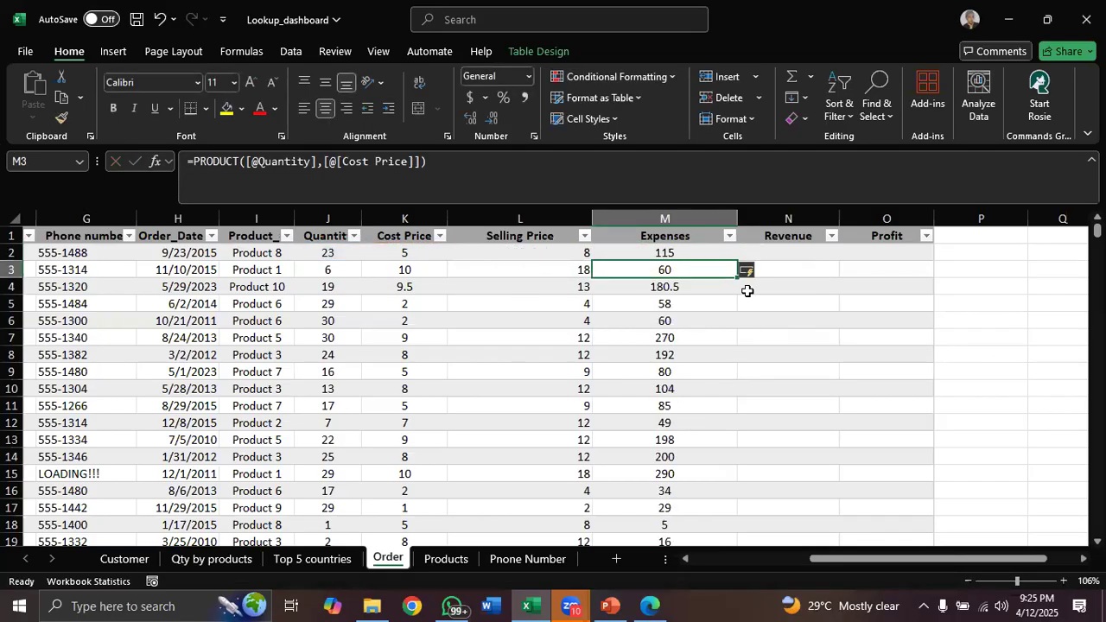
{"action": "left_click", "coordinate": [764, 252]}
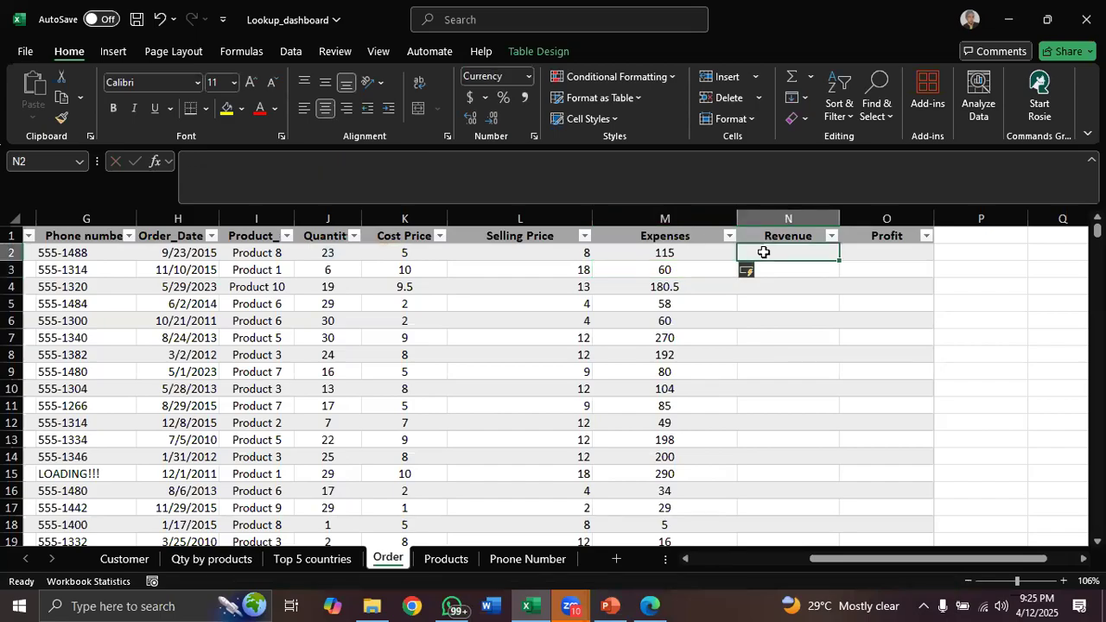
{"action": "type", "text": "="}
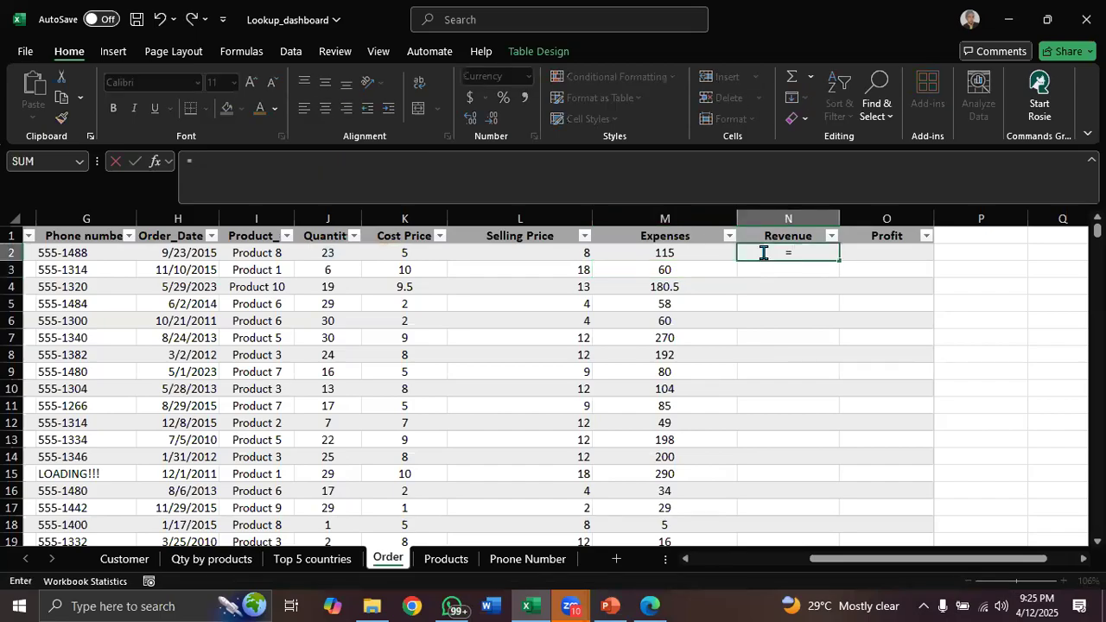
{"action": "type", "text": "product"}
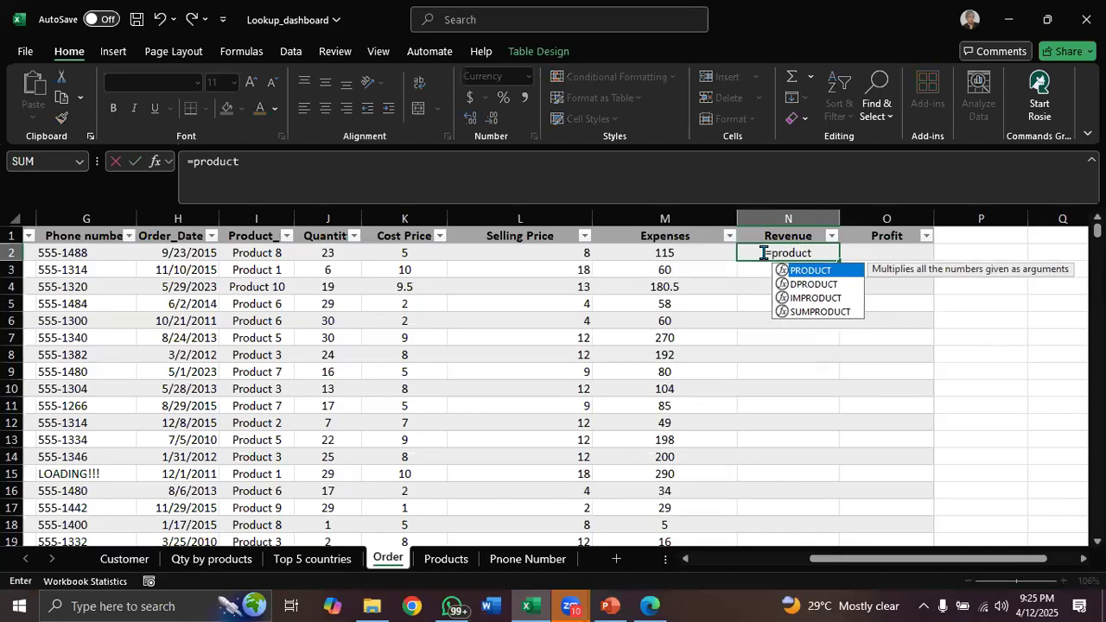
{"action": "key", "text": "Tab"}
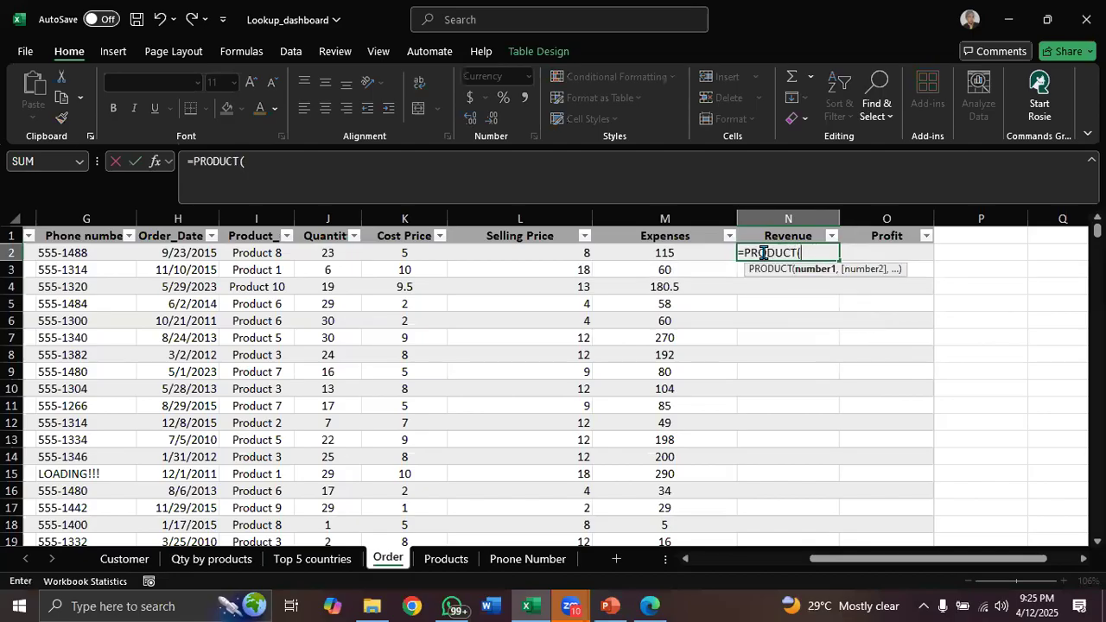
{"action": "left_click", "coordinate": [319, 252]}
{"action": "type", "text": ","}
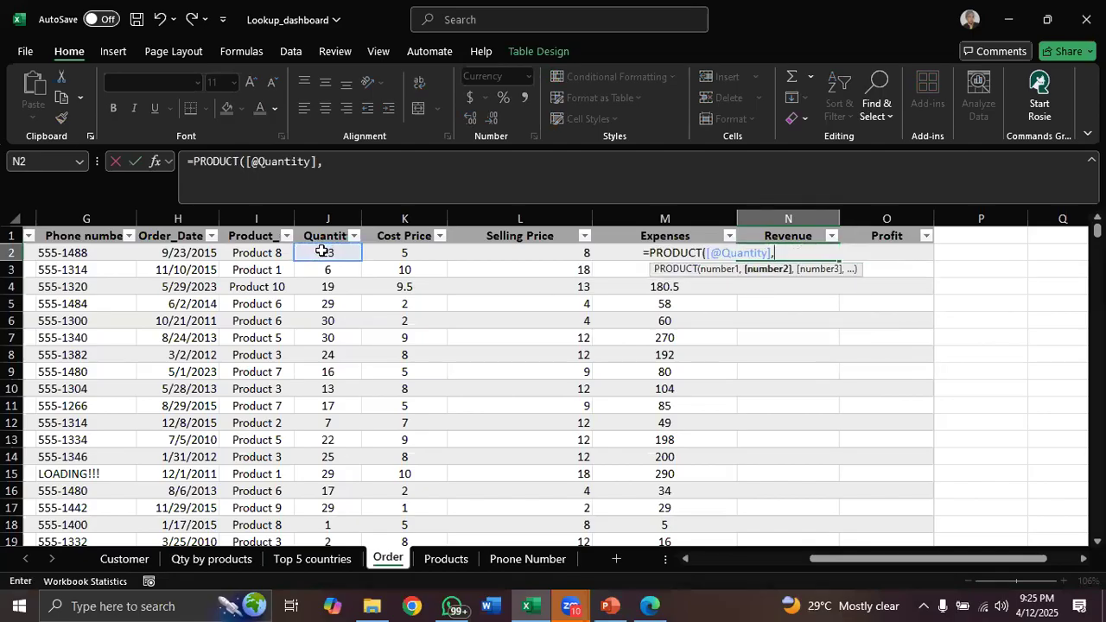
{"action": "left_click", "coordinate": [573, 252]}
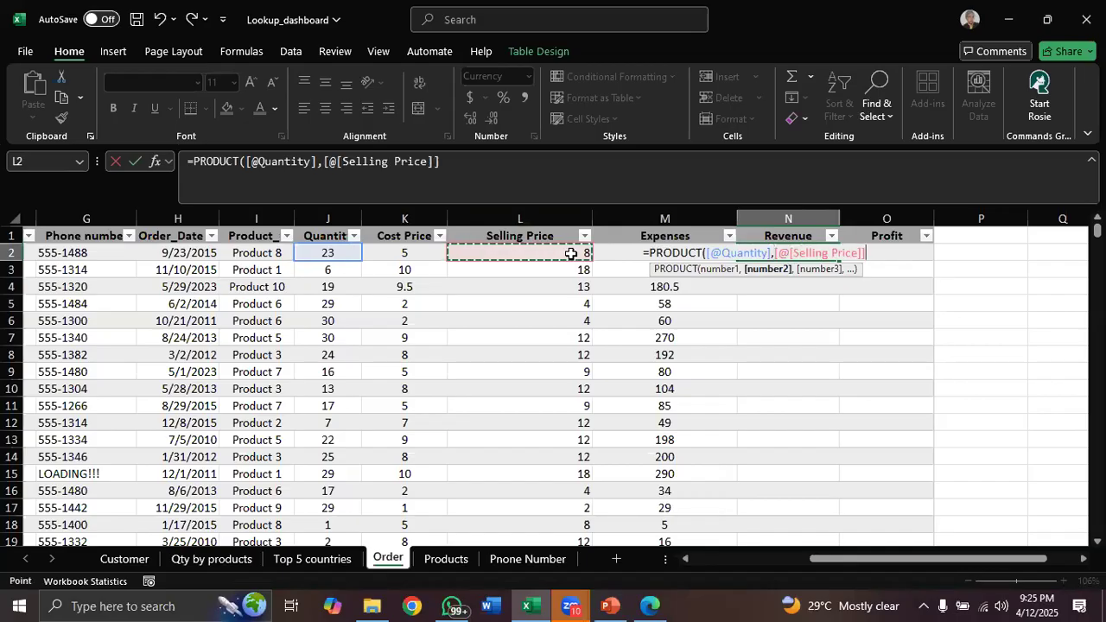
{"action": "type", "text": ")"}
{"action": "key", "text": "Return"}
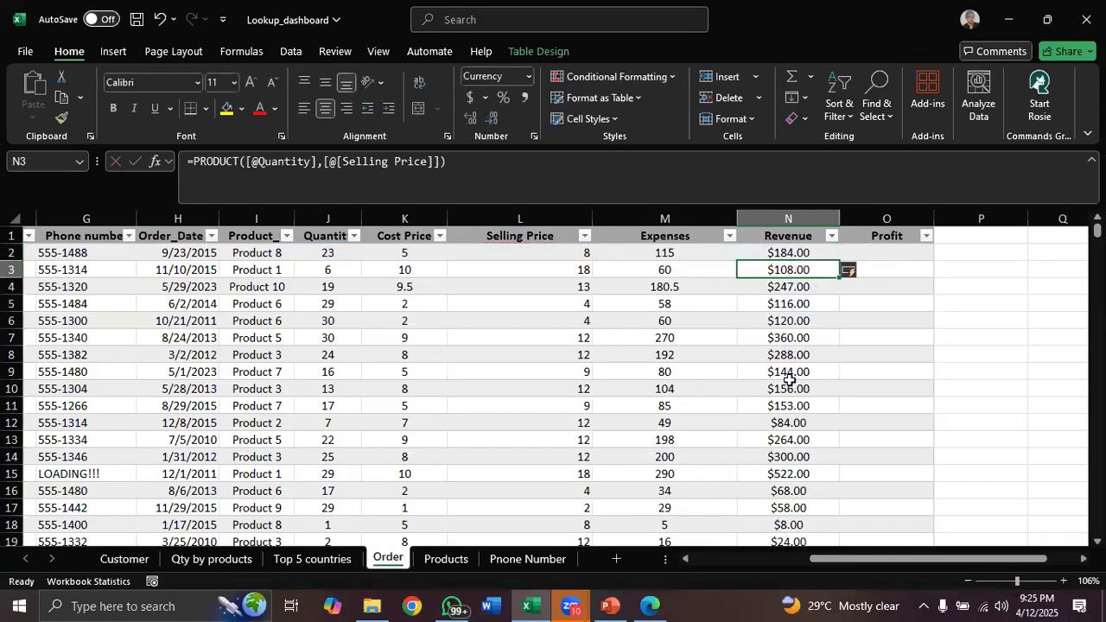
{"action": "left_click", "coordinate": [847, 255]}
{"action": "type", "text": "="}
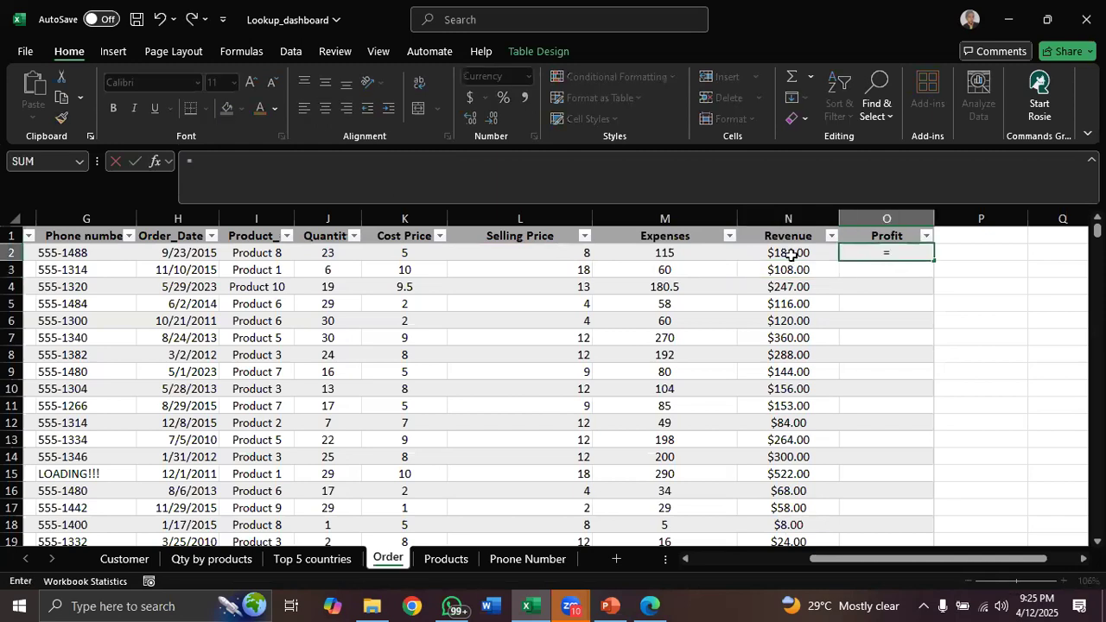
{"action": "left_click", "coordinate": [788, 252]}
{"action": "type", "text": "-"}
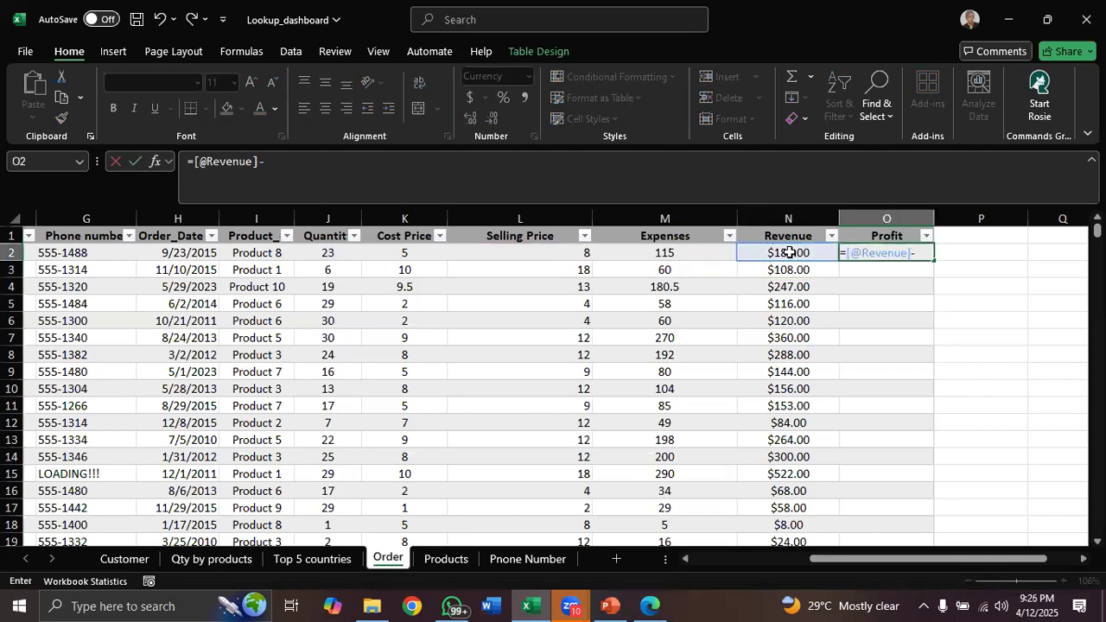
{"action": "left_click", "coordinate": [707, 250]}
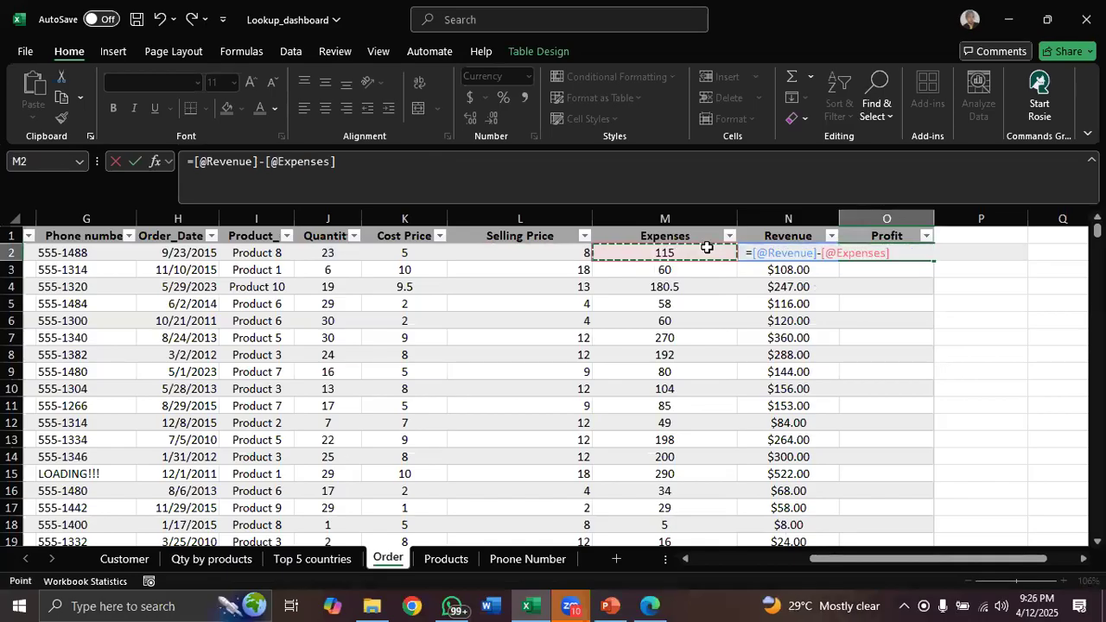
{"action": "key", "text": "Return"}
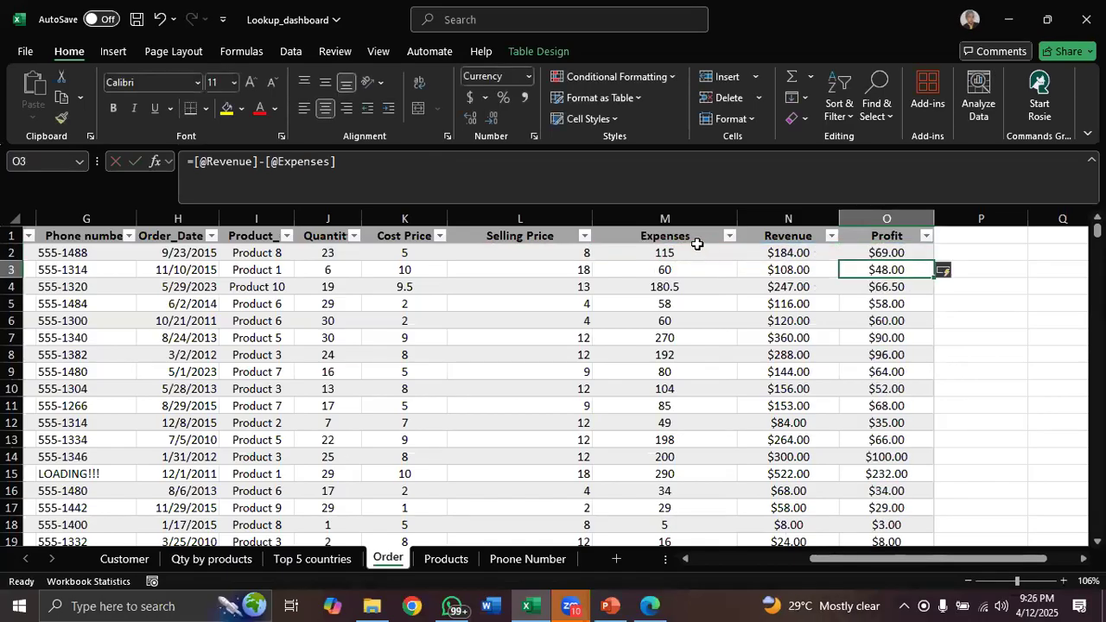
Format the whole Expenses column as Currency
{"action": "left_click", "coordinate": [672, 223]}
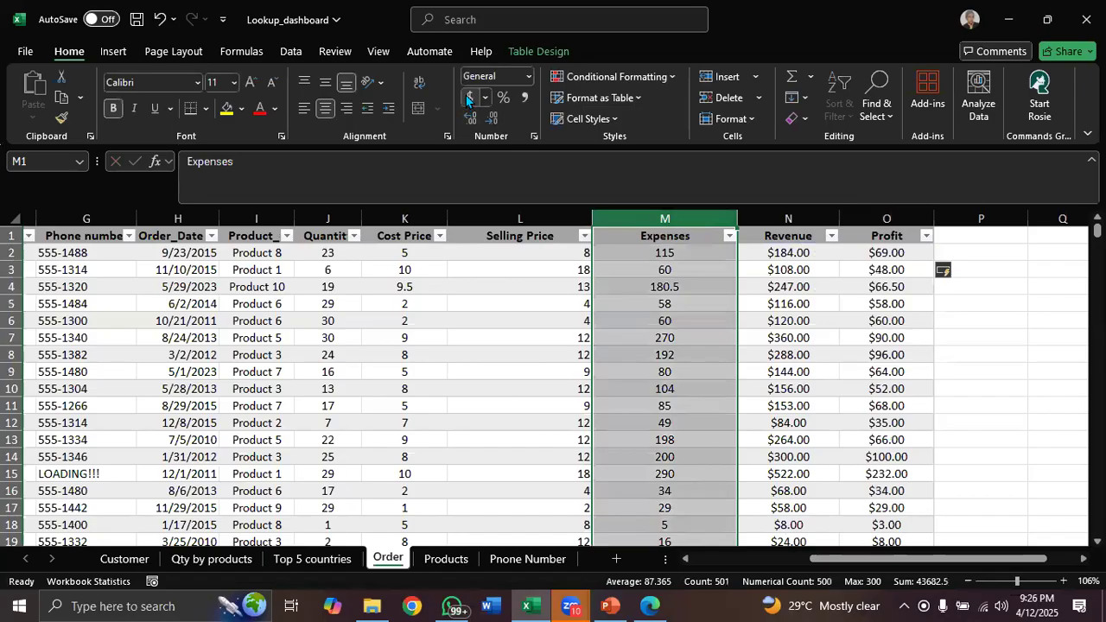
{"action": "left_click", "coordinate": [468, 98]}
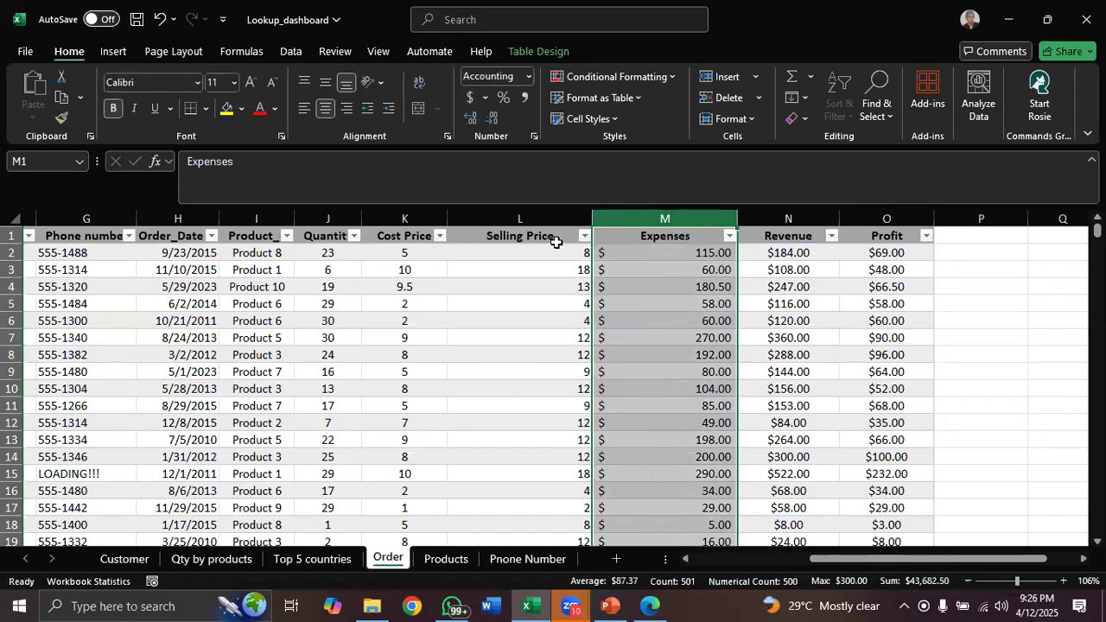
{"action": "left_click", "coordinate": [527, 75]}
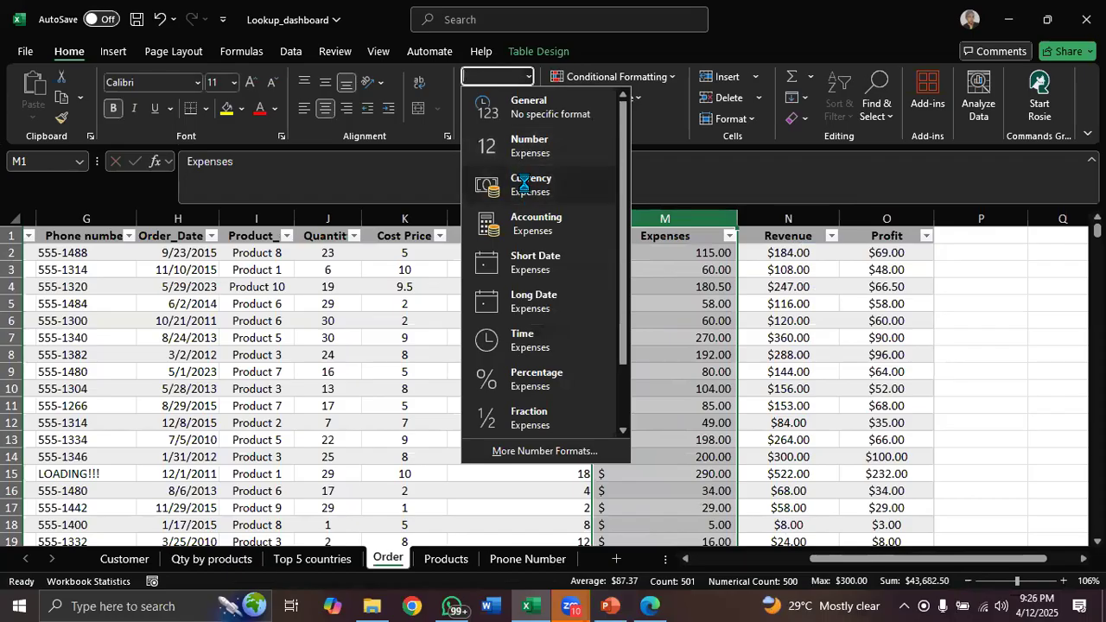
{"action": "left_click", "coordinate": [524, 184]}
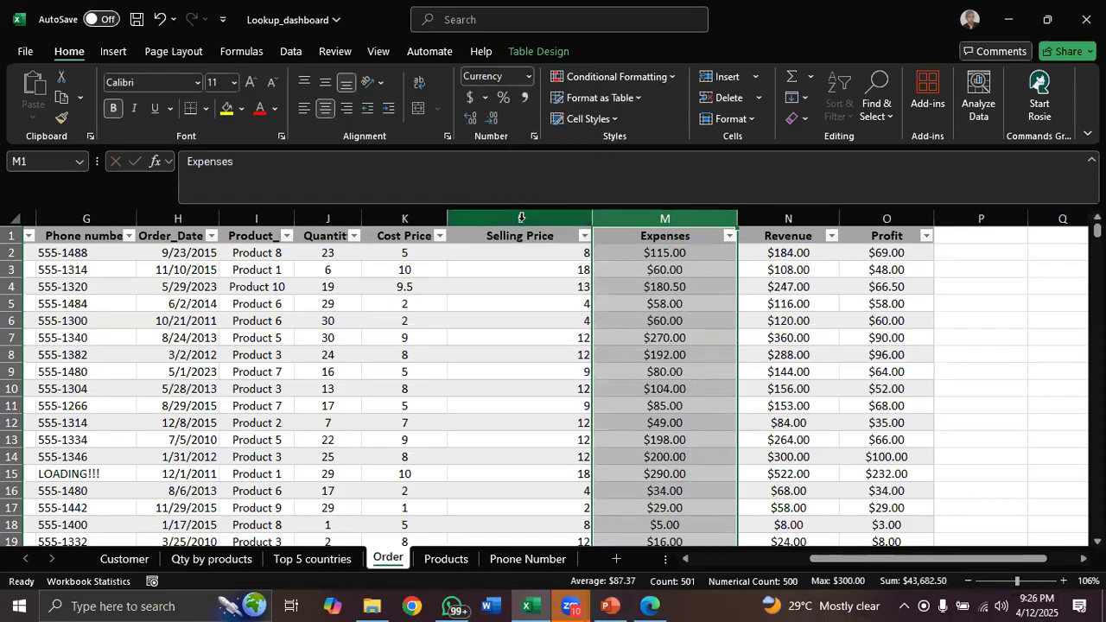
Format the whole Selling Price column as Currency
{"action": "left_click", "coordinate": [521, 217]}
{"action": "left_click", "coordinate": [528, 77]}
{"action": "left_click", "coordinate": [527, 192]}
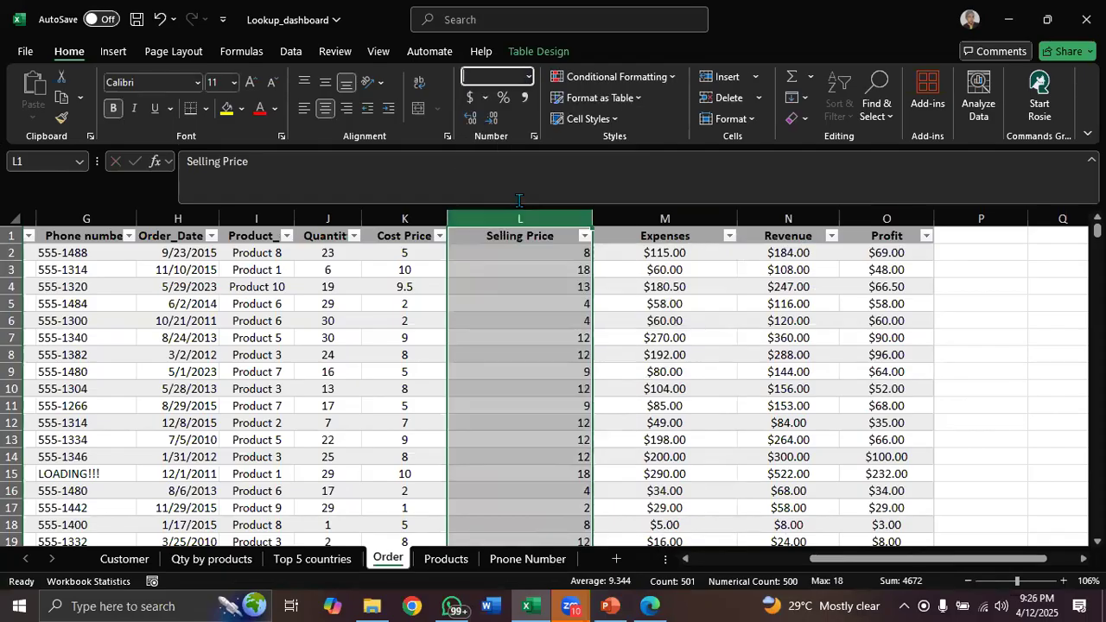
Format the whole Cost Price column as Currency
{"action": "left_click", "coordinate": [411, 218]}
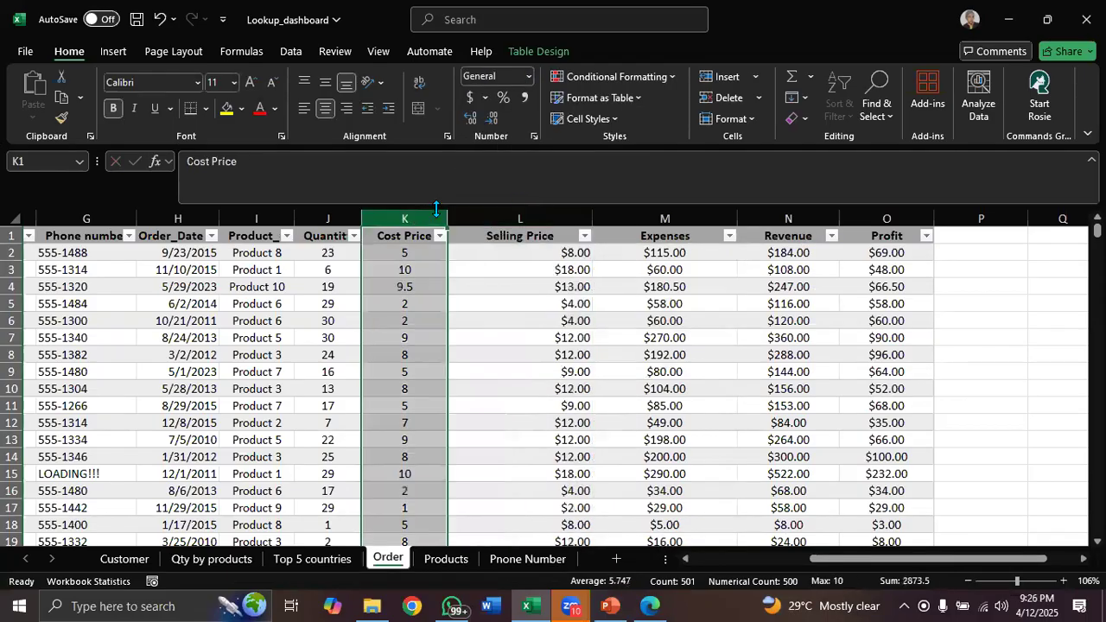
{"action": "left_click", "coordinate": [528, 80]}
{"action": "left_click", "coordinate": [528, 78]}
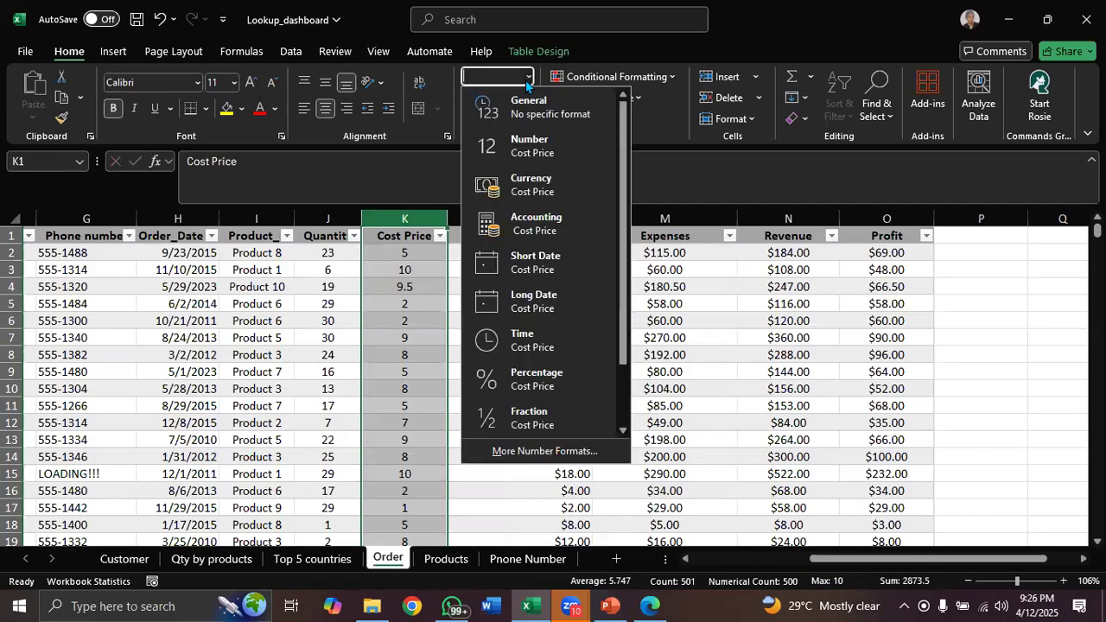
{"action": "left_click", "coordinate": [533, 184]}
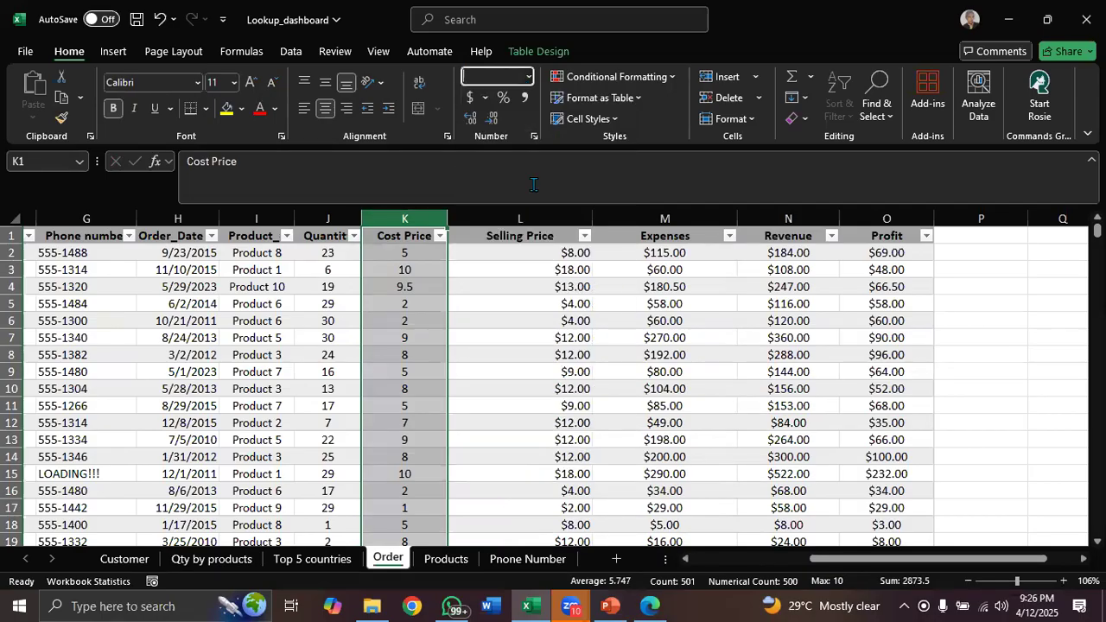
{"action": "left_click", "coordinate": [539, 295]}
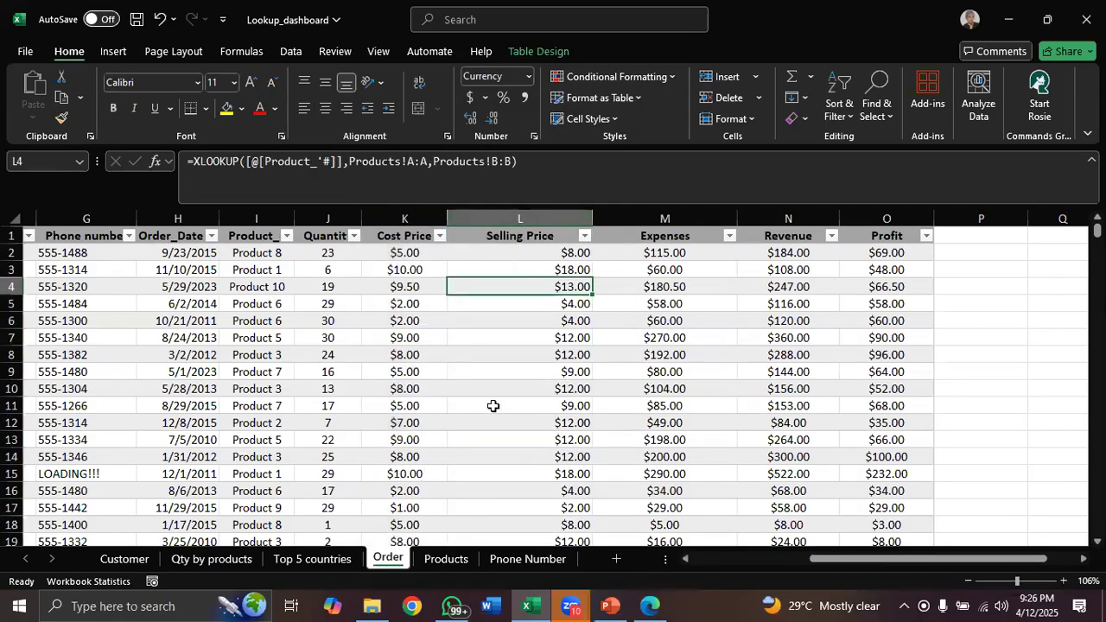
{"action": "left_click", "coordinate": [379, 390]}
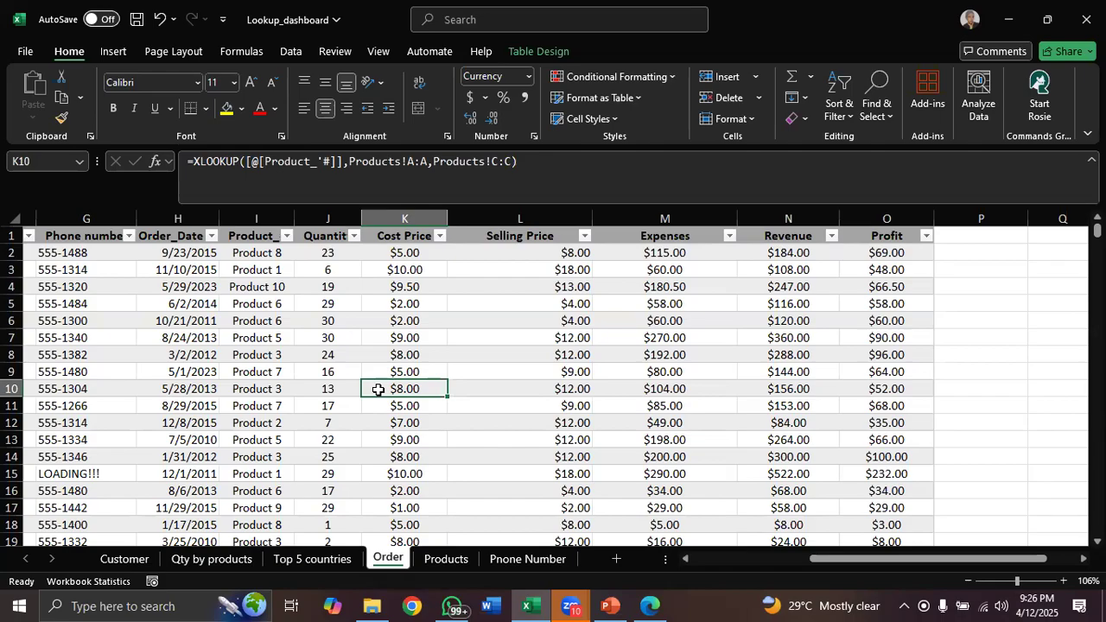
Create a PivotTable from the Amany_sales table on a new worksheet
{"action": "left_click", "coordinate": [532, 52]}
{"action": "left_click", "coordinate": [208, 78]}
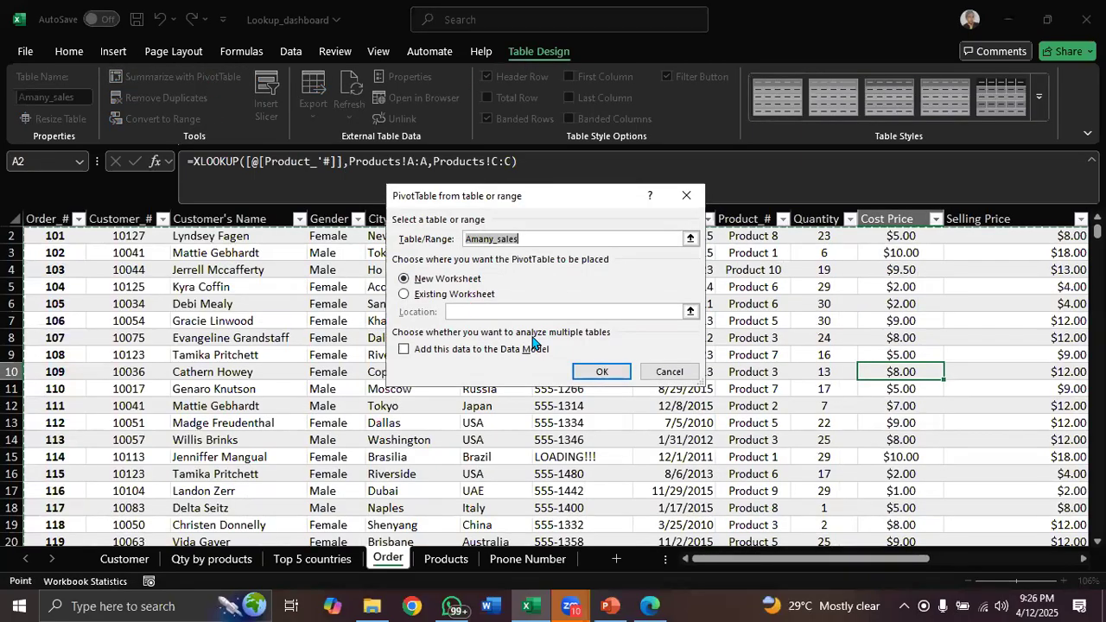
{"action": "left_click", "coordinate": [596, 372]}
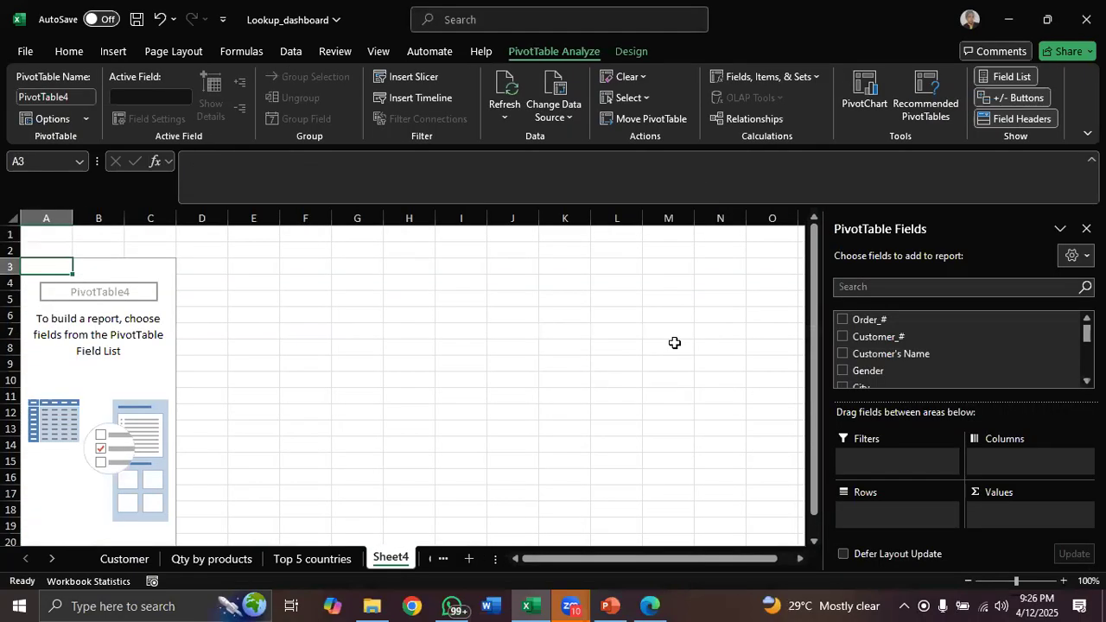
{"action": "scroll", "coordinate": [960, 350], "scroll_direction": "down", "scroll_amount": 2}
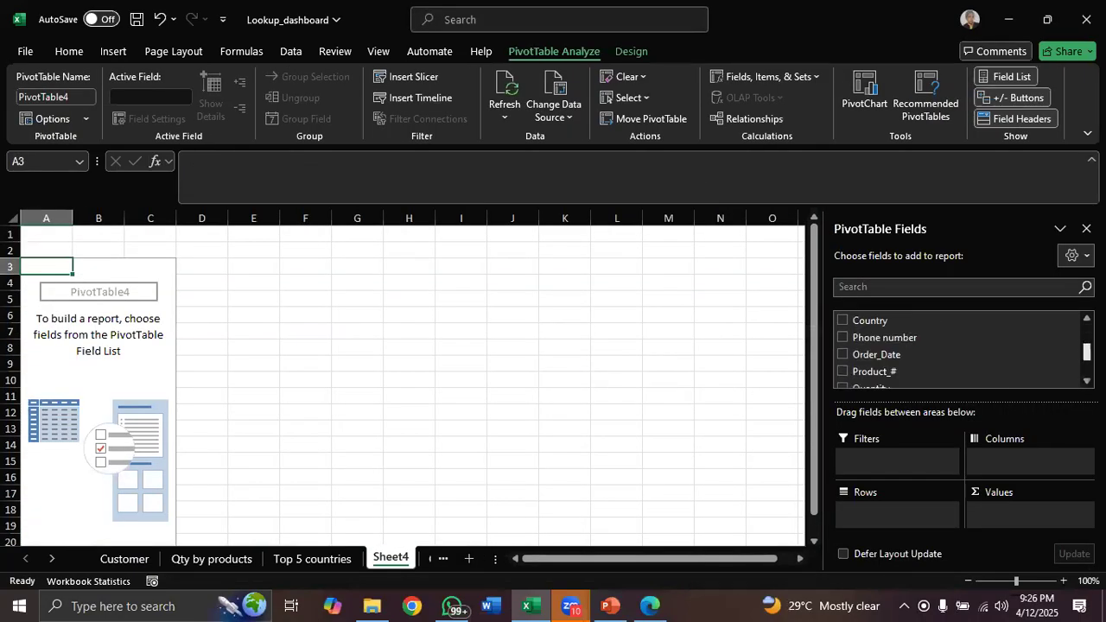
{"action": "scroll", "coordinate": [960, 350], "scroll_direction": "down", "scroll_amount": 2}
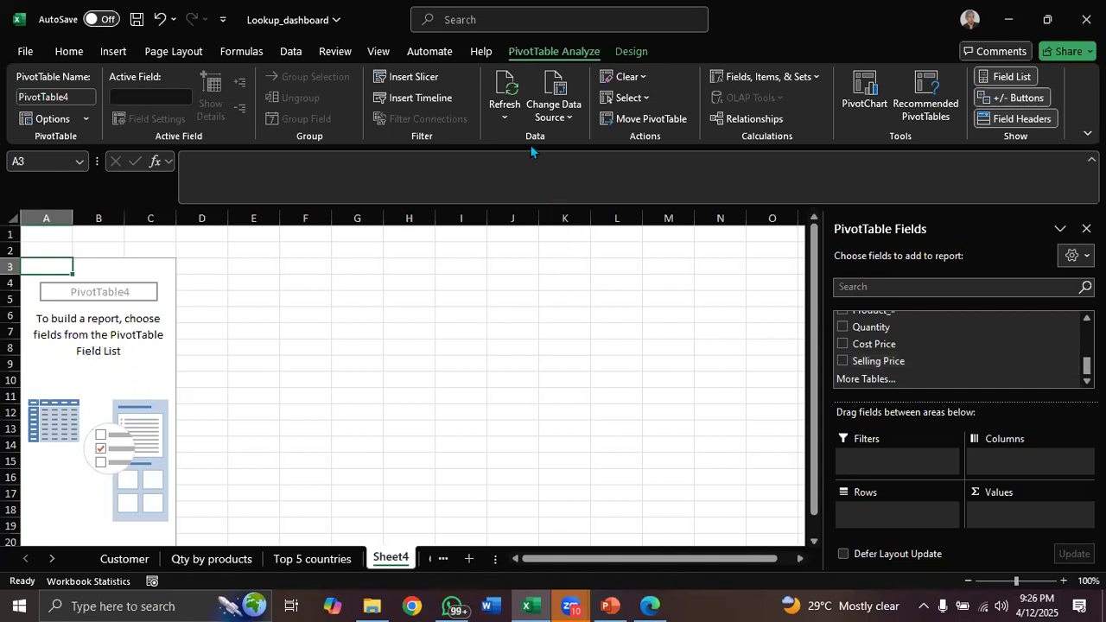
Refresh all PivotTable data so the Expenses, Revenue and Profit fields appear in the field list
{"action": "left_click", "coordinate": [505, 121]}
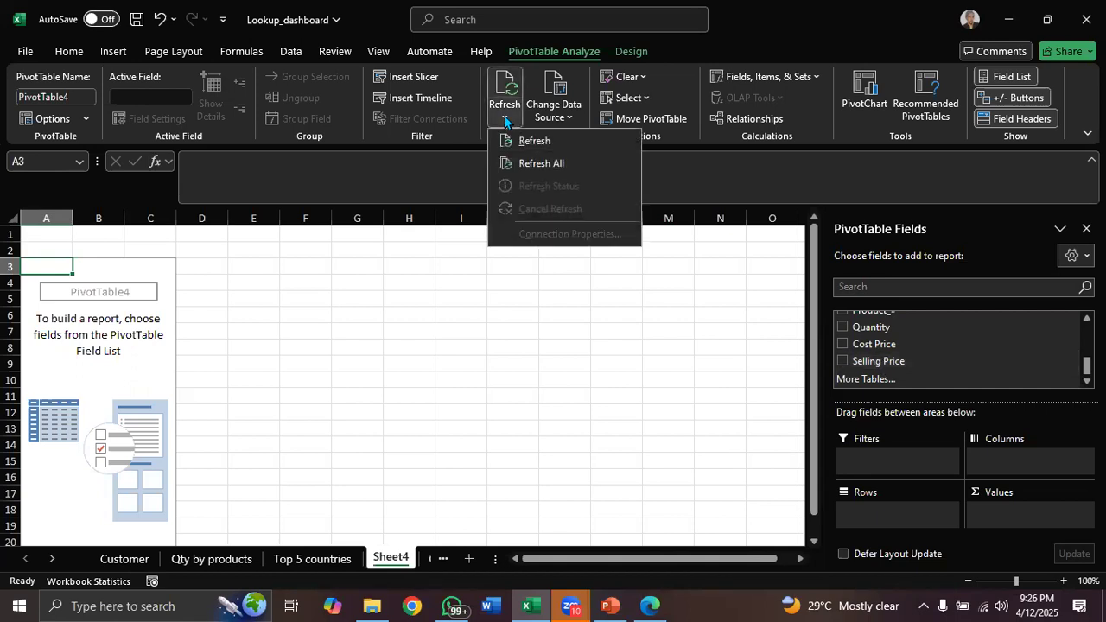
{"action": "left_click", "coordinate": [543, 165]}
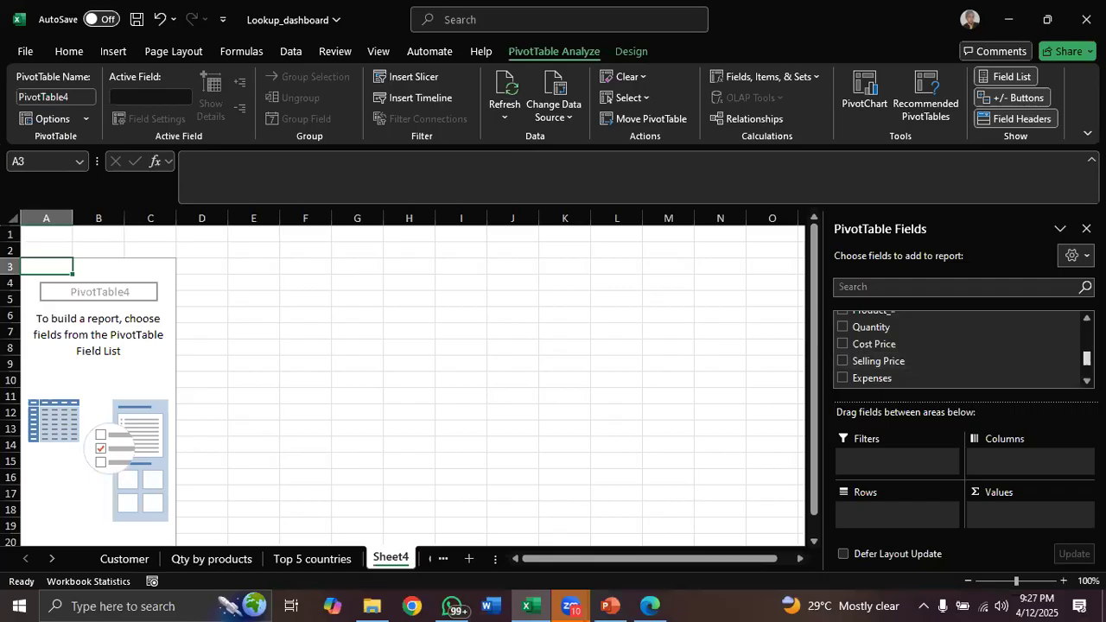
{"action": "scroll", "coordinate": [959, 345], "scroll_direction": "down", "scroll_amount": 1}
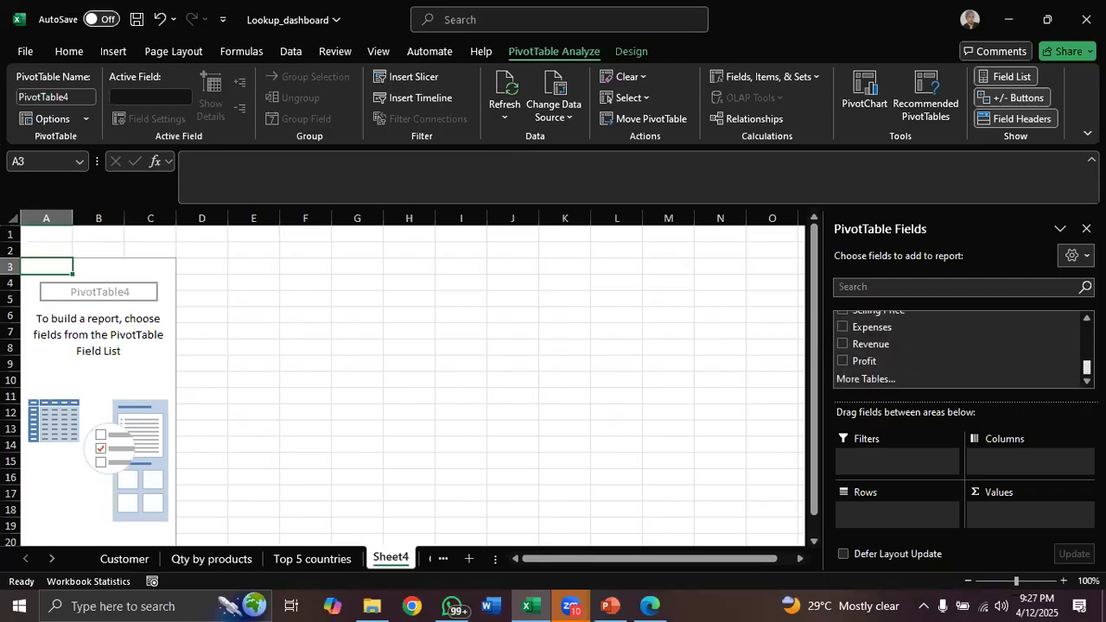
{"action": "scroll", "coordinate": [959, 346], "scroll_direction": "up", "scroll_amount": 2}
{"action": "scroll", "coordinate": [959, 346], "scroll_direction": "up", "scroll_amount": 3}
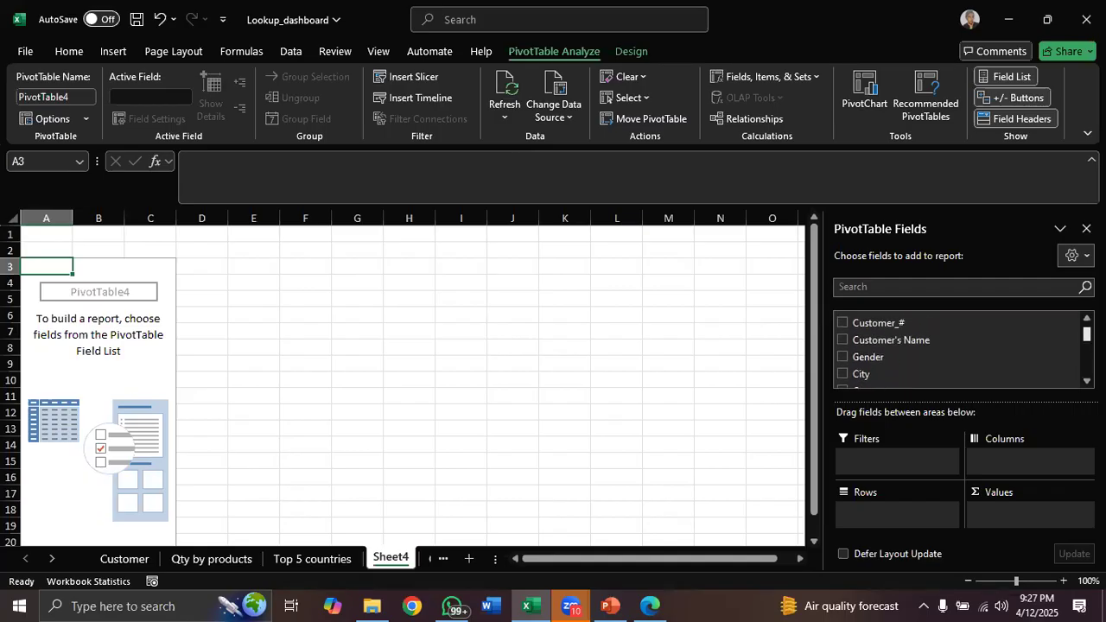
{"action": "scroll", "coordinate": [959, 346], "scroll_direction": "up", "scroll_amount": 1}
{"action": "left_click_drag", "start_coordinate": [1087, 332], "coordinate": [1086, 334]}
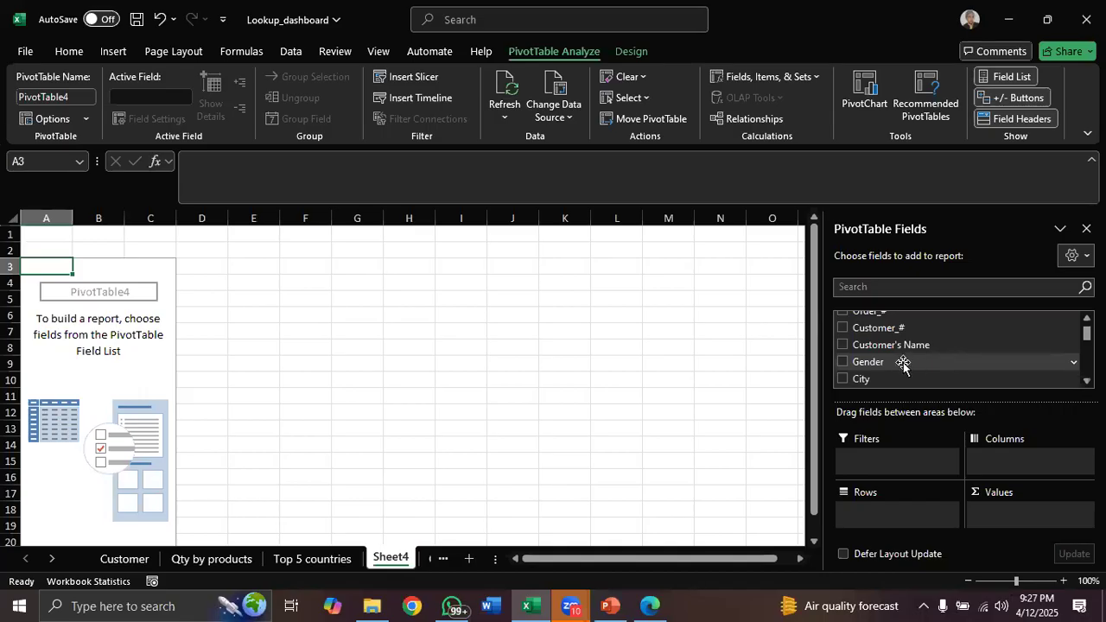
Put Gender in the PivotTable rows and Sum of Profit in its values
{"action": "left_click_drag", "start_coordinate": [902, 364], "coordinate": [887, 429]}
{"action": "left_click_drag", "start_coordinate": [877, 491], "coordinate": [874, 512]}
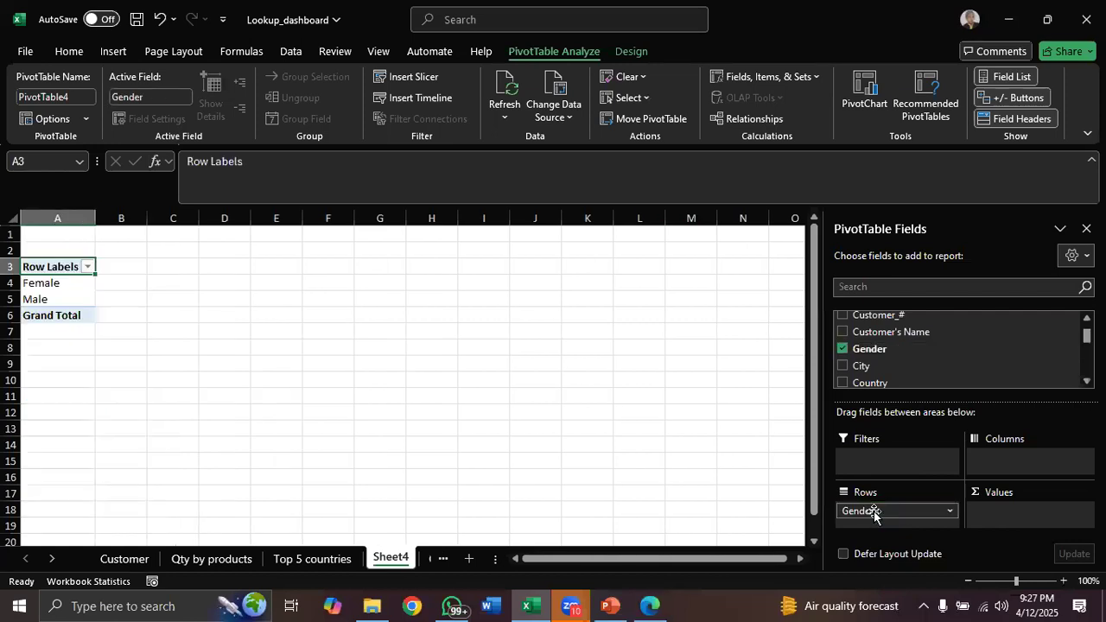
{"action": "scroll", "coordinate": [959, 348], "scroll_direction": "down", "scroll_amount": 5}
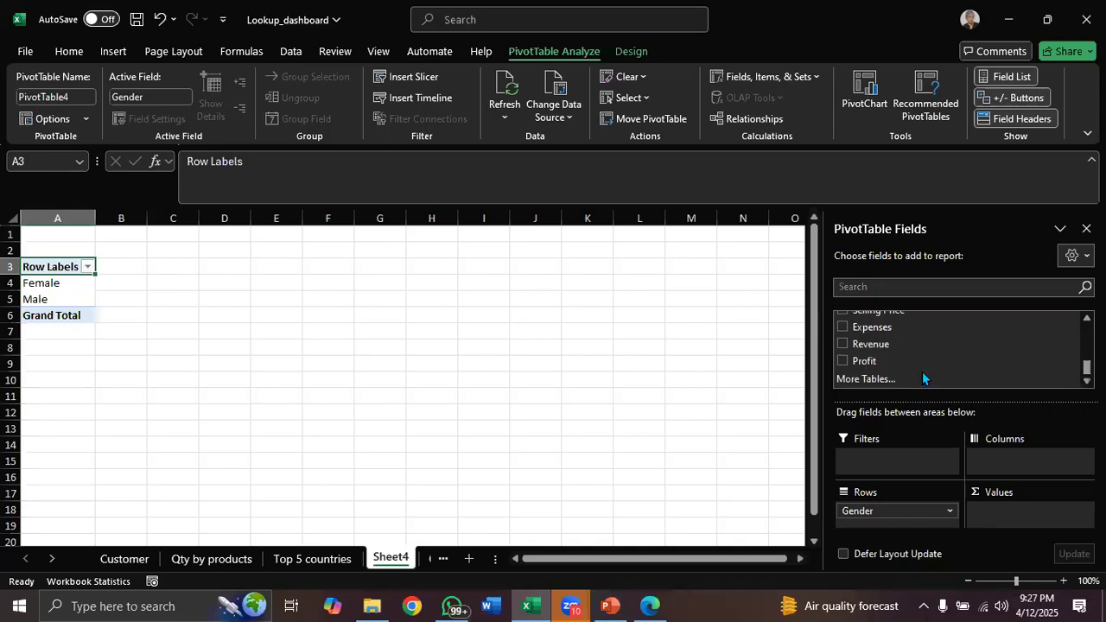
{"action": "left_click_drag", "start_coordinate": [877, 362], "coordinate": [1000, 510]}
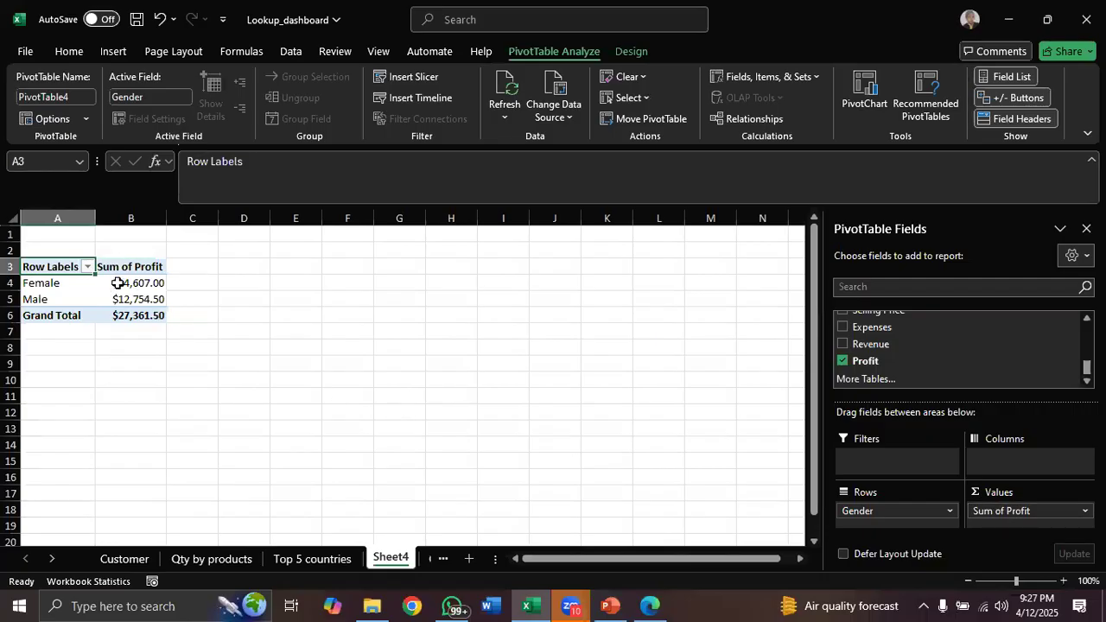
Review the profit by gender values and the Qty by products and Top 5 countries PivotTables
{"action": "left_click", "coordinate": [118, 283]}
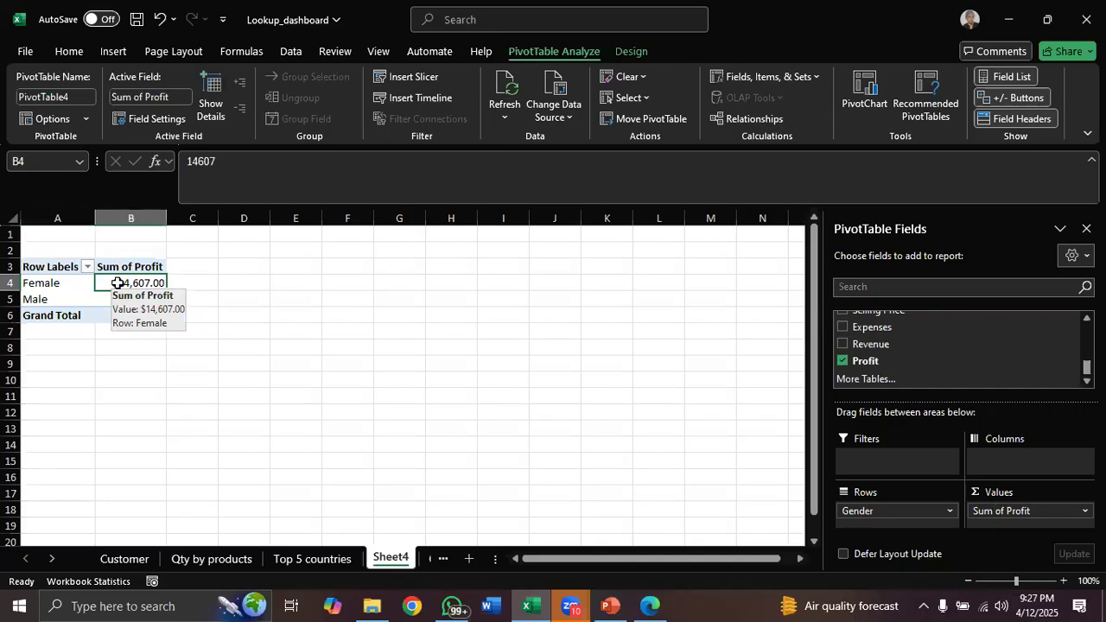
{"action": "left_click", "coordinate": [106, 297]}
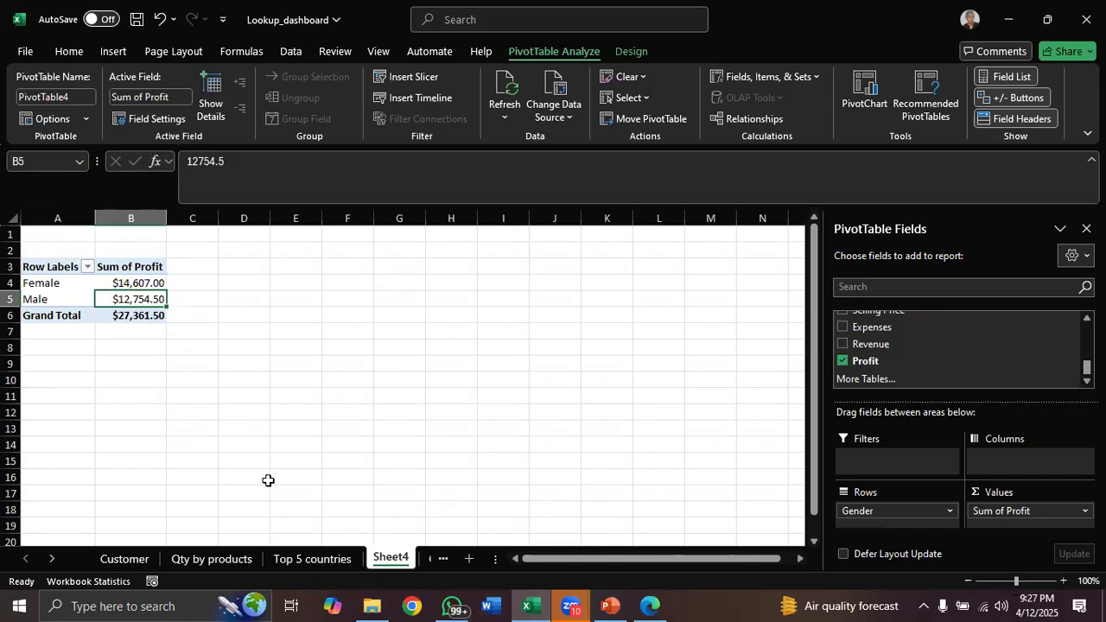
{"action": "left_click", "coordinate": [309, 559]}
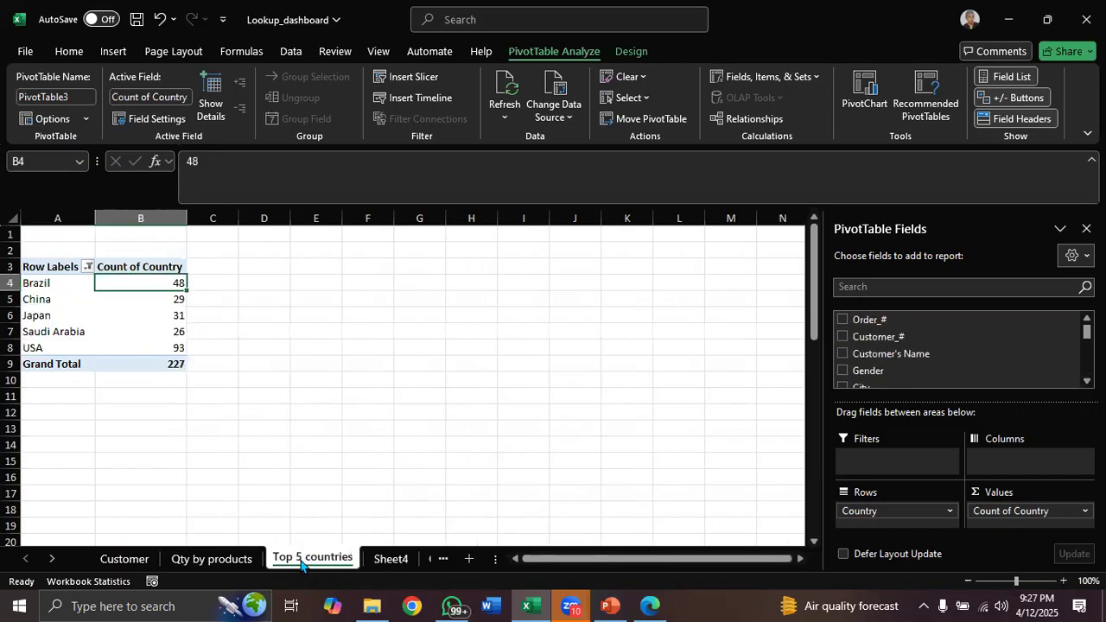
{"action": "left_click", "coordinate": [231, 562]}
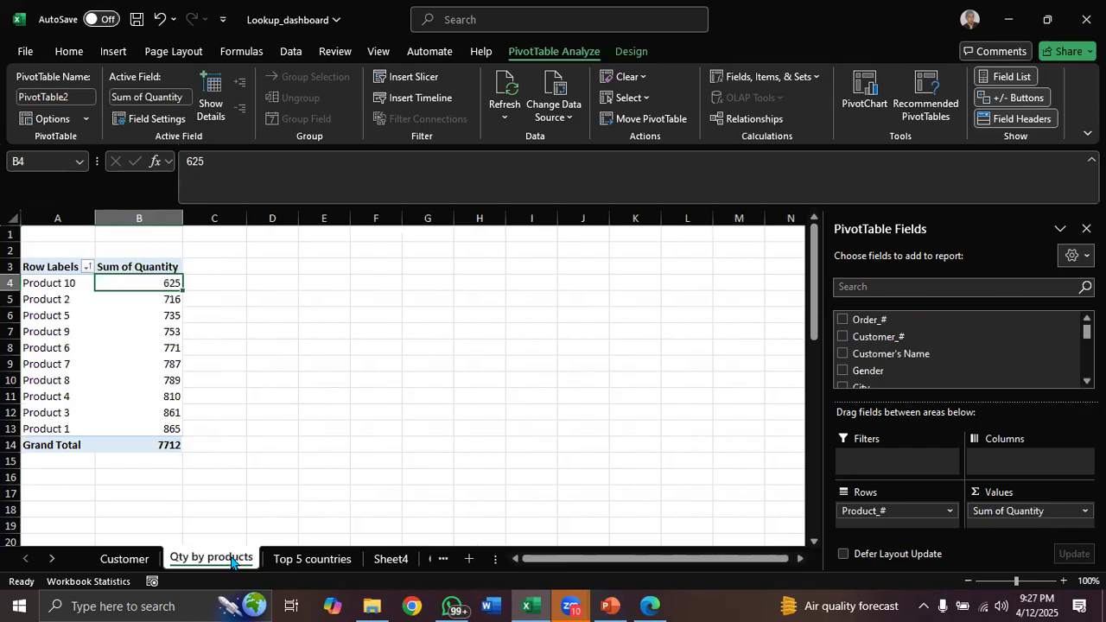
{"action": "left_click", "coordinate": [288, 561]}
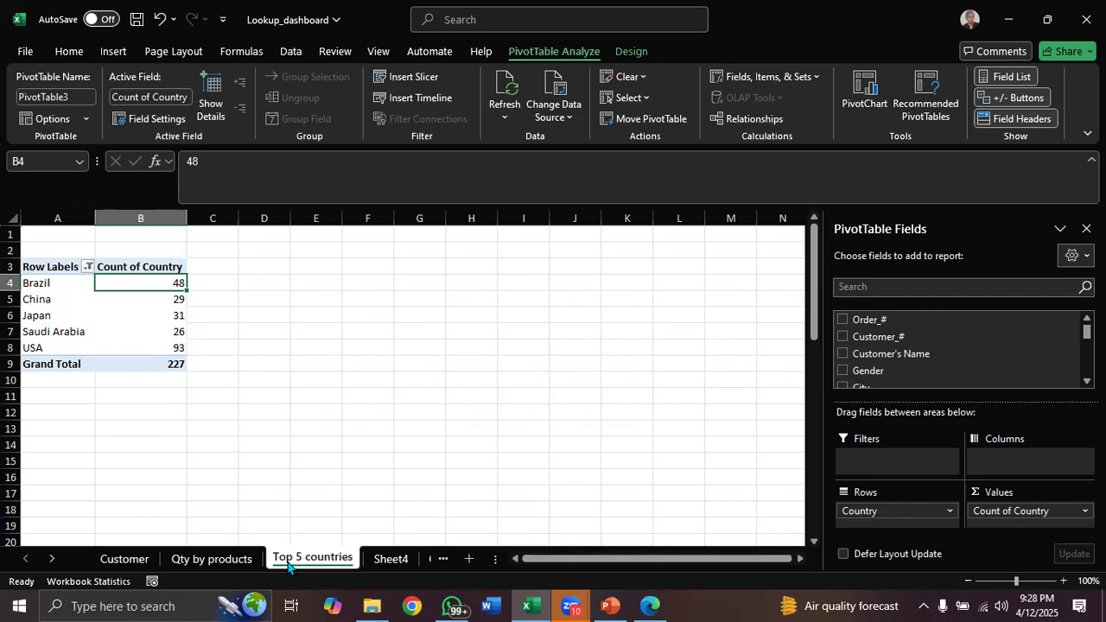
{"action": "double_click", "coordinate": [289, 566]}
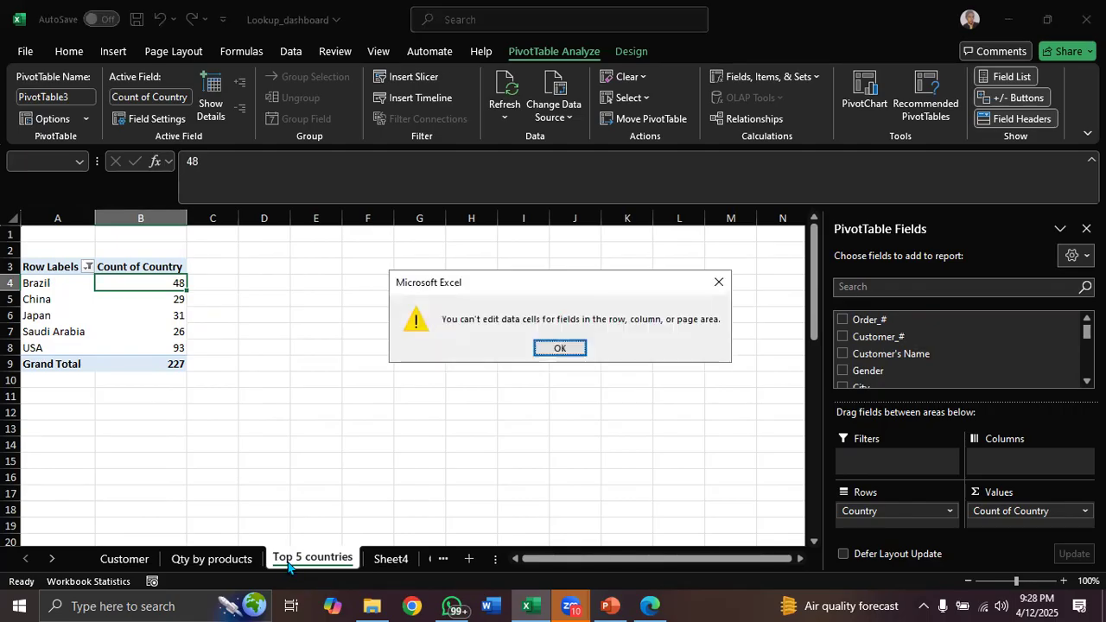
{"action": "left_click", "coordinate": [718, 282]}
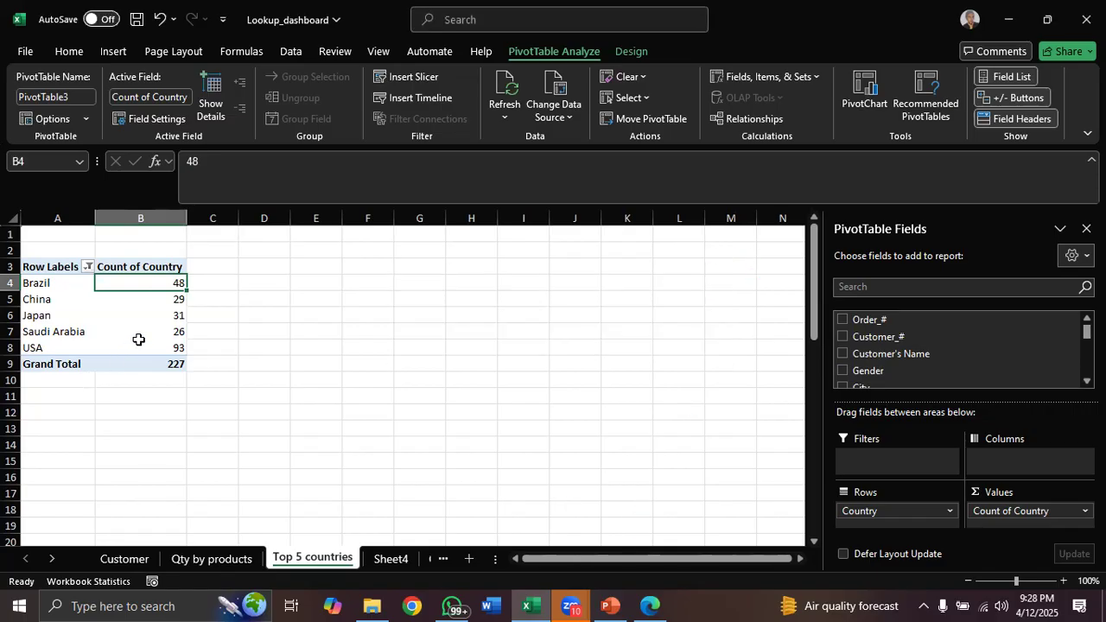
{"action": "mouse_move", "coordinate": [139, 339]}
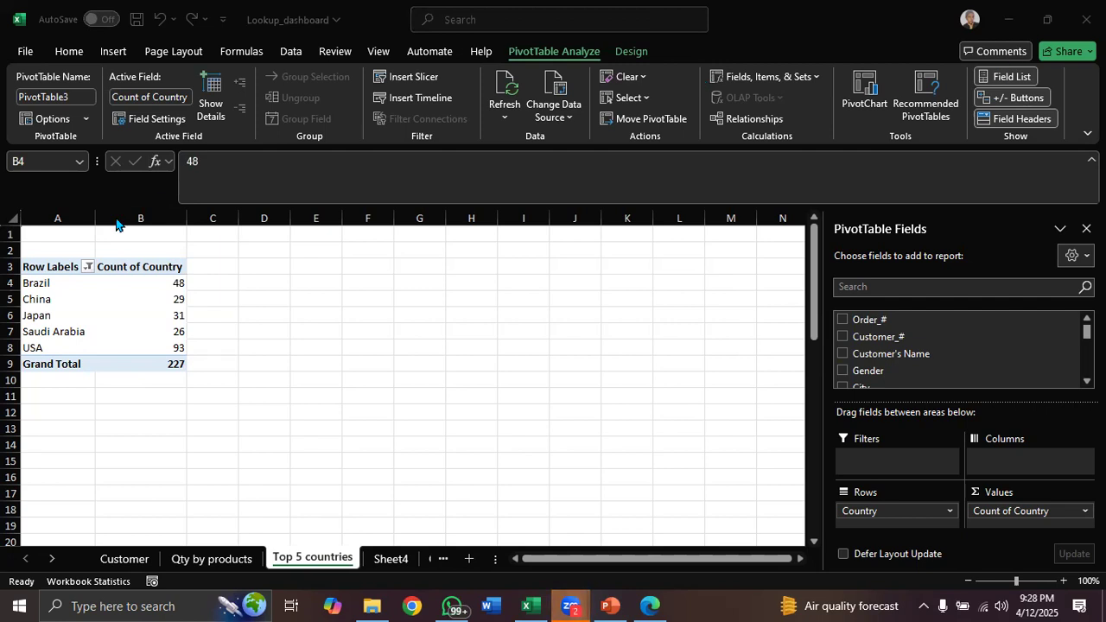
{"action": "left_click", "coordinate": [143, 362]}
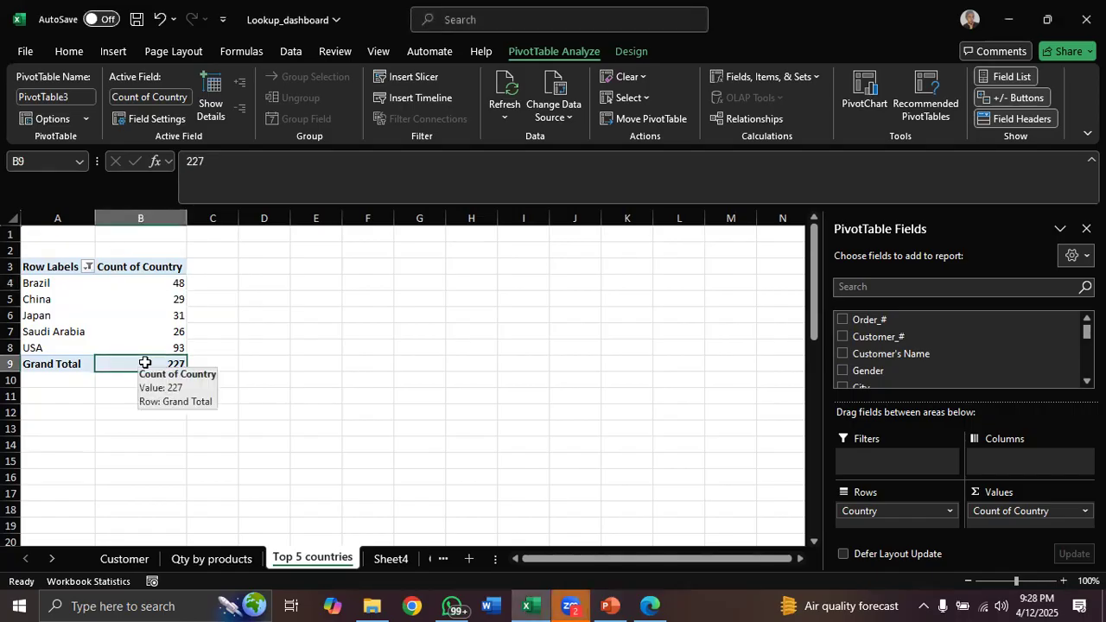
{"action": "left_click", "coordinate": [158, 316]}
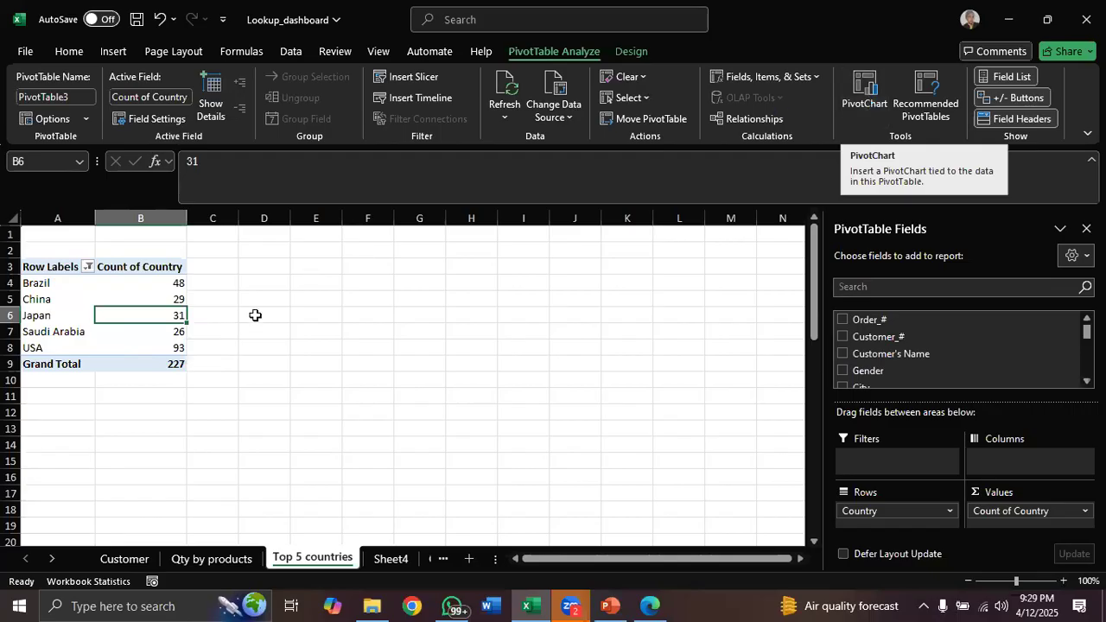
Try a clustered column PivotChart of the top 5 countries, reposition it, and delete it
{"action": "left_click", "coordinate": [867, 101]}
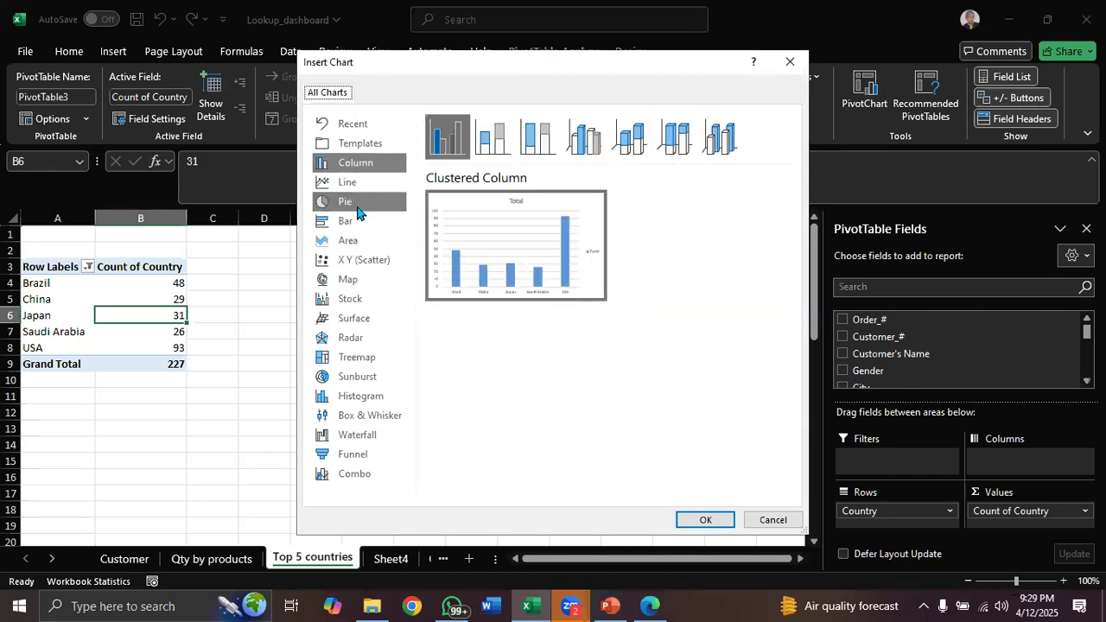
{"action": "mouse_move", "coordinate": [526, 261]}
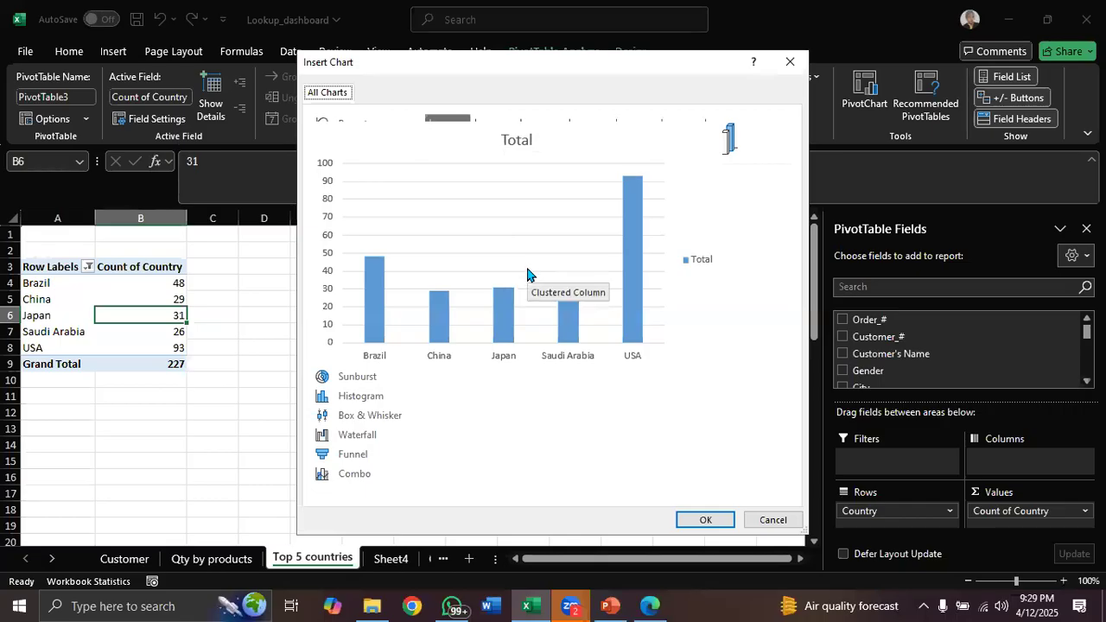
{"action": "left_click", "coordinate": [706, 522]}
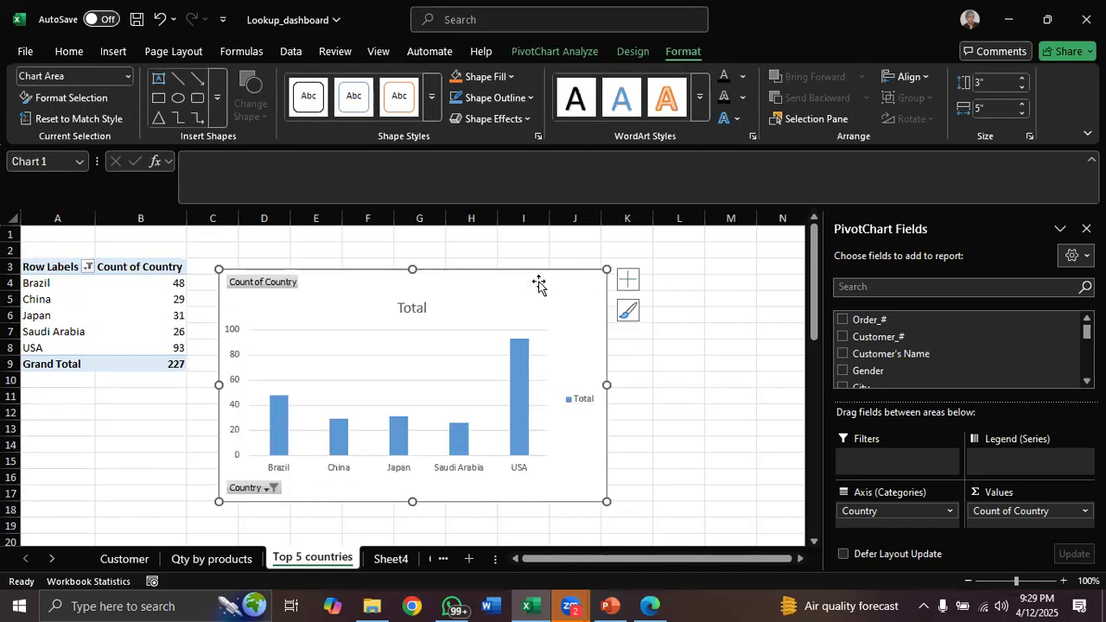
{"action": "left_click_drag", "start_coordinate": [539, 285], "coordinate": [631, 280]}
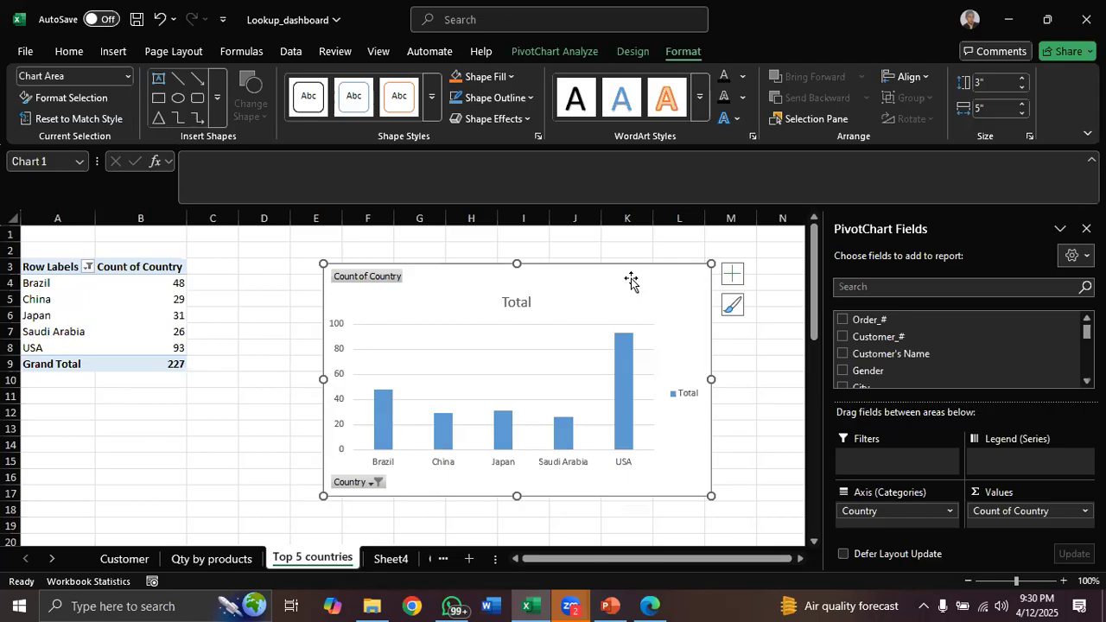
{"action": "key", "text": "Delete"}
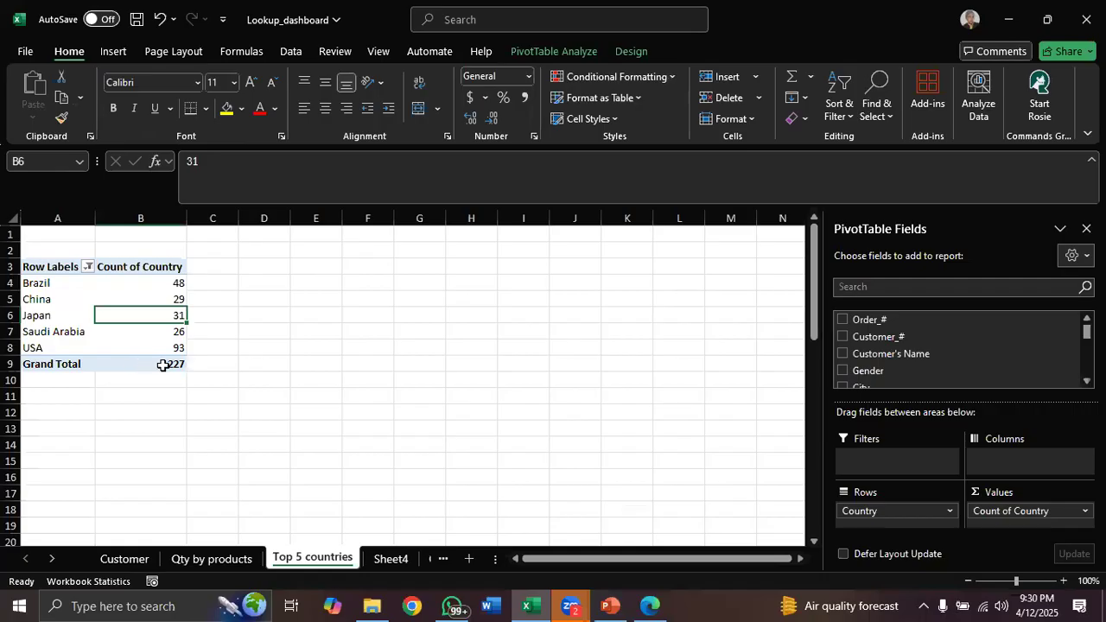
{"action": "mouse_move", "coordinate": [162, 365]}
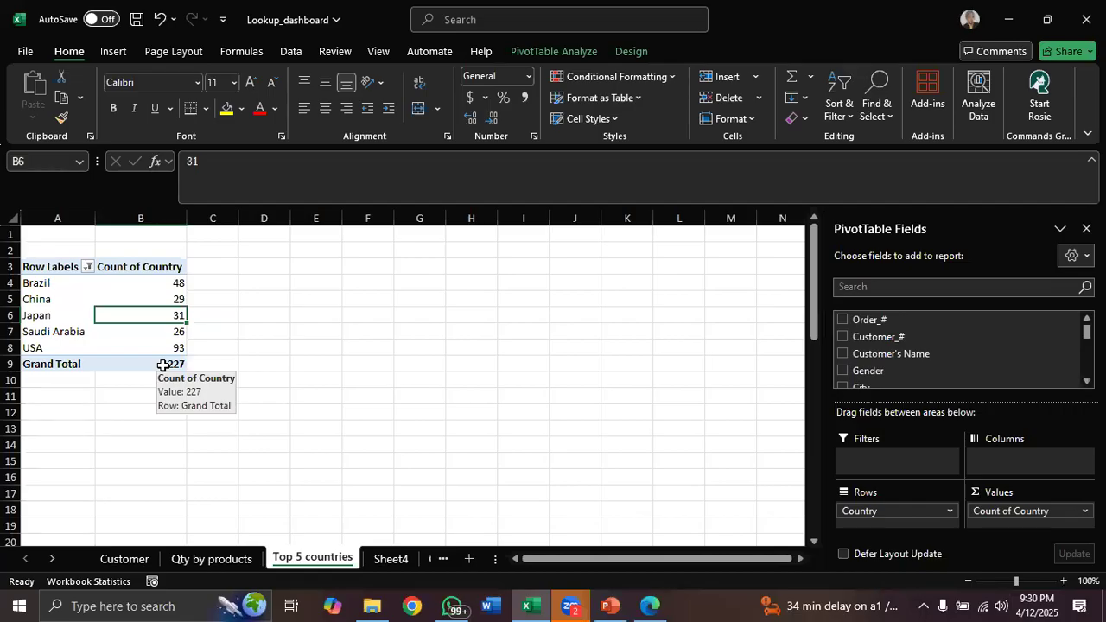
{"action": "left_click", "coordinate": [153, 364]}
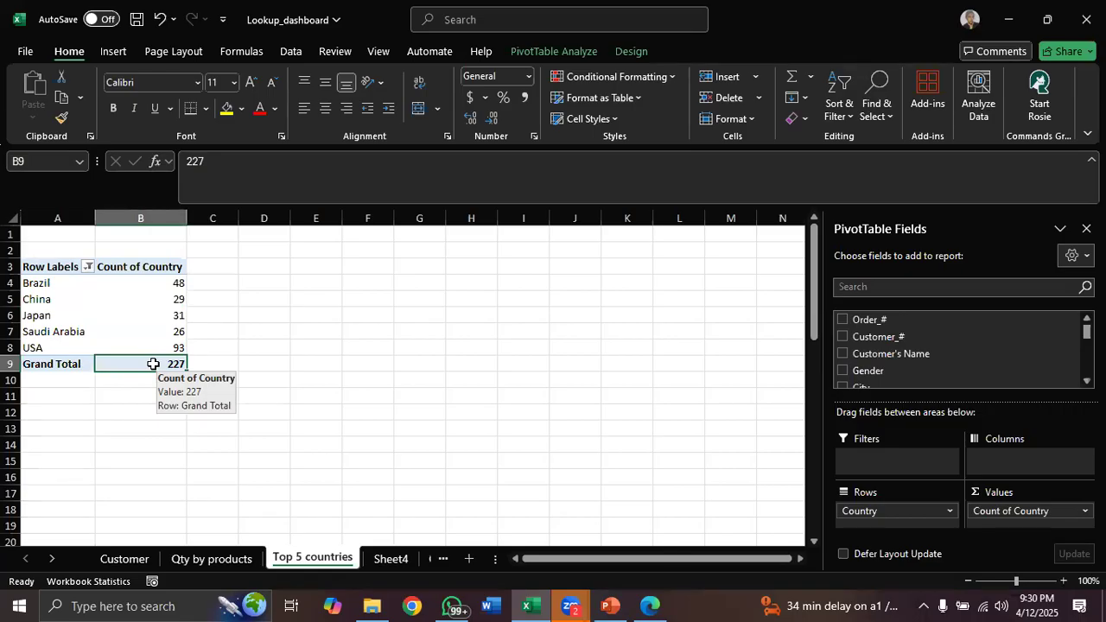
Remove the grand total row from the Top 5 countries PivotTable
{"action": "right_click", "coordinate": [153, 364]}
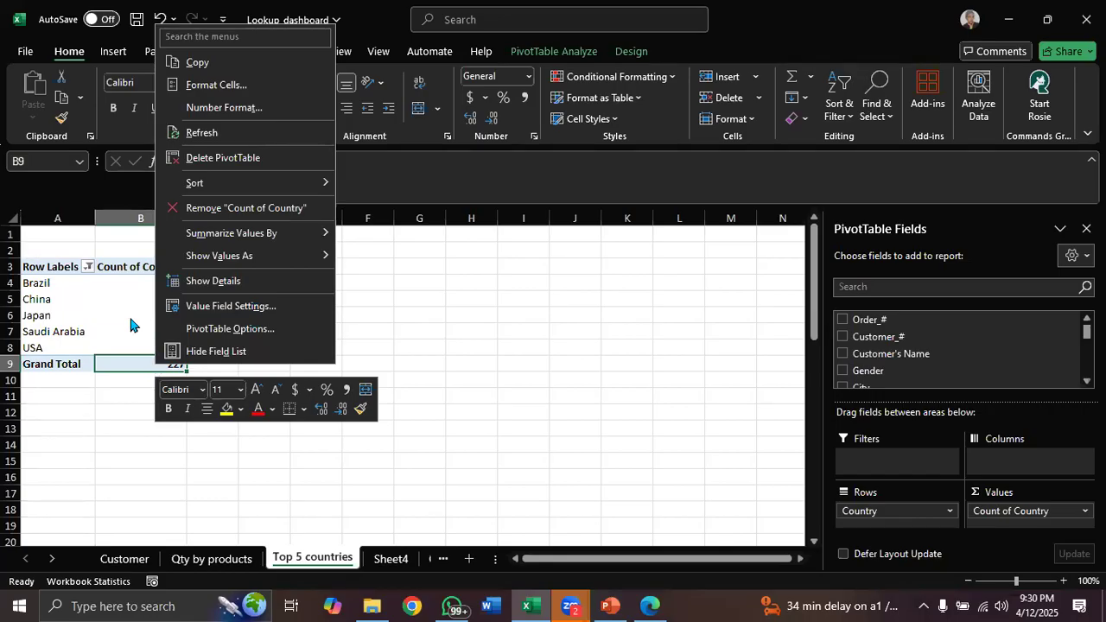
{"action": "key", "text": "Escape"}
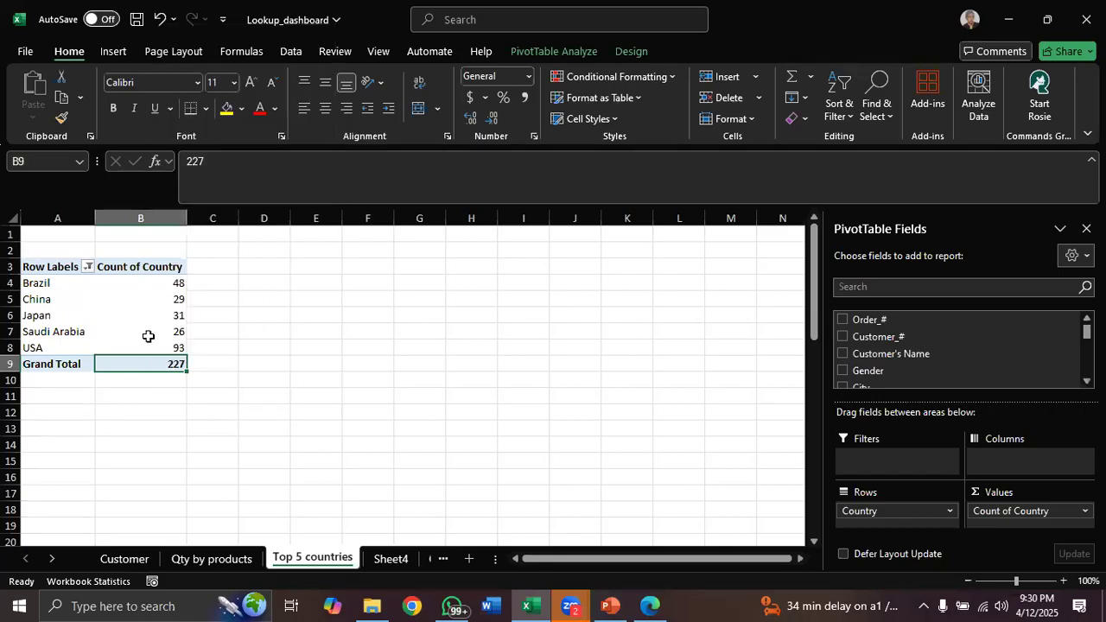
{"action": "left_click", "coordinate": [58, 364]}
{"action": "right_click", "coordinate": [59, 363]}
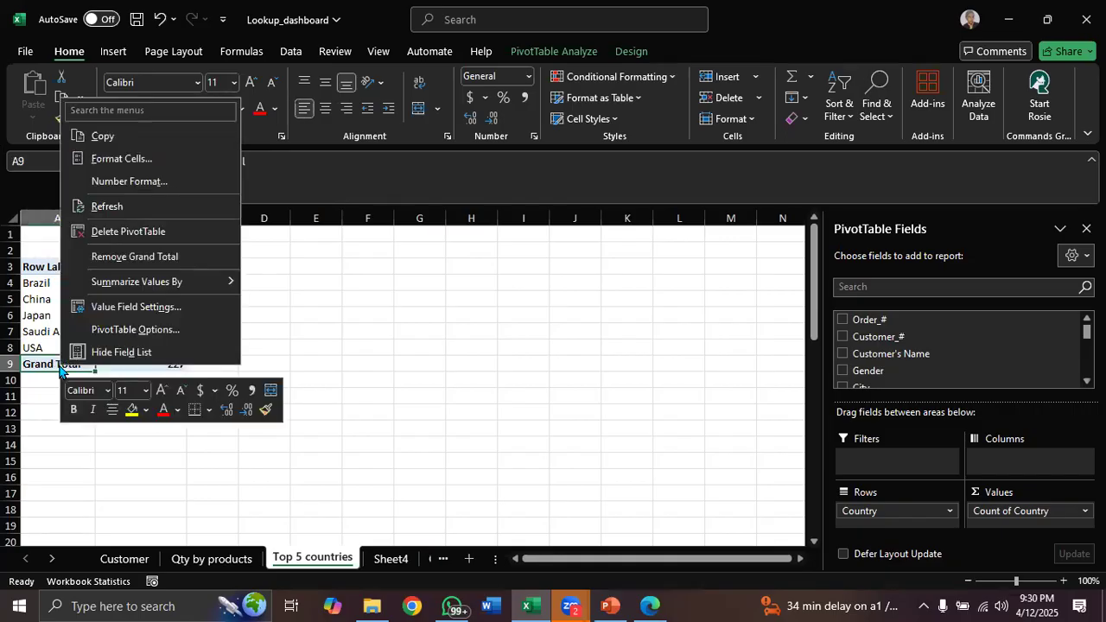
{"action": "key", "text": "Escape"}
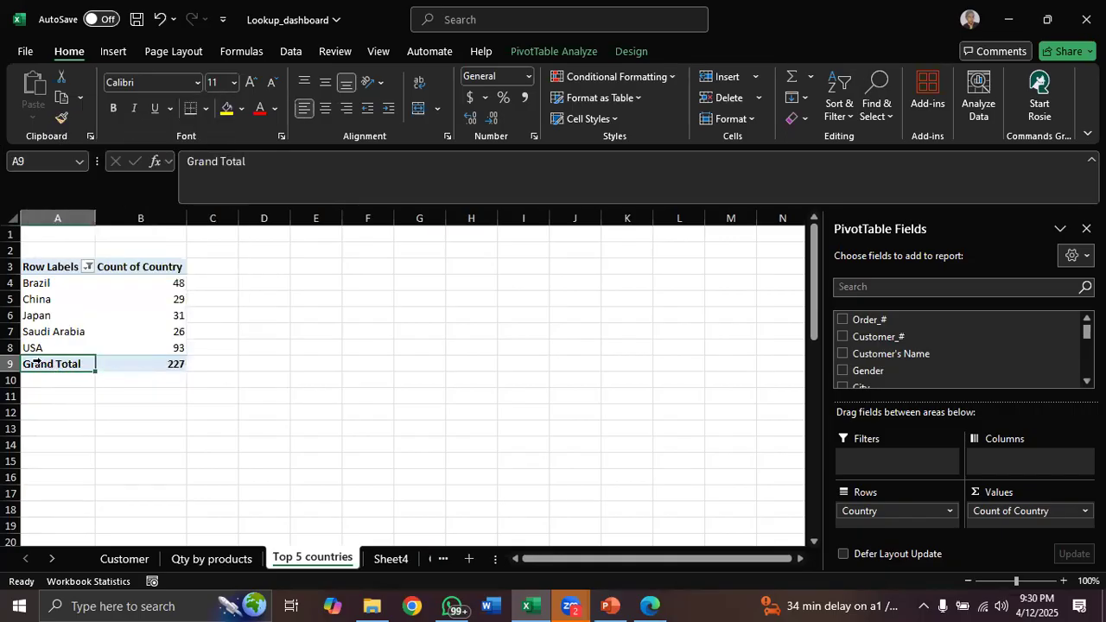
{"action": "right_click", "coordinate": [58, 367]}
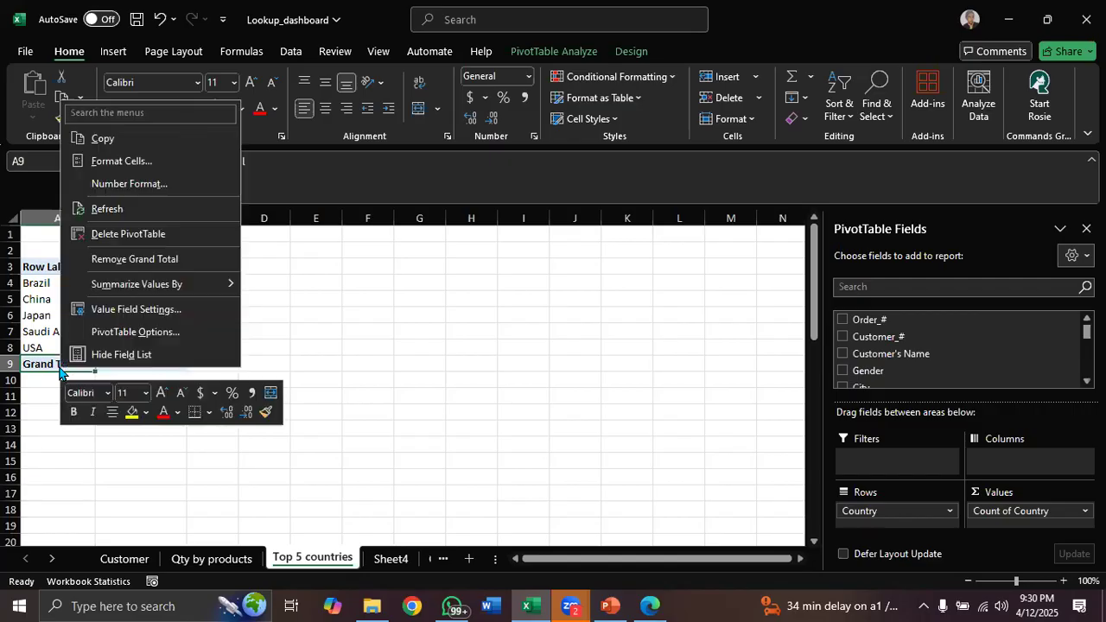
{"action": "left_click", "coordinate": [134, 259]}
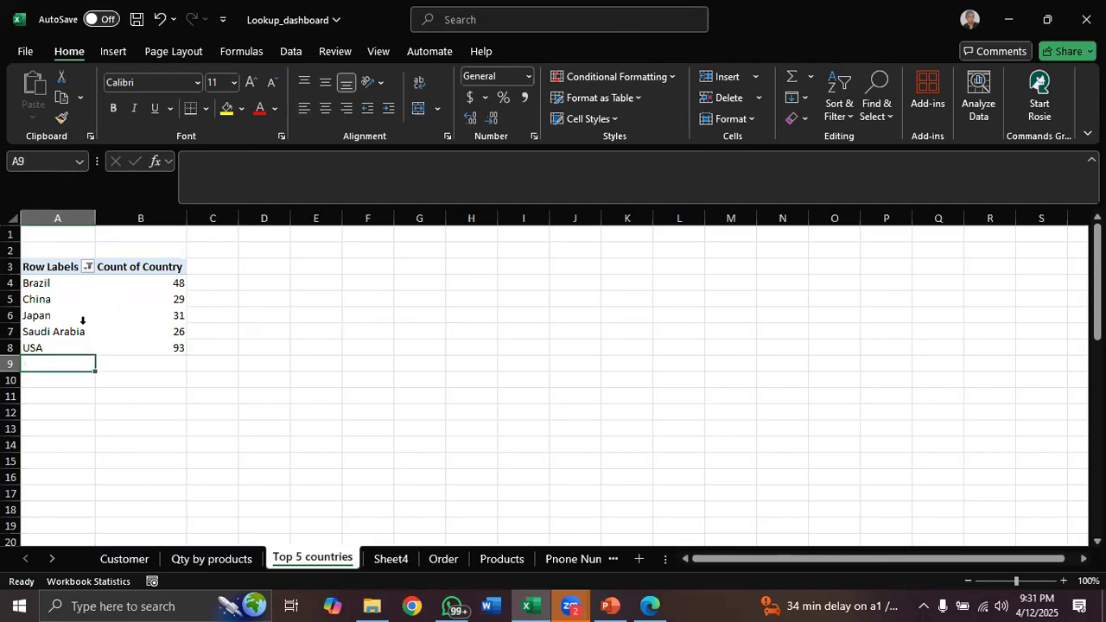
Sort the Top 5 countries PivotTable by Count of Country from largest to smallest
{"action": "left_click", "coordinate": [74, 306]}
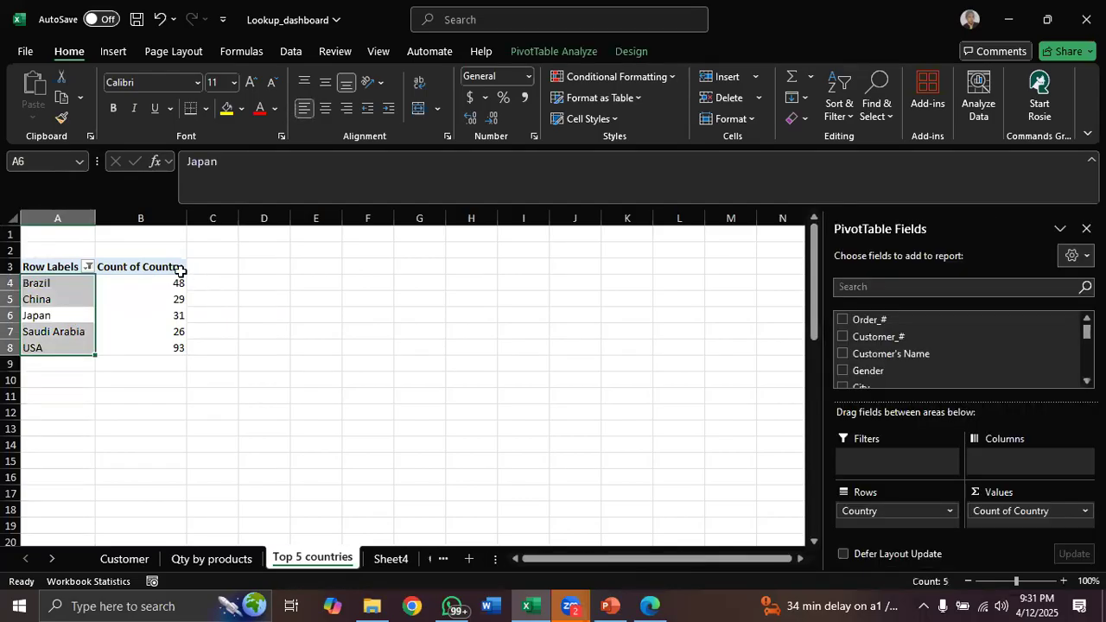
{"action": "left_click", "coordinate": [153, 299]}
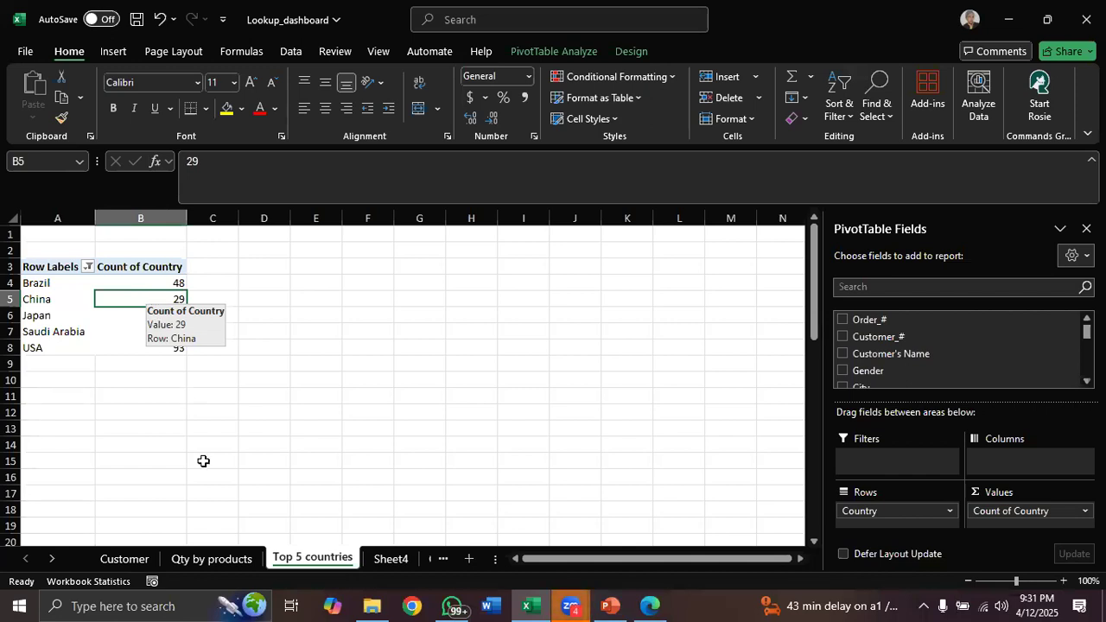
{"action": "left_click", "coordinate": [210, 560]}
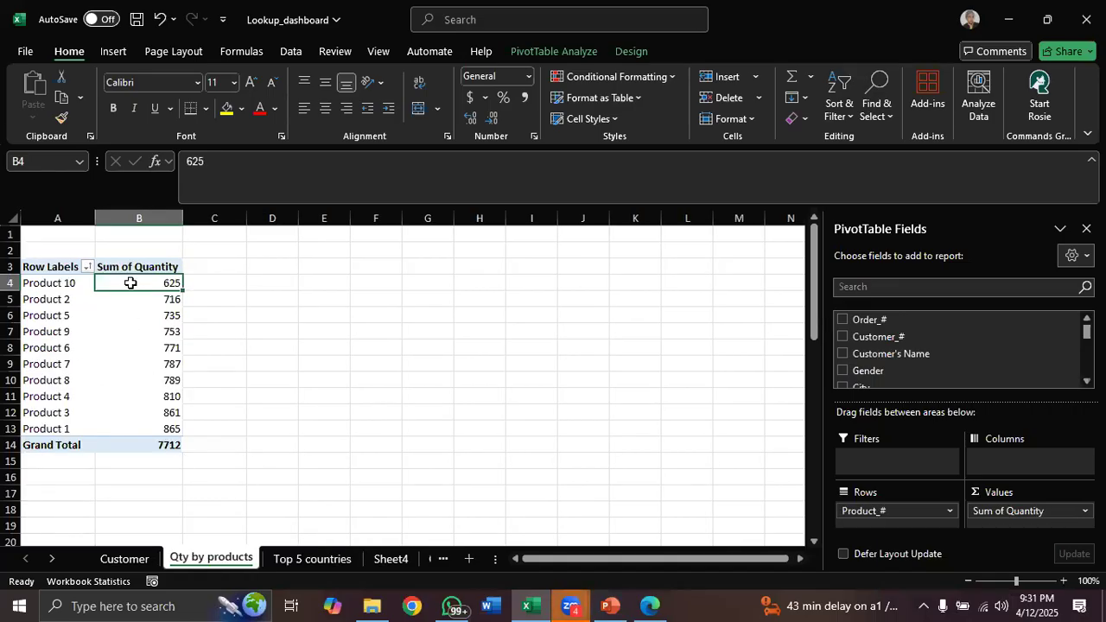
{"action": "mouse_move", "coordinate": [131, 283]}
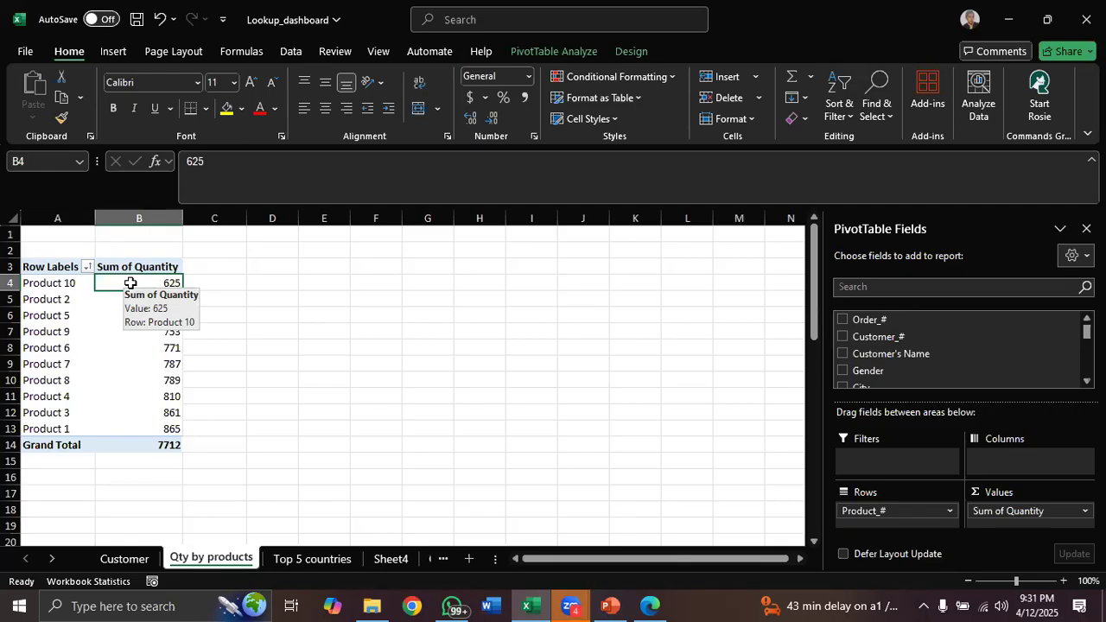
{"action": "left_click", "coordinate": [313, 559]}
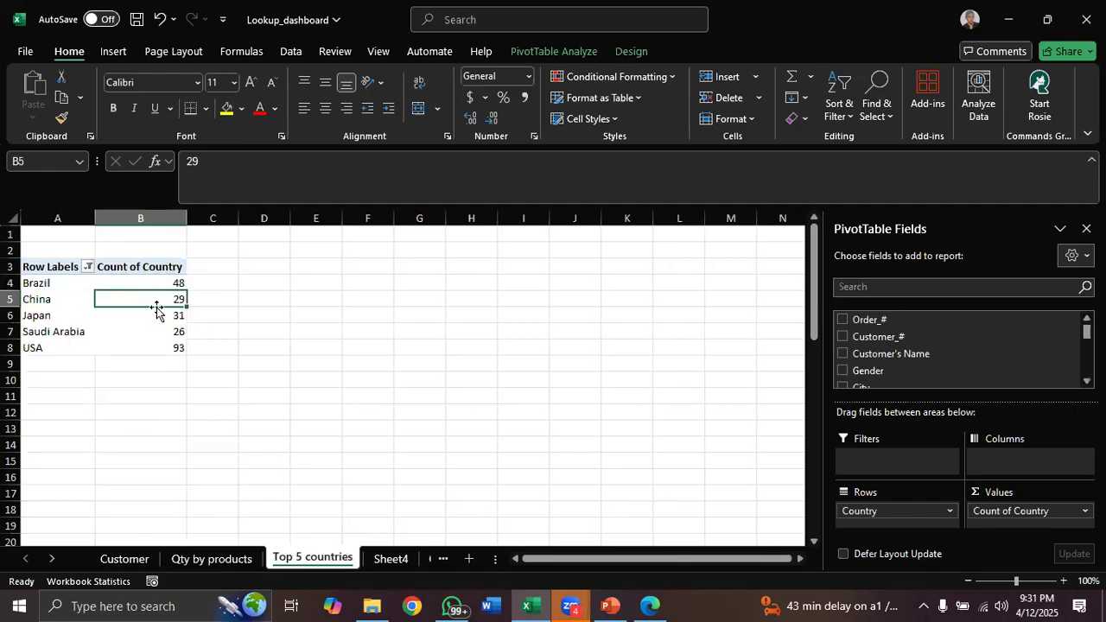
{"action": "mouse_move", "coordinate": [162, 349]}
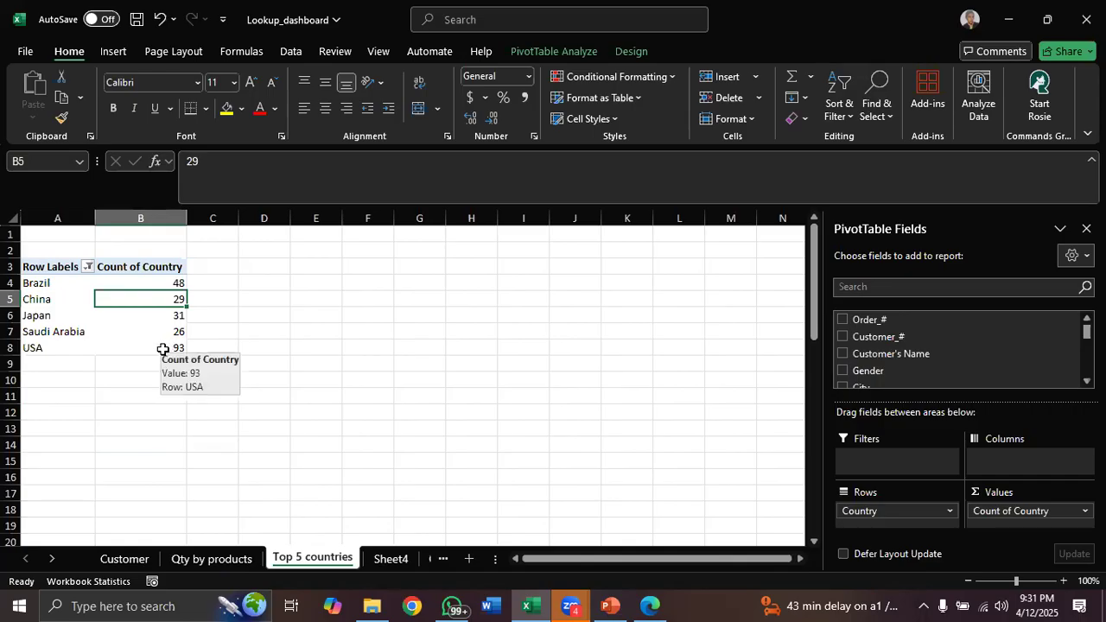
{"action": "right_click", "coordinate": [164, 299]}
{"action": "mouse_move", "coordinate": [306, 419]}
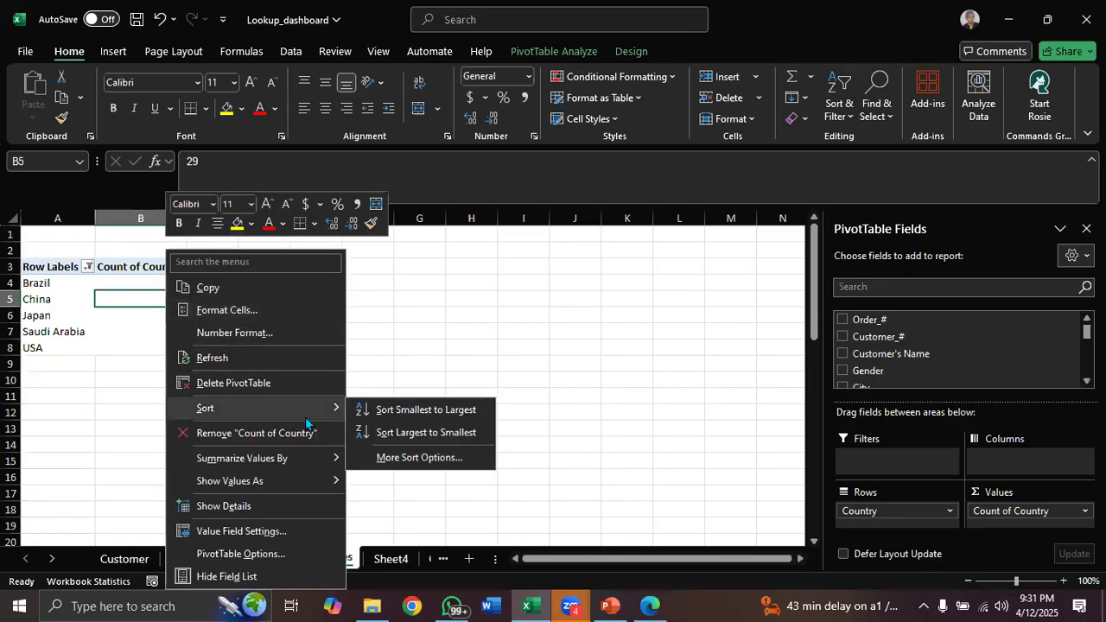
{"action": "left_click", "coordinate": [395, 432]}
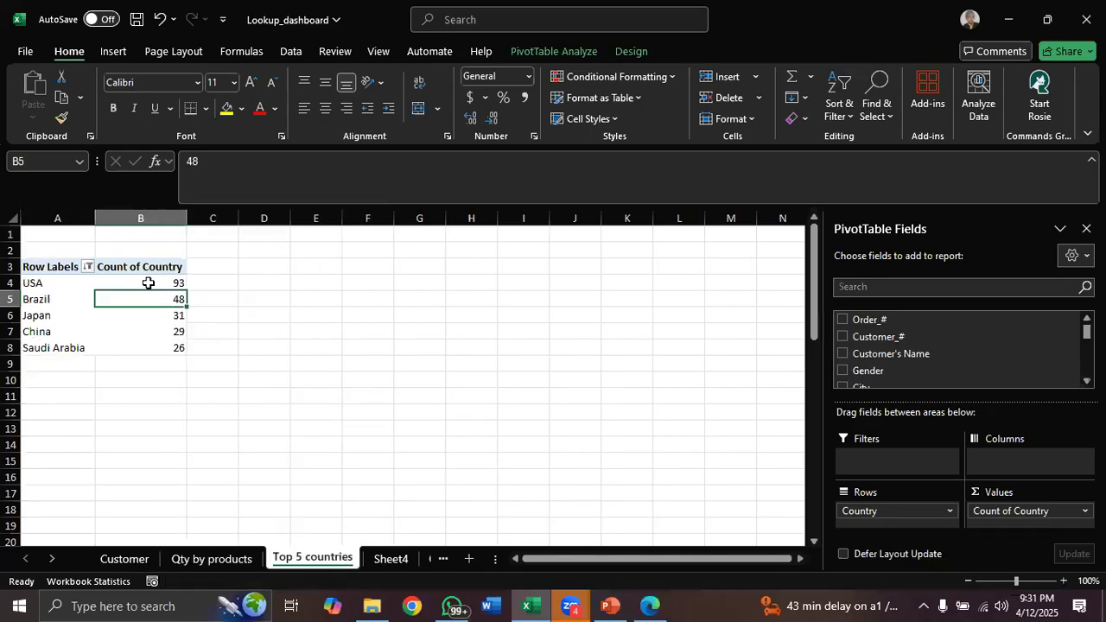
{"action": "left_click", "coordinate": [550, 53]}
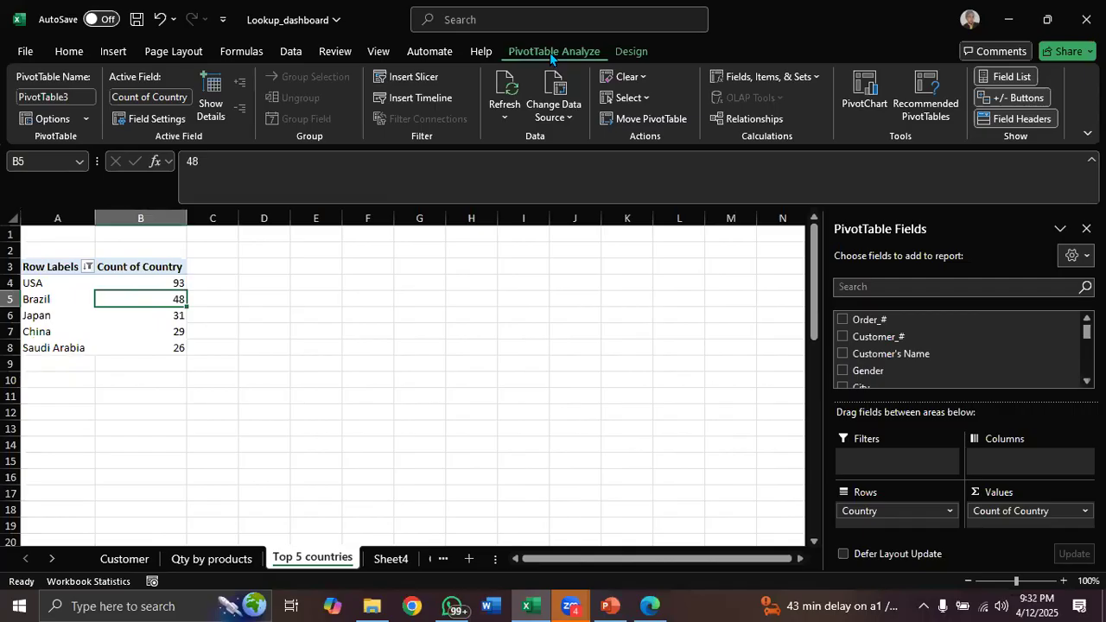
{"action": "left_click", "coordinate": [862, 102]}
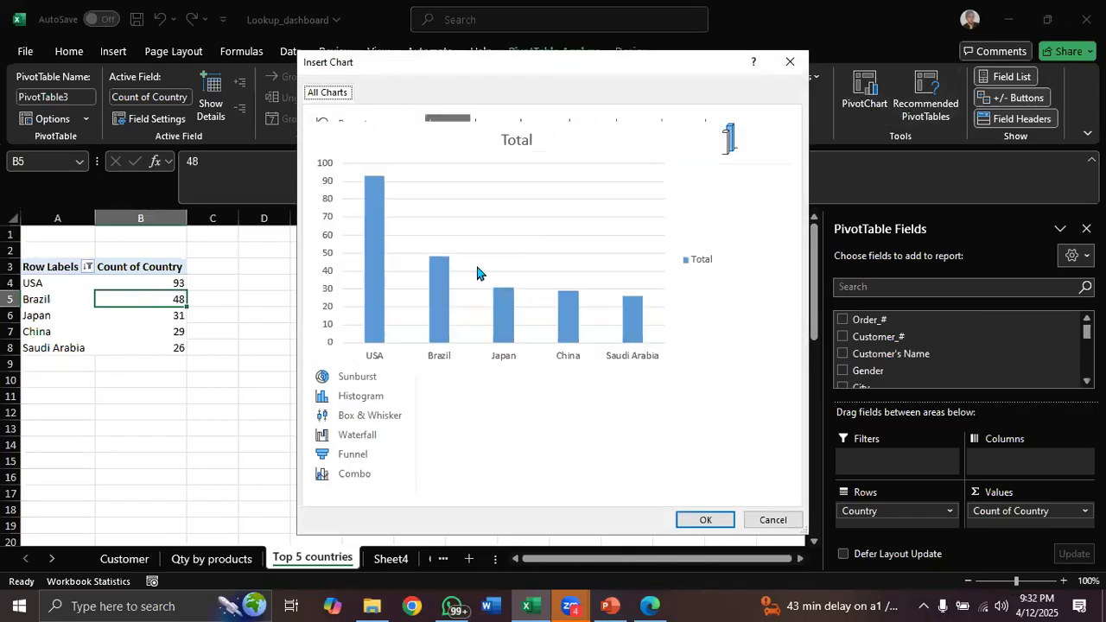
{"action": "mouse_move", "coordinate": [447, 228]}
{"action": "left_click", "coordinate": [791, 62]}
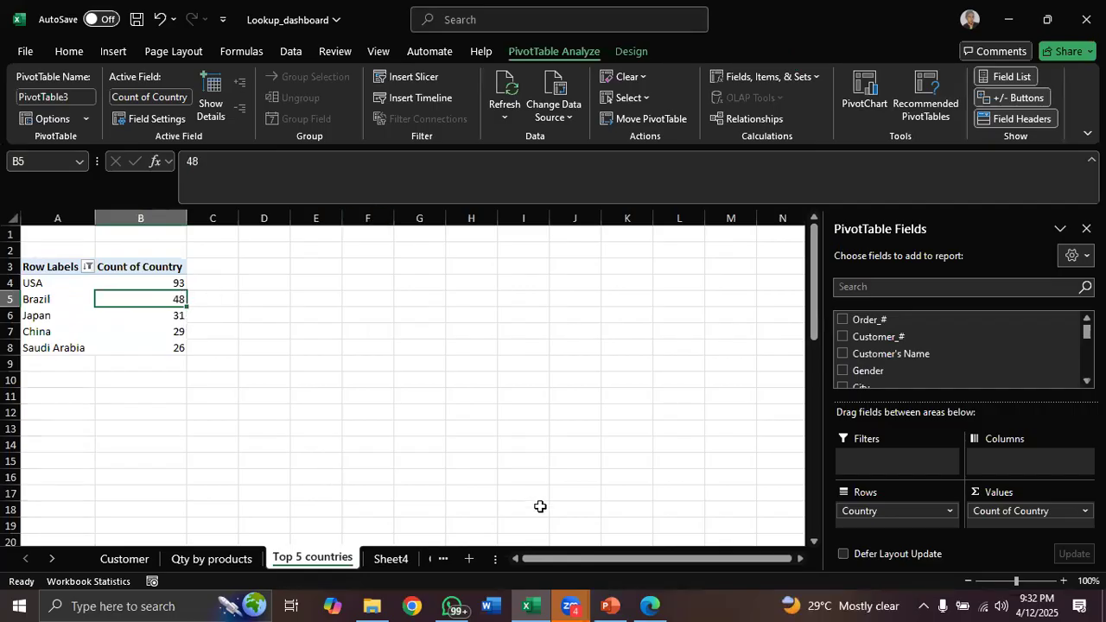
Switch to the data analytics syllabus PDF and review its pivot table and dashboard topics
{"action": "left_click", "coordinate": [650, 605]}
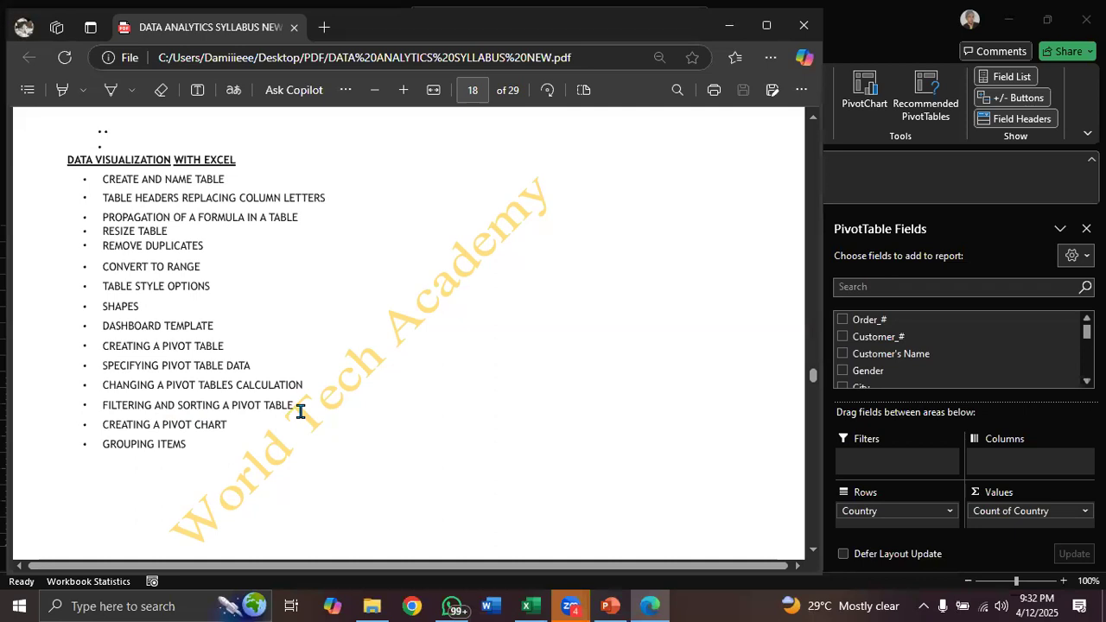
{"action": "scroll", "coordinate": [300, 411], "scroll_direction": "down", "scroll_amount": 5}
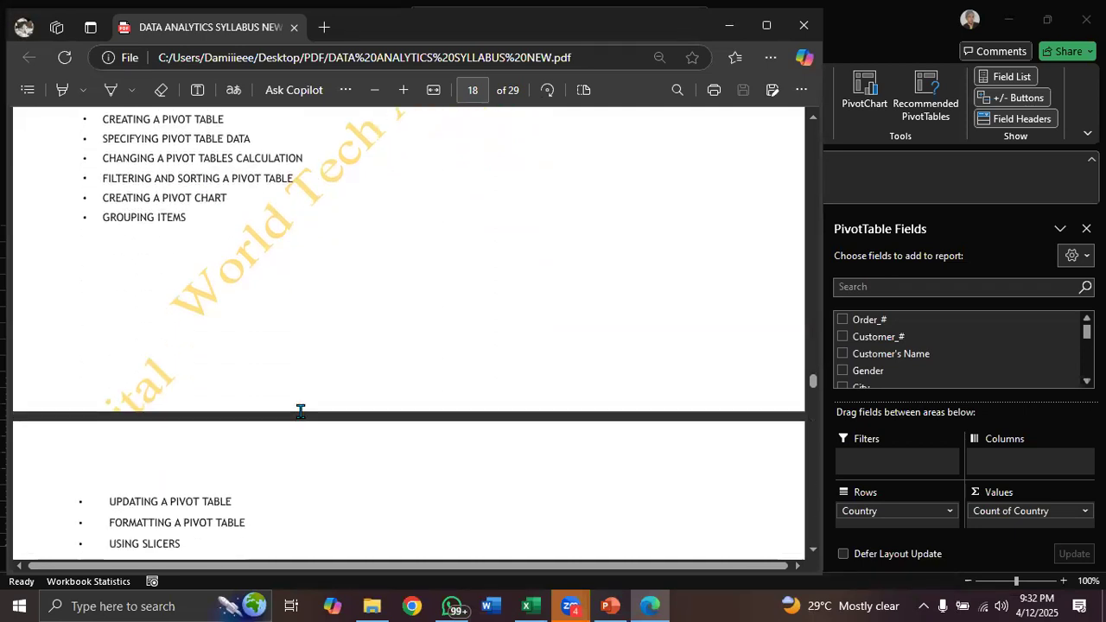
{"action": "scroll", "coordinate": [300, 411], "scroll_direction": "down", "scroll_amount": 1}
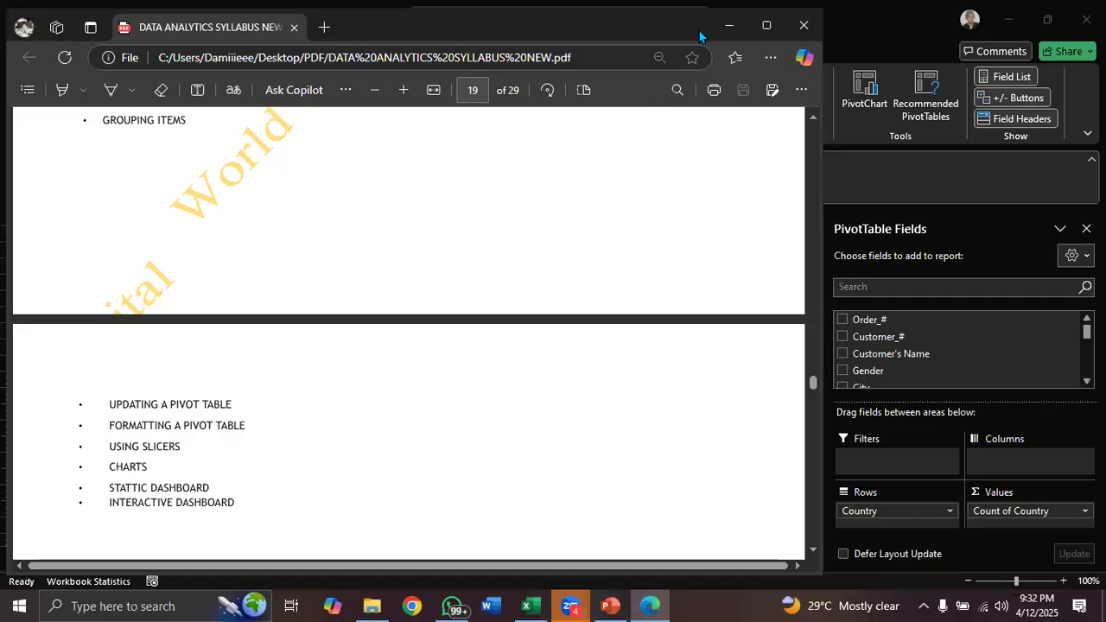
{"action": "left_click", "coordinate": [729, 27]}
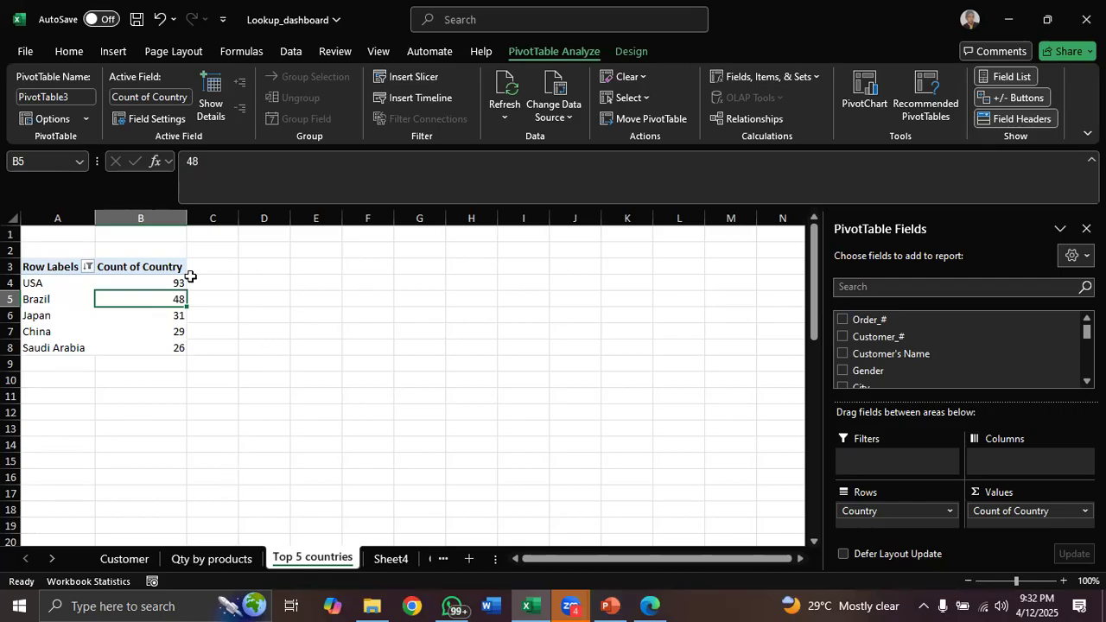
Apply a light yellow PivotTable style to the Top 5 countries PivotTable
{"action": "left_click", "coordinate": [631, 52]}
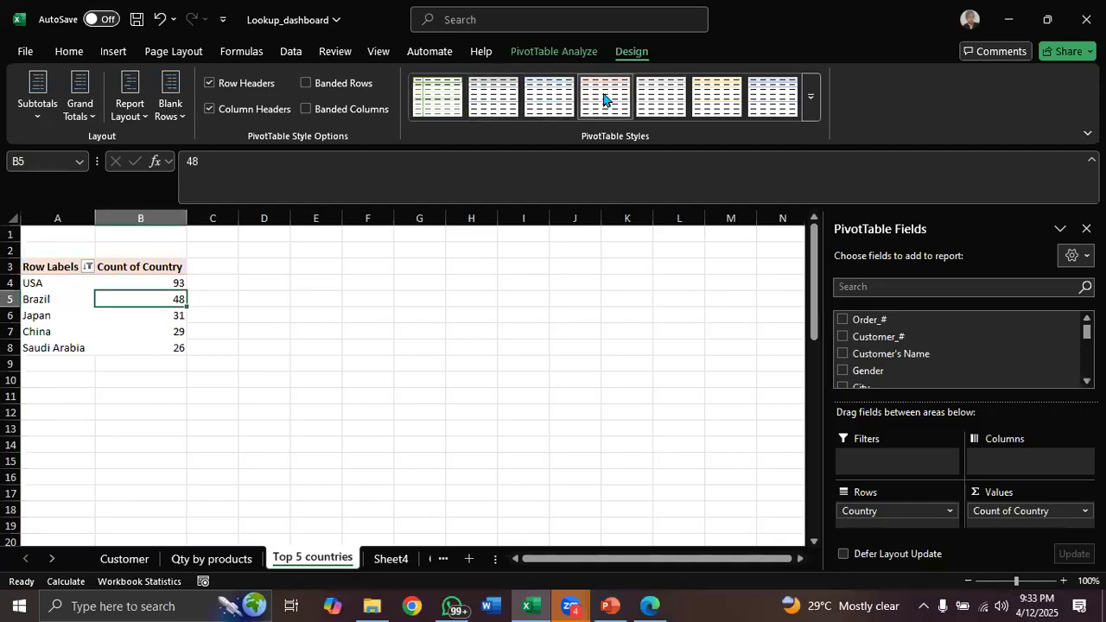
{"action": "left_click", "coordinate": [714, 103]}
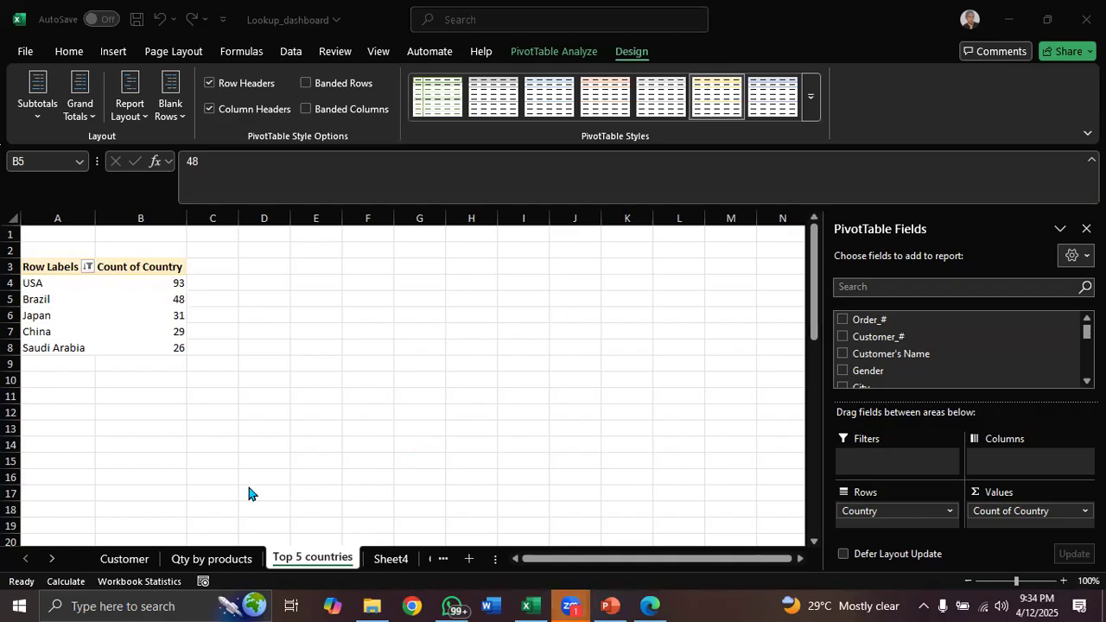
Remove the grand total row from the Qty by products PivotTable, returning to the Top 5 countries sheet
{"action": "left_click", "coordinate": [209, 560]}
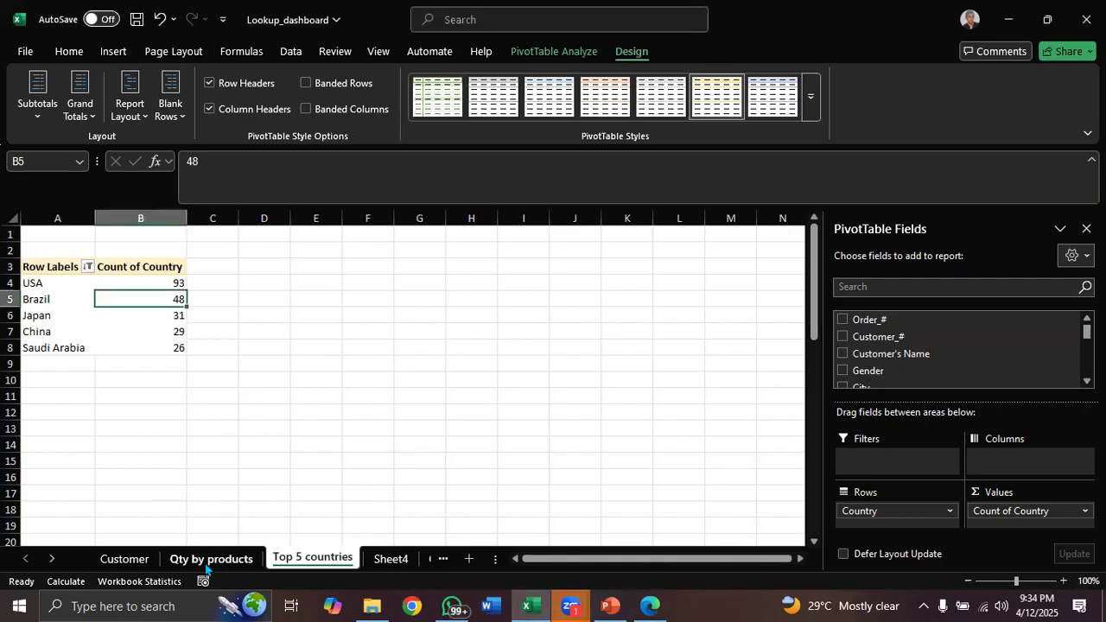
{"action": "left_click", "coordinate": [210, 559]}
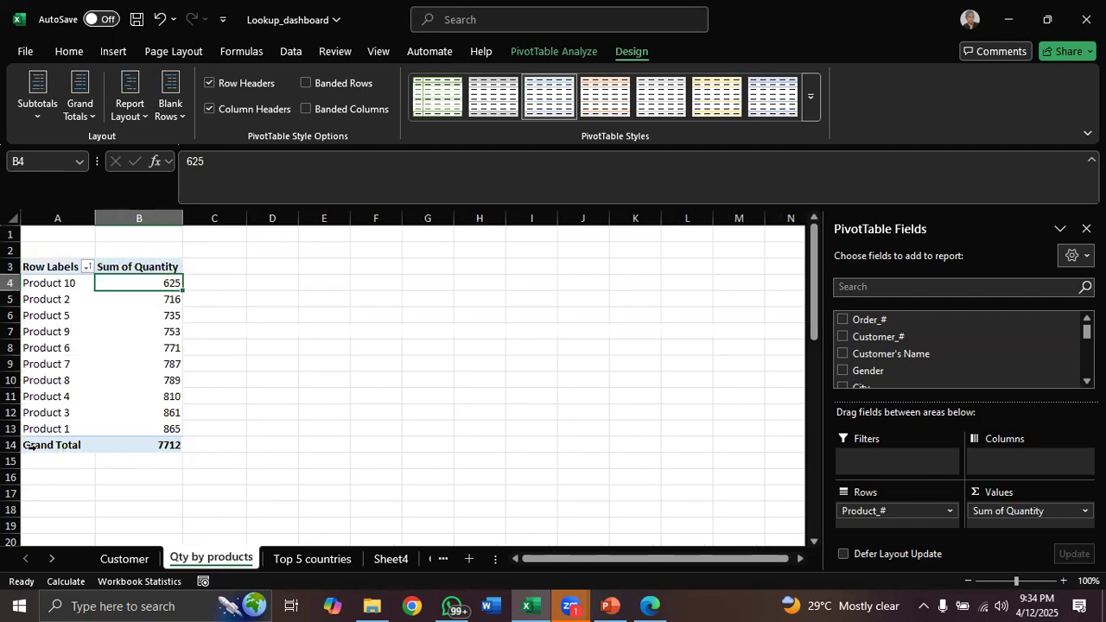
{"action": "left_click", "coordinate": [61, 446]}
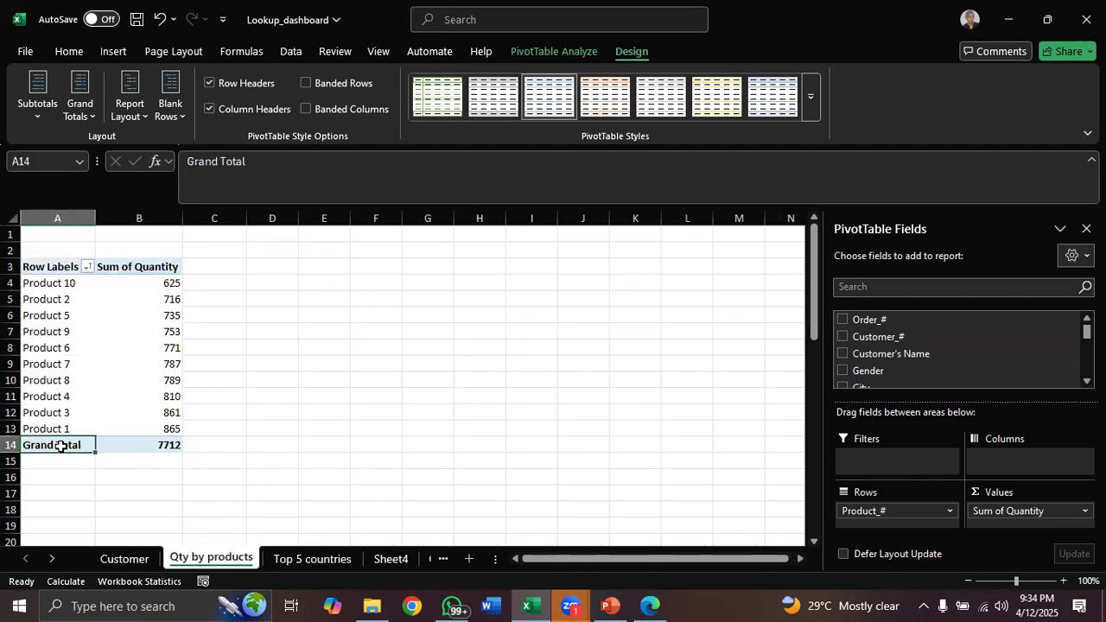
{"action": "right_click", "coordinate": [61, 446]}
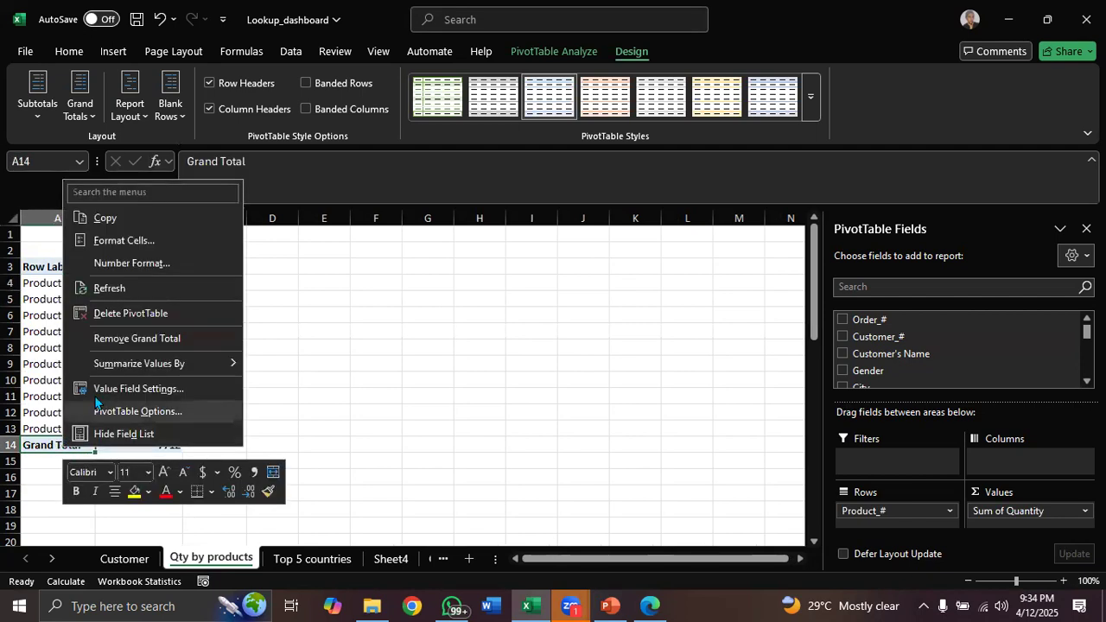
{"action": "left_click", "coordinate": [145, 342]}
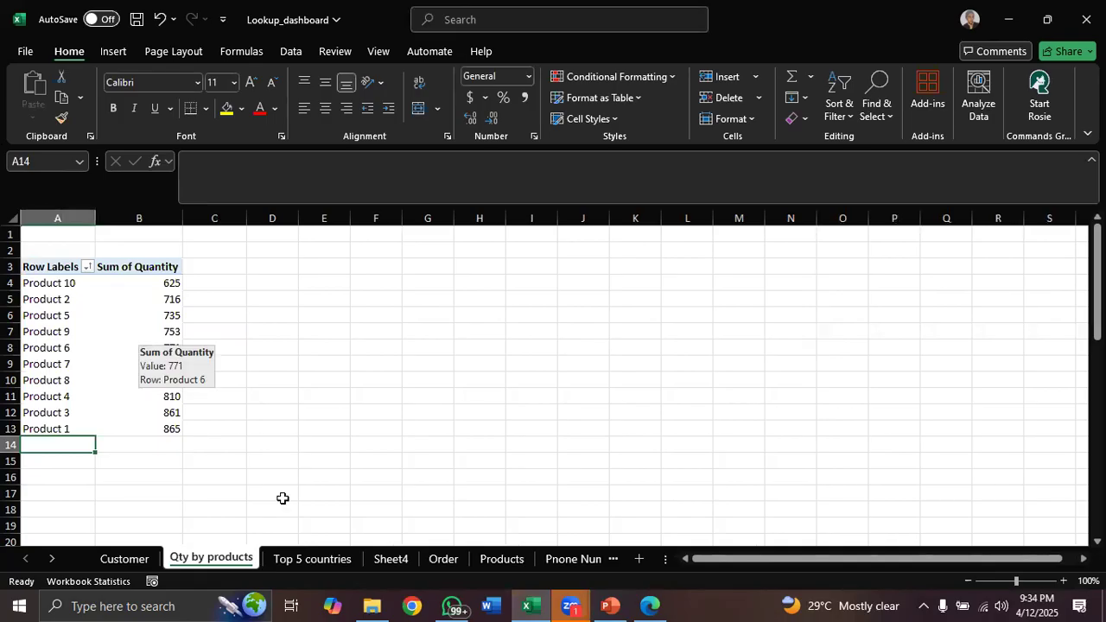
{"action": "left_click", "coordinate": [313, 559]}
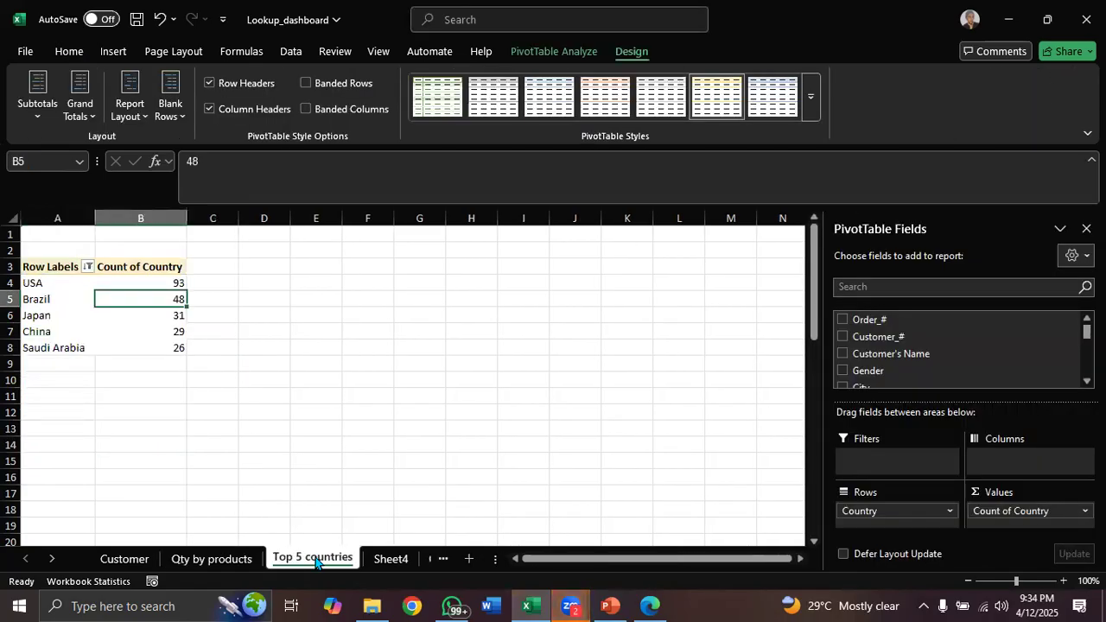
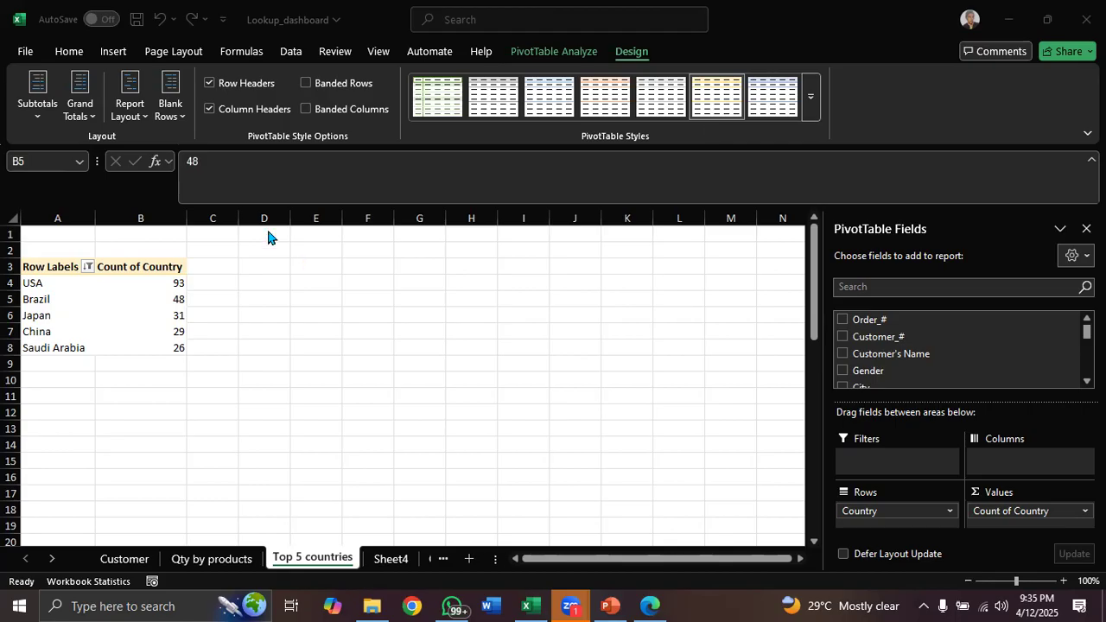
{"action": "left_click", "coordinate": [140, 261]}
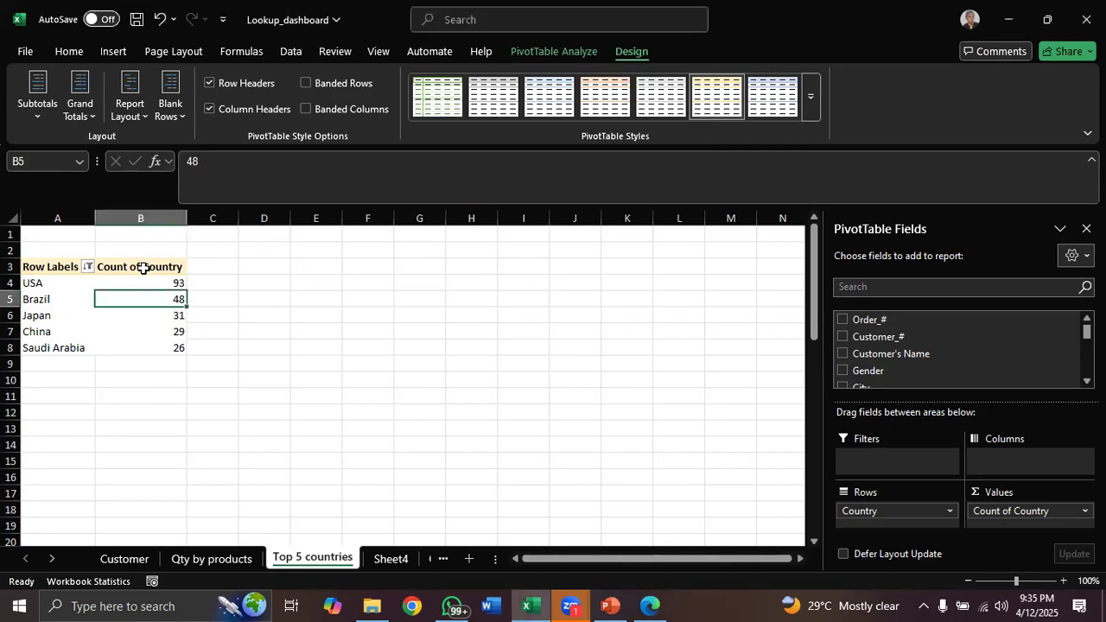
{"action": "double_click", "coordinate": [143, 268]}
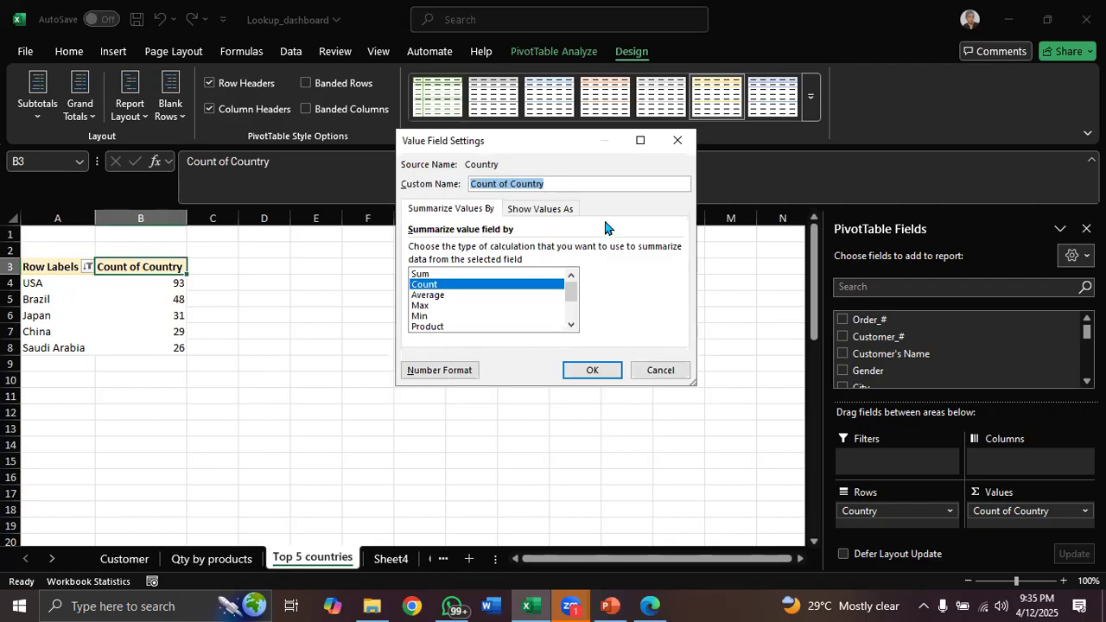
{"action": "left_click", "coordinate": [676, 140]}
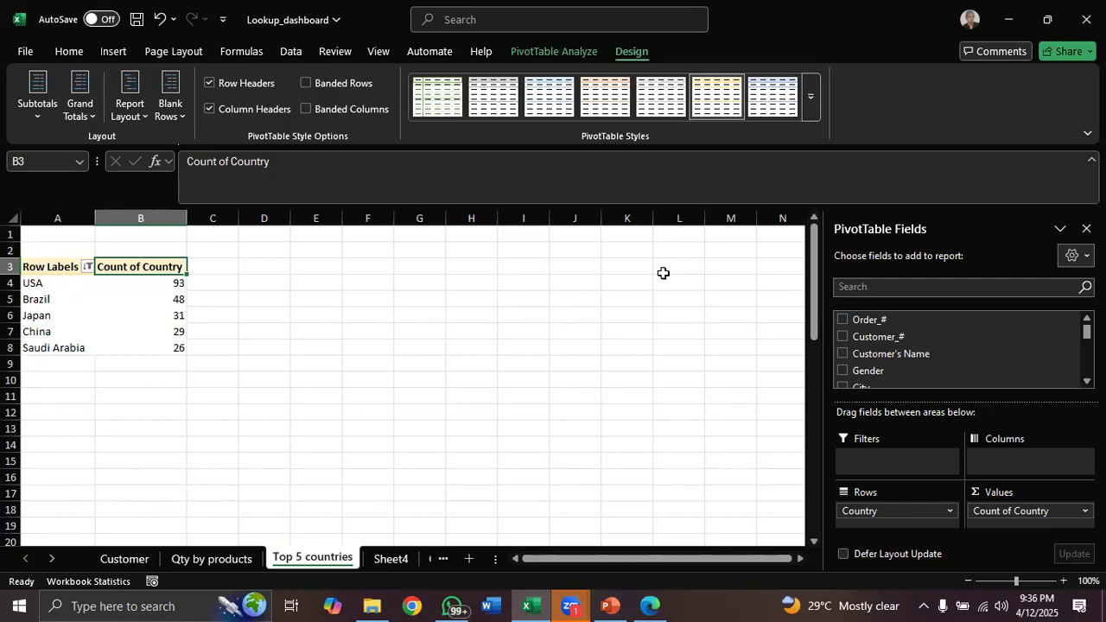
On Sheet4, replace the PivotTable's value field with a count of Gender
{"action": "left_click", "coordinate": [393, 559]}
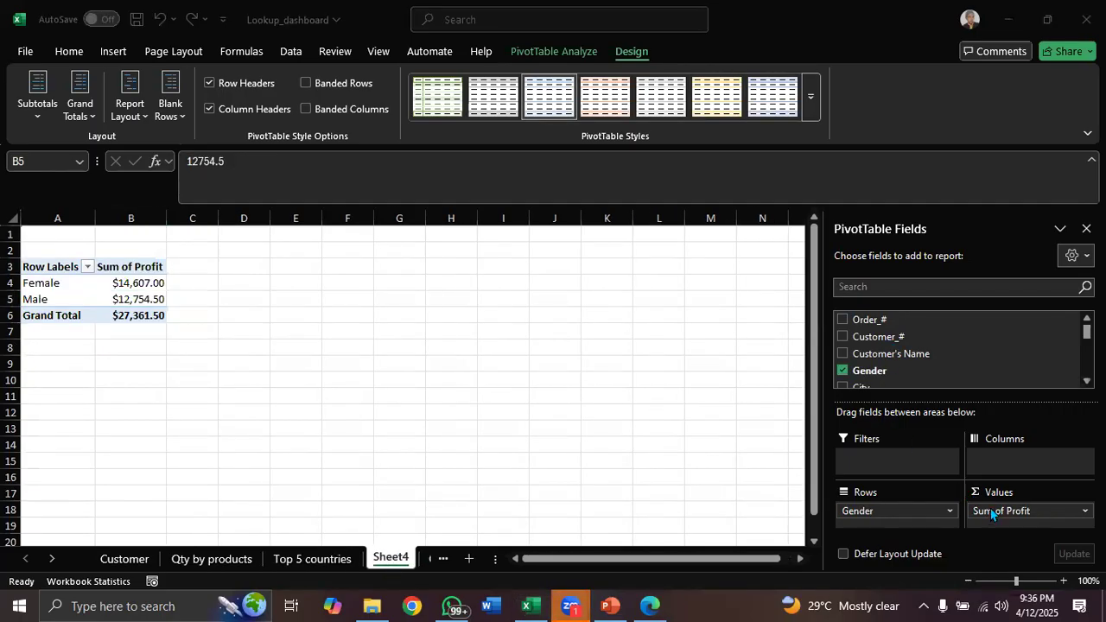
{"action": "mouse_move", "coordinate": [993, 512]}
{"action": "left_mouse_down"}
{"action": "mouse_move", "coordinate": [876, 340]}
{"action": "mouse_move", "coordinate": [999, 515]}
{"action": "left_mouse_up"}
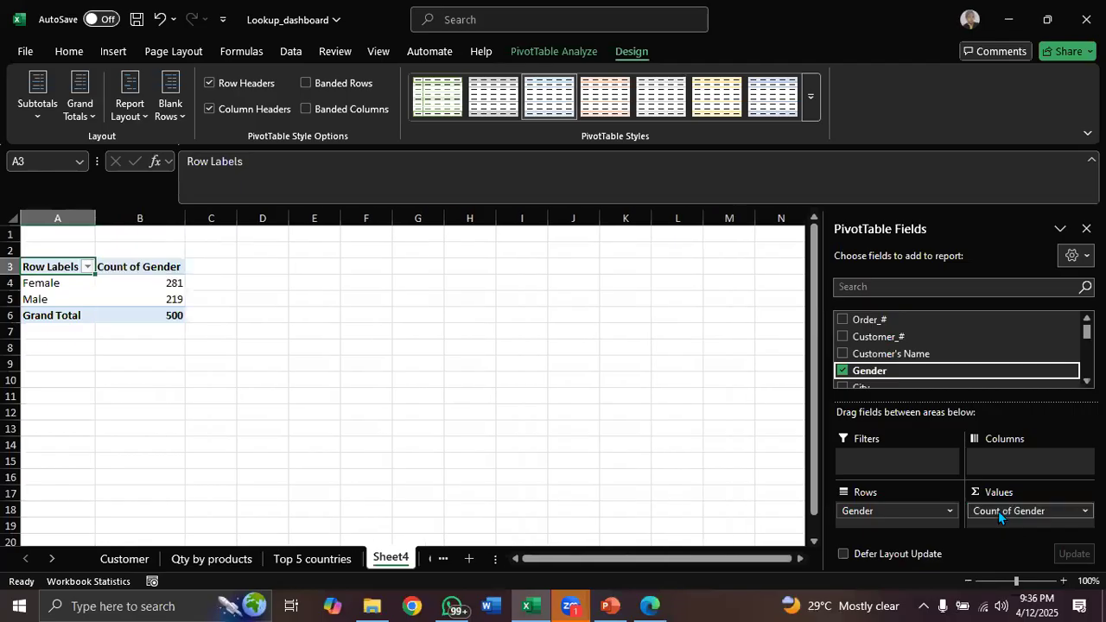
Show the gender counts as a percentage of the grand total
{"action": "left_click", "coordinate": [165, 284]}
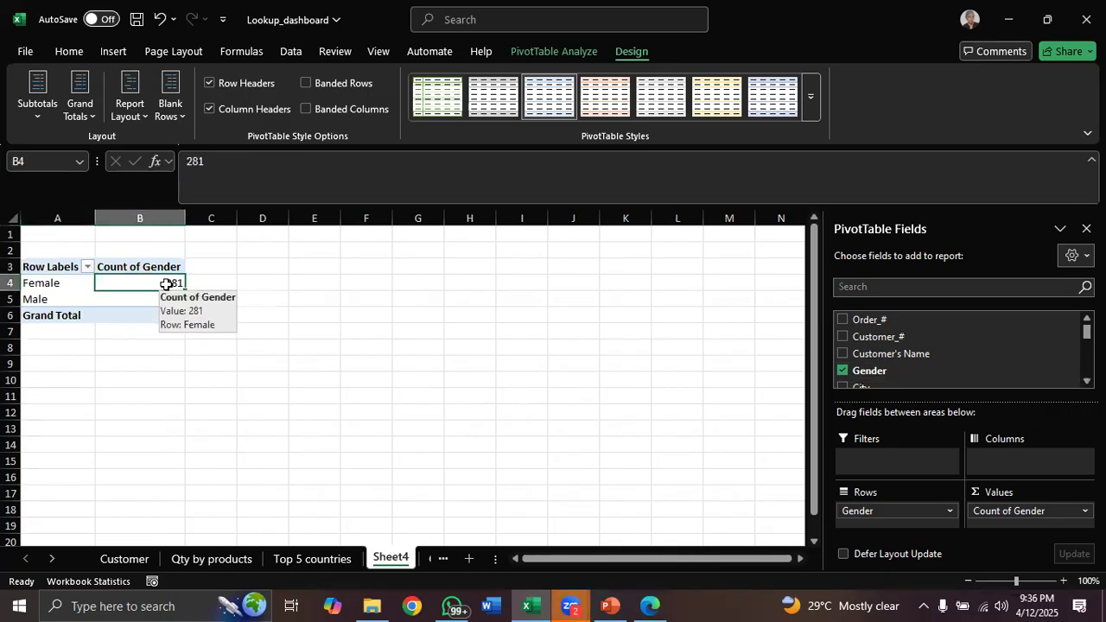
{"action": "right_click", "coordinate": [166, 284]}
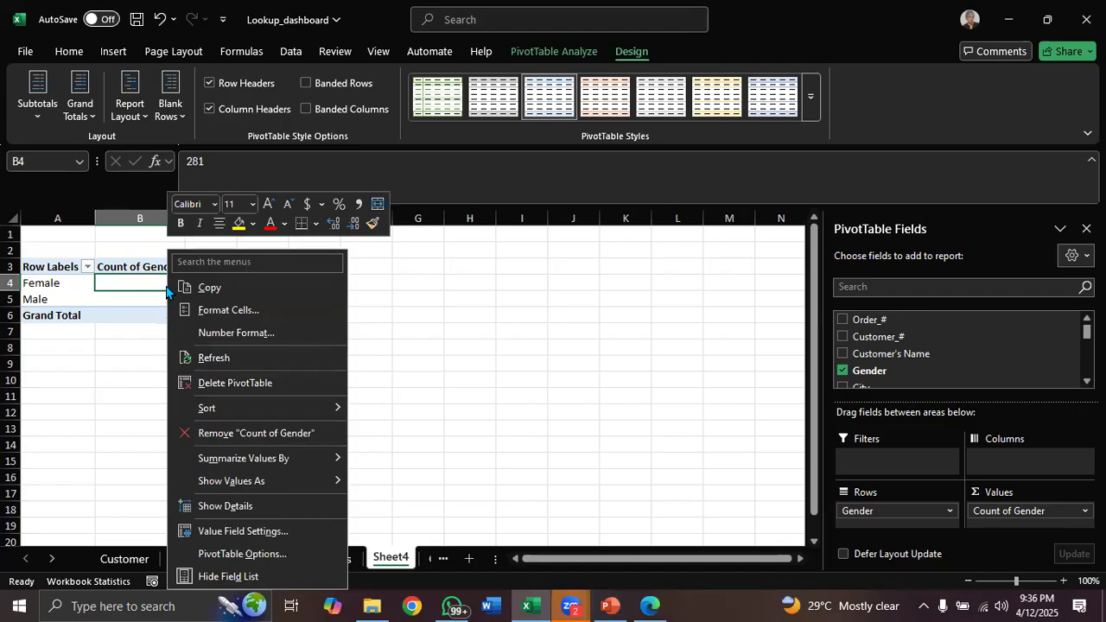
{"action": "mouse_move", "coordinate": [338, 482]}
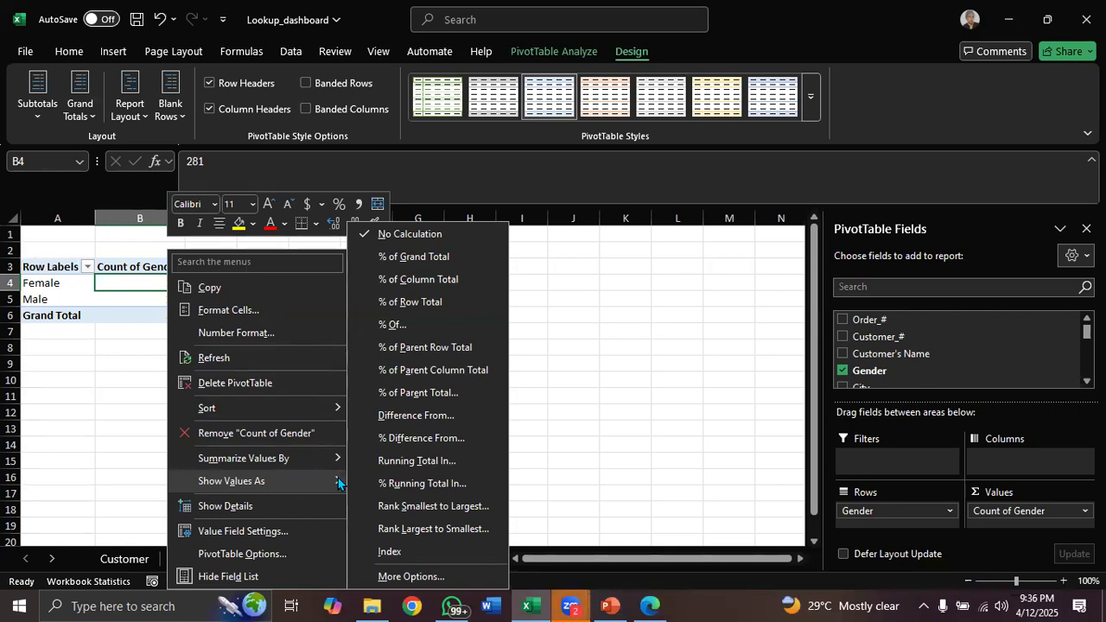
{"action": "left_click", "coordinate": [403, 257]}
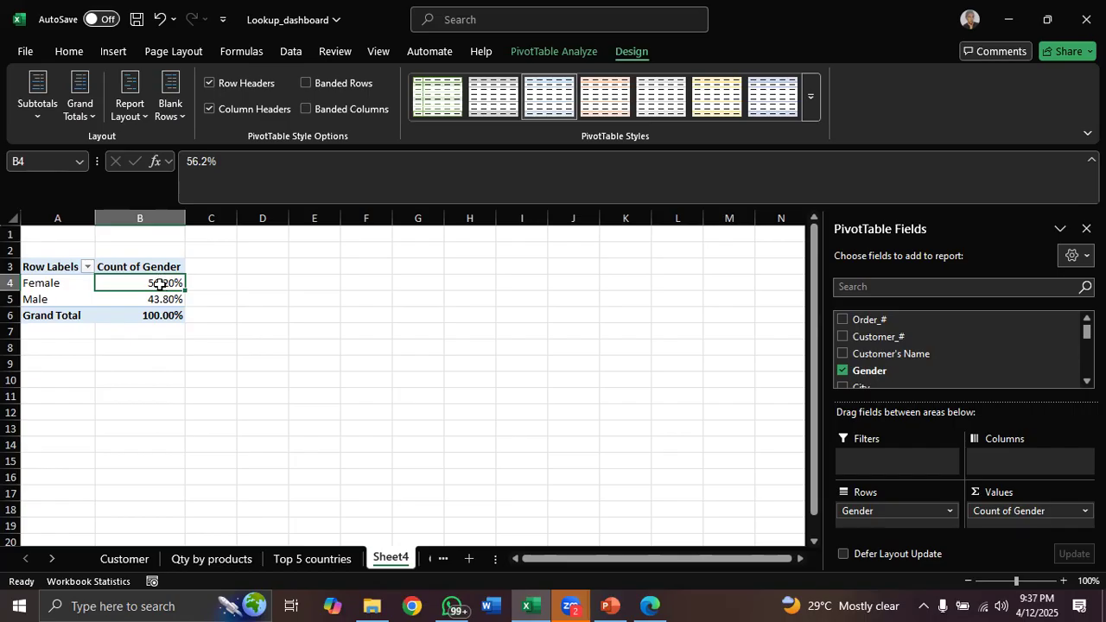
Insert a doughnut PivotChart of the gender percentages
{"action": "mouse_move", "coordinate": [158, 283]}
{"action": "left_click", "coordinate": [548, 55]}
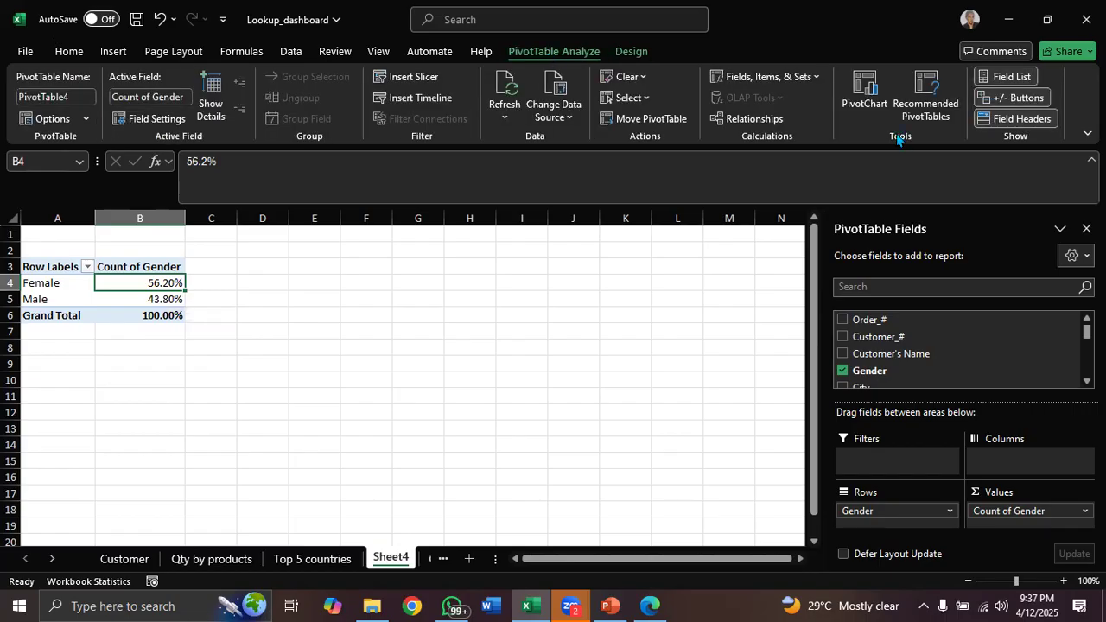
{"action": "left_click", "coordinate": [867, 99]}
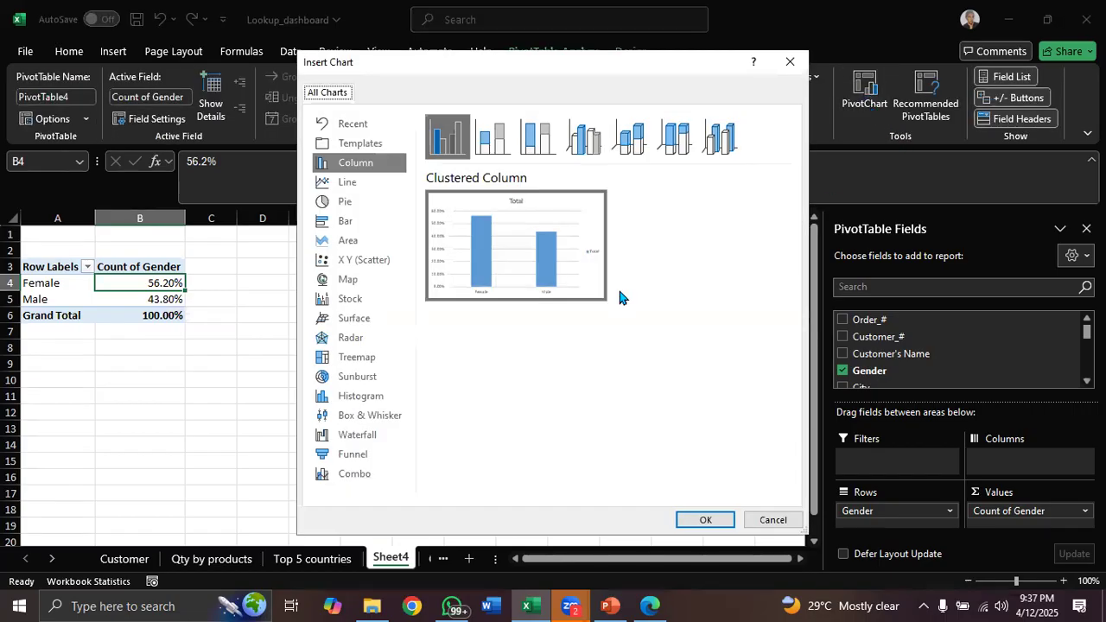
{"action": "left_click", "coordinate": [352, 204]}
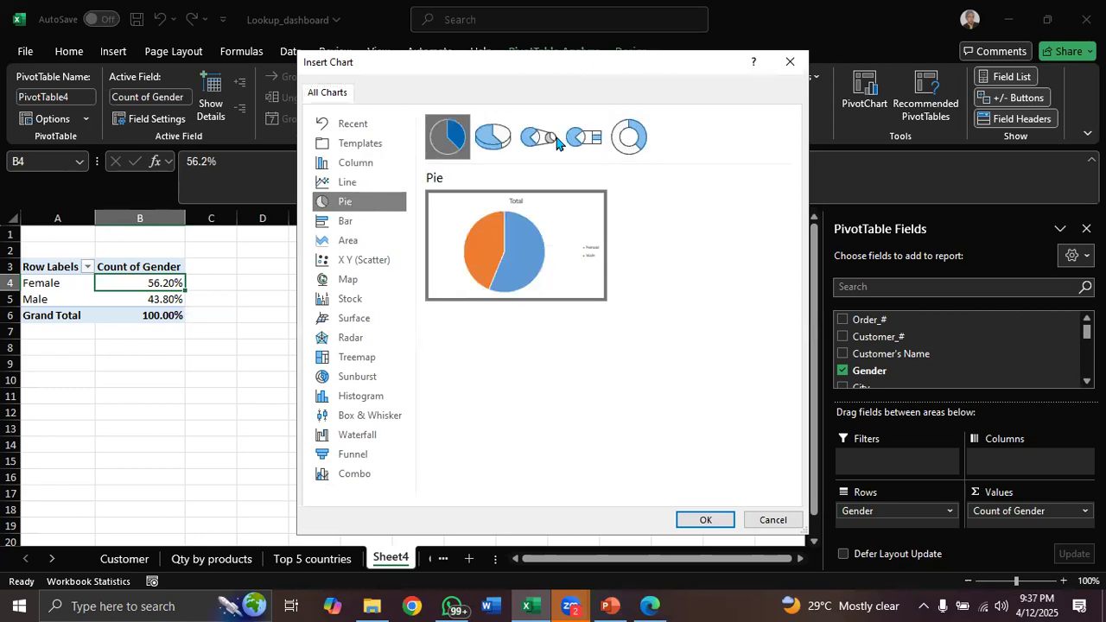
{"action": "left_click", "coordinate": [622, 143]}
{"action": "left_click", "coordinate": [706, 520]}
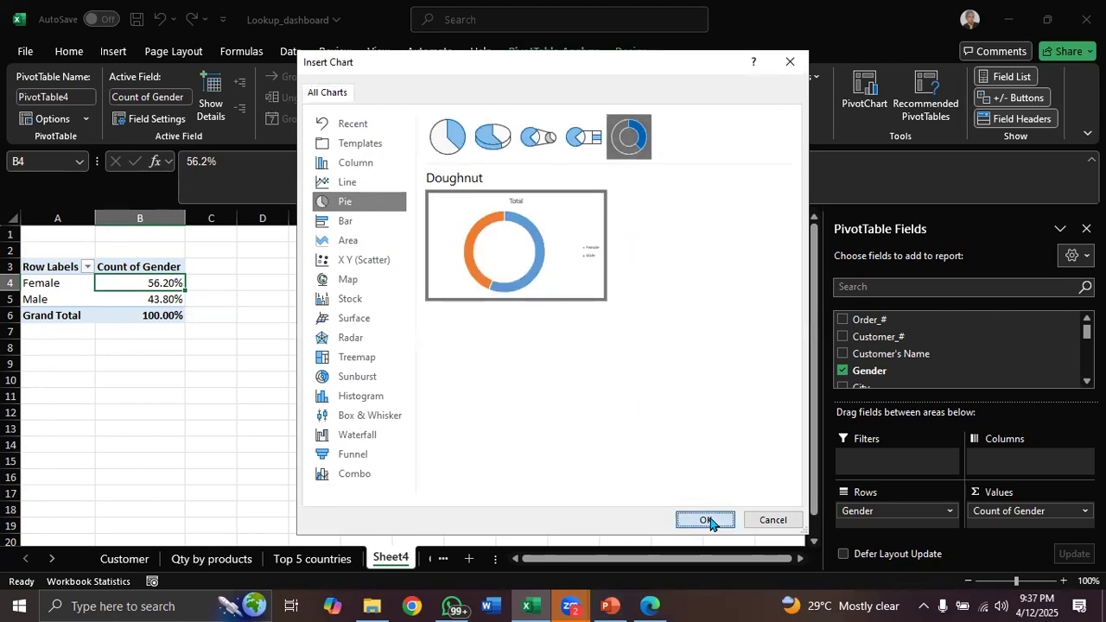
Move the doughnut chart and add data labels to it, then delete the chart
{"action": "left_click_drag", "start_coordinate": [511, 312], "coordinate": [553, 281]}
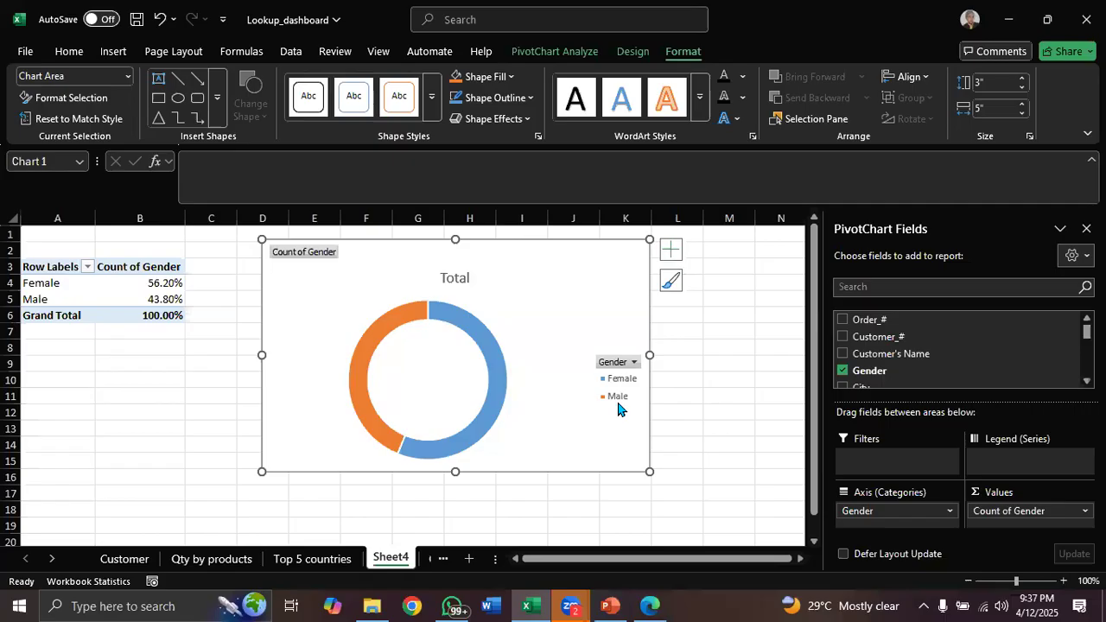
{"action": "left_click", "coordinate": [671, 250]}
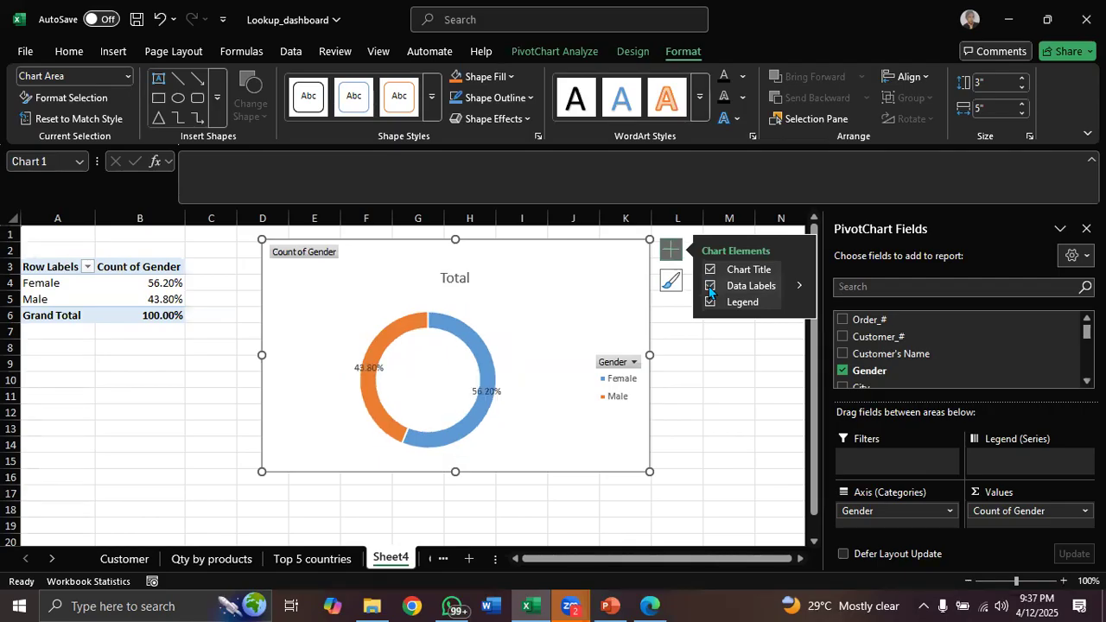
{"action": "left_click", "coordinate": [709, 288]}
{"action": "mouse_move", "coordinate": [474, 403]}
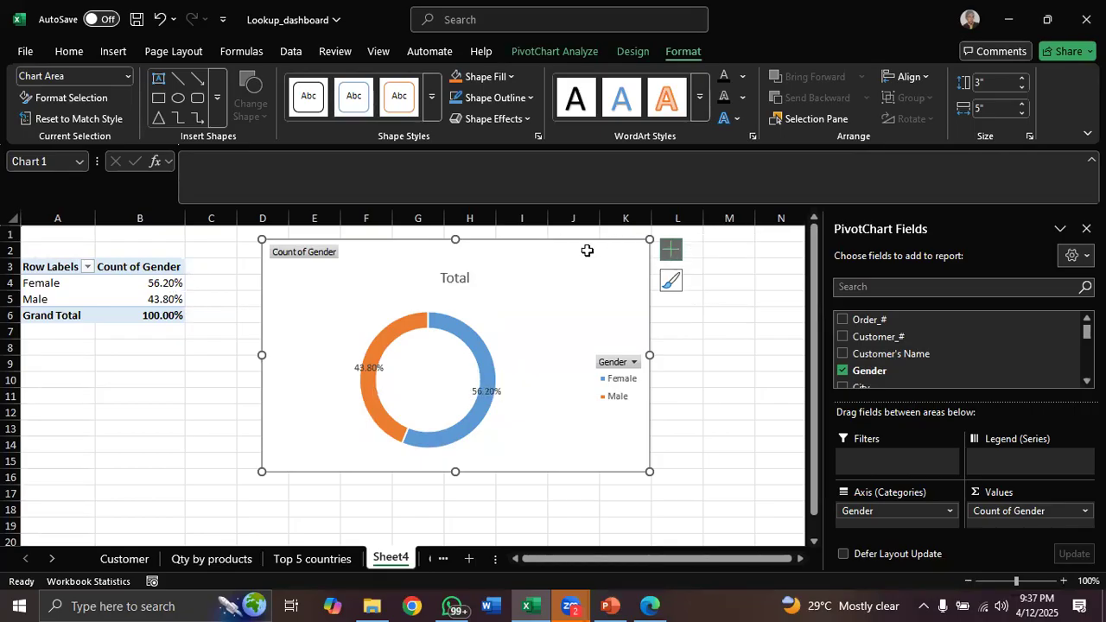
{"action": "key", "text": "Delete"}
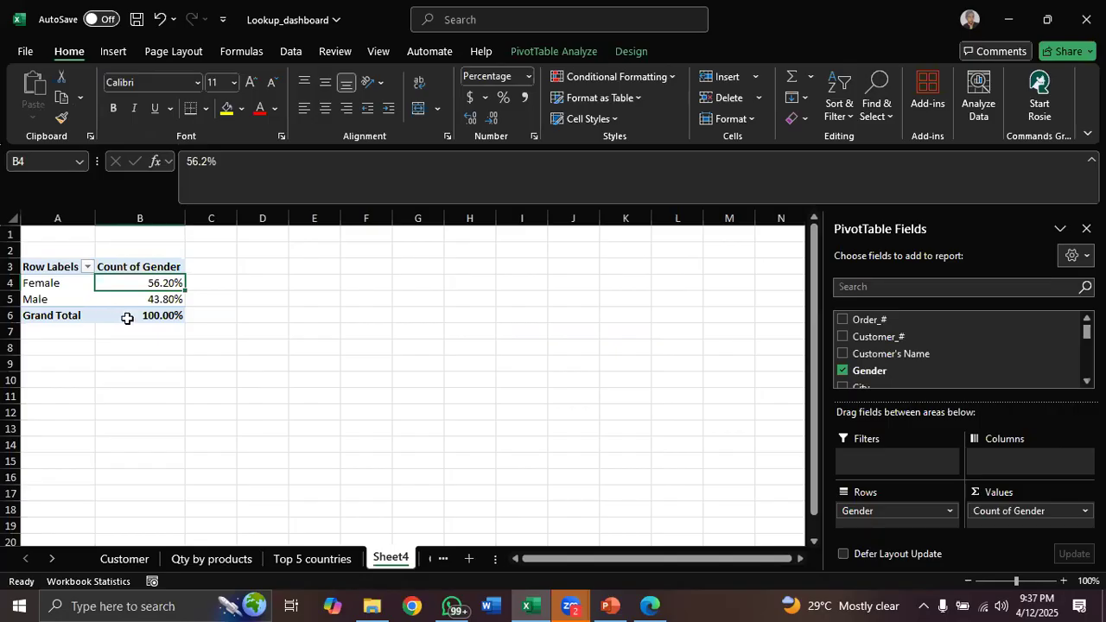
Remove the grand total row from the gender PivotTable
{"action": "left_click", "coordinate": [57, 314]}
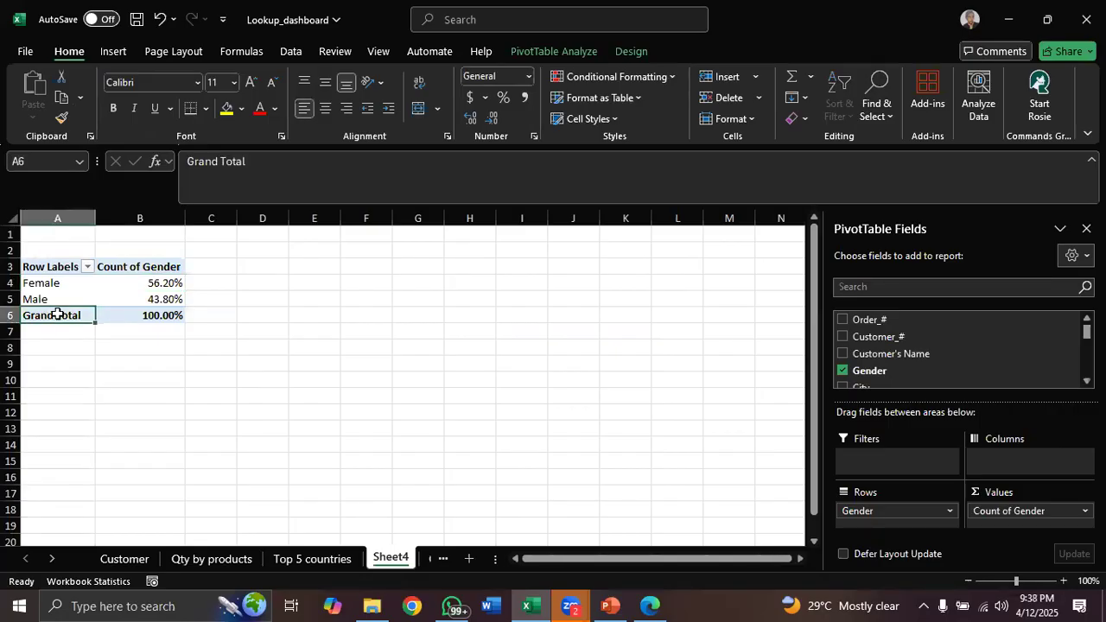
{"action": "right_click", "coordinate": [57, 314]}
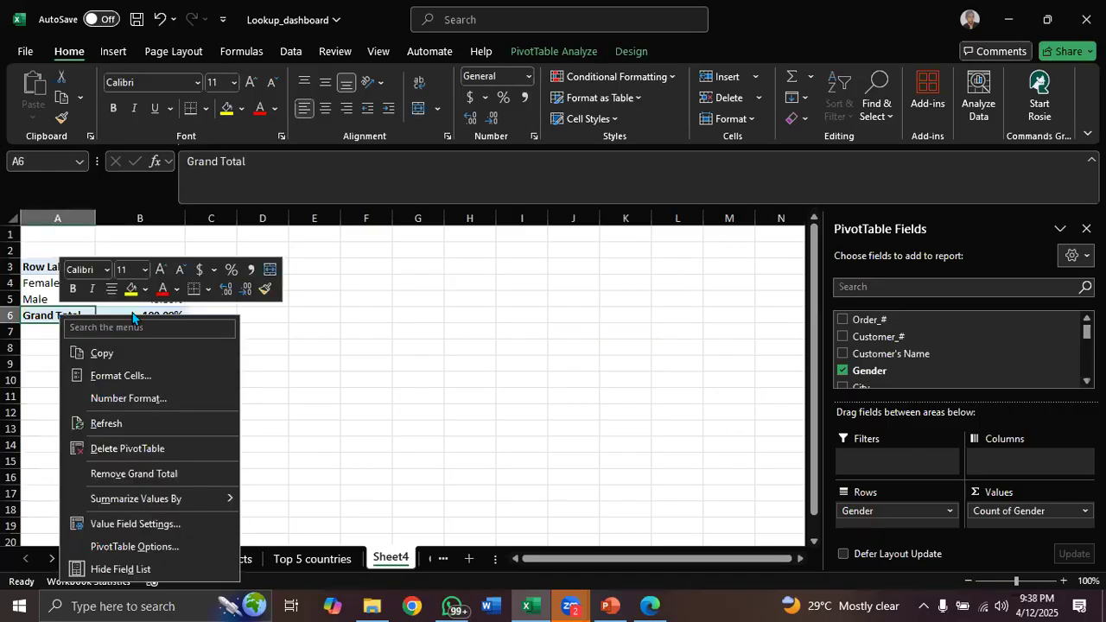
{"action": "left_click", "coordinate": [133, 473]}
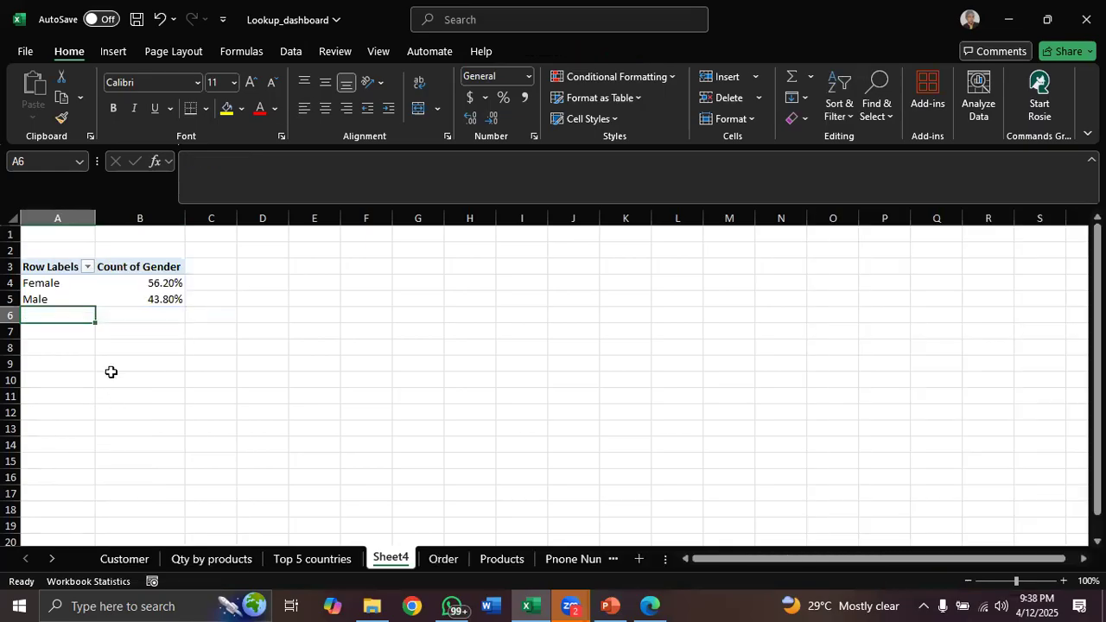
{"action": "left_click", "coordinate": [136, 283]}
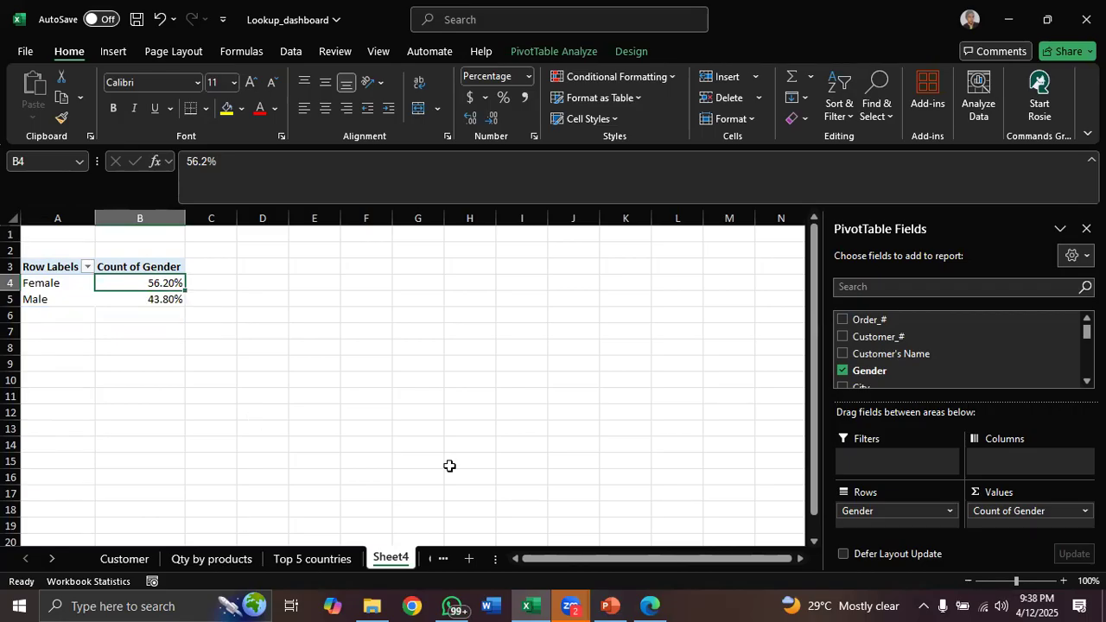
Switch to the Table Functions presentation and scroll through its slides to the pivot table topics
{"action": "left_click", "coordinate": [611, 605]}
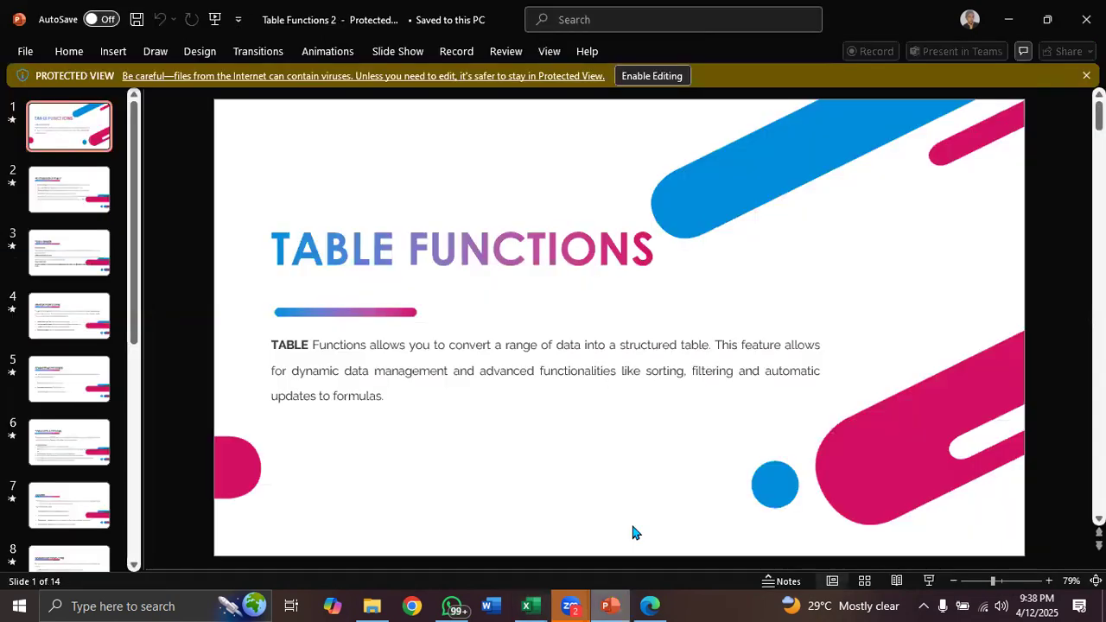
{"action": "scroll", "coordinate": [553, 440], "scroll_direction": "down", "scroll_amount": 4}
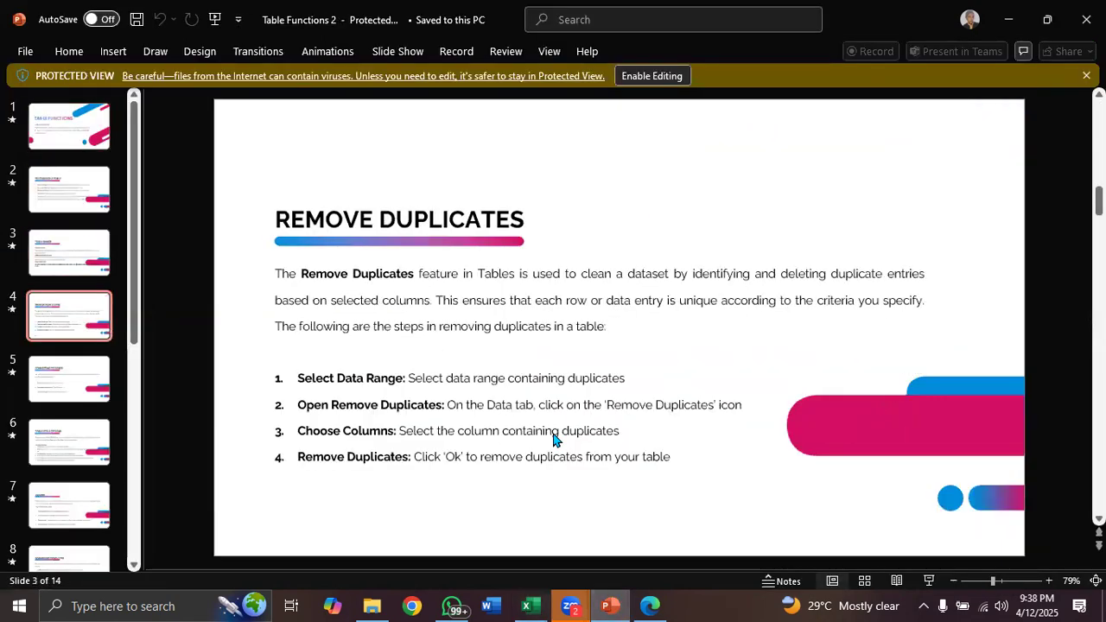
{"action": "scroll", "coordinate": [553, 439], "scroll_direction": "down", "scroll_amount": 2}
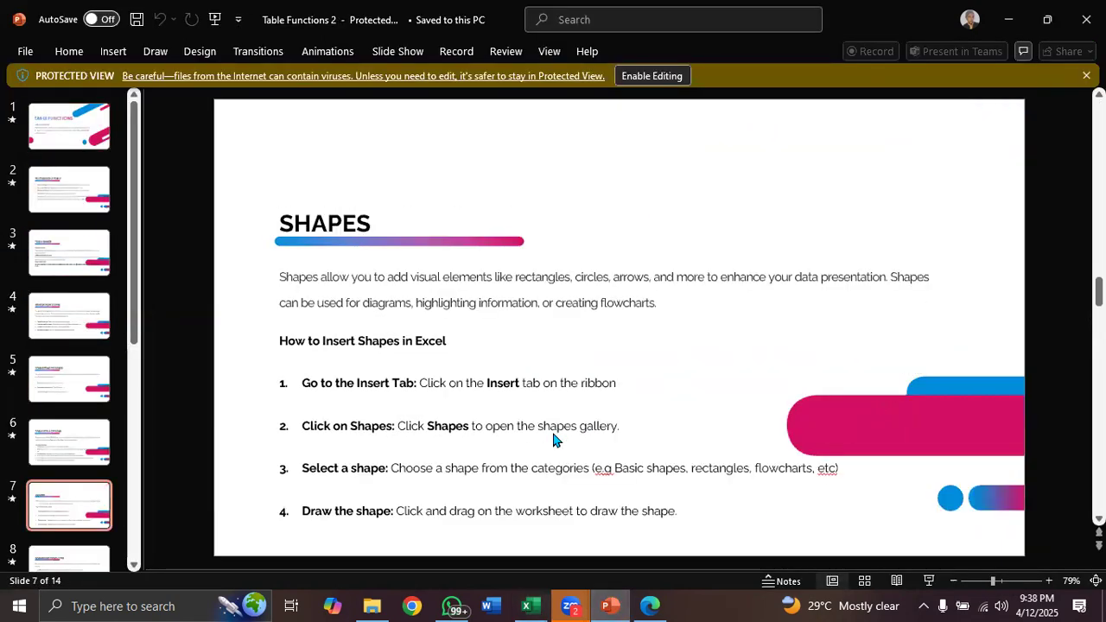
{"action": "scroll", "coordinate": [552, 439], "scroll_direction": "down", "scroll_amount": 2}
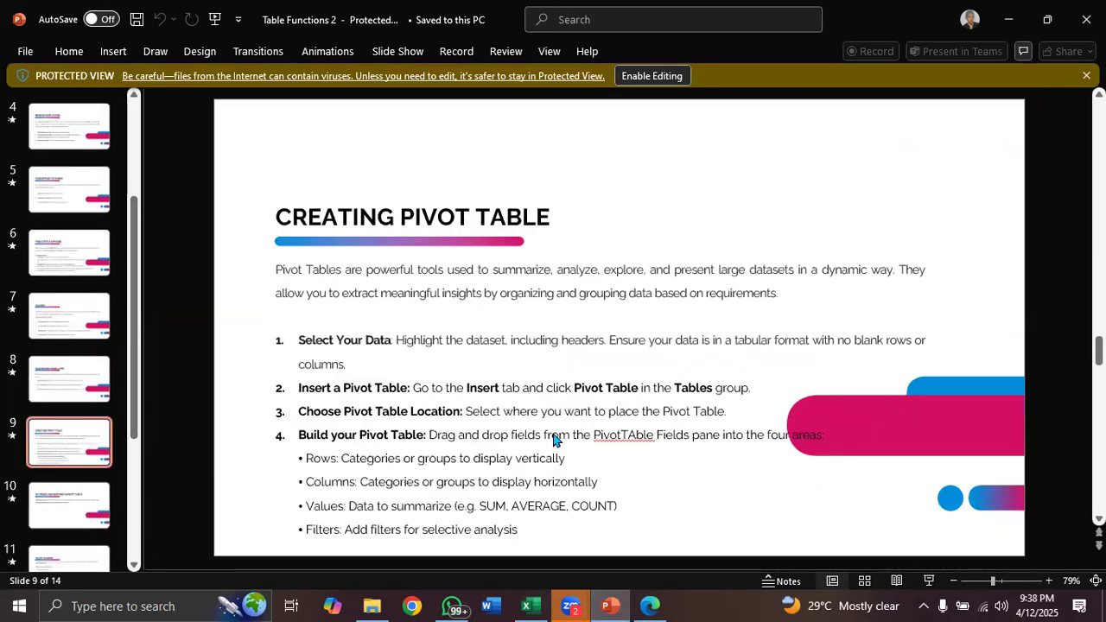
{"action": "scroll", "coordinate": [553, 438], "scroll_direction": "down", "scroll_amount": 1}
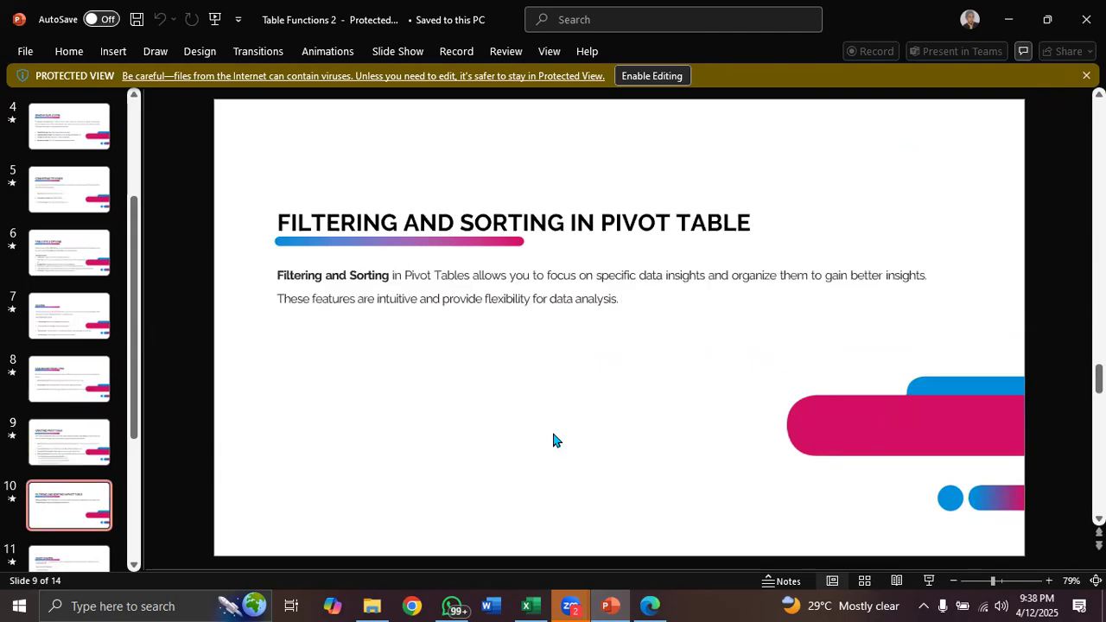
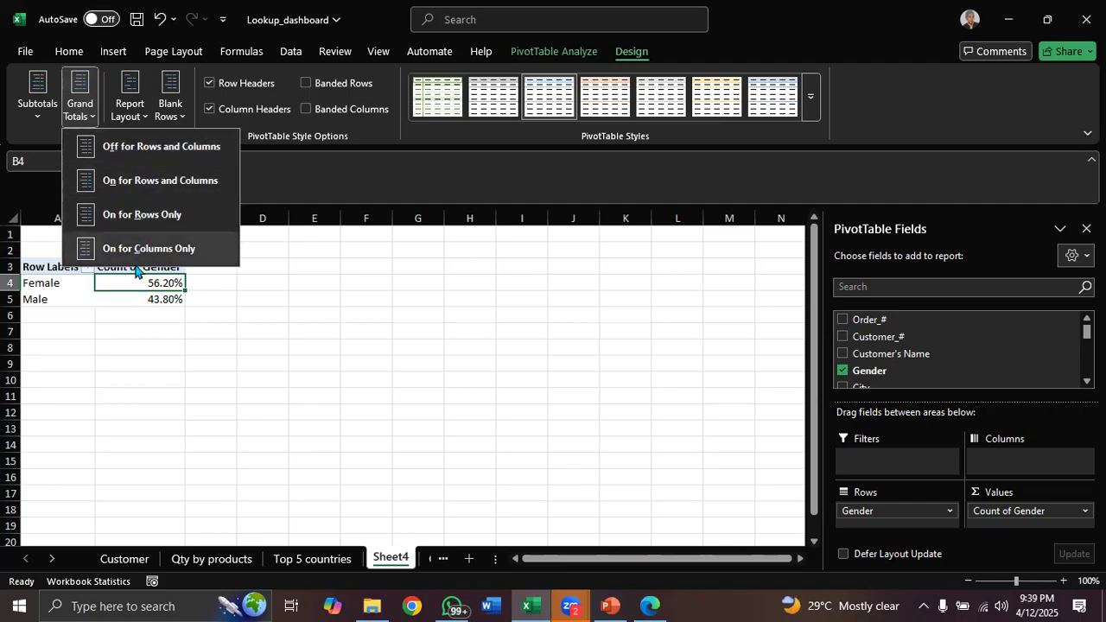
Turn the gender PivotTable's grand totals back on for columns only
{"action": "left_click", "coordinate": [143, 148]}
{"action": "left_click", "coordinate": [135, 115]}
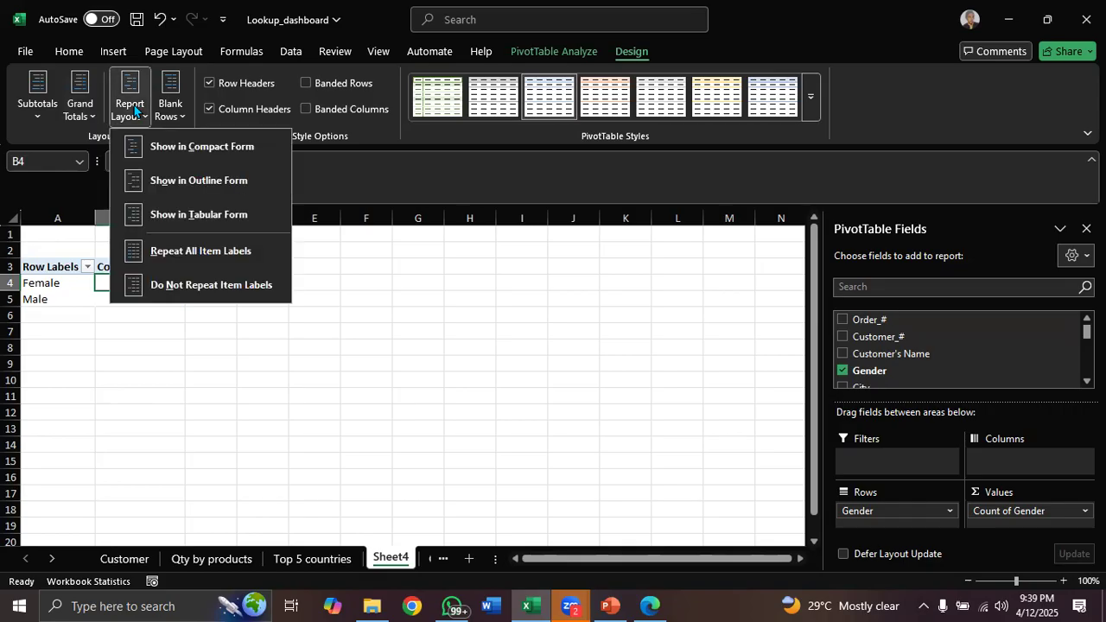
{"action": "left_click", "coordinate": [72, 160]}
{"action": "left_click", "coordinate": [81, 109]}
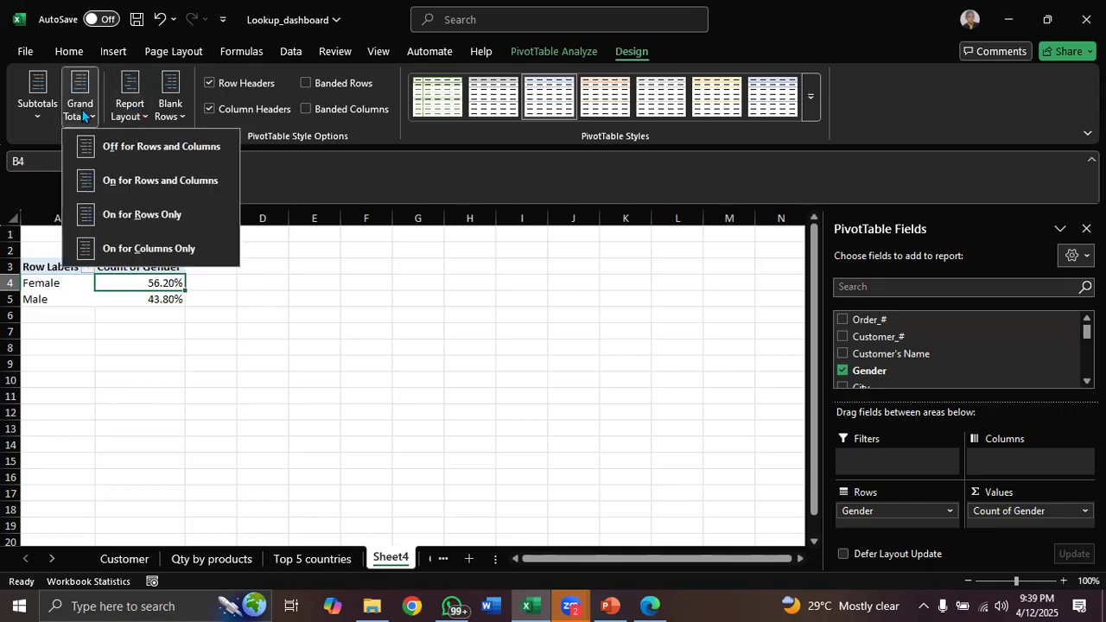
{"action": "left_click", "coordinate": [169, 248]}
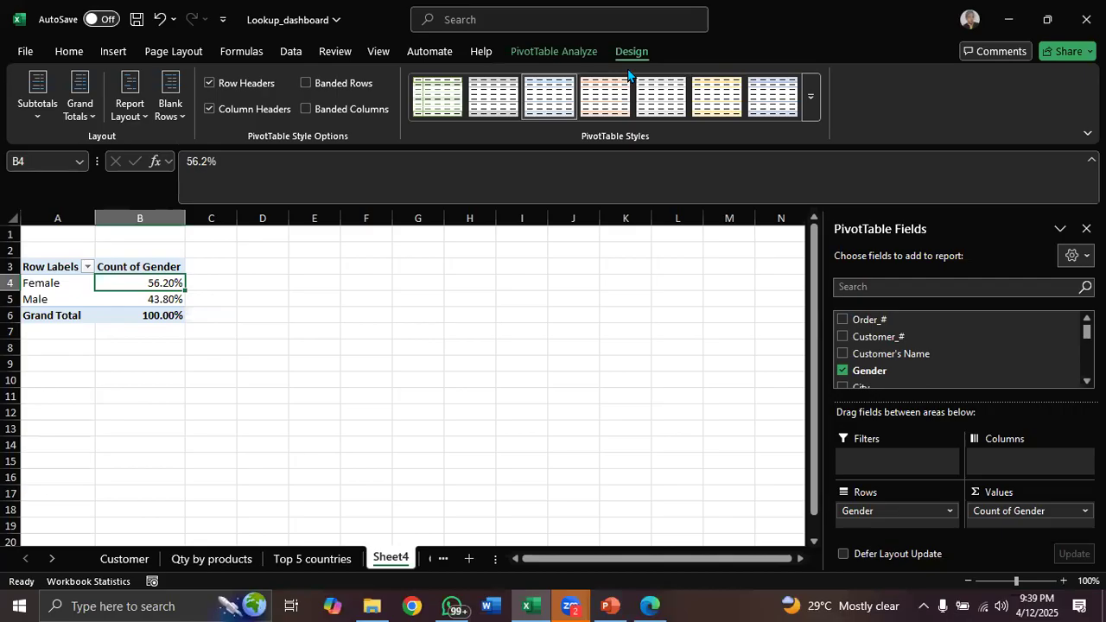
Turn off grand totals for columns in the gender PivotTable's options
{"action": "left_click", "coordinate": [547, 54]}
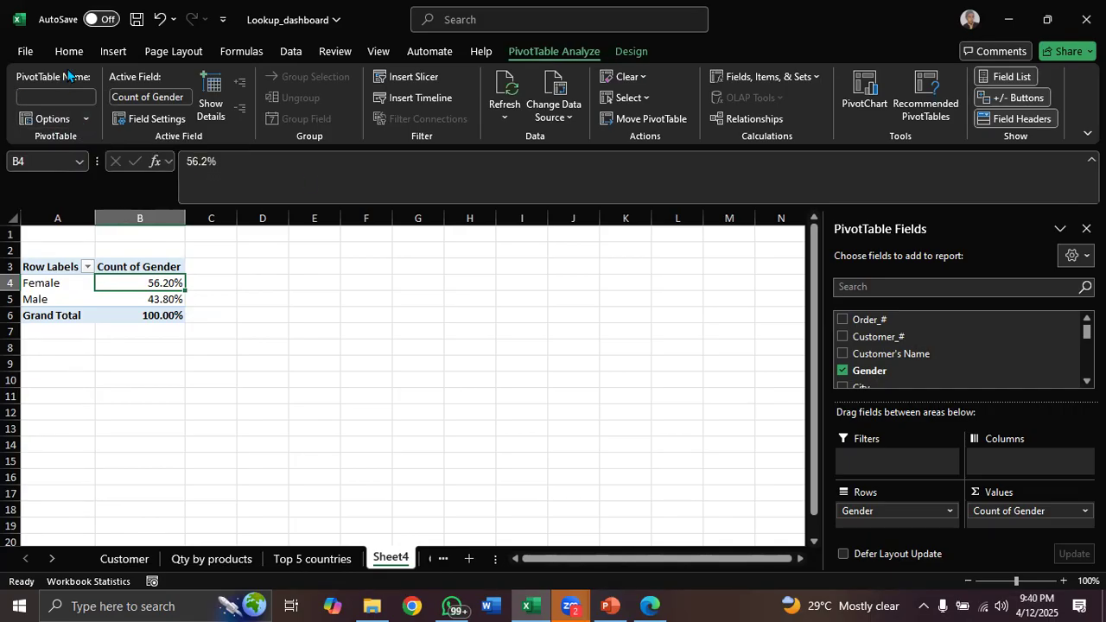
{"action": "left_click", "coordinate": [86, 121]}
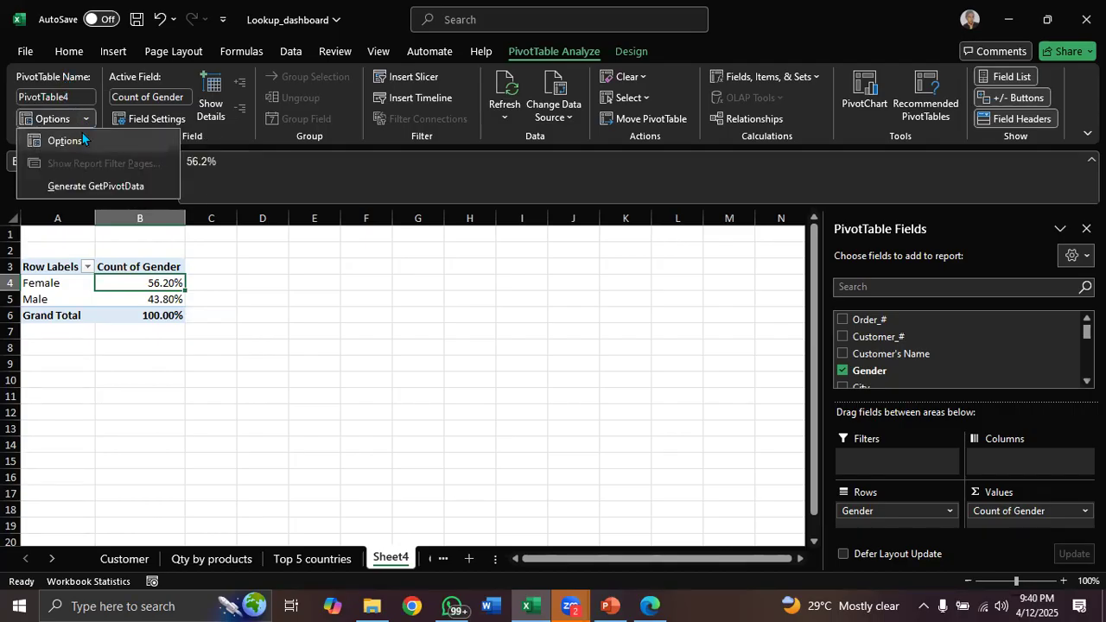
{"action": "left_click", "coordinate": [65, 142]}
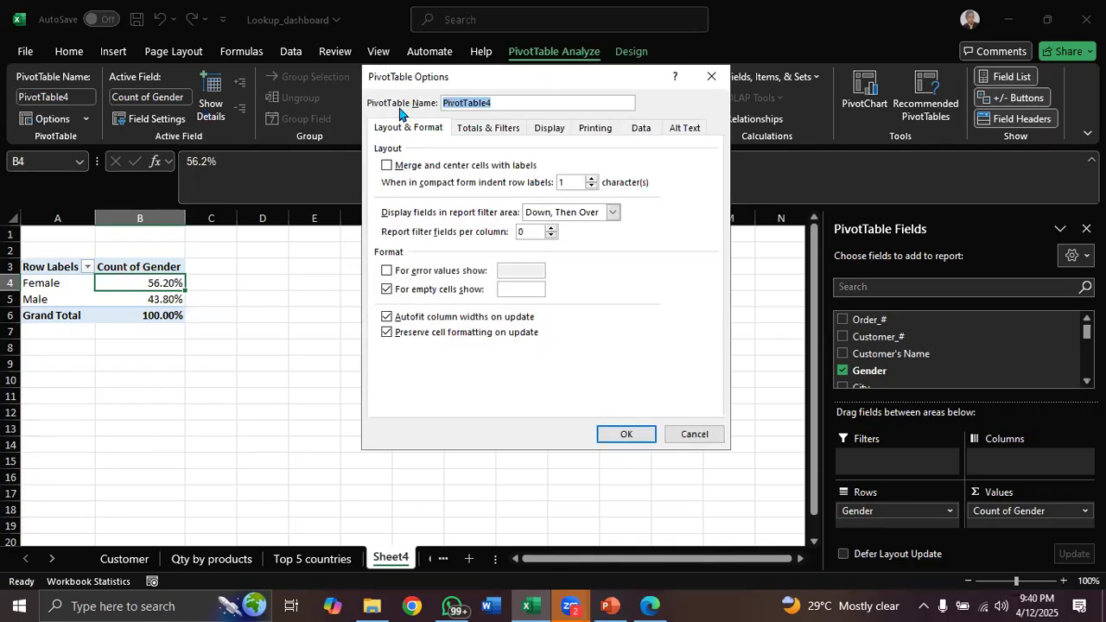
{"action": "left_click", "coordinate": [489, 132]}
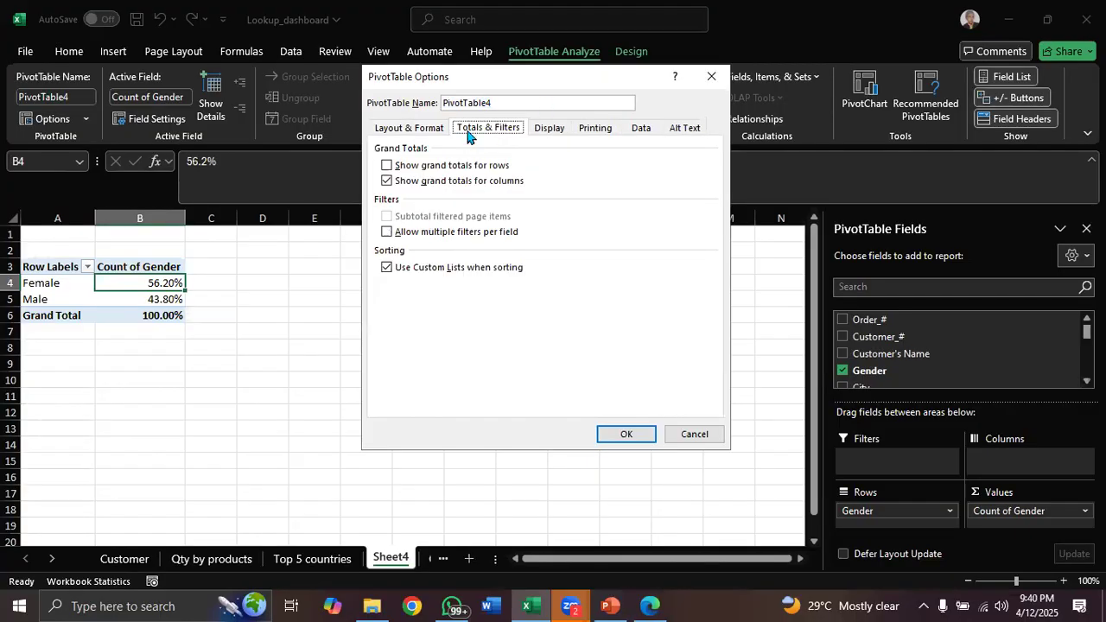
{"action": "left_click", "coordinate": [387, 183]}
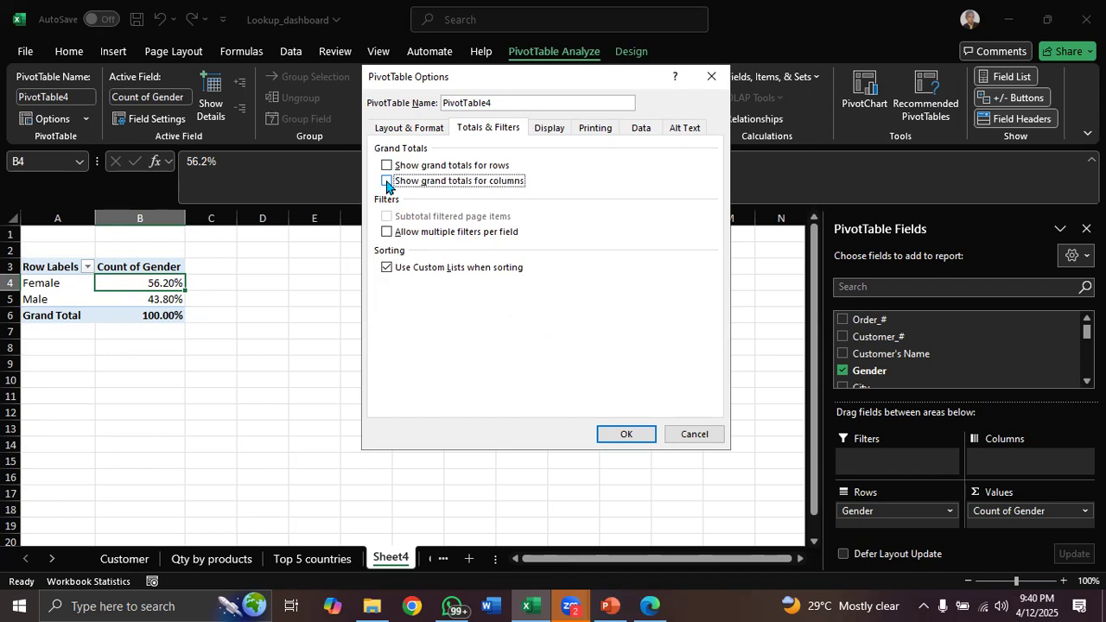
{"action": "left_click", "coordinate": [386, 183]}
{"action": "left_click", "coordinate": [386, 182]}
{"action": "left_click", "coordinate": [626, 434]}
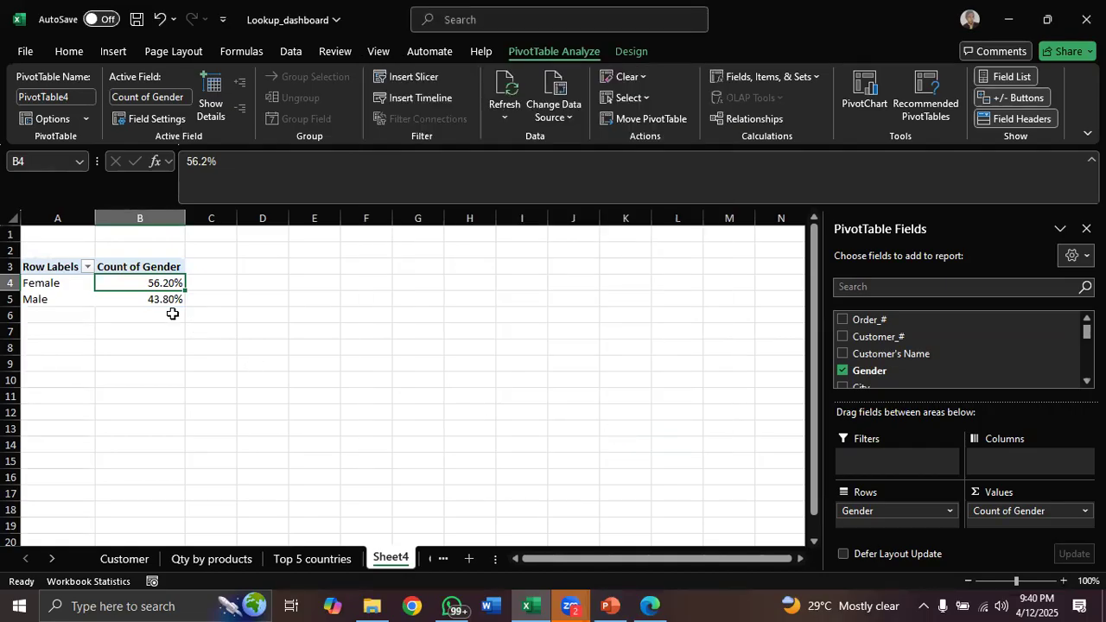
Re-enable grand totals for columns in the gender PivotTable's options
{"action": "left_click", "coordinate": [86, 120]}
{"action": "left_click", "coordinate": [83, 137]}
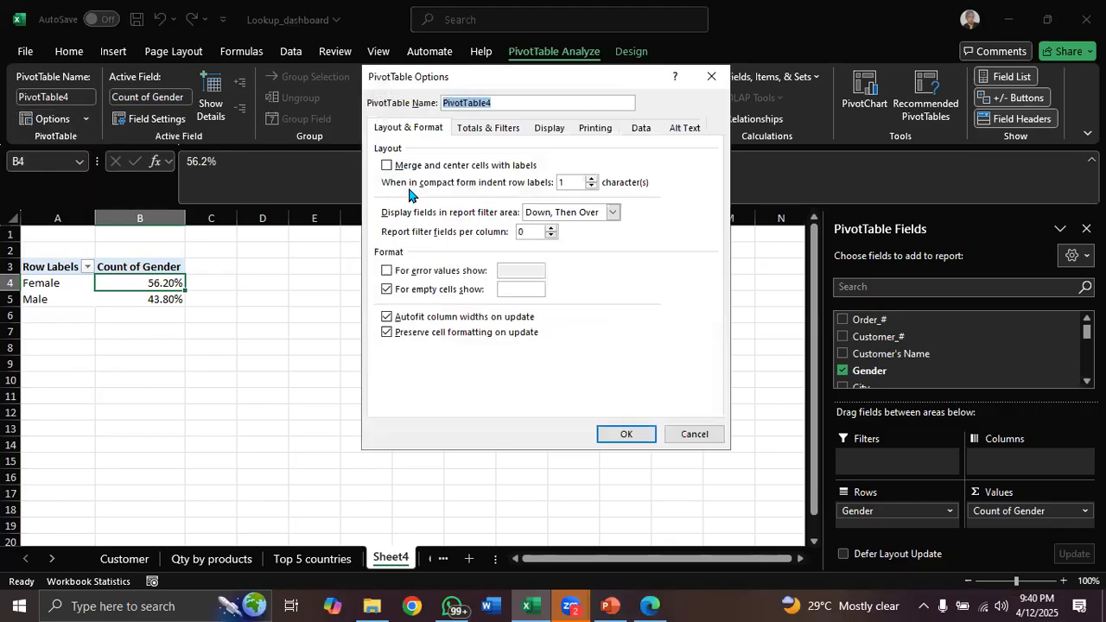
{"action": "left_click", "coordinate": [475, 132]}
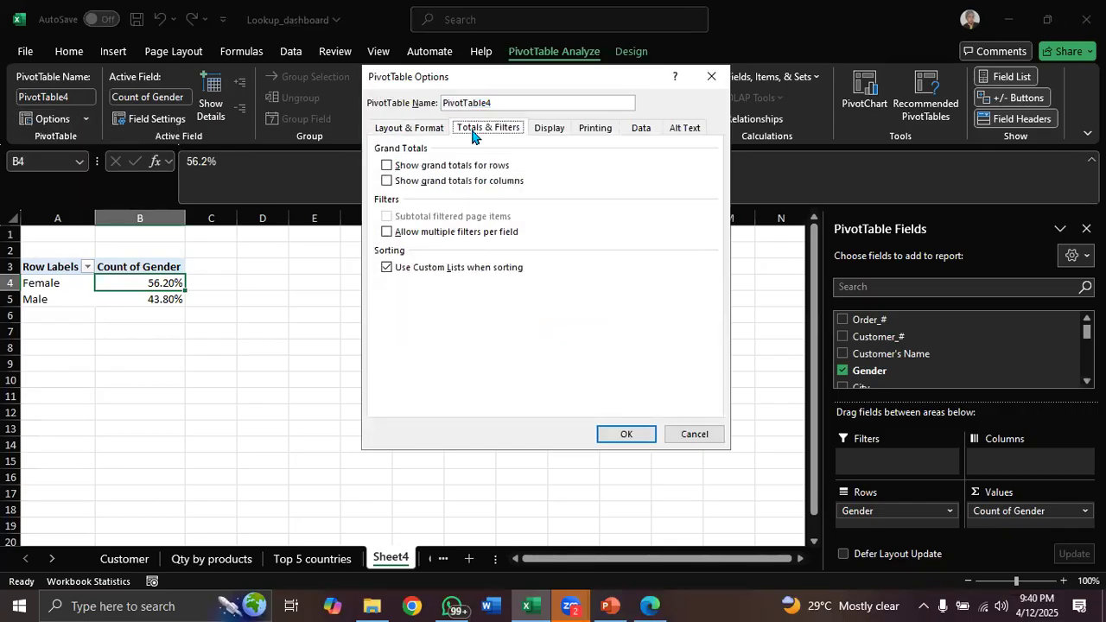
{"action": "left_click", "coordinate": [386, 182]}
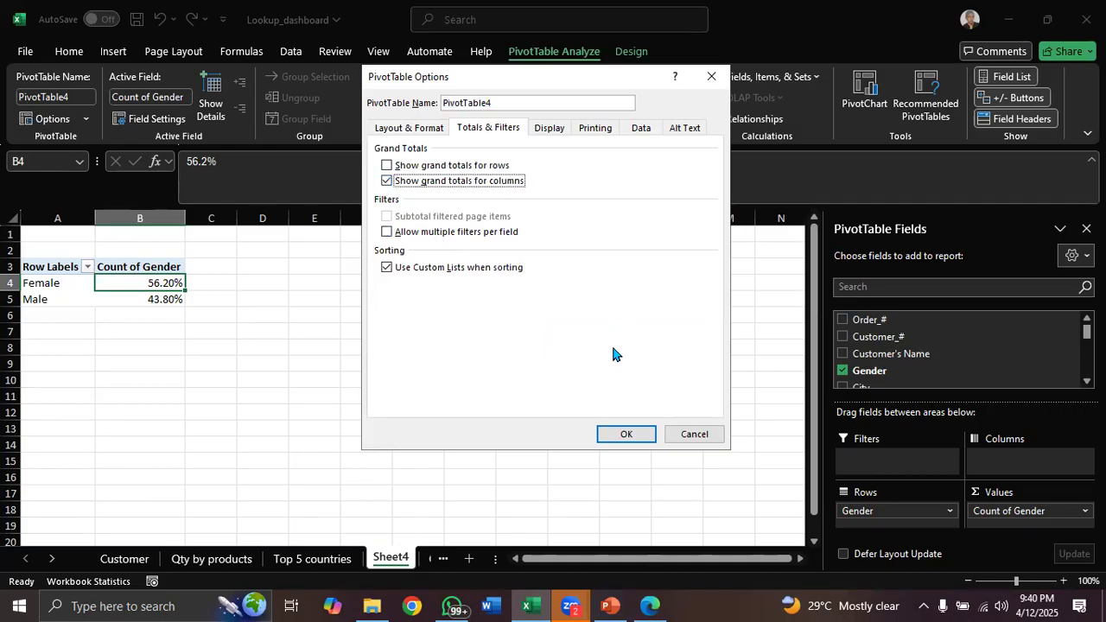
{"action": "left_click", "coordinate": [627, 431]}
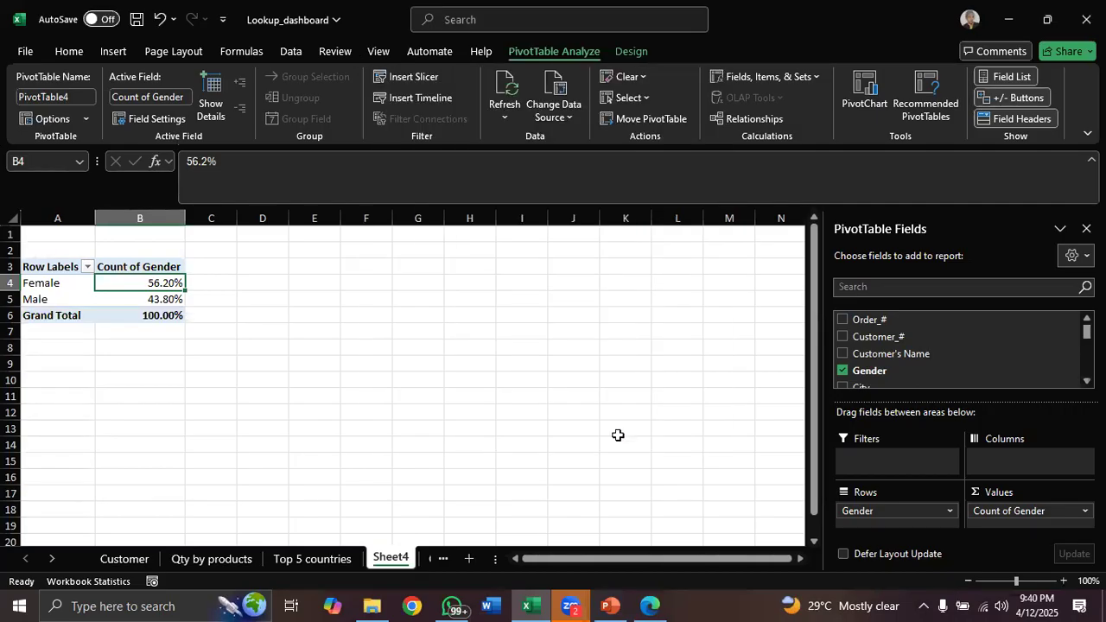
Remove the grand total directly from the Grand Total row of the gender PivotTable
{"action": "left_click", "coordinate": [69, 317]}
{"action": "right_click", "coordinate": [71, 319]}
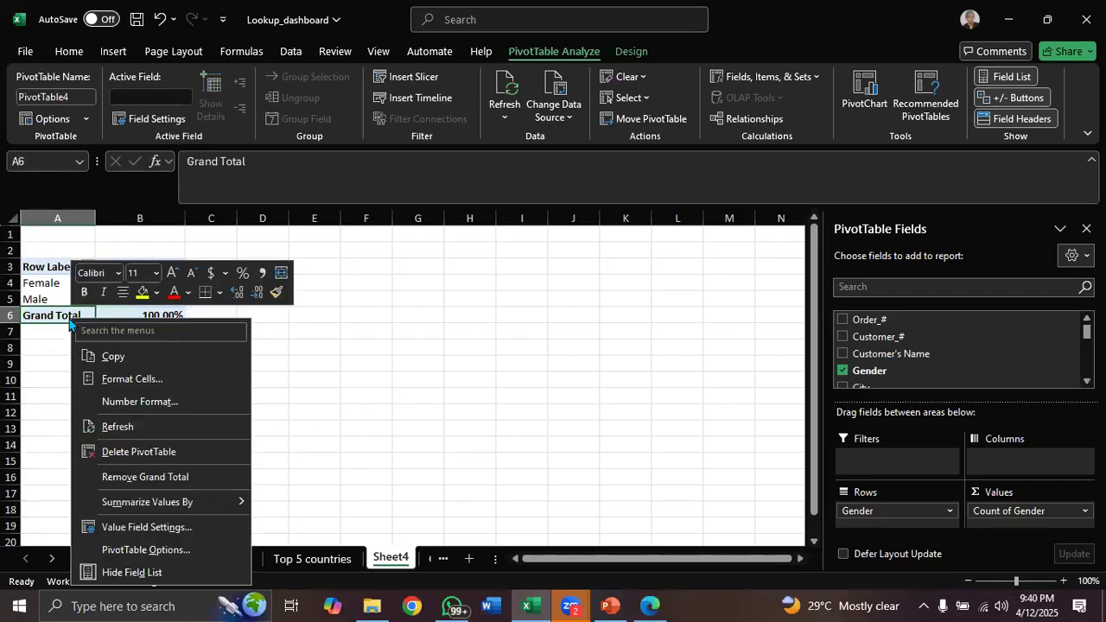
{"action": "left_click", "coordinate": [158, 474]}
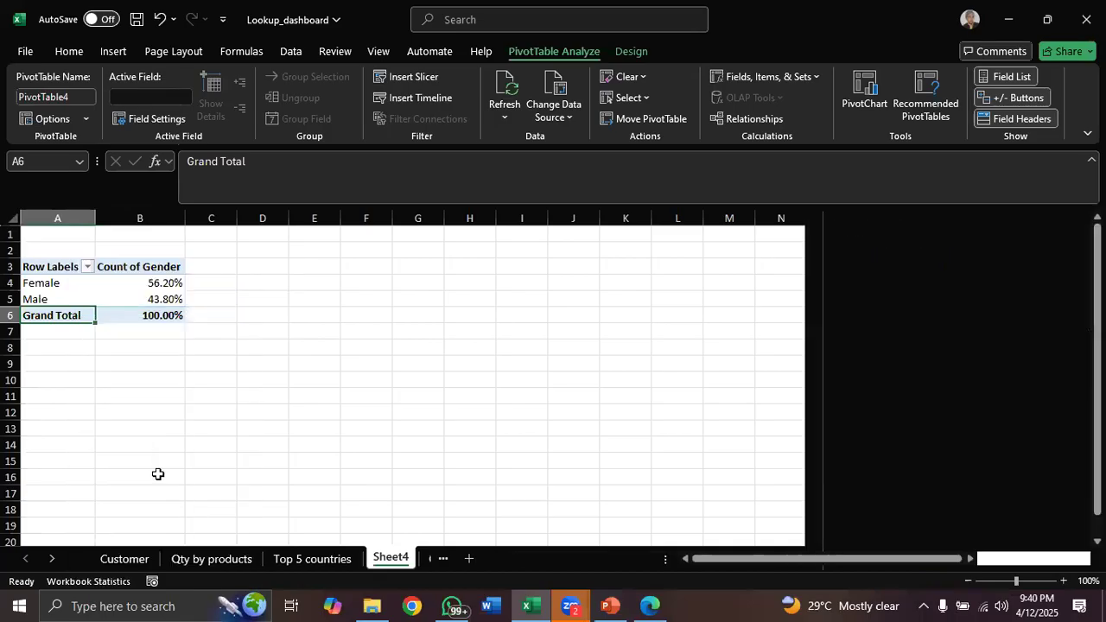
Rename Sheet4 as Count of gender
{"action": "left_click", "coordinate": [606, 605]}
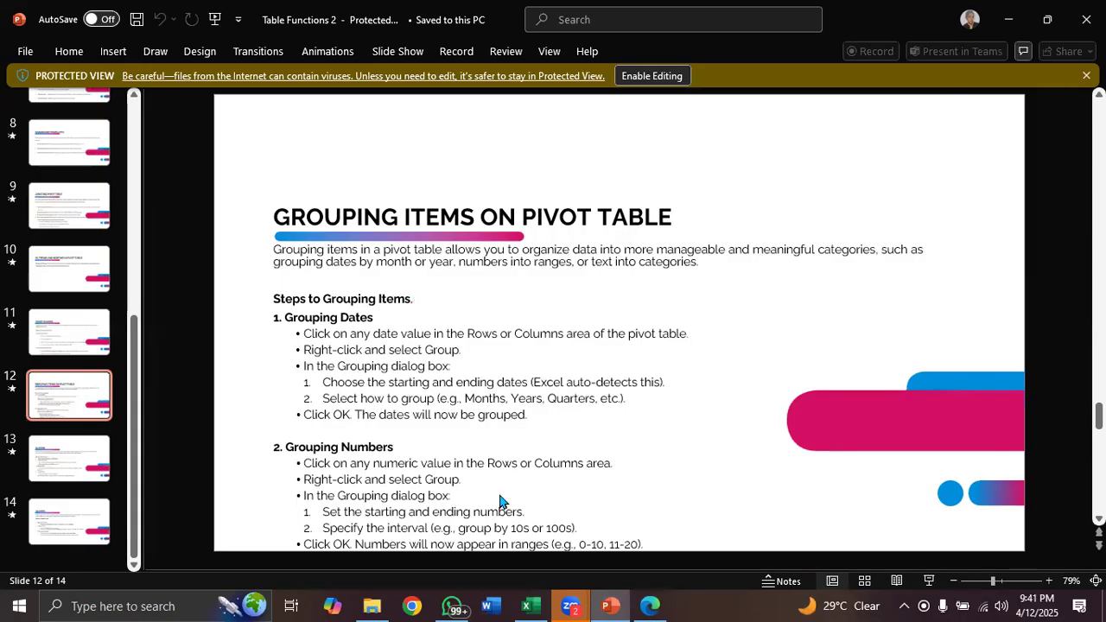
{"action": "left_click", "coordinate": [531, 606]}
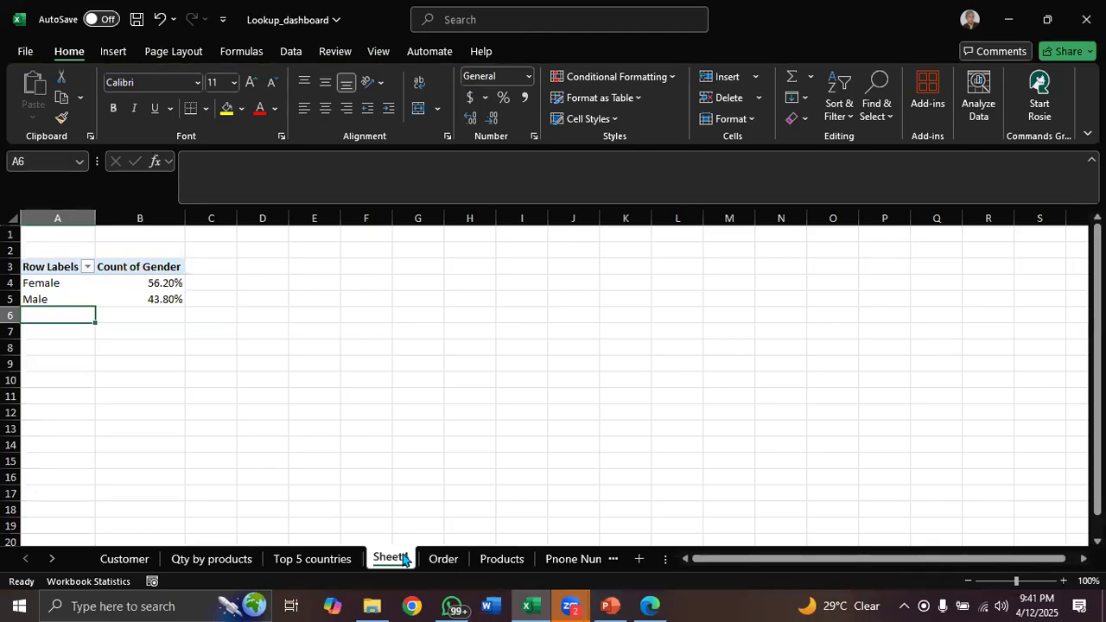
{"action": "double_click", "coordinate": [402, 559]}
{"action": "type", "text": "C"}
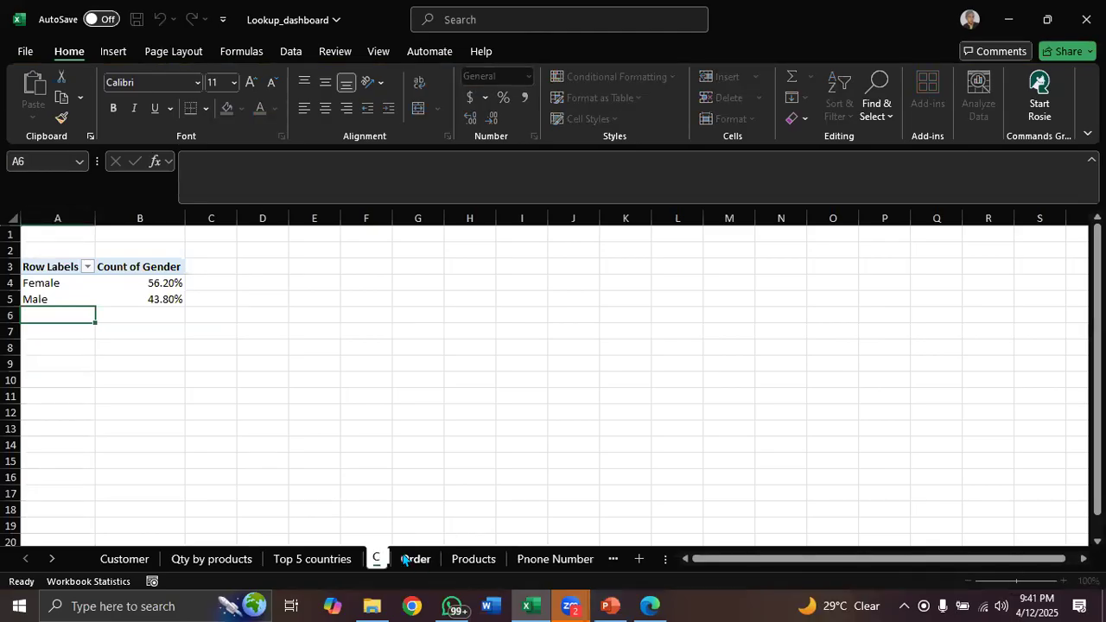
{"action": "type", "text": "ount of gender"}
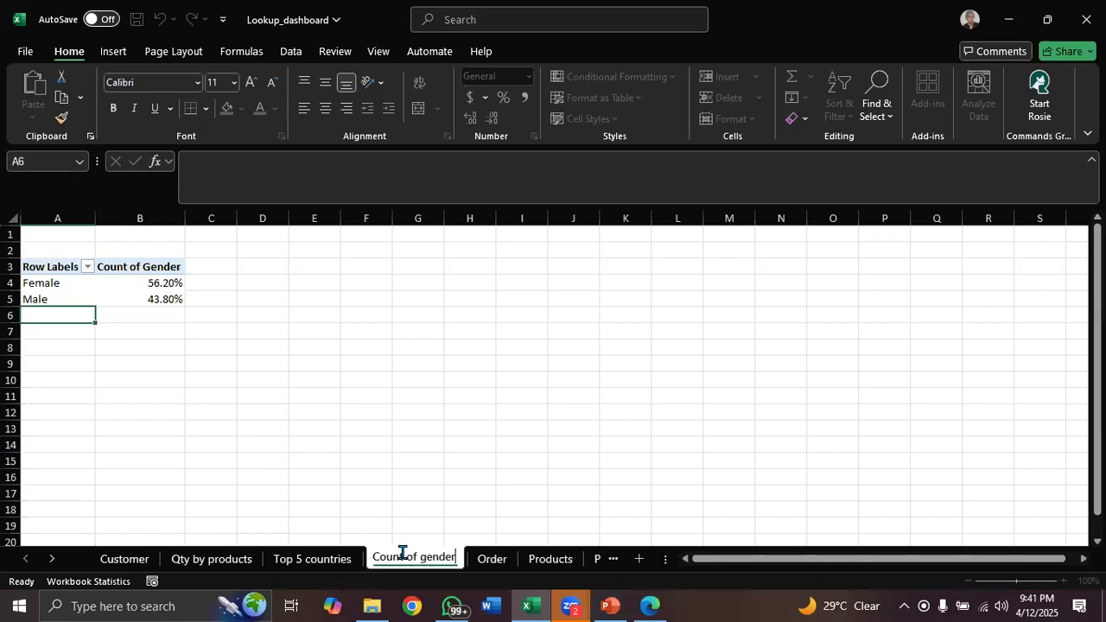
{"action": "key", "text": "Return"}
Create a PivotTable from the Order table on a new sheet with Order_Date in the rows area
{"action": "left_click", "coordinate": [491, 559]}
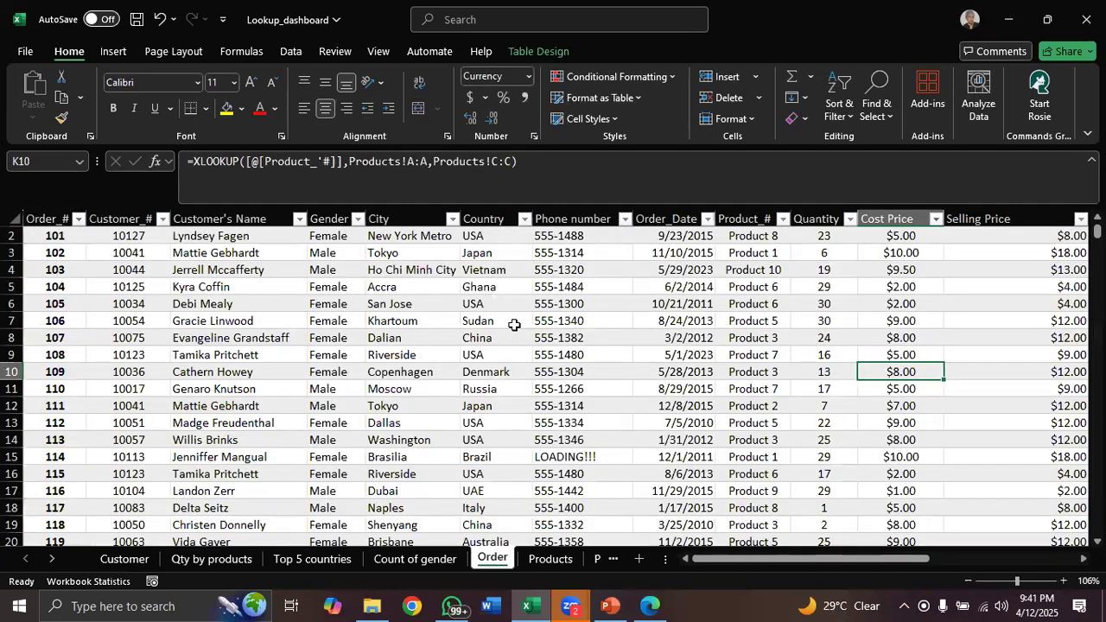
{"action": "left_click", "coordinate": [542, 53]}
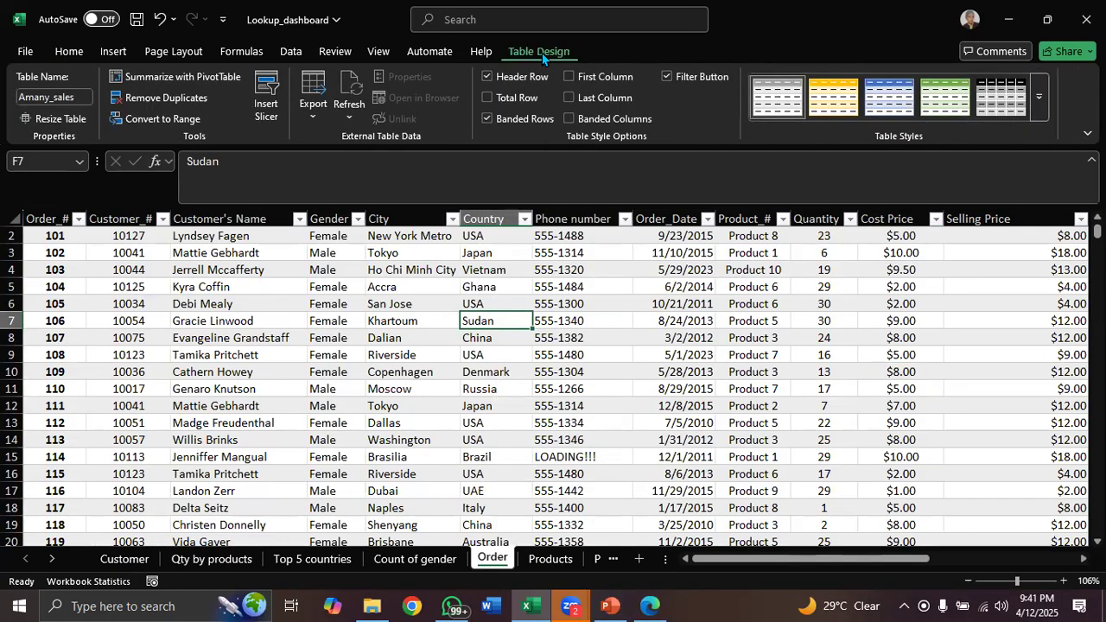
{"action": "left_click", "coordinate": [208, 78]}
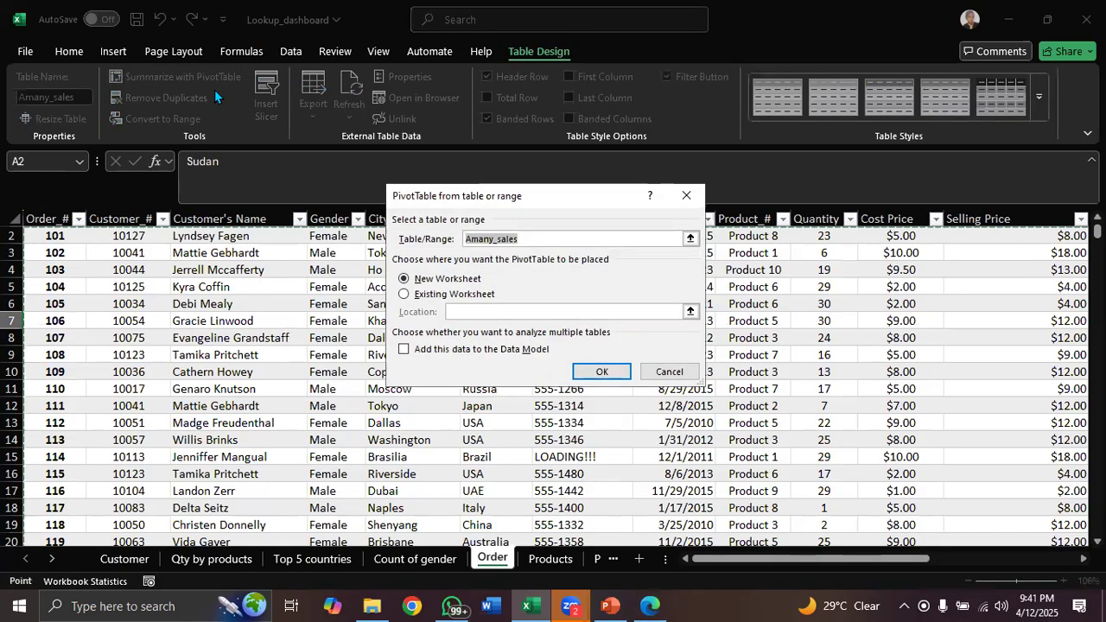
{"action": "left_click", "coordinate": [600, 372]}
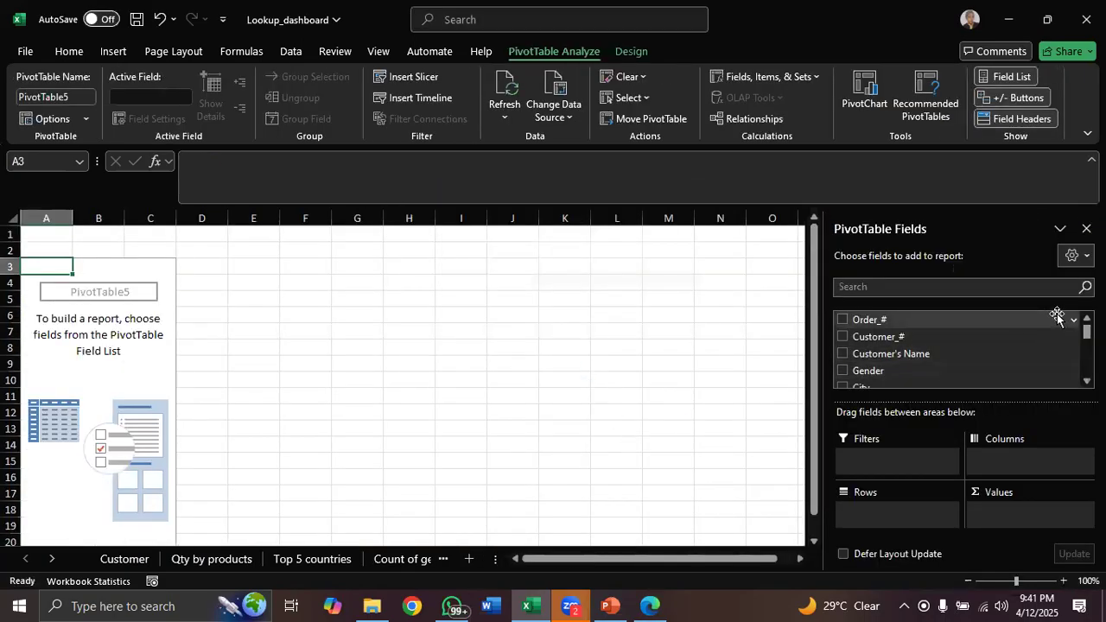
{"action": "scroll", "coordinate": [1087, 332], "scroll_direction": "down", "scroll_amount": 2}
{"action": "scroll", "coordinate": [907, 358], "scroll_direction": "down", "scroll_amount": 1}
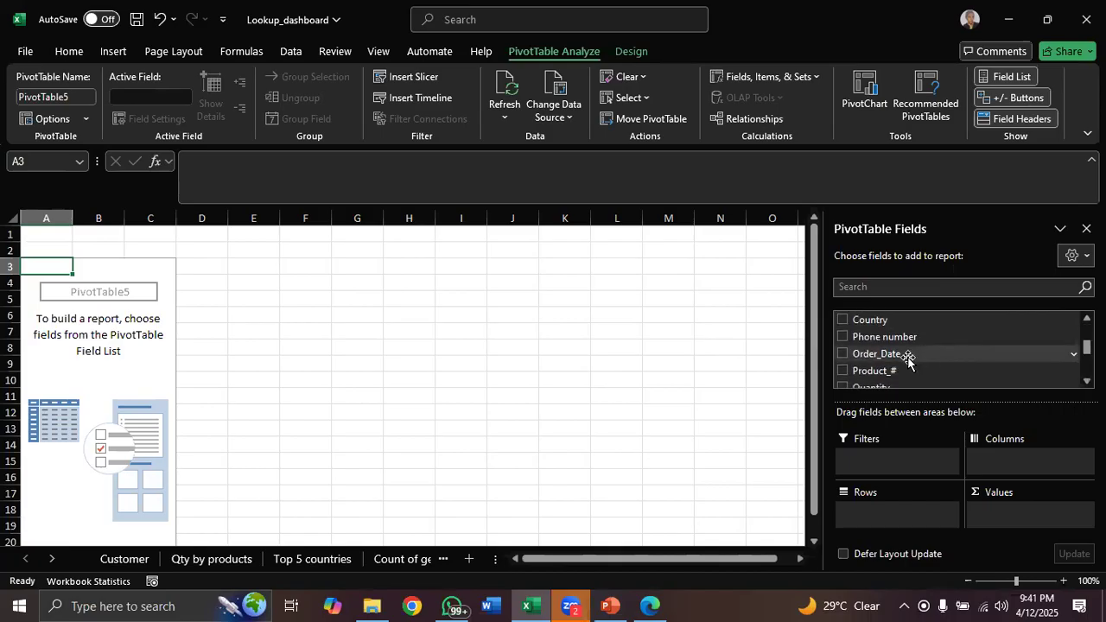
{"action": "left_click_drag", "start_coordinate": [908, 358], "coordinate": [881, 515]}
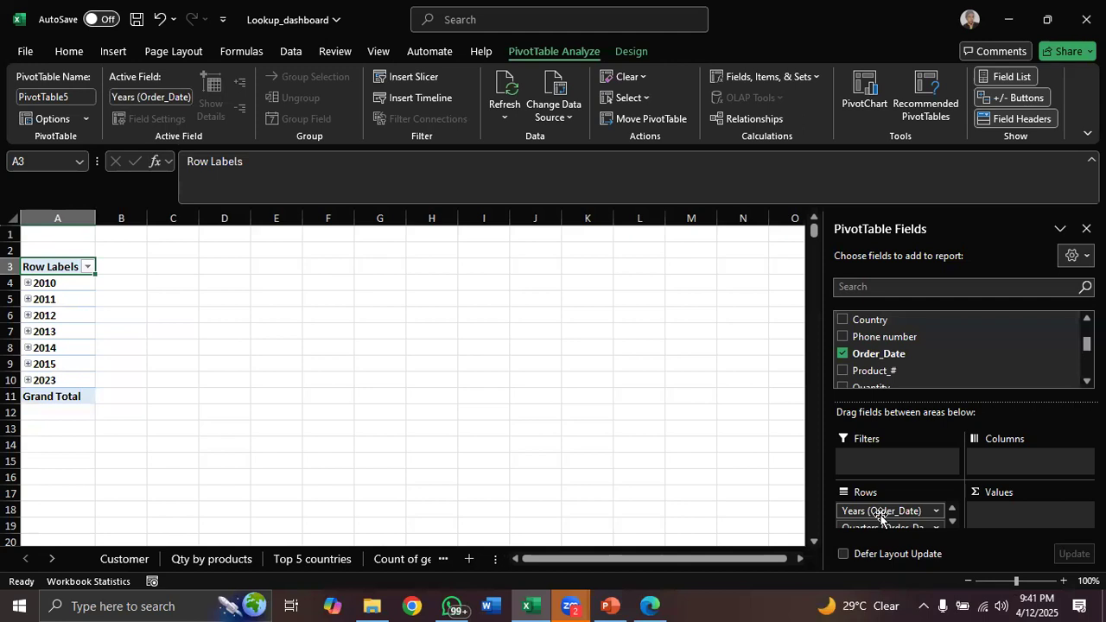
{"action": "left_click", "coordinate": [950, 522]}
{"action": "left_click", "coordinate": [951, 522]}
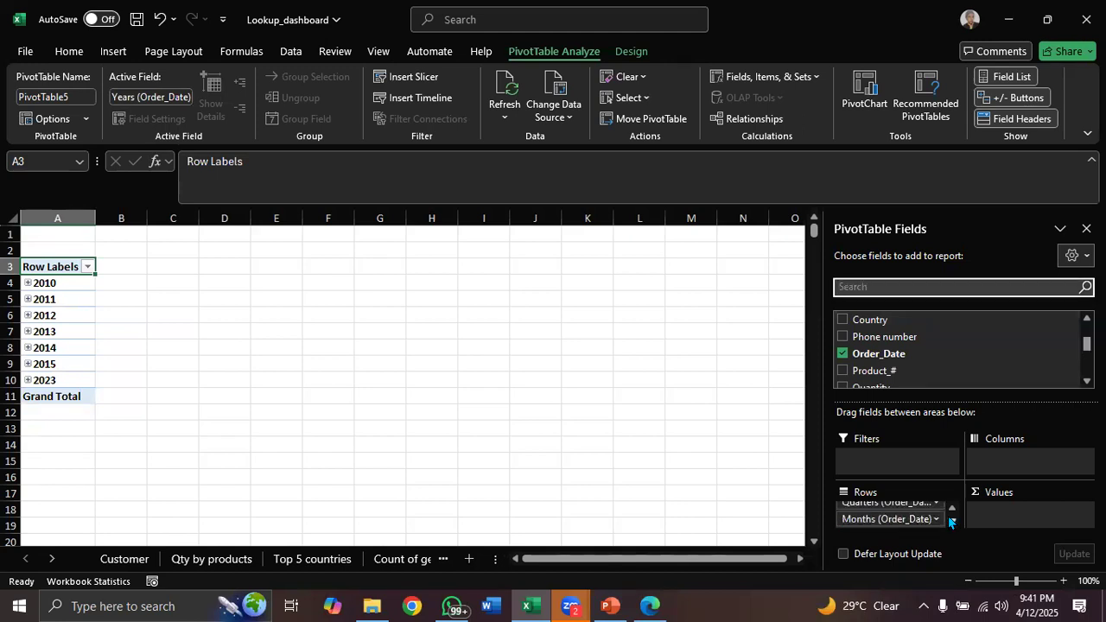
{"action": "left_click", "coordinate": [951, 522]}
{"action": "left_click", "coordinate": [951, 522]}
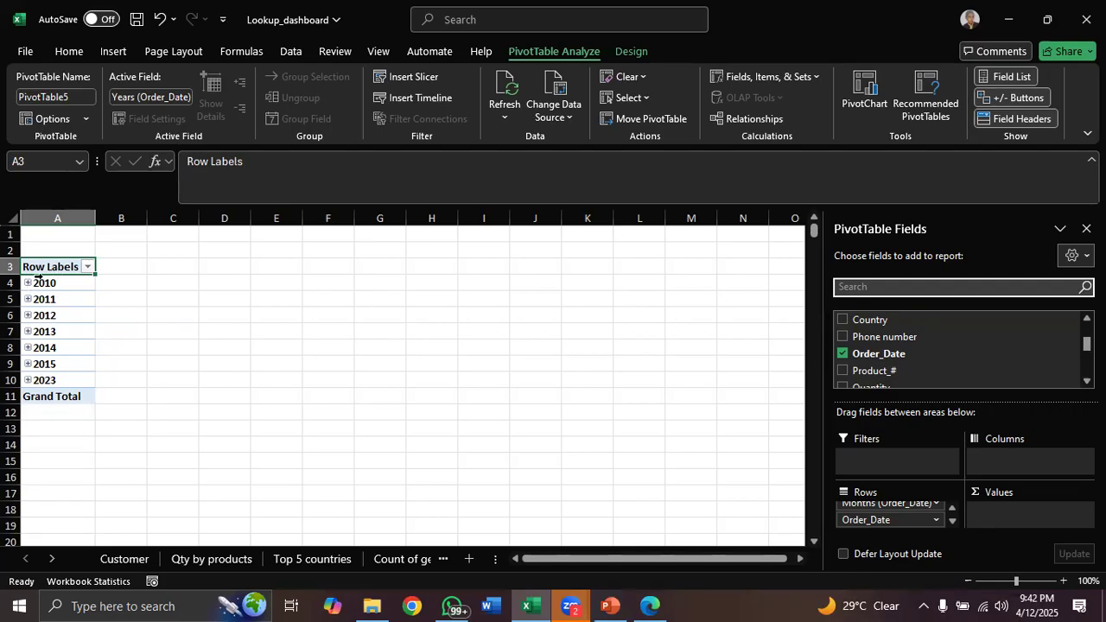
Expand and collapse the 2010 year and its first quarter in the date PivotTable
{"action": "left_click", "coordinate": [27, 283]}
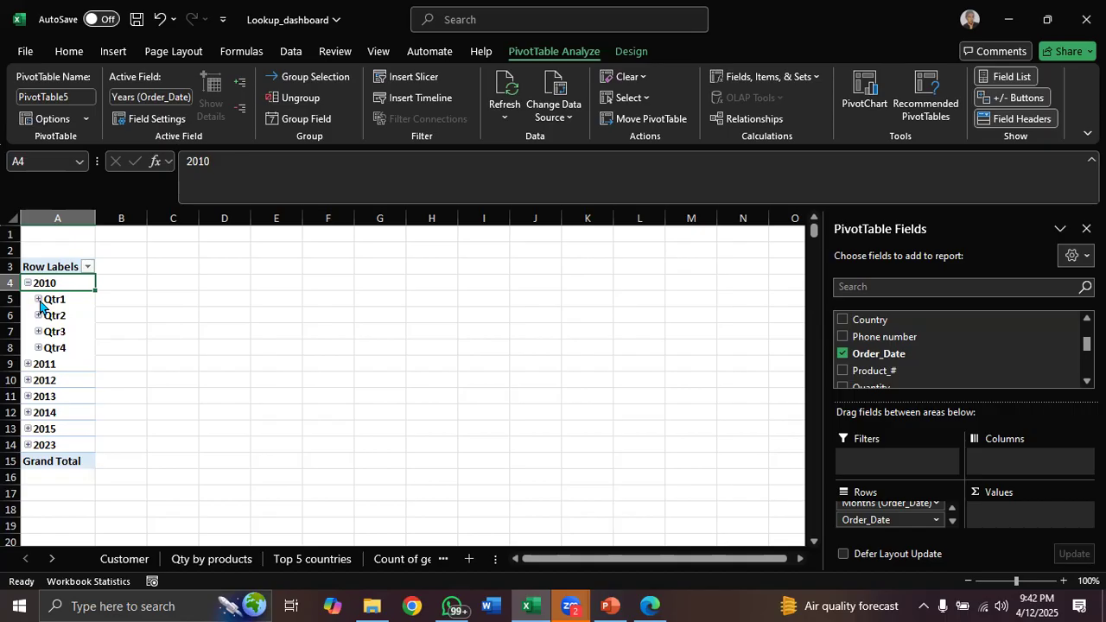
{"action": "left_click", "coordinate": [41, 304]}
{"action": "left_click", "coordinate": [39, 301]}
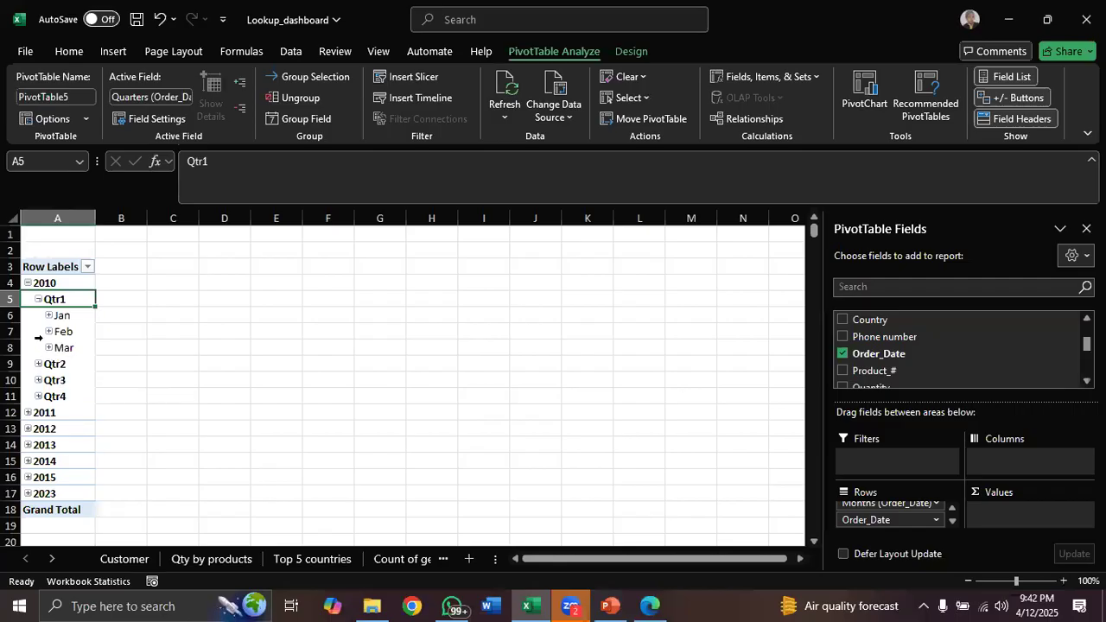
{"action": "left_click", "coordinate": [27, 283]}
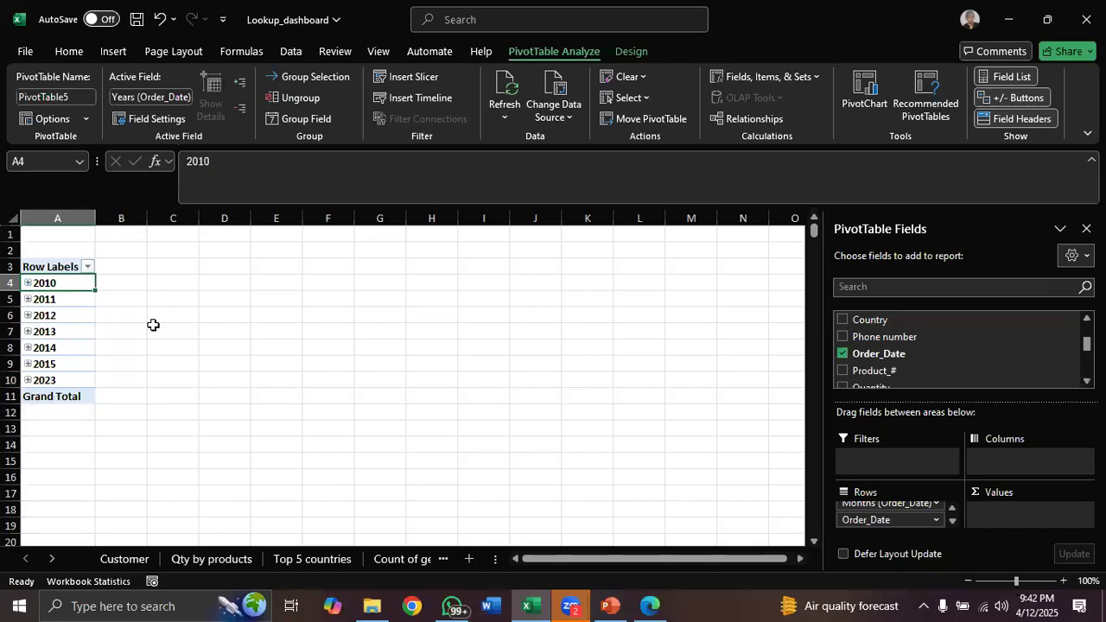
Ungroup the Order_Date field into individual dates
{"action": "left_click", "coordinate": [304, 98]}
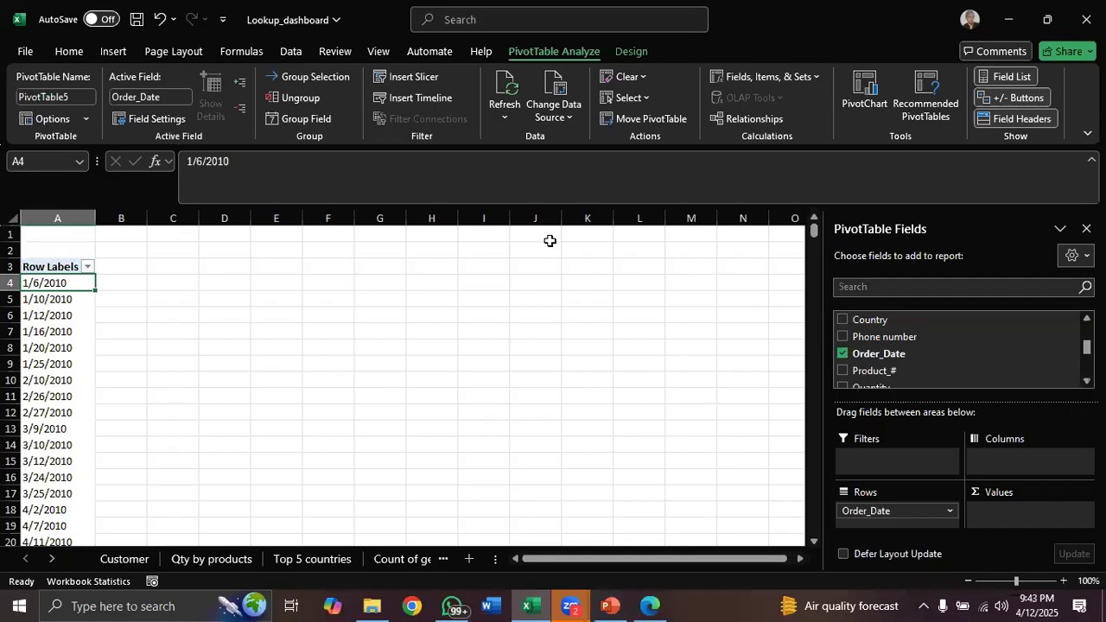
{"action": "left_click_drag", "start_coordinate": [813, 233], "coordinate": [813, 175]}
Review the grouping instructions on the presentation slide, then return to the workbook
{"action": "left_click", "coordinate": [617, 604]}
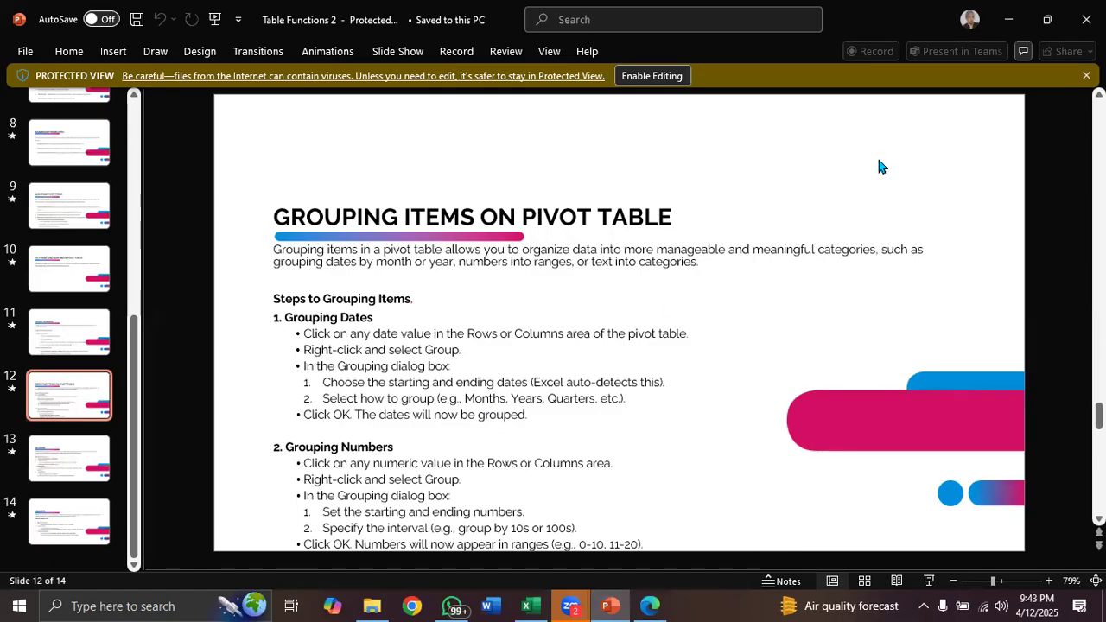
{"action": "left_click", "coordinate": [532, 606]}
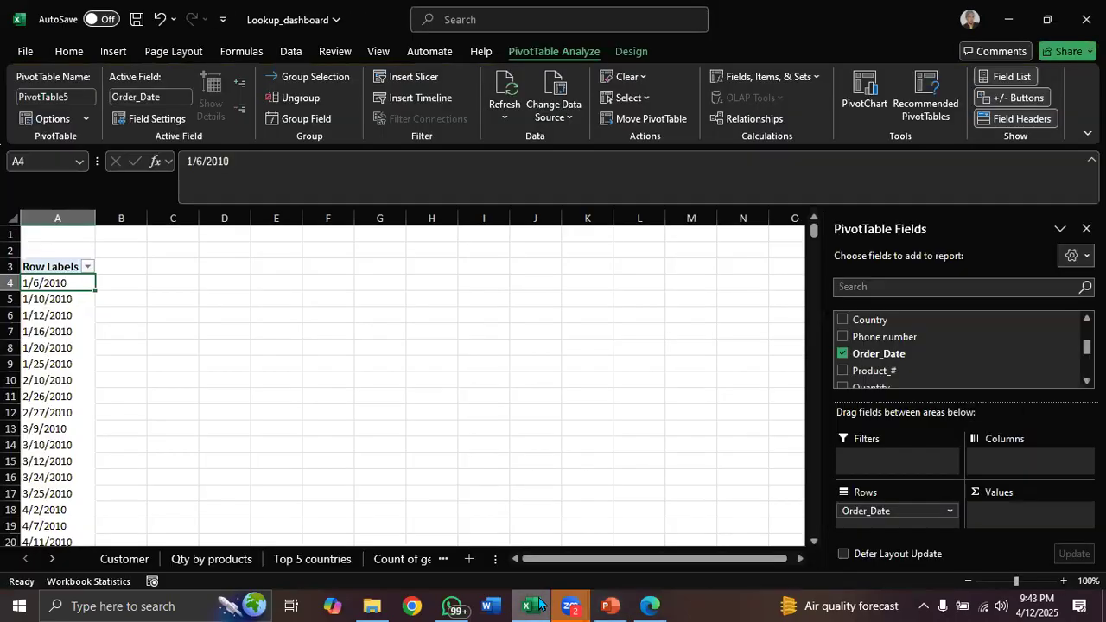
Try grouping the Order_Date field by Years only, then undo the grouping
{"action": "right_click", "coordinate": [64, 285]}
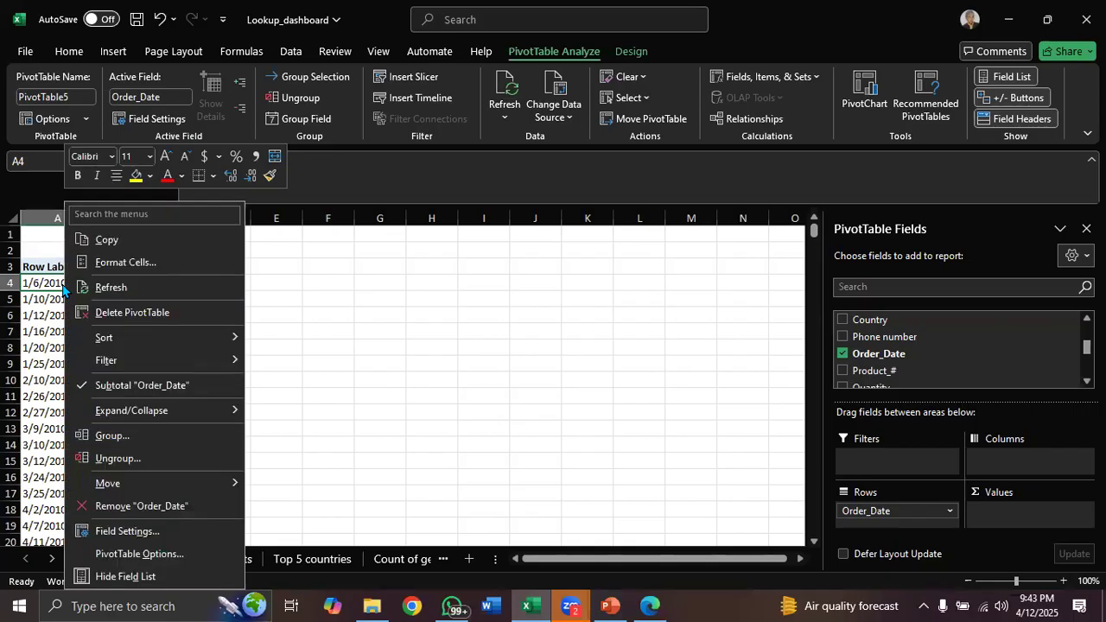
{"action": "left_click", "coordinate": [174, 437]}
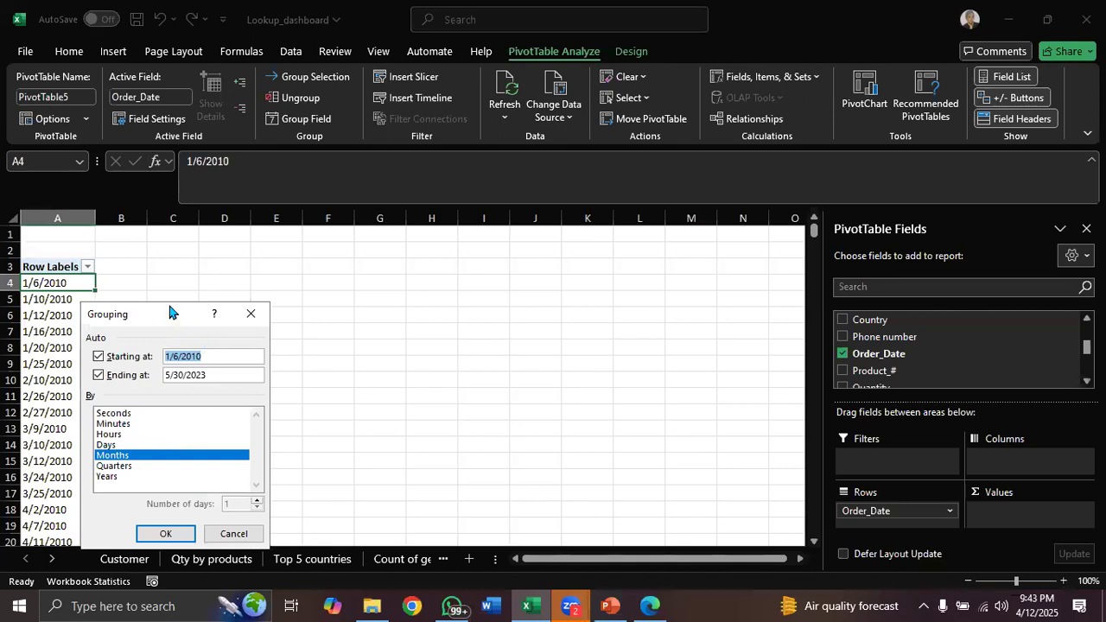
{"action": "left_click_drag", "start_coordinate": [202, 308], "coordinate": [389, 245]}
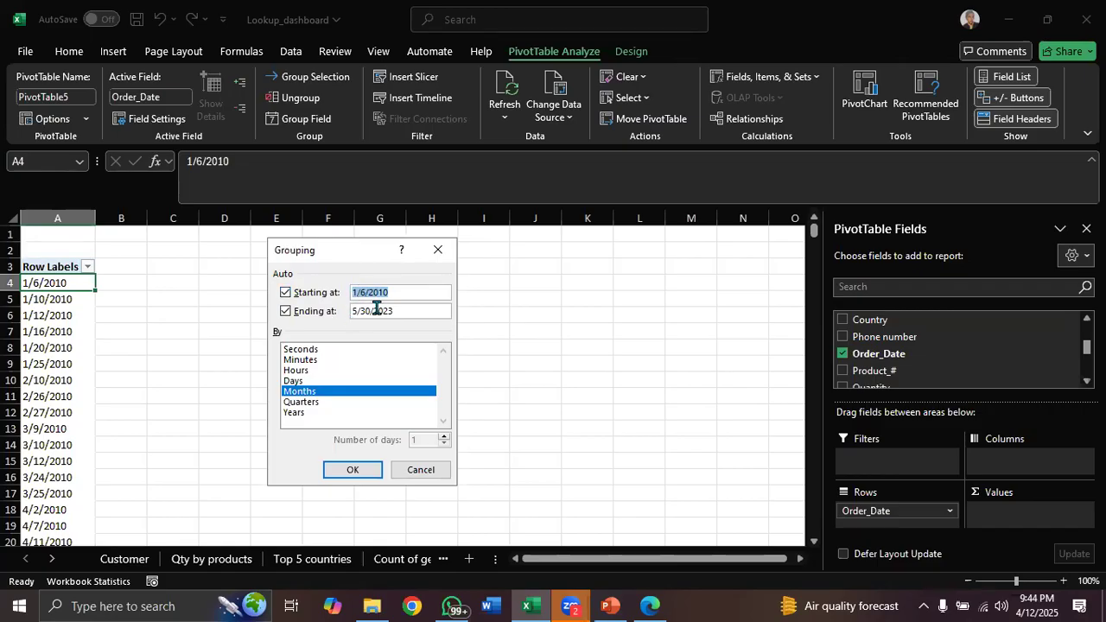
{"action": "left_click", "coordinate": [294, 414]}
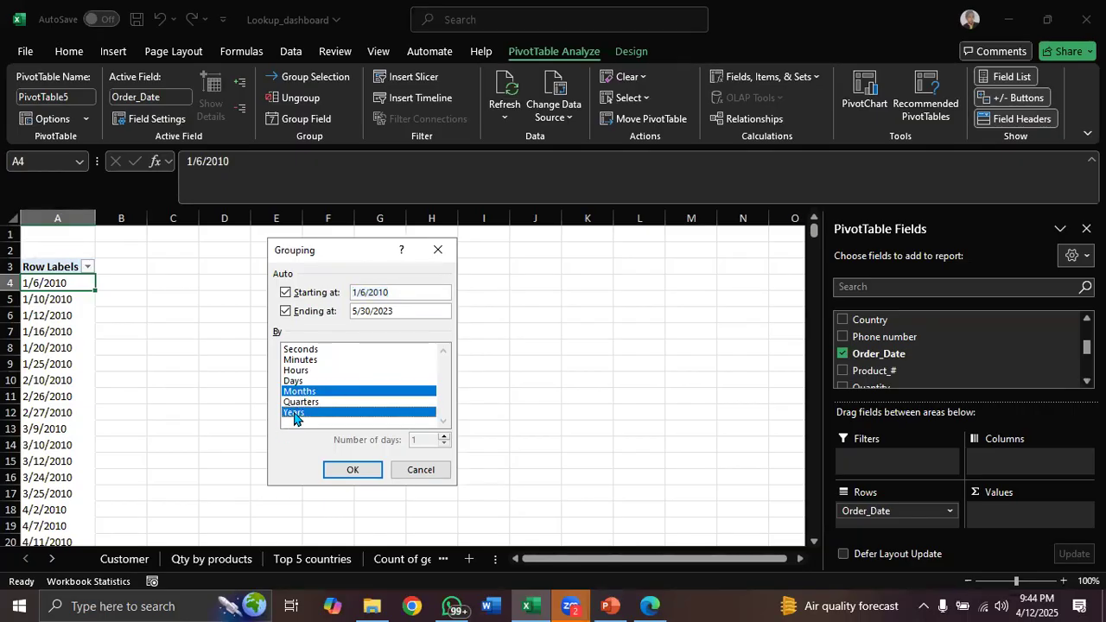
{"action": "left_click", "coordinate": [305, 393]}
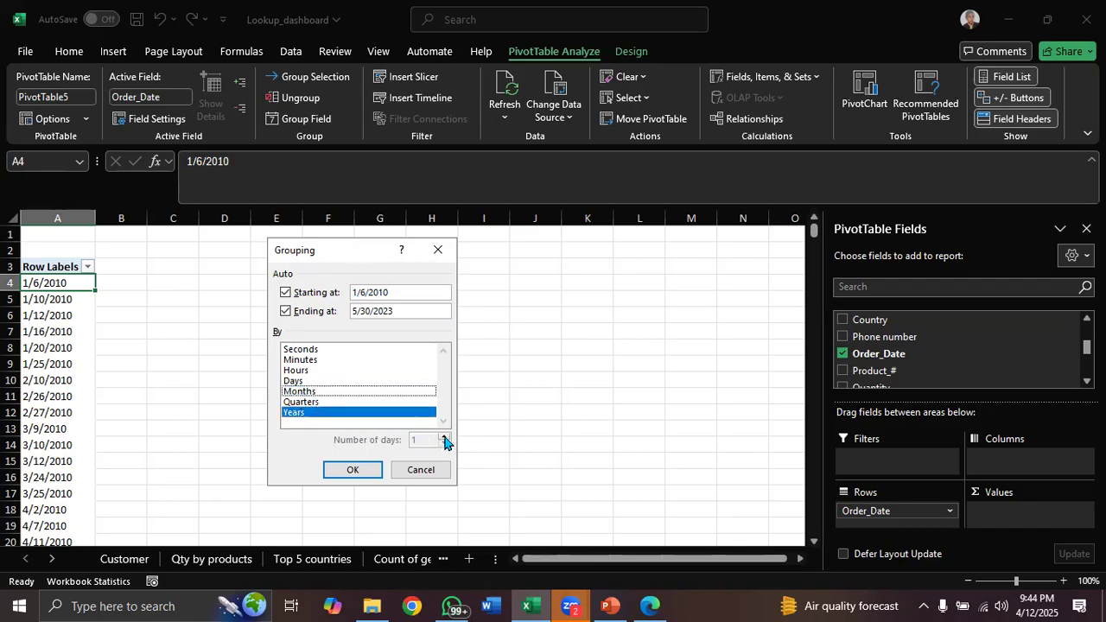
{"action": "left_click", "coordinate": [356, 468]}
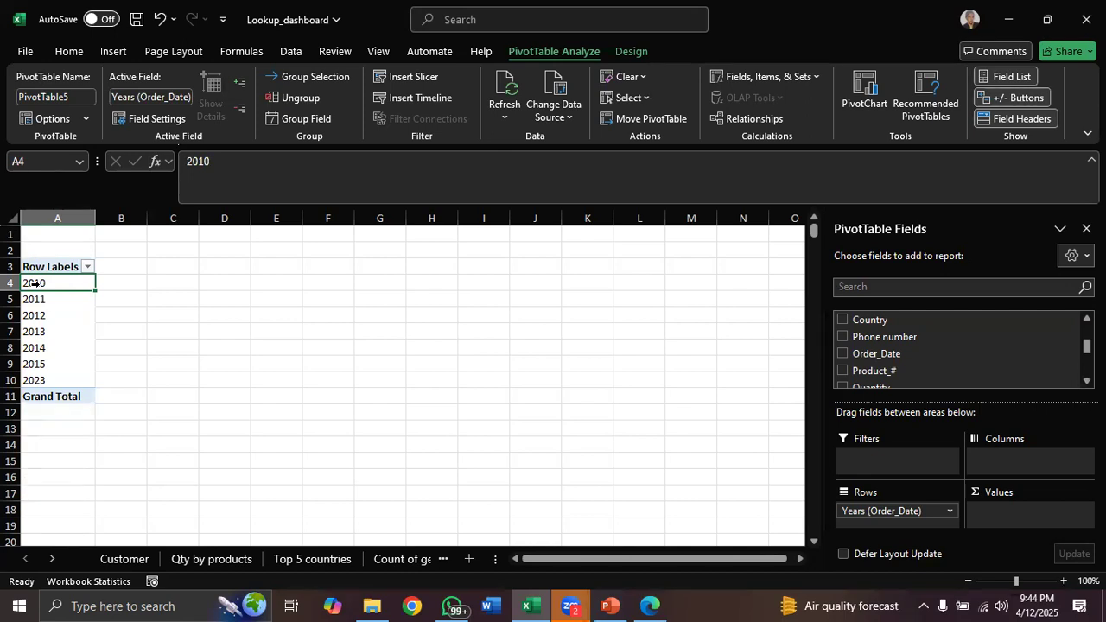
{"action": "key", "text": "ctrl+z"}
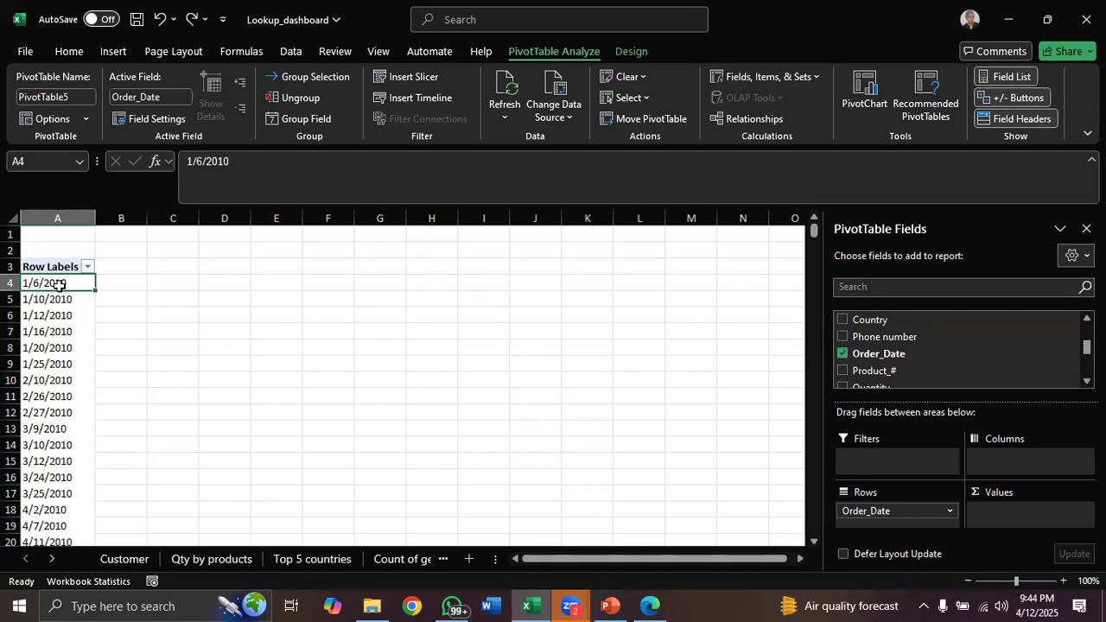
Group the Order_Date field by Months
{"action": "right_click", "coordinate": [62, 285]}
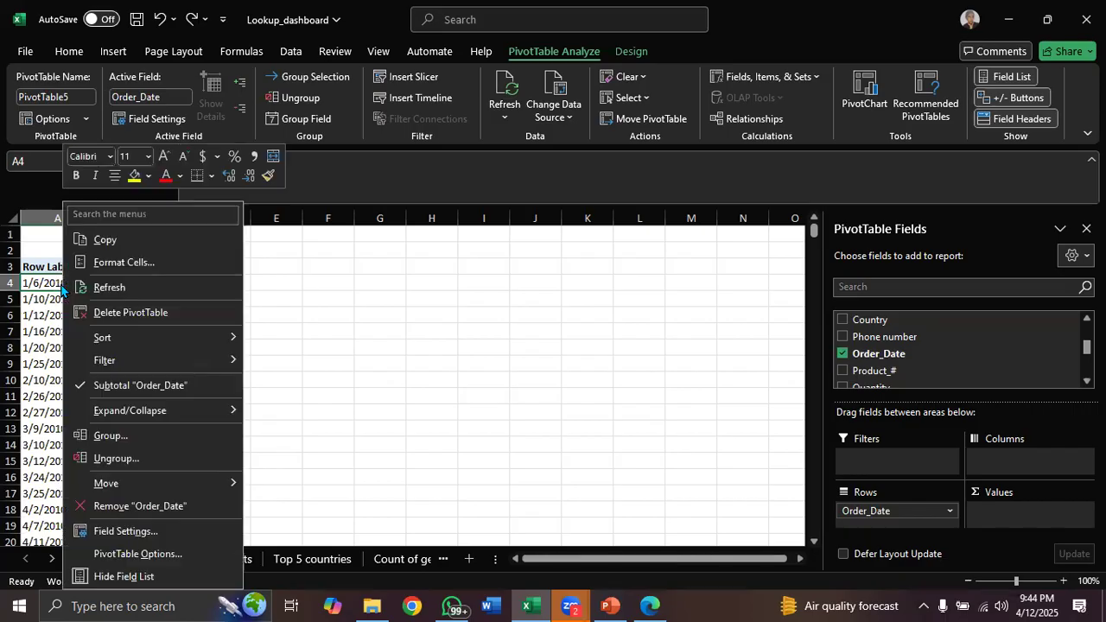
{"action": "left_click", "coordinate": [142, 435]}
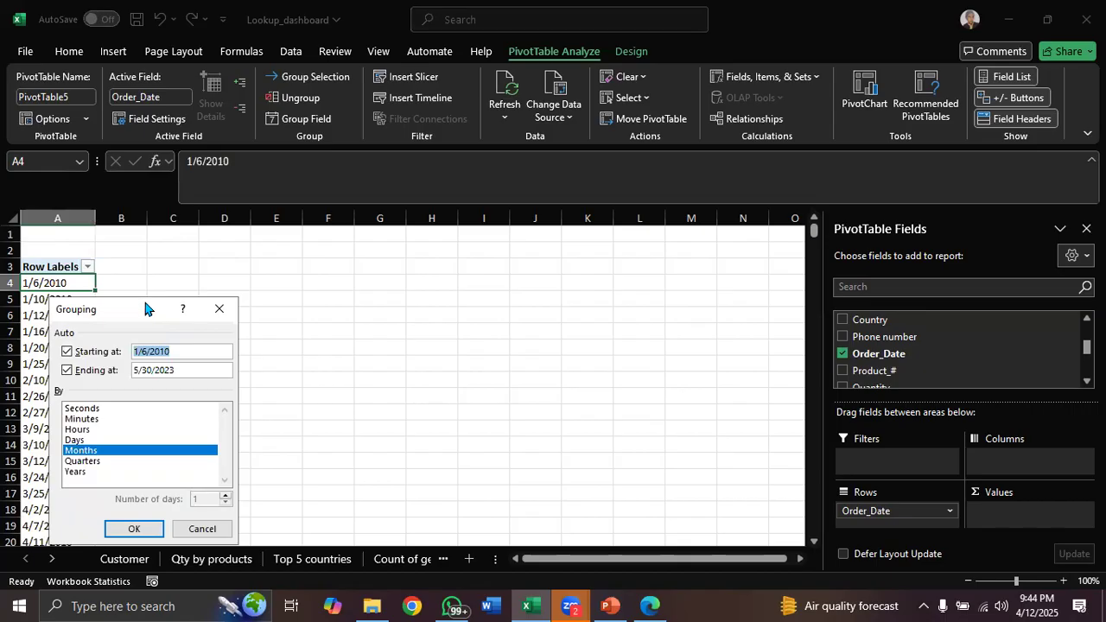
{"action": "left_click_drag", "start_coordinate": [155, 305], "coordinate": [380, 260]}
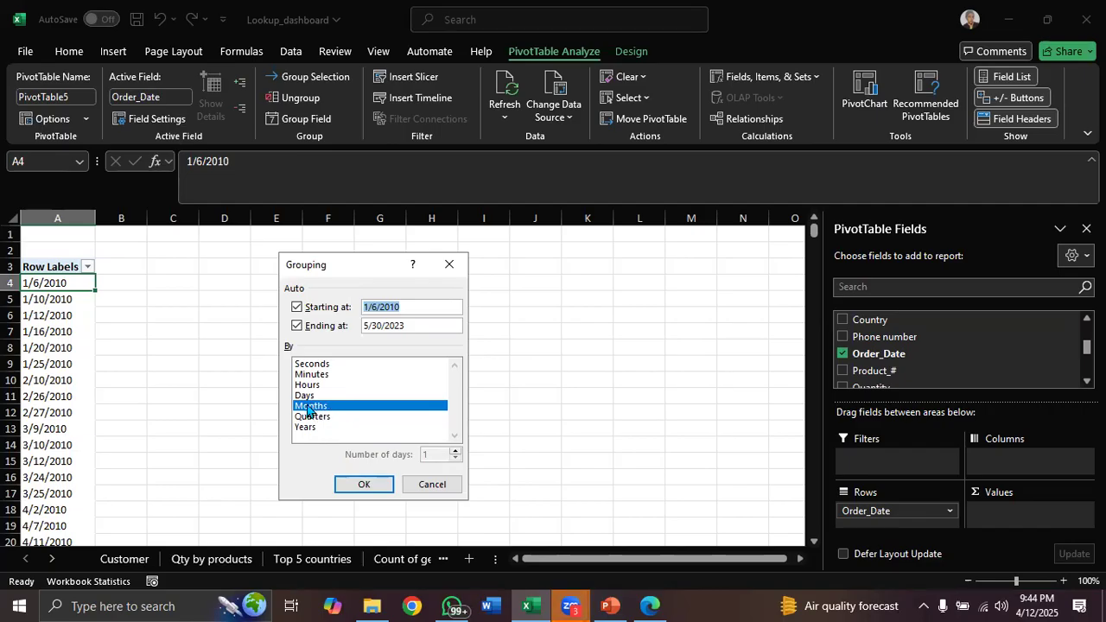
{"action": "left_click", "coordinate": [363, 486]}
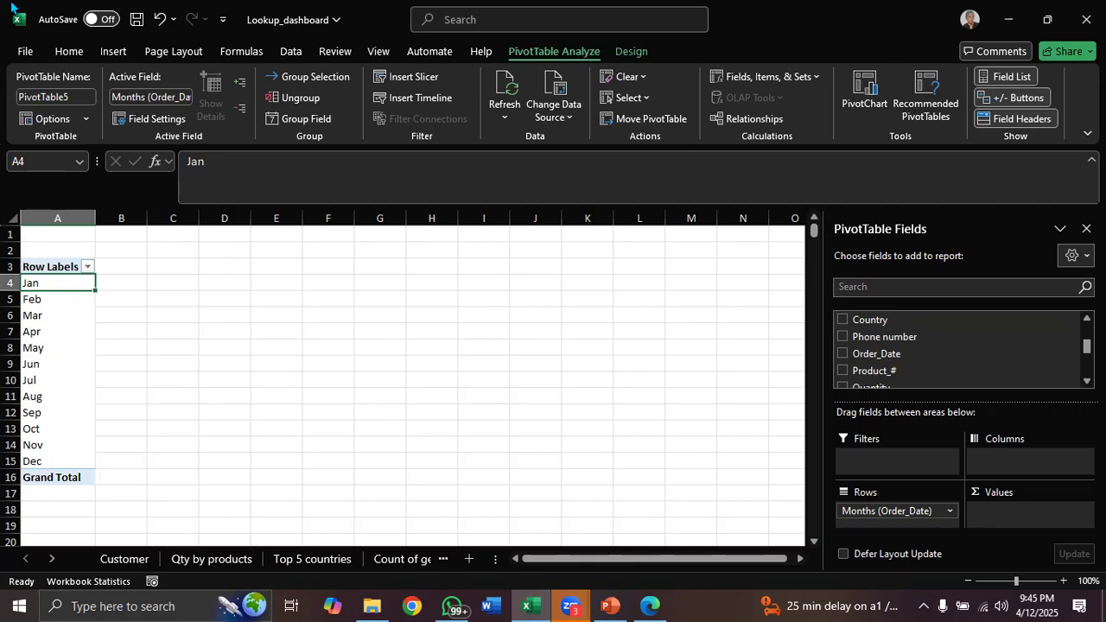
Browse the workbook's sheets, including the Order table's Order_Date column
{"action": "left_click", "coordinate": [1044, 308]}
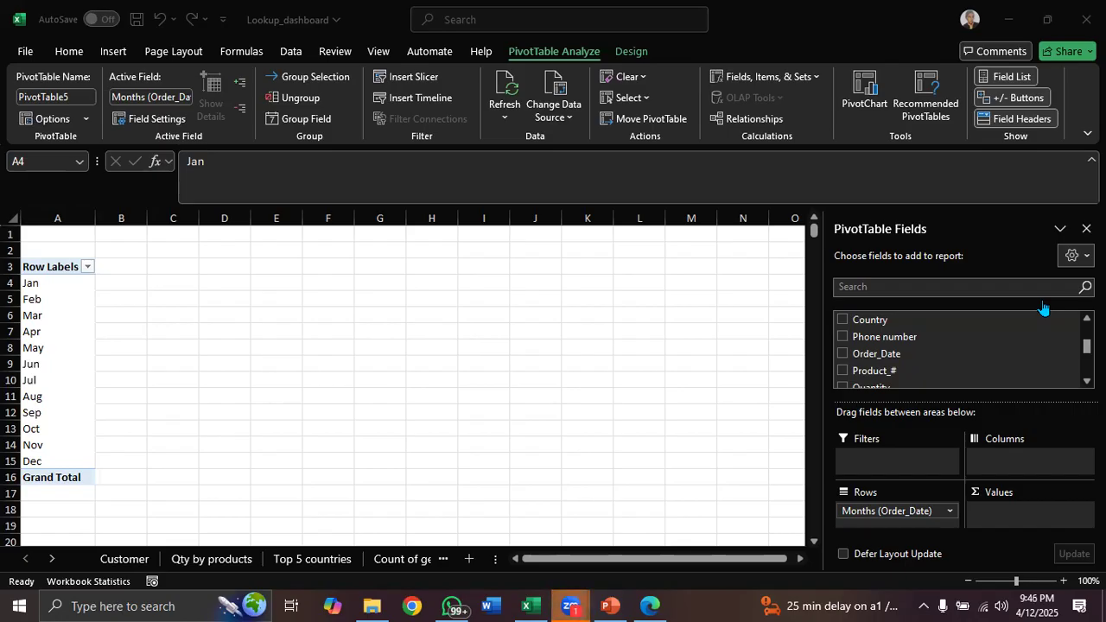
{"action": "left_click", "coordinate": [439, 560]}
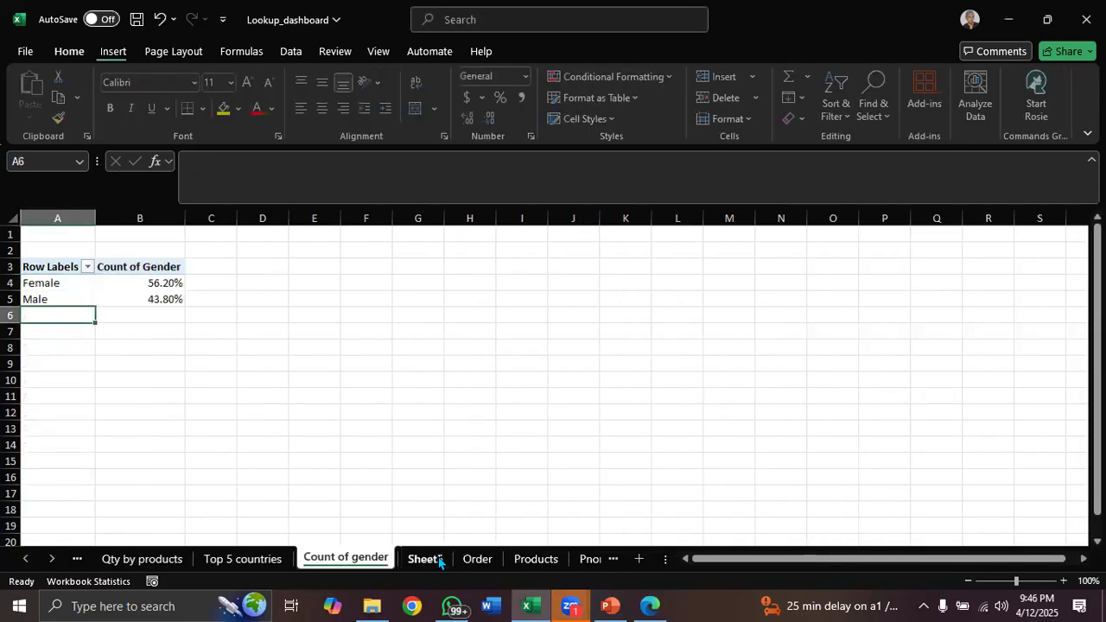
{"action": "left_click", "coordinate": [436, 560]}
{"action": "left_click", "coordinate": [441, 560]}
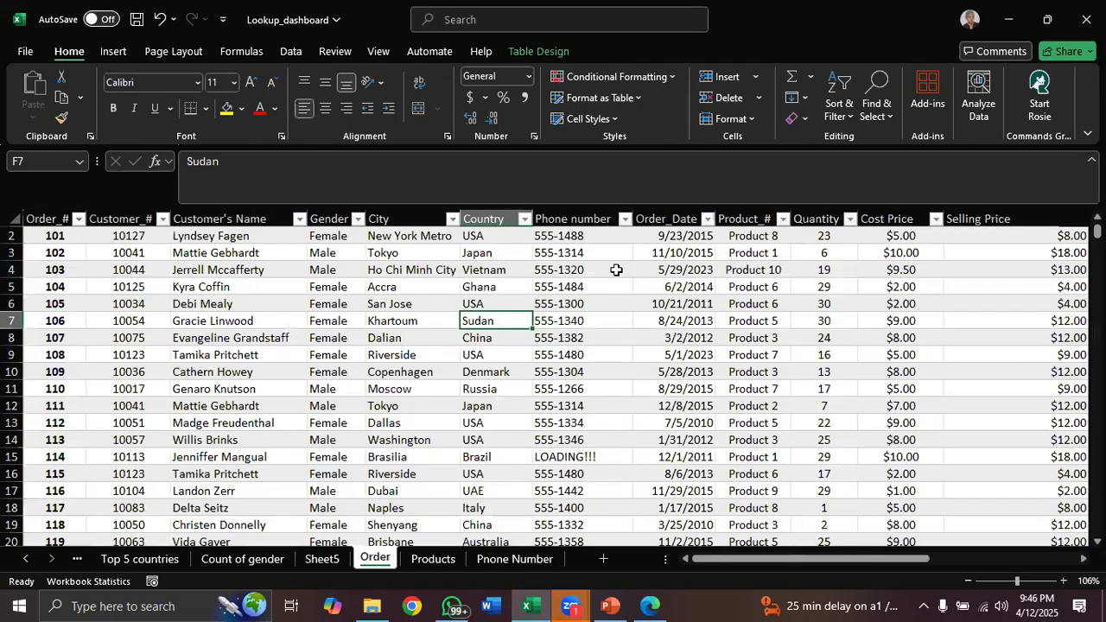
{"action": "left_click", "coordinate": [659, 214]}
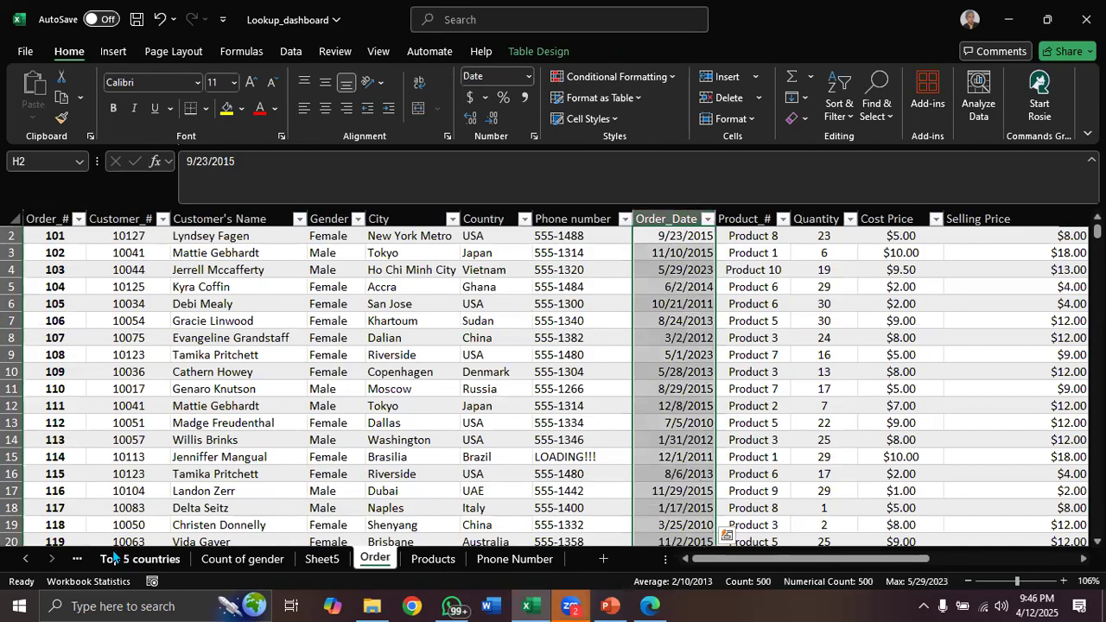
{"action": "left_click", "coordinate": [76, 559]}
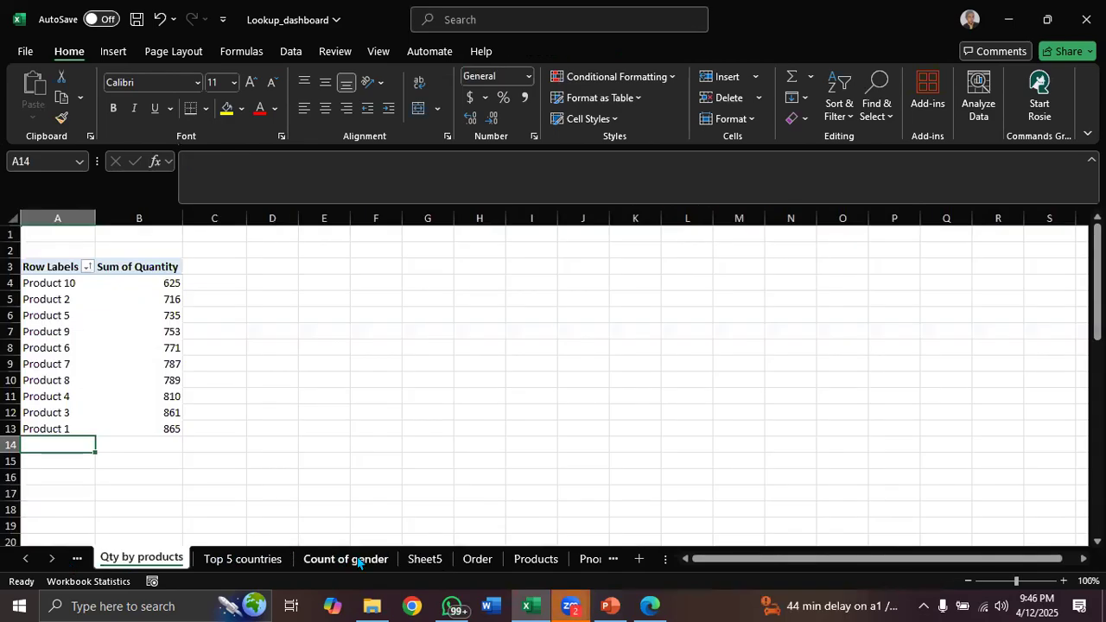
{"action": "left_click", "coordinate": [427, 565]}
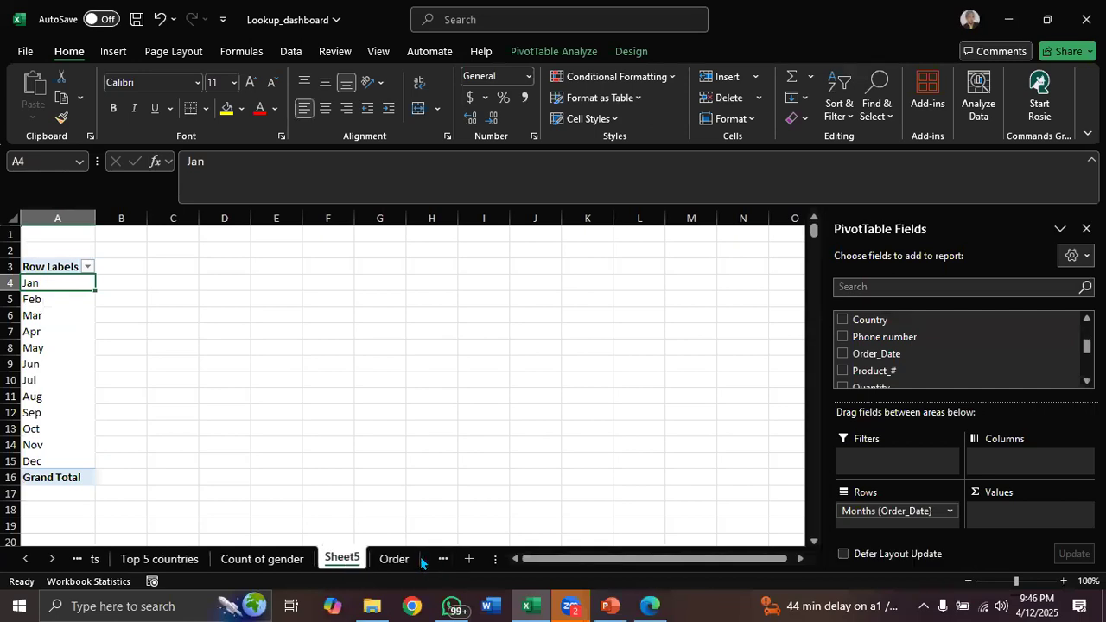
{"action": "left_click", "coordinate": [421, 562]}
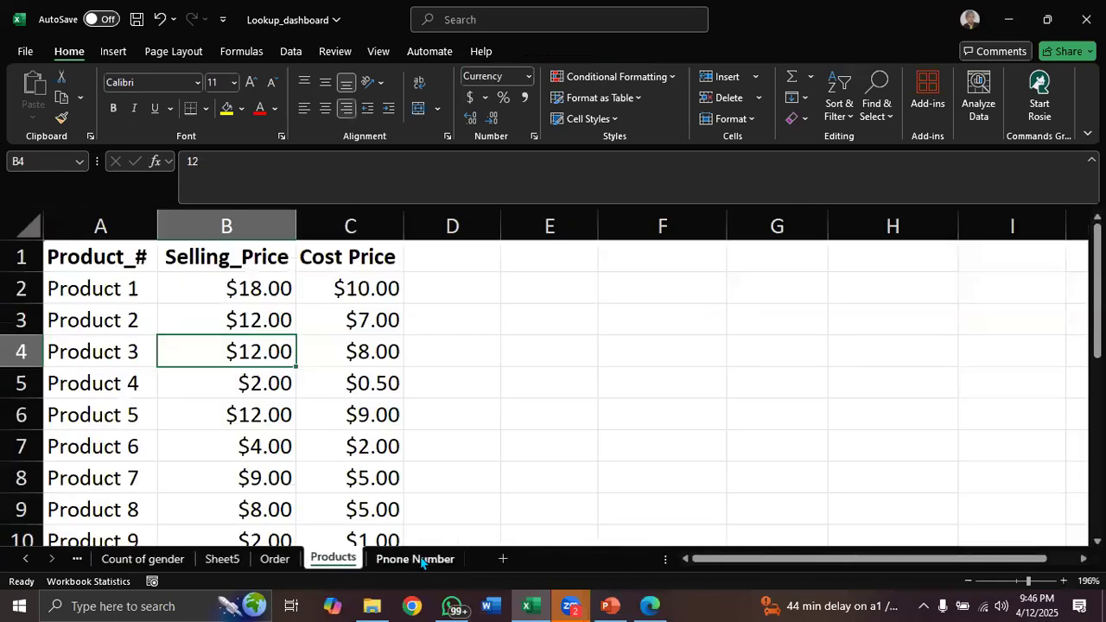
Rename Sheet5 as Date
{"action": "left_click", "coordinate": [223, 558]}
{"action": "type", "text": "Date"}
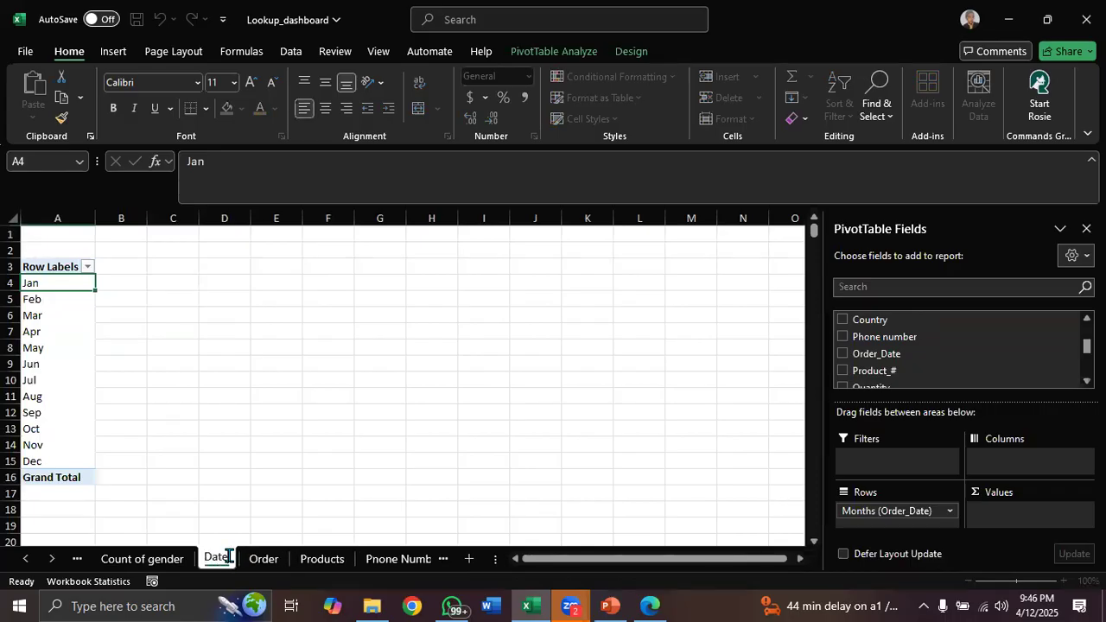
{"action": "key", "text": "Return"}
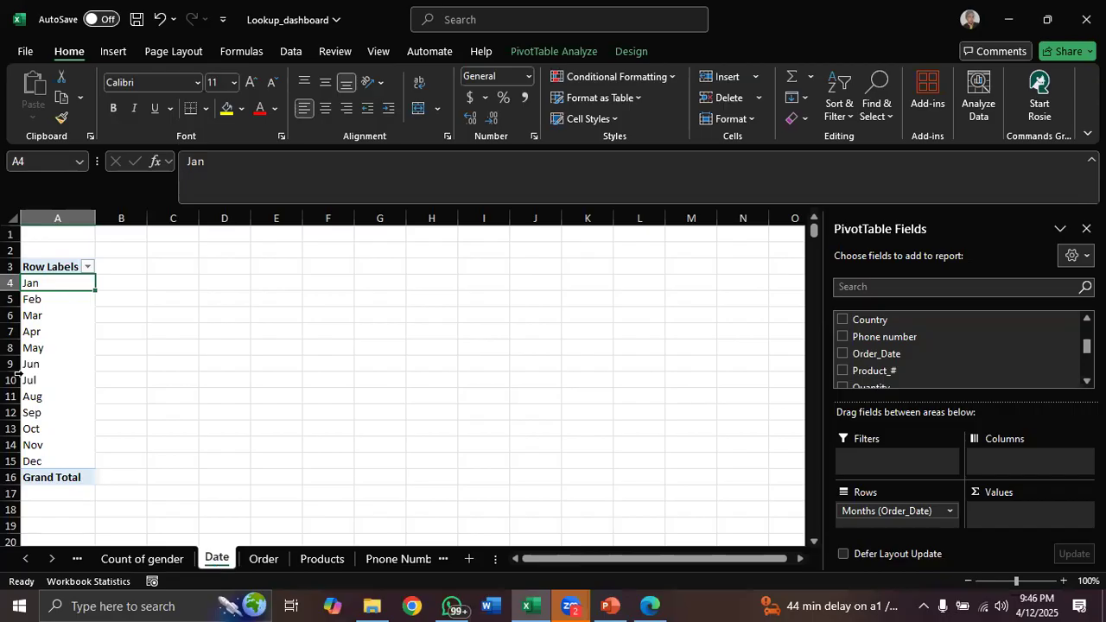
Ungroup the month grouping and regroup the Order_Date field by Quarters
{"action": "right_click", "coordinate": [71, 286]}
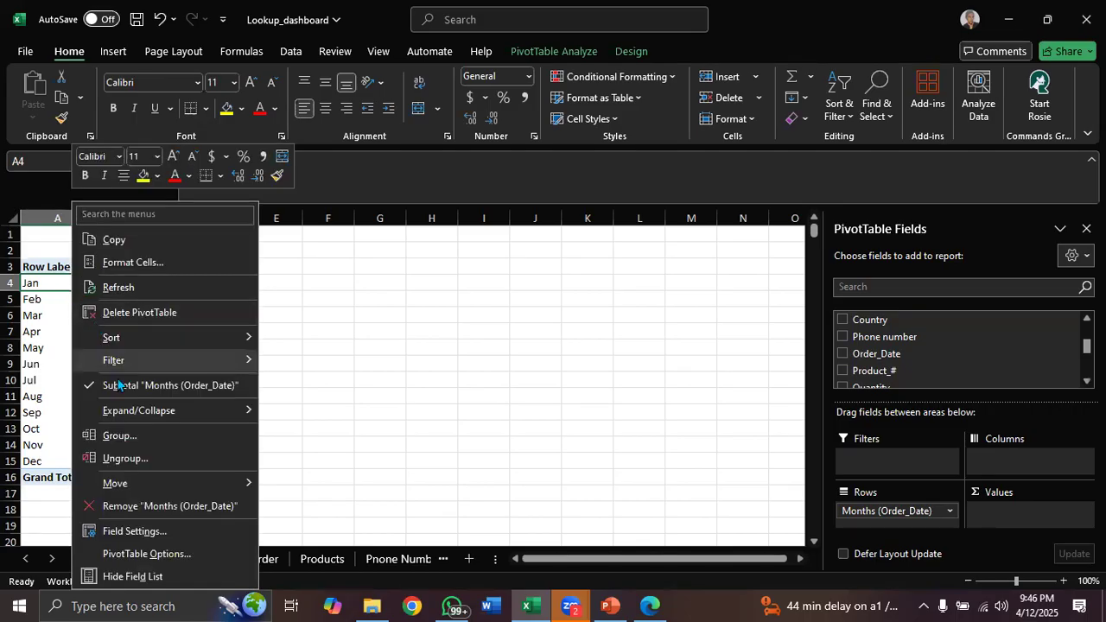
{"action": "left_click", "coordinate": [125, 459]}
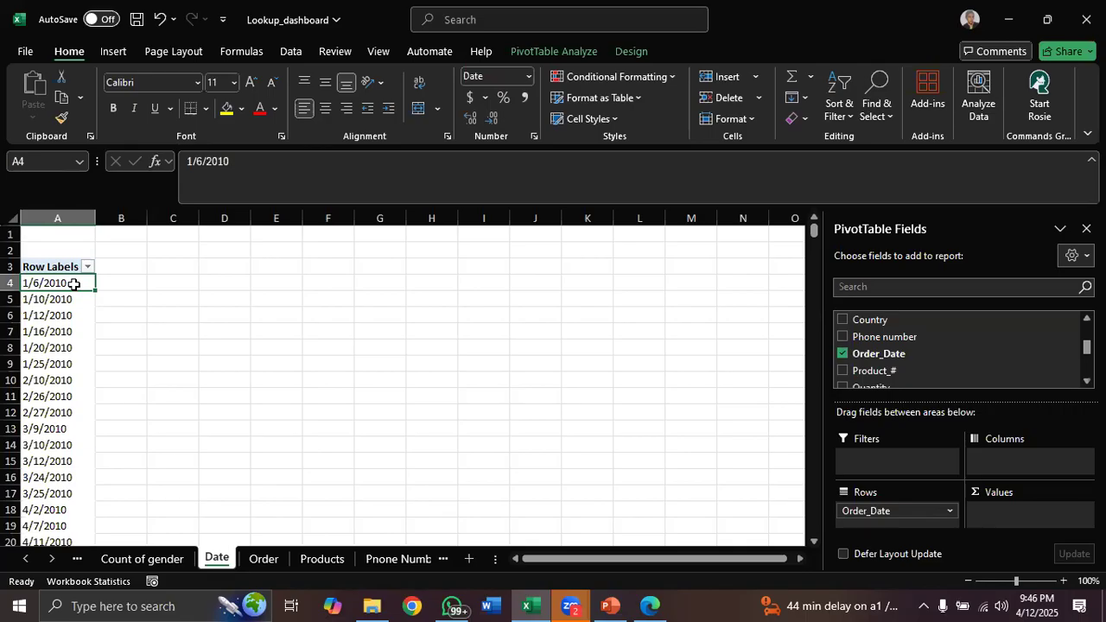
{"action": "right_click", "coordinate": [73, 287]}
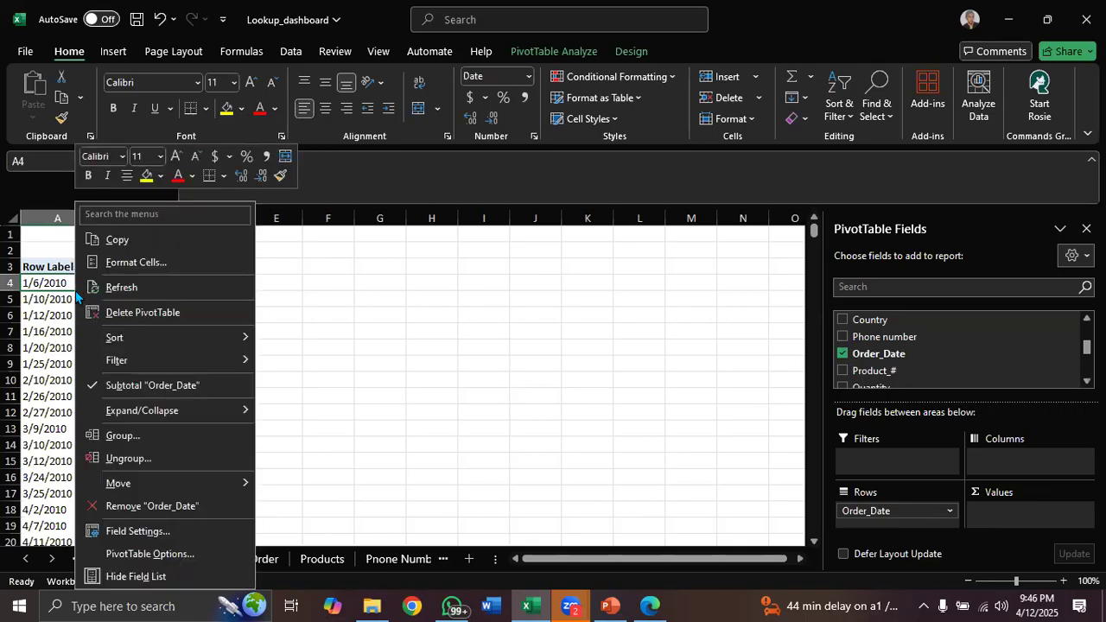
{"action": "left_click", "coordinate": [164, 434]}
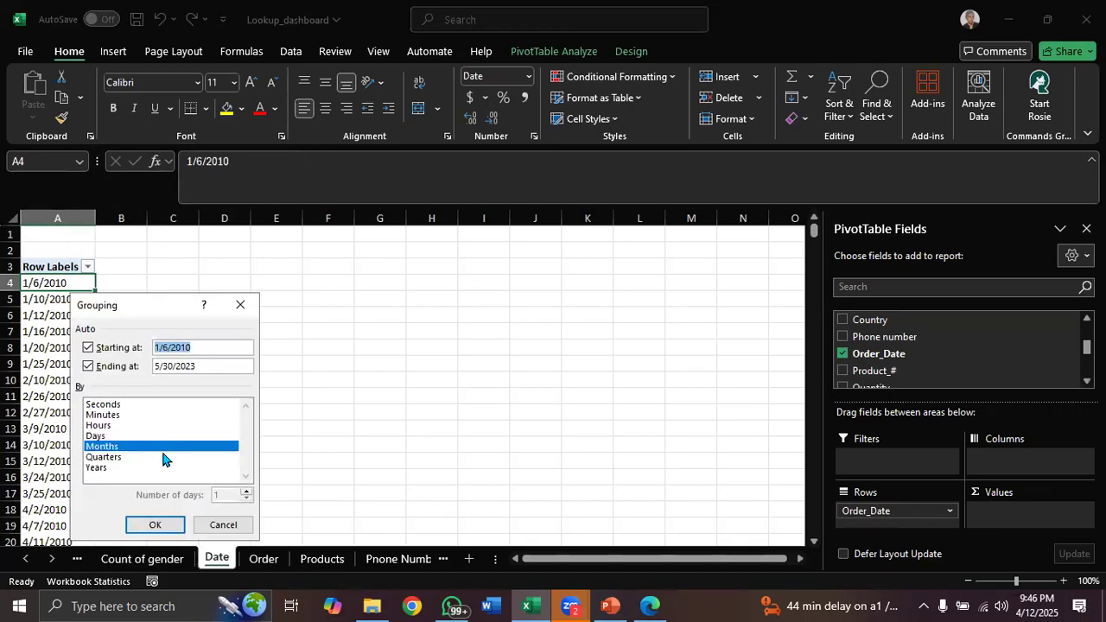
{"action": "left_click", "coordinate": [162, 457]}
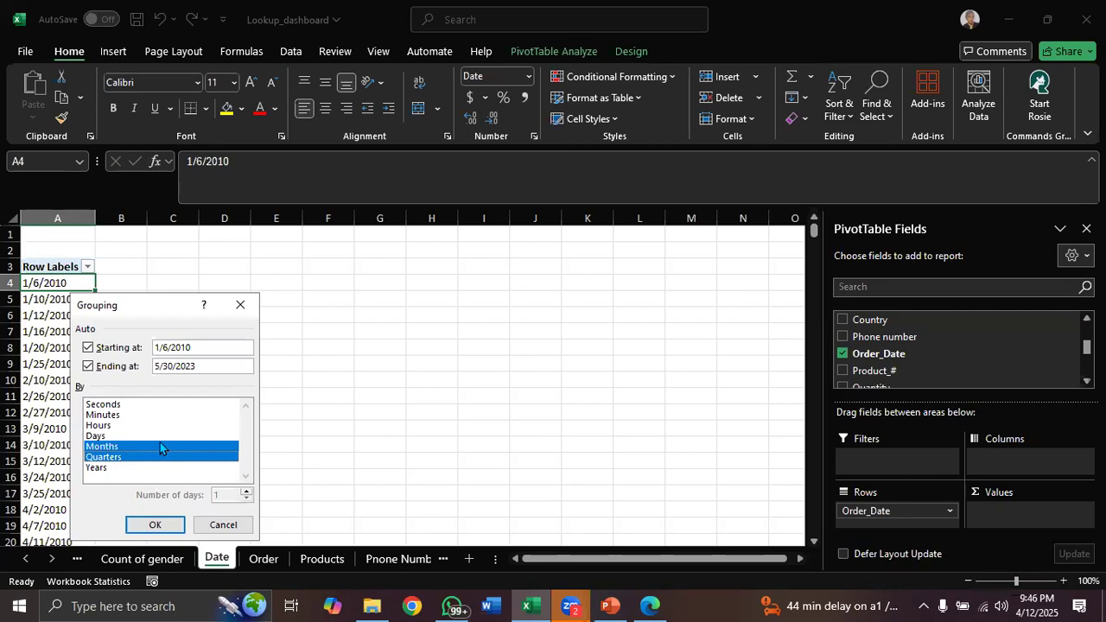
{"action": "left_click", "coordinate": [162, 447]}
{"action": "left_click", "coordinate": [155, 523]}
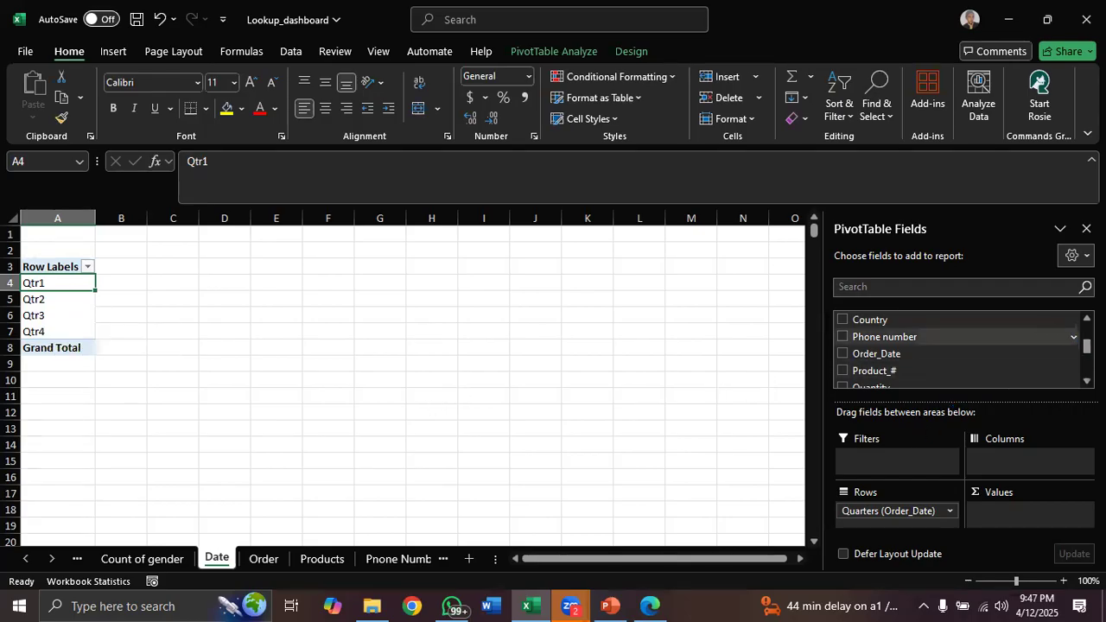
Add the Revenue field to the Values area of the quarterly date PivotTable
{"action": "scroll", "coordinate": [1086, 346], "scroll_direction": "down", "scroll_amount": 3}
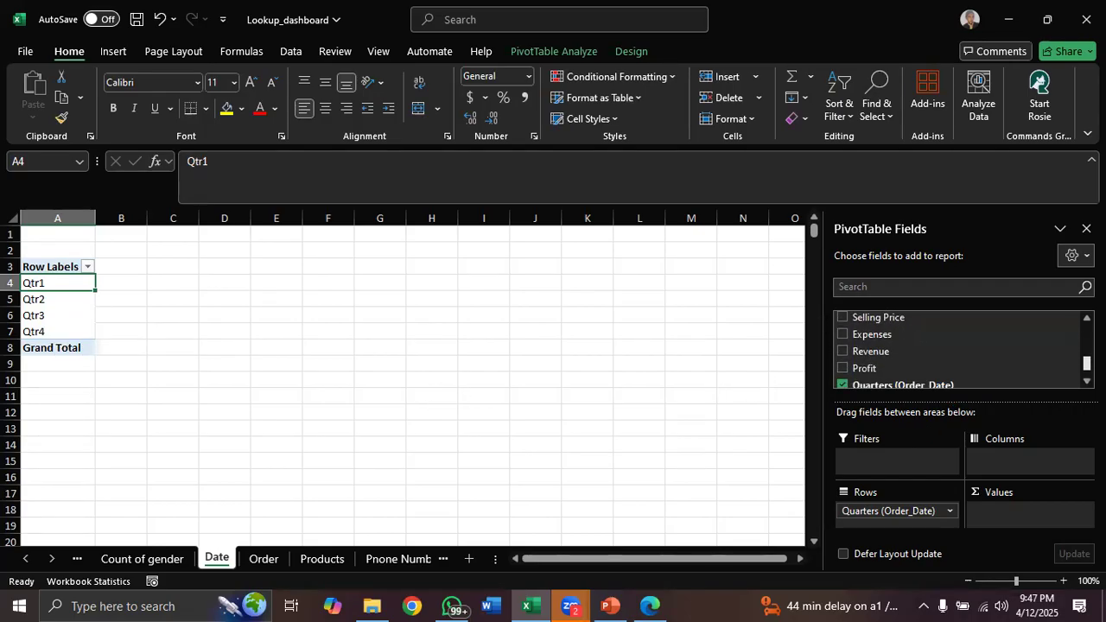
{"action": "scroll", "coordinate": [907, 346], "scroll_direction": "down", "scroll_amount": 2}
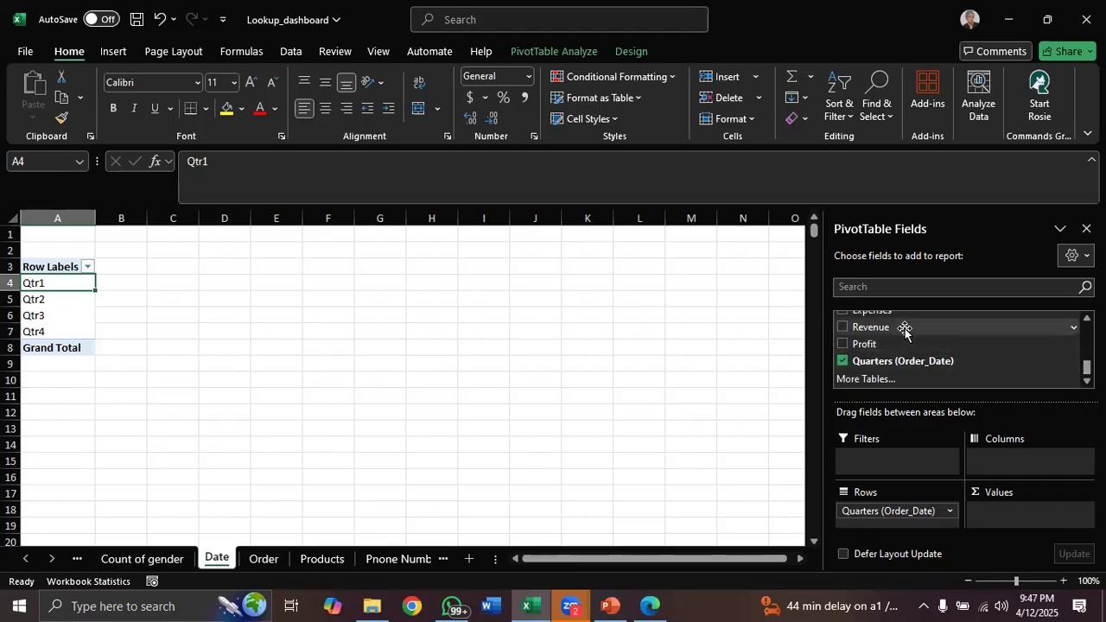
{"action": "left_click_drag", "start_coordinate": [904, 328], "coordinate": [1000, 513]}
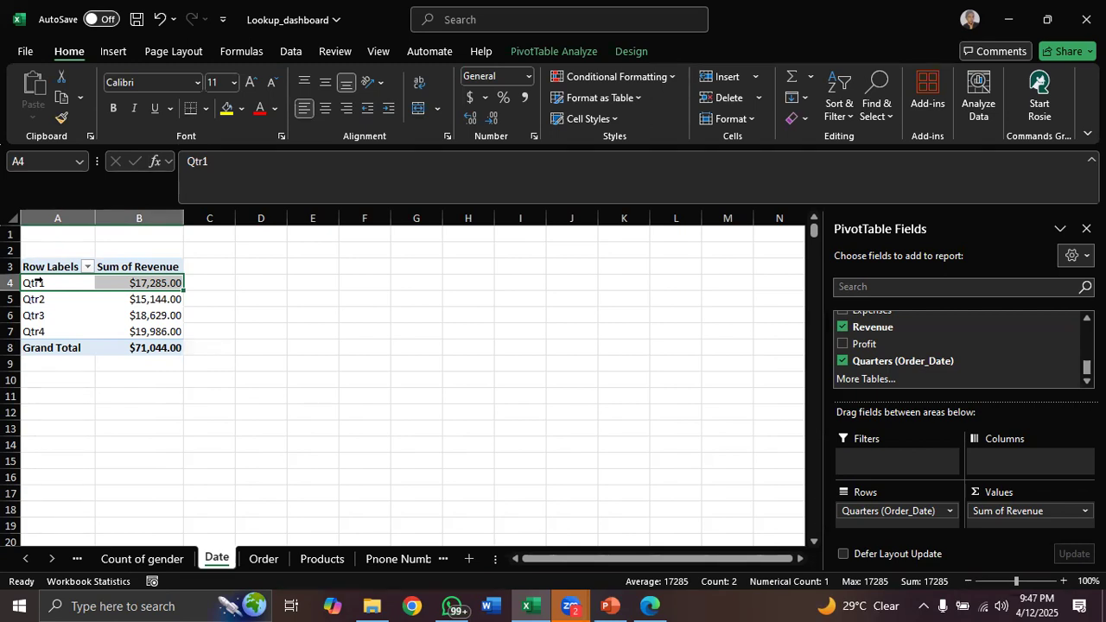
{"action": "mouse_move", "coordinate": [138, 284]}
{"action": "mouse_move", "coordinate": [144, 334]}
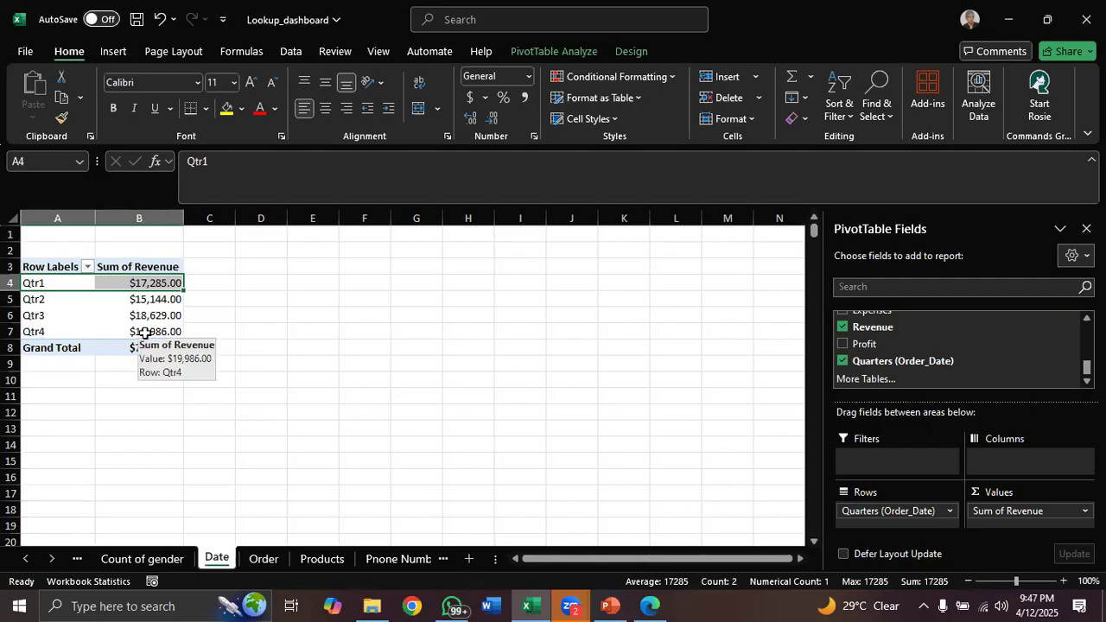
Open the Netflix Userbase 12 workbook from the Desktop EXCEL folder
{"action": "left_click", "coordinate": [266, 560]}
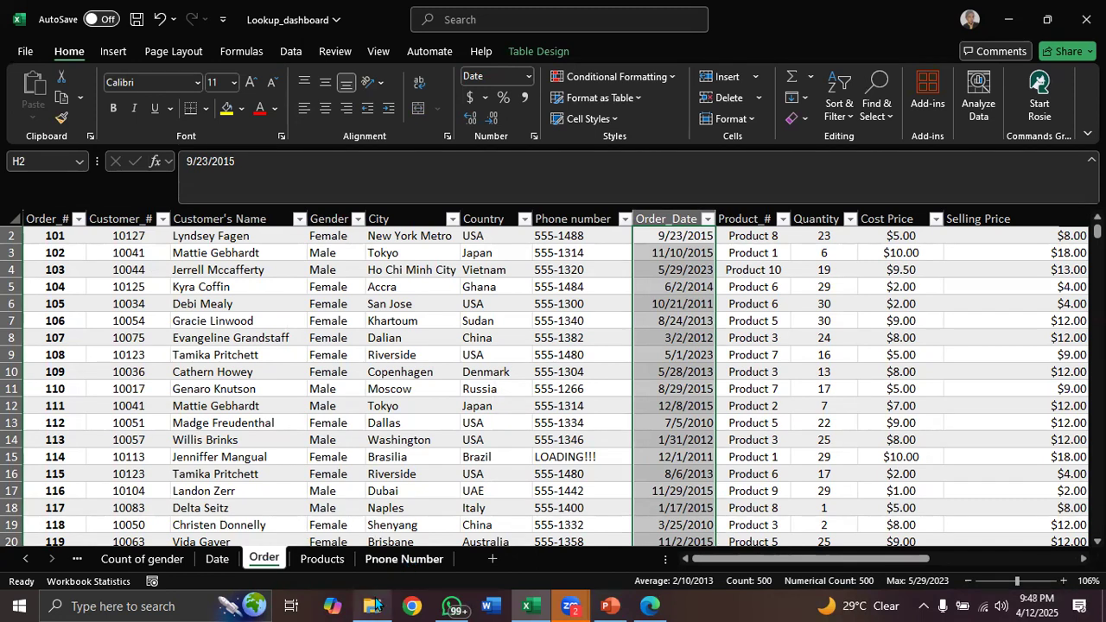
{"action": "left_click", "coordinate": [371, 606]}
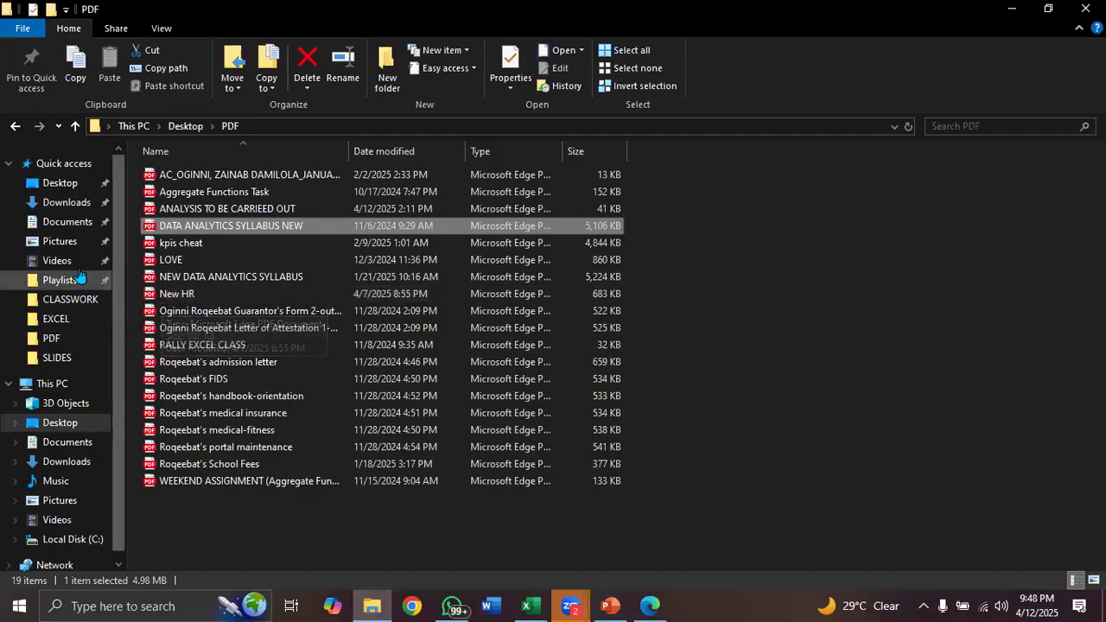
{"action": "left_click", "coordinate": [61, 183]}
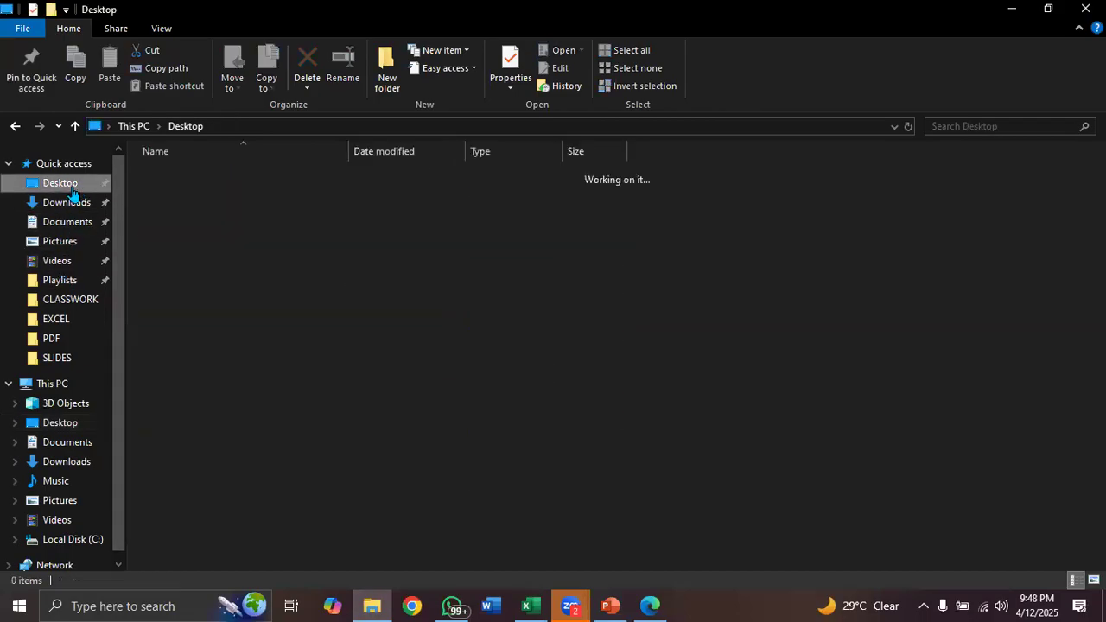
{"action": "left_click", "coordinate": [62, 300]}
{"action": "left_click", "coordinate": [59, 319]}
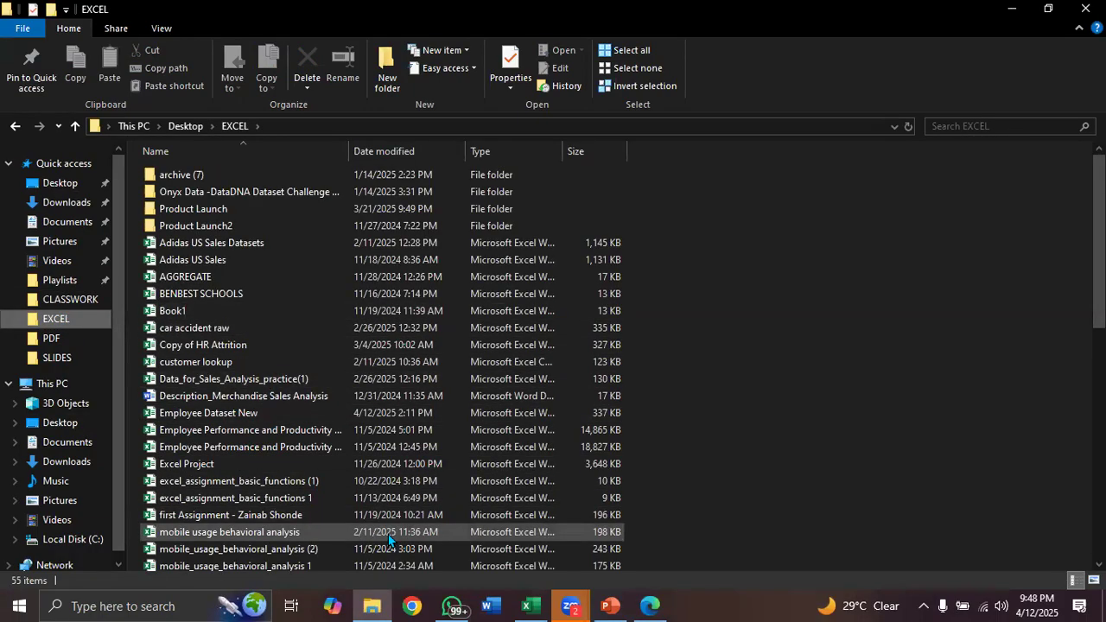
{"action": "scroll", "coordinate": [929, 242], "scroll_direction": "down", "scroll_amount": 3}
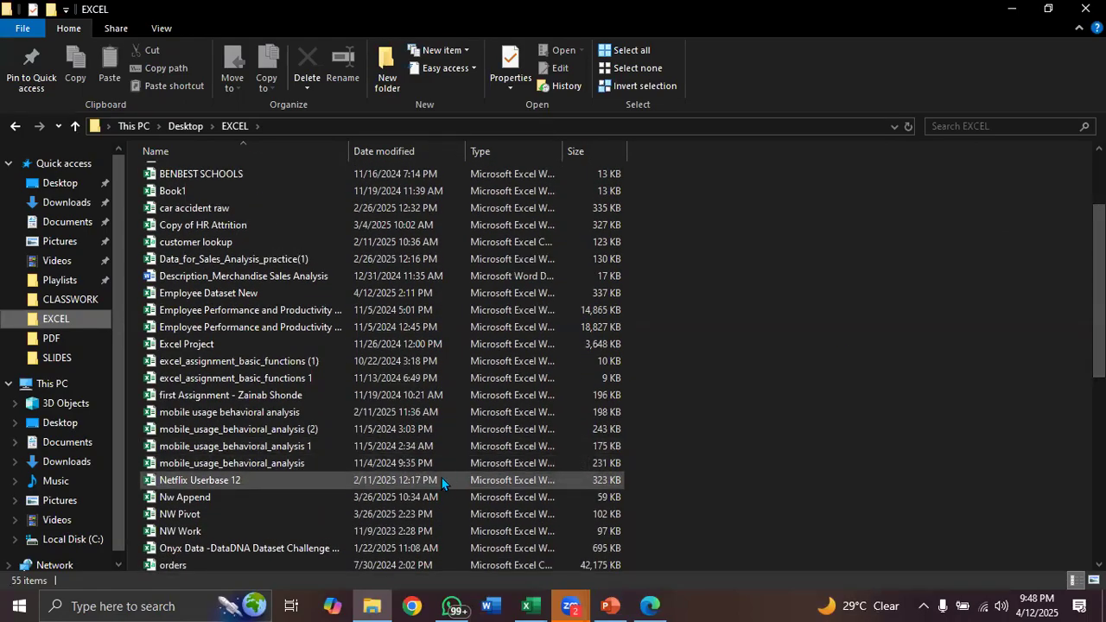
{"action": "double_click", "coordinate": [441, 478]}
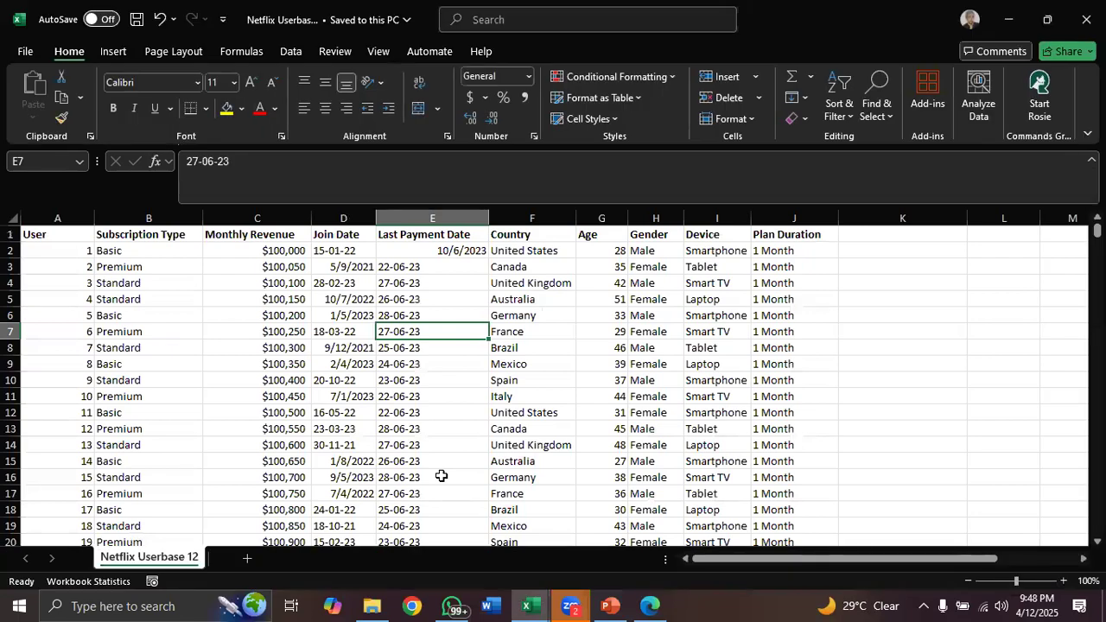
Convert the Netflix user data range $A$1:$J$2501 into a table with headers
{"action": "left_click", "coordinate": [605, 217]}
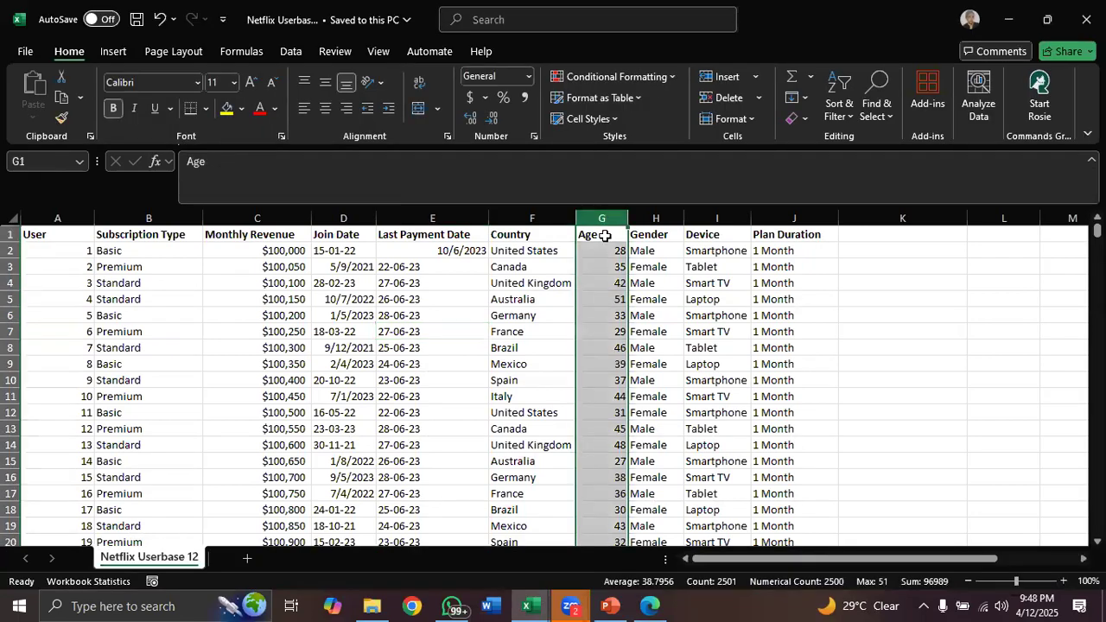
{"action": "left_click", "coordinate": [604, 285]}
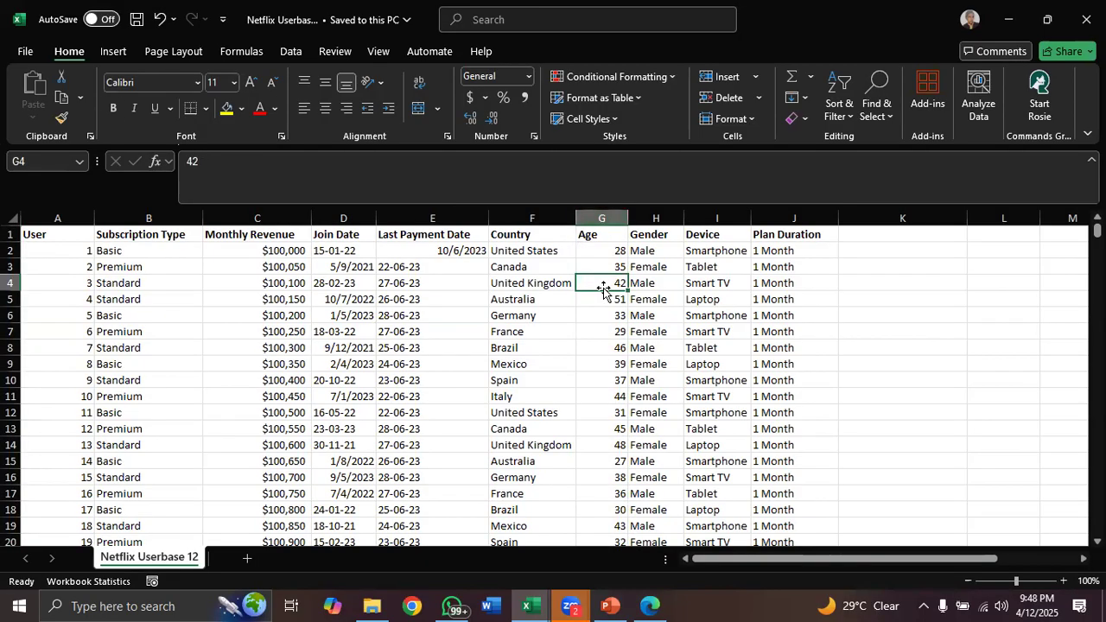
{"action": "key", "text": "ctrl+t"}
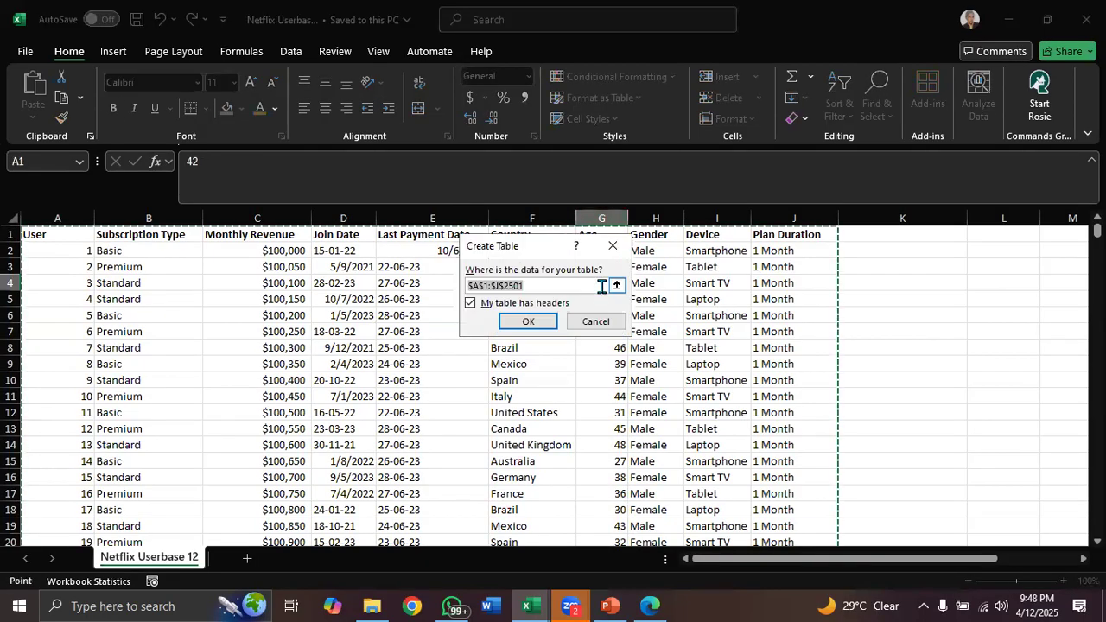
{"action": "left_click", "coordinate": [531, 319]}
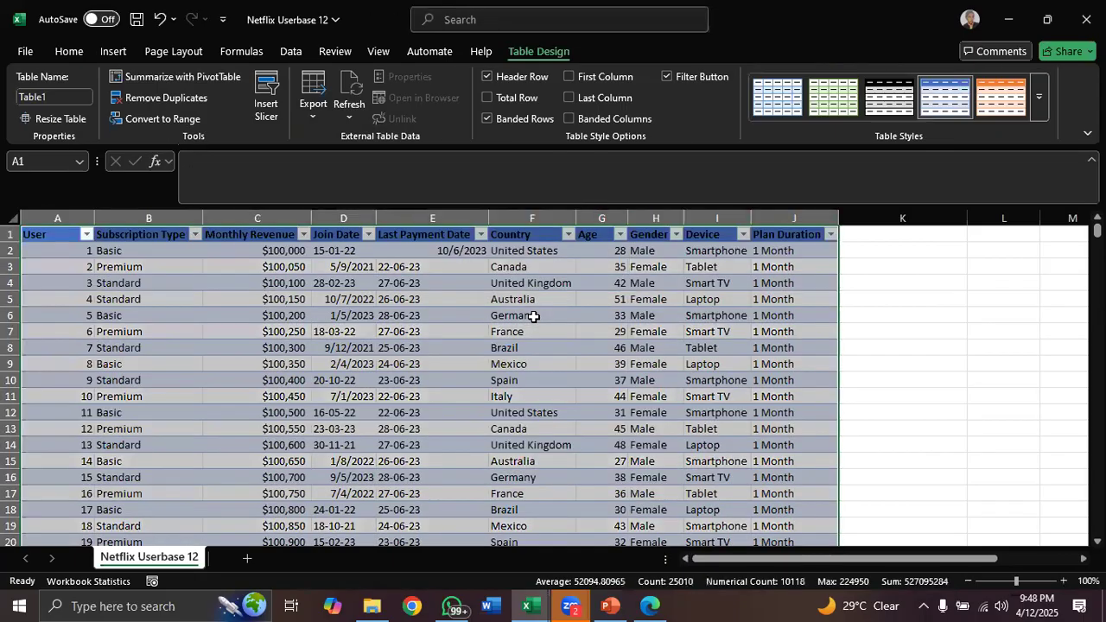
Create a PivotTable on a new sheet from the table and add the Age field to Rows
{"action": "left_click", "coordinate": [639, 297]}
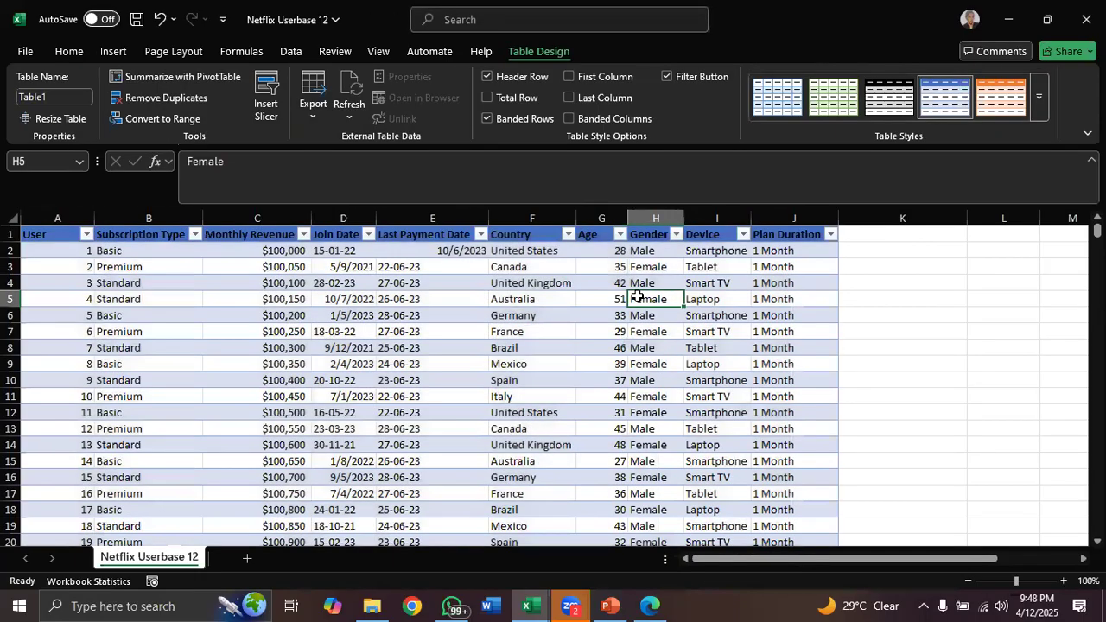
{"action": "left_click", "coordinate": [235, 76]}
{"action": "left_click", "coordinate": [598, 371]}
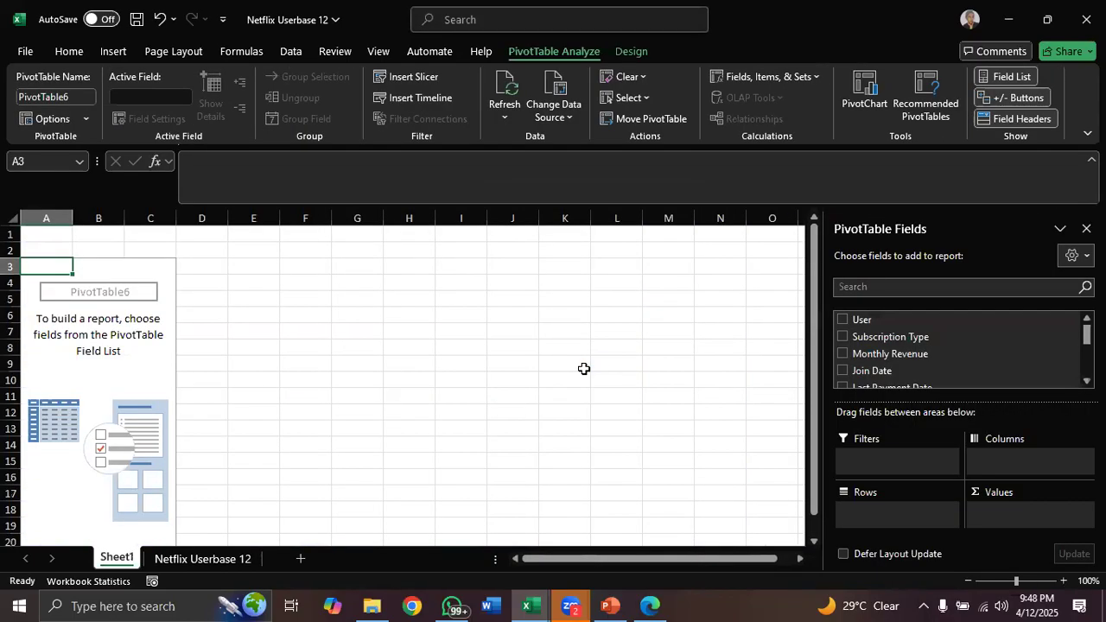
{"action": "left_click_drag", "start_coordinate": [1087, 335], "coordinate": [1087, 355]}
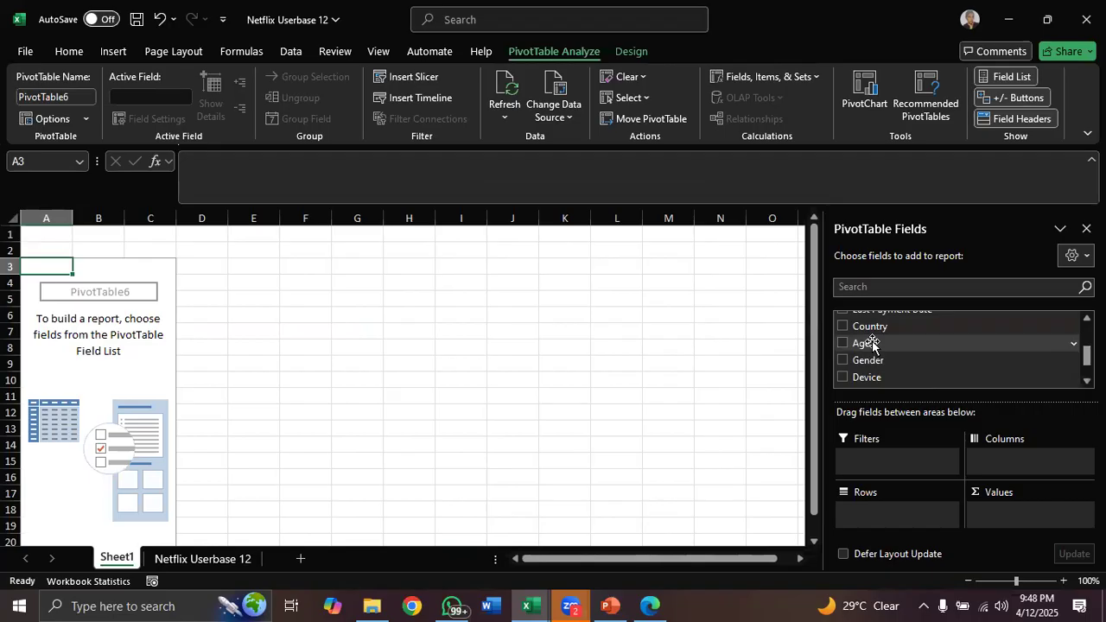
{"action": "left_click_drag", "start_coordinate": [872, 344], "coordinate": [869, 514]}
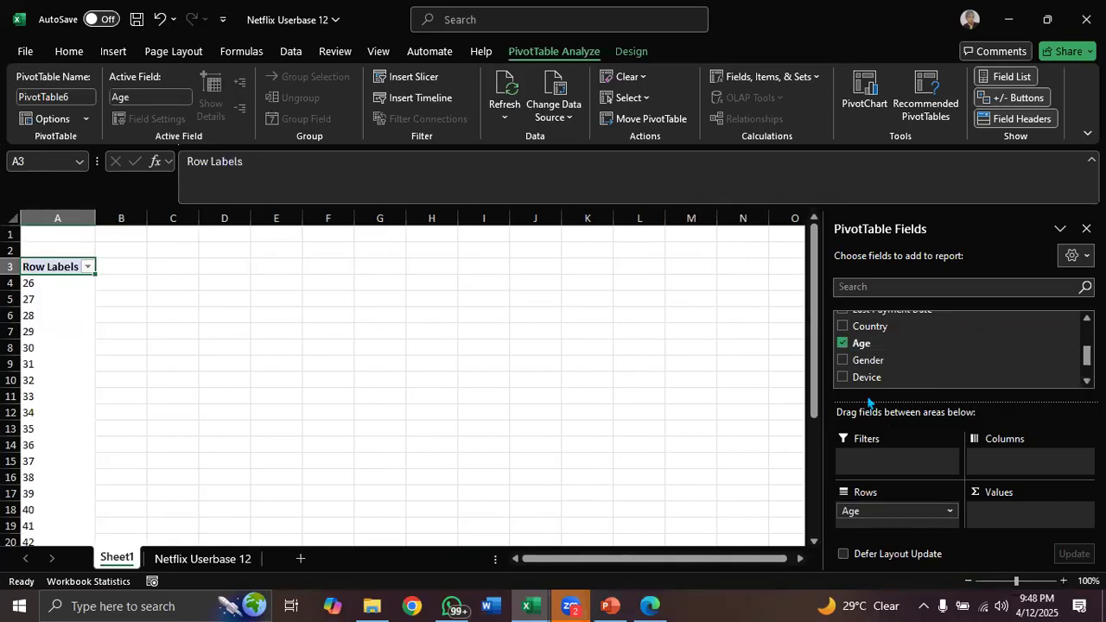
Group the Age row labels from 26 to 51 in bands of 5
{"action": "left_click_drag", "start_coordinate": [816, 332], "coordinate": [822, 254]}
{"action": "left_click", "coordinate": [55, 299]}
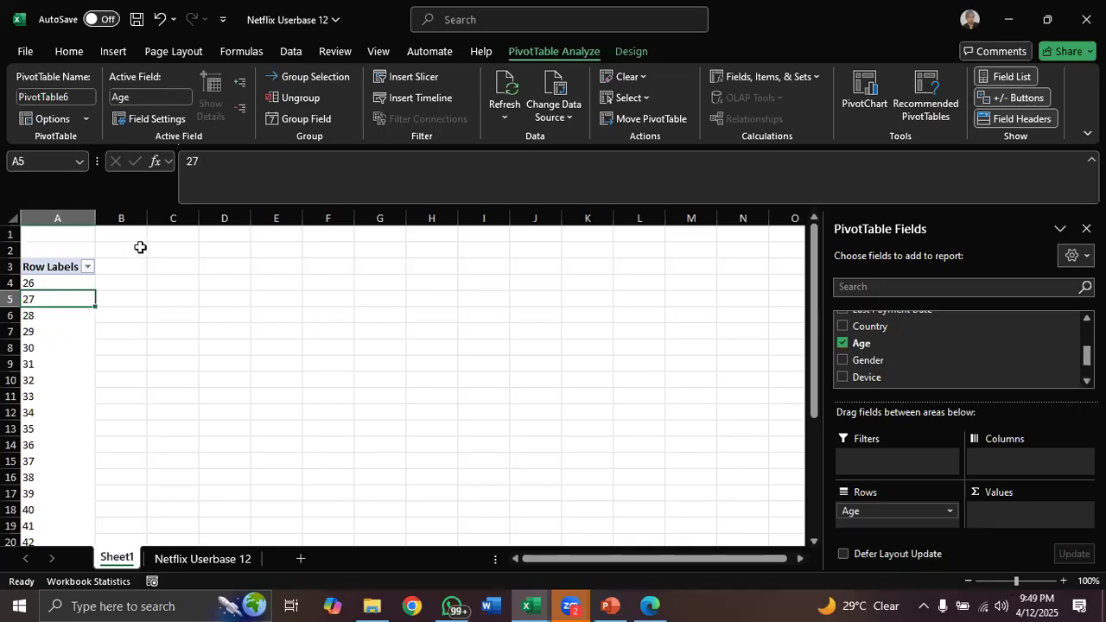
{"action": "right_click", "coordinate": [71, 301]}
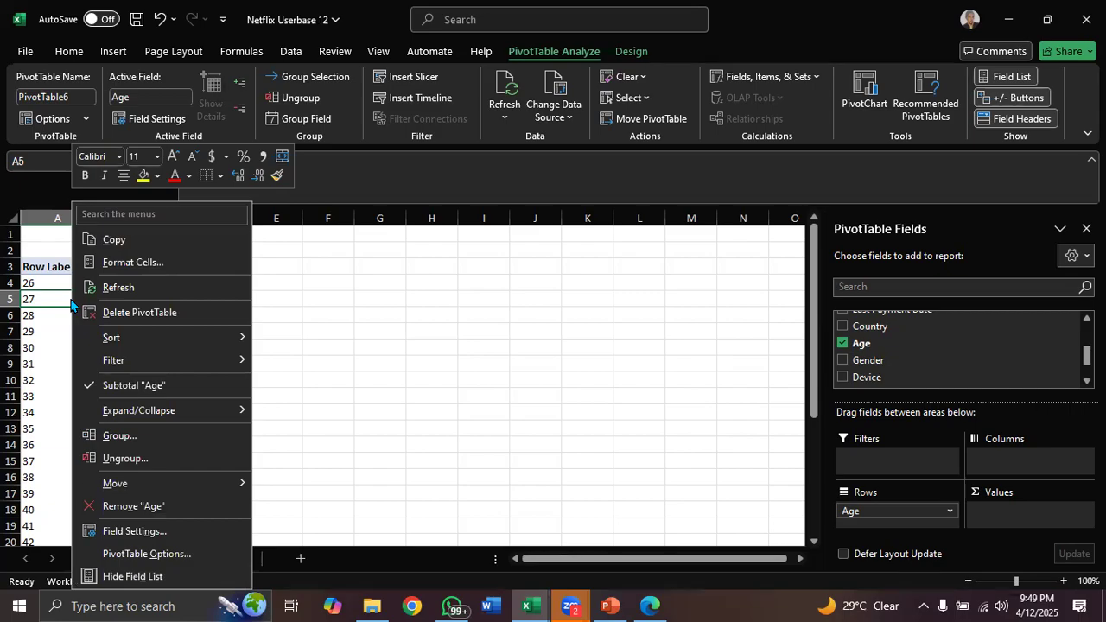
{"action": "mouse_move", "coordinate": [130, 411]}
{"action": "left_click", "coordinate": [146, 436]}
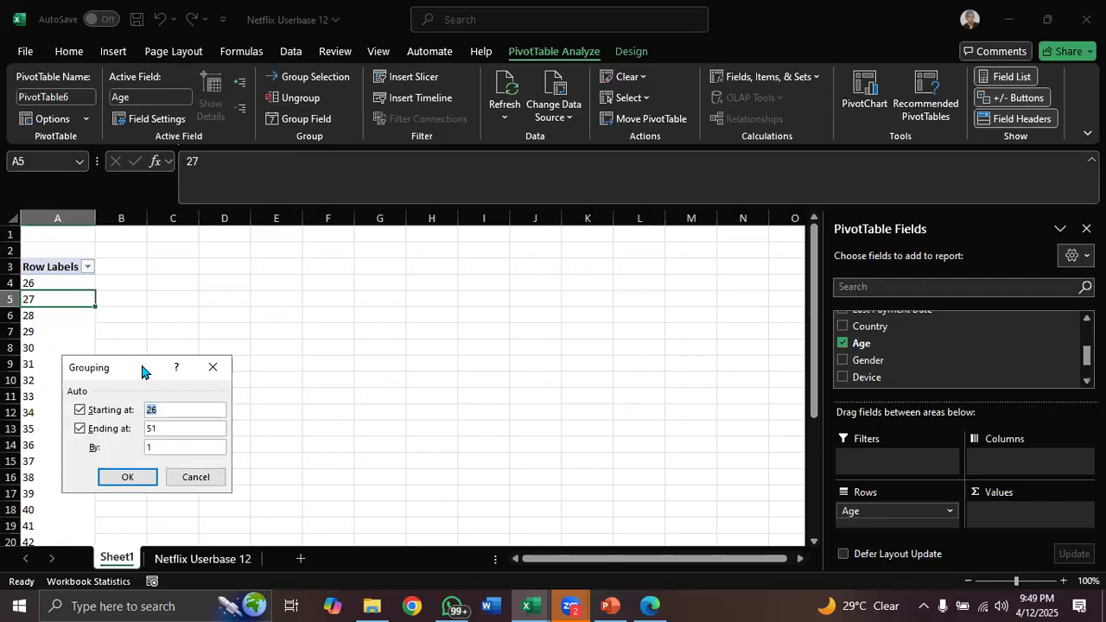
{"action": "left_click_drag", "start_coordinate": [143, 371], "coordinate": [348, 244]}
{"action": "left_click", "coordinate": [365, 321]}
{"action": "key", "text": "BackSpace"}
{"action": "type", "text": "5"}
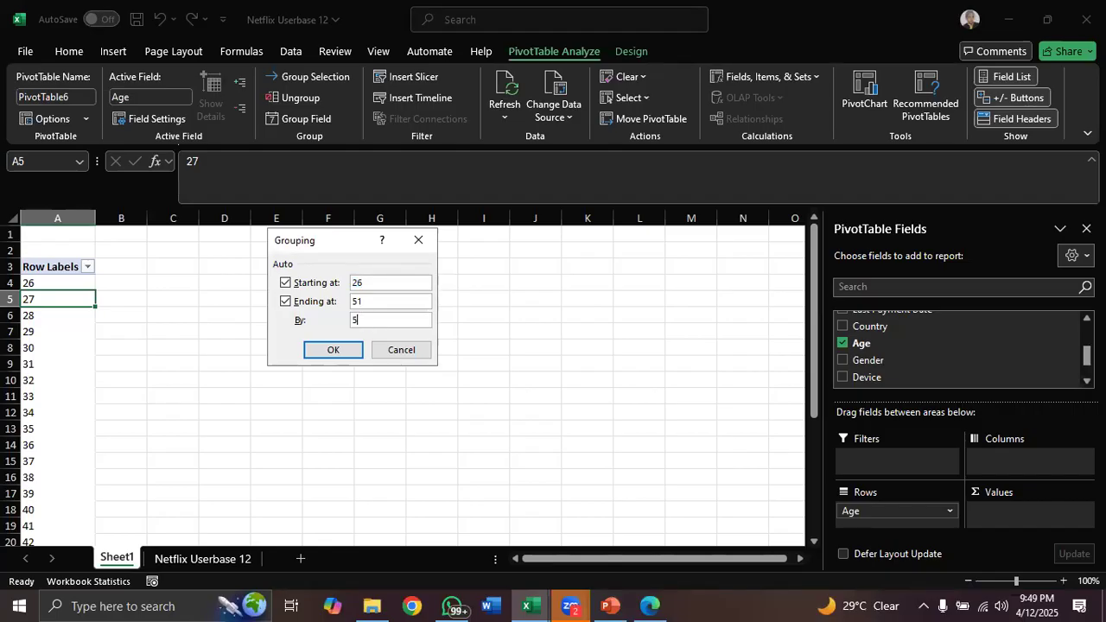
{"action": "left_click", "coordinate": [340, 348]}
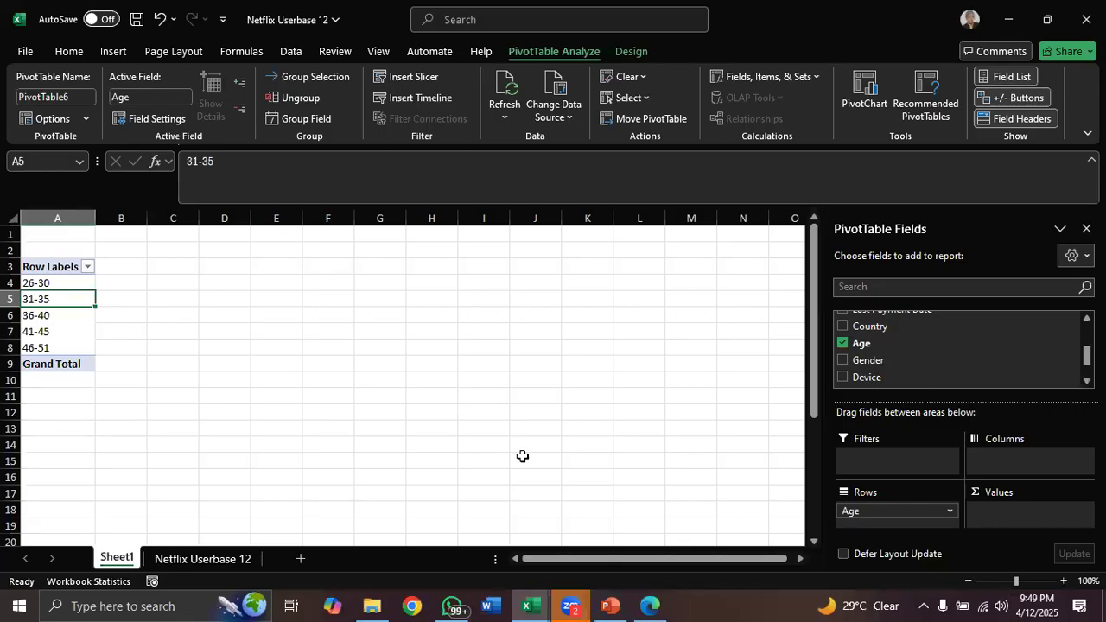
Review the pivot table topics in the Data Analytics syllabus PDF
{"action": "left_click", "coordinate": [648, 605]}
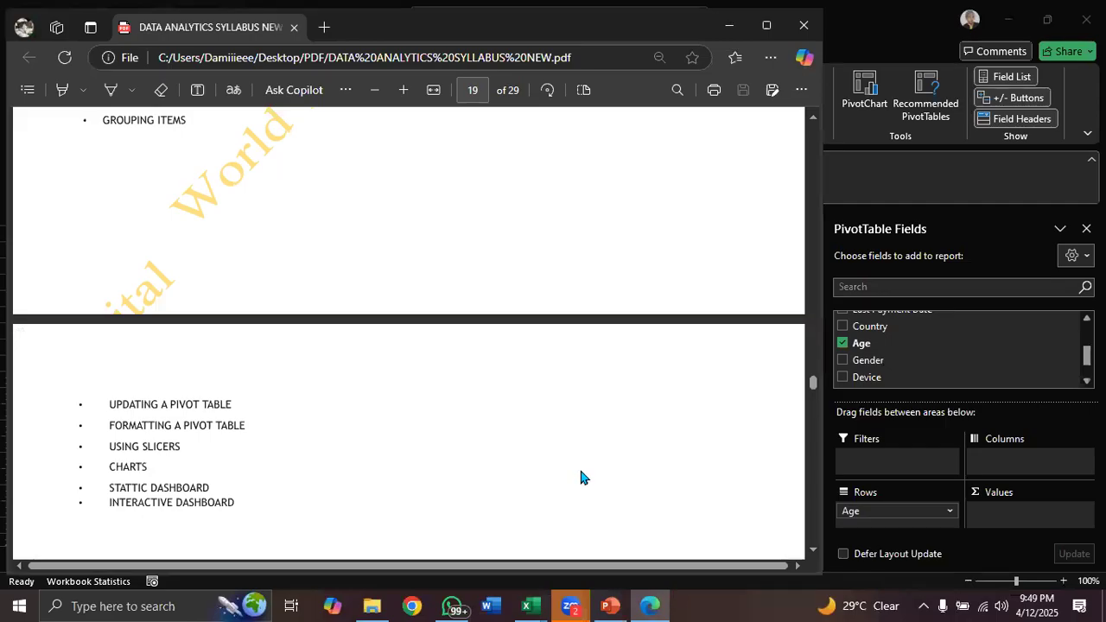
{"action": "scroll", "coordinate": [580, 476], "scroll_direction": "up", "scroll_amount": 4}
{"action": "scroll", "coordinate": [580, 476], "scroll_direction": "up", "scroll_amount": 2}
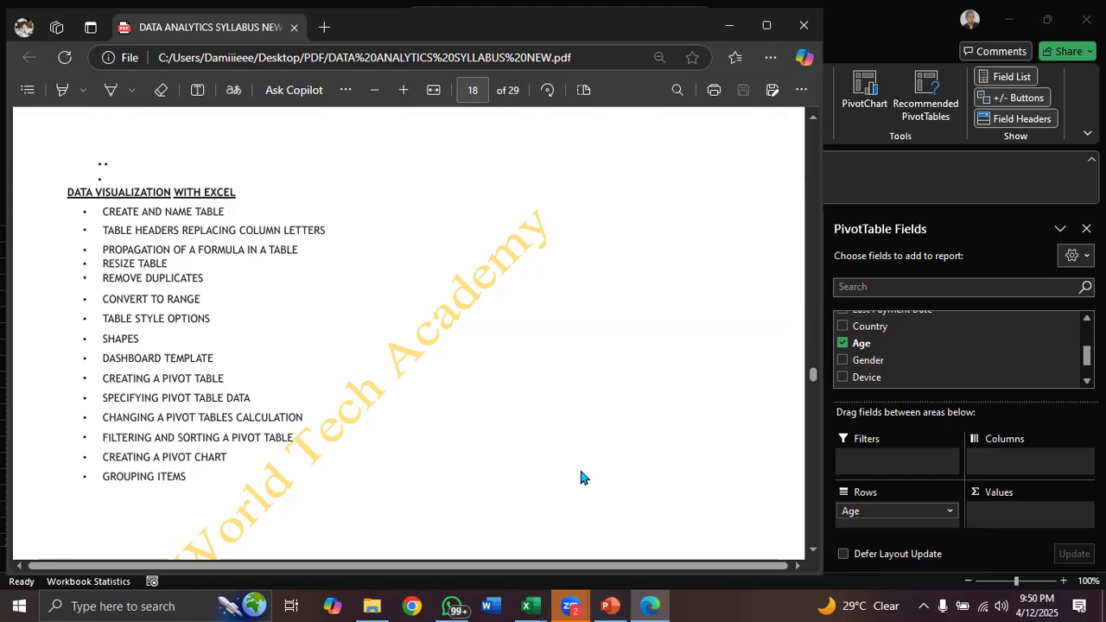
{"action": "left_click", "coordinate": [730, 28]}
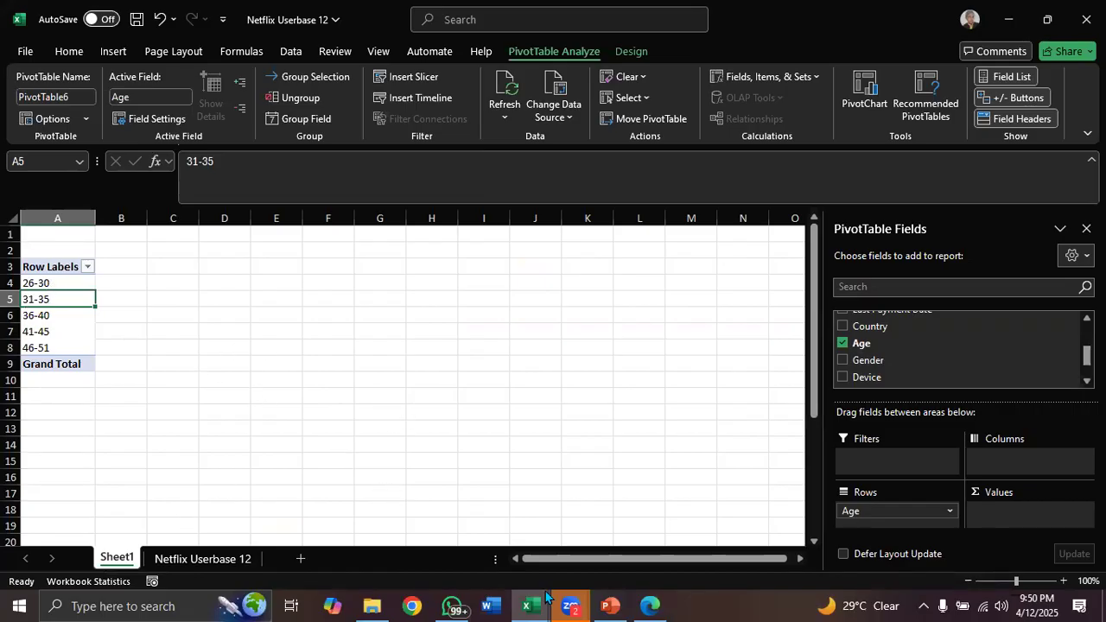
Back in Lookup_dashboard, create a PivotTable on a new sheet from the Order table with Customer_# in Values
{"action": "mouse_move", "coordinate": [530, 605]}
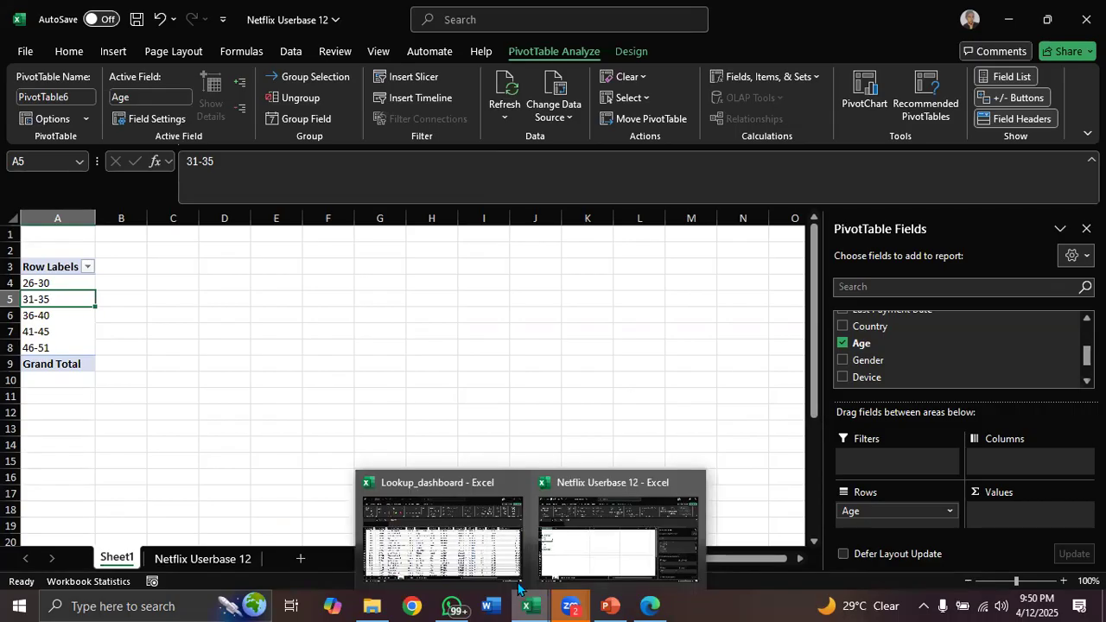
{"action": "left_click", "coordinate": [471, 555]}
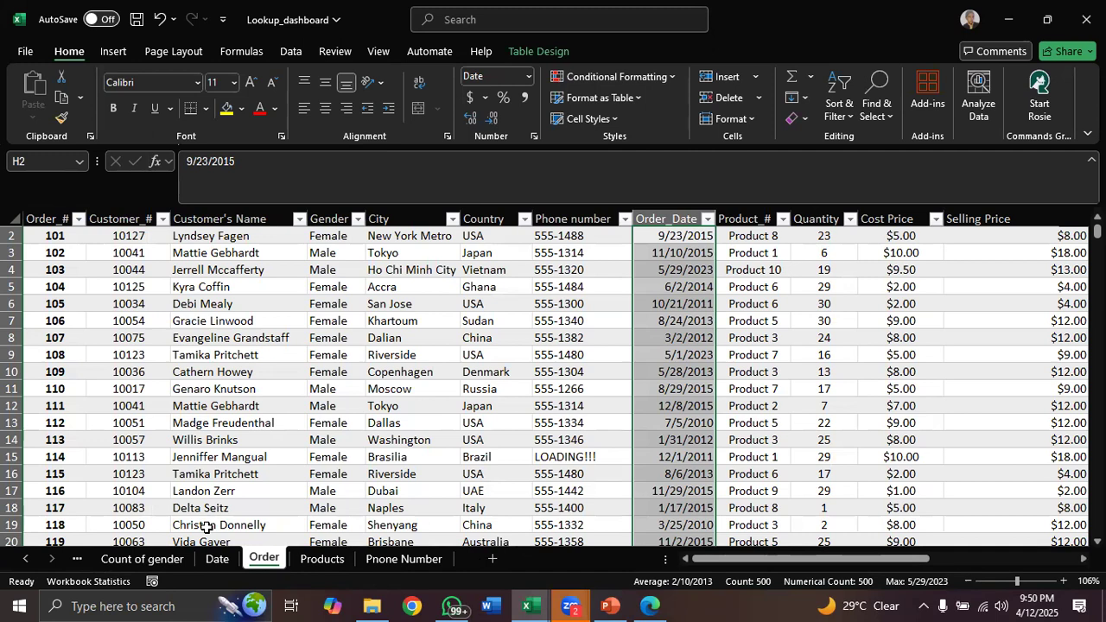
{"action": "left_click", "coordinate": [488, 321]}
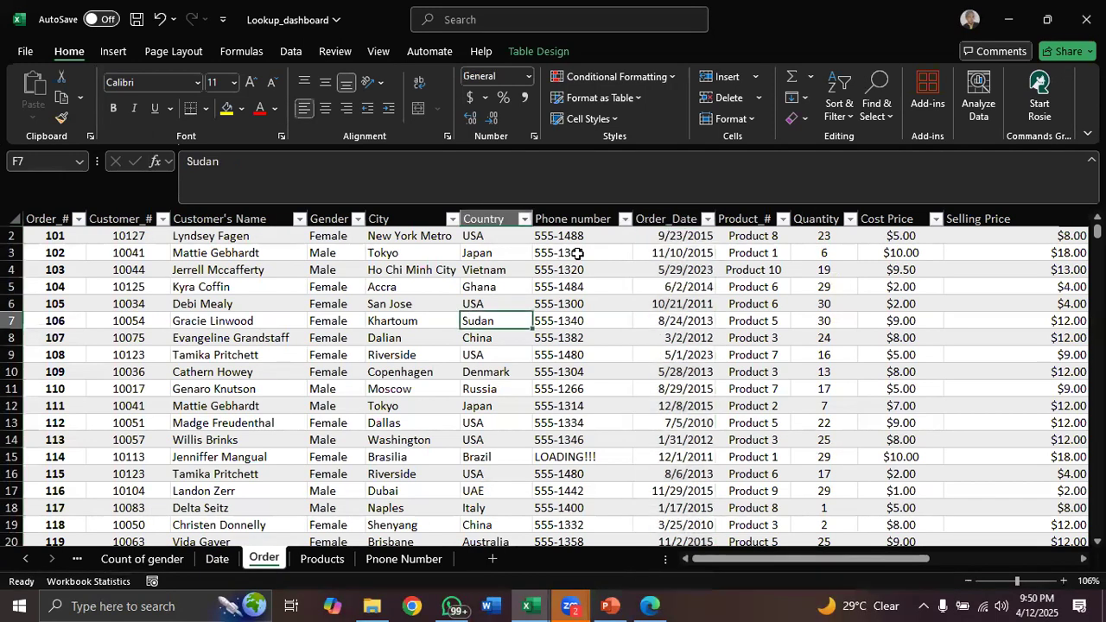
{"action": "left_click", "coordinate": [544, 52]}
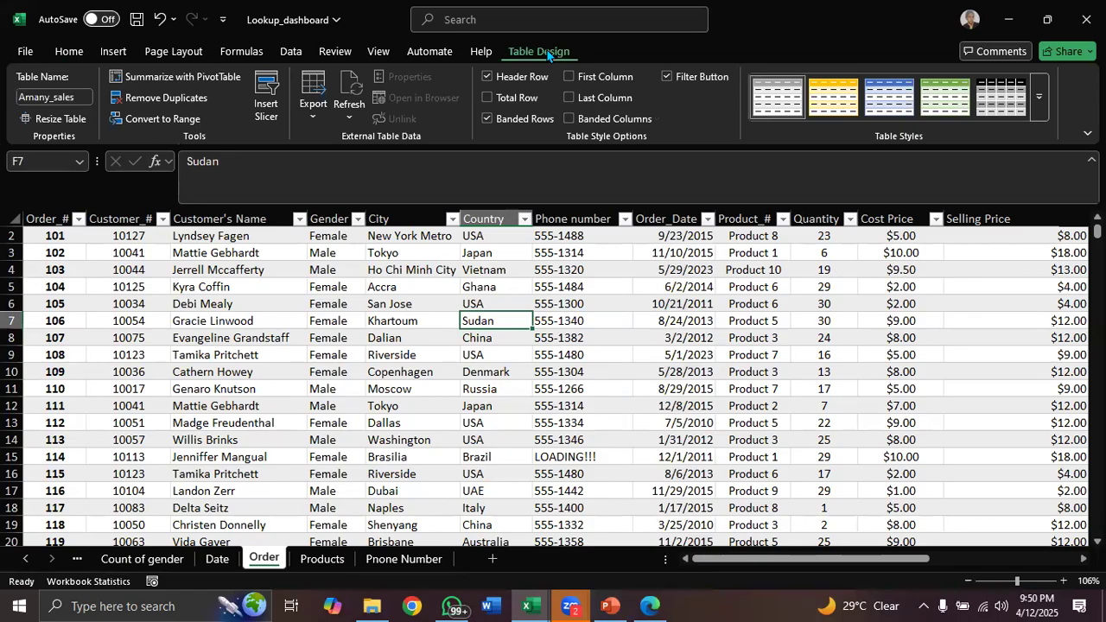
{"action": "left_click", "coordinate": [196, 79]}
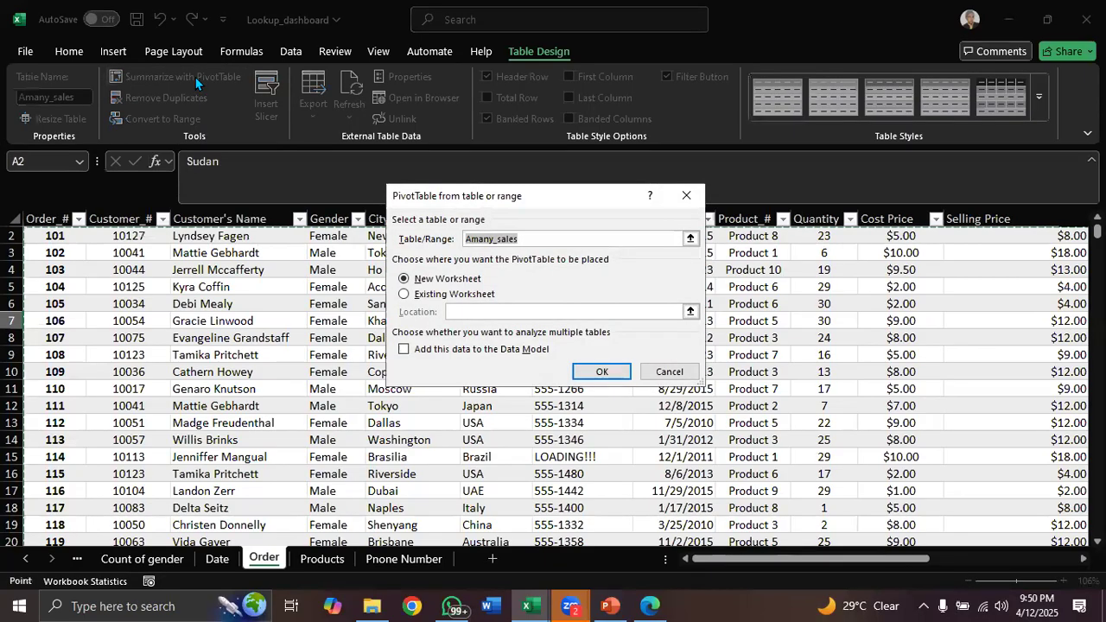
{"action": "left_click", "coordinate": [595, 379]}
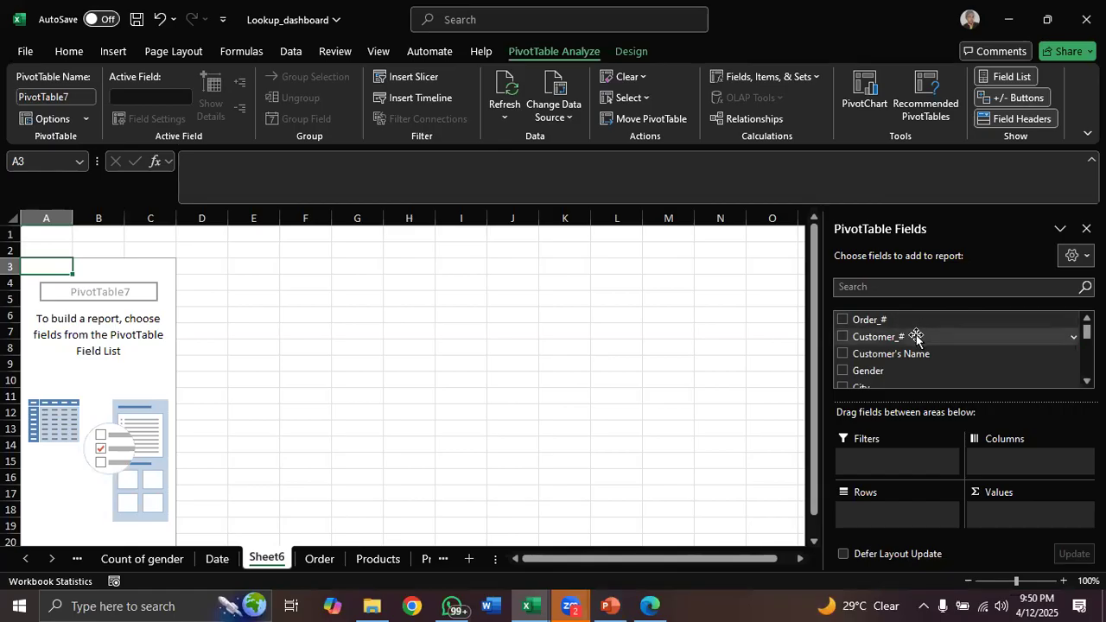
{"action": "left_click_drag", "start_coordinate": [909, 337], "coordinate": [1006, 520]}
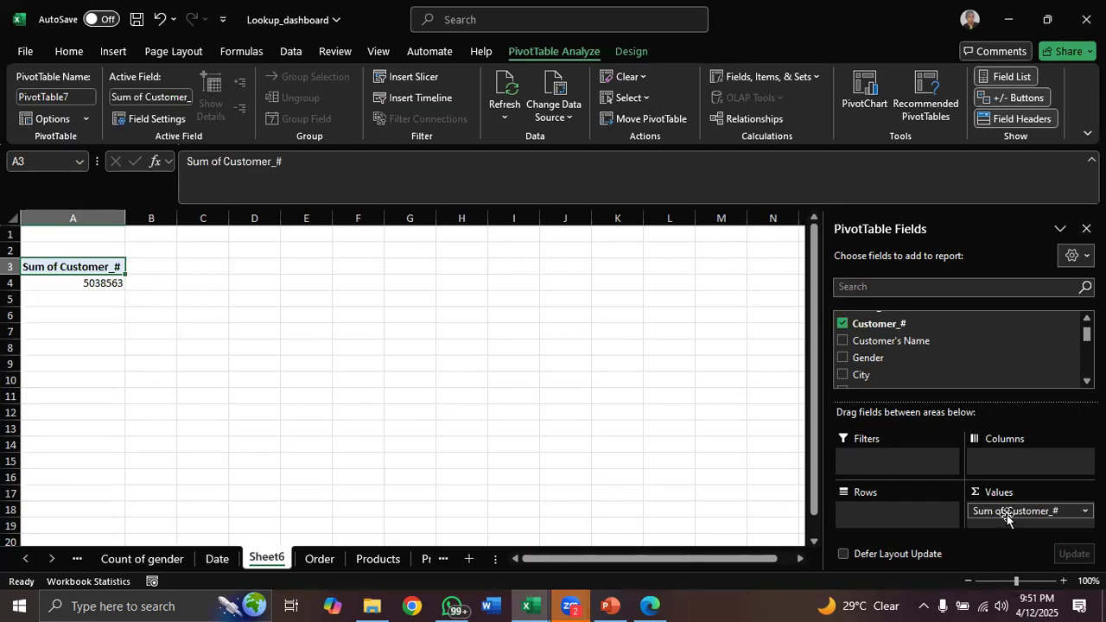
Summarize the Customer_# value field by Count instead of Sum
{"action": "left_click", "coordinate": [1085, 510]}
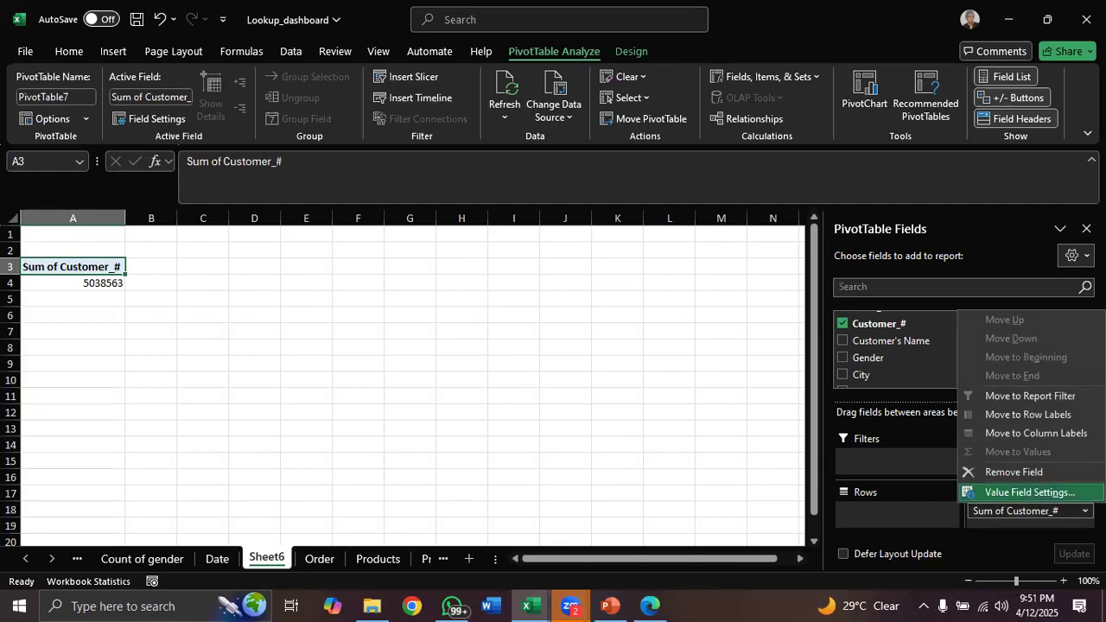
{"action": "left_click", "coordinate": [1054, 492]}
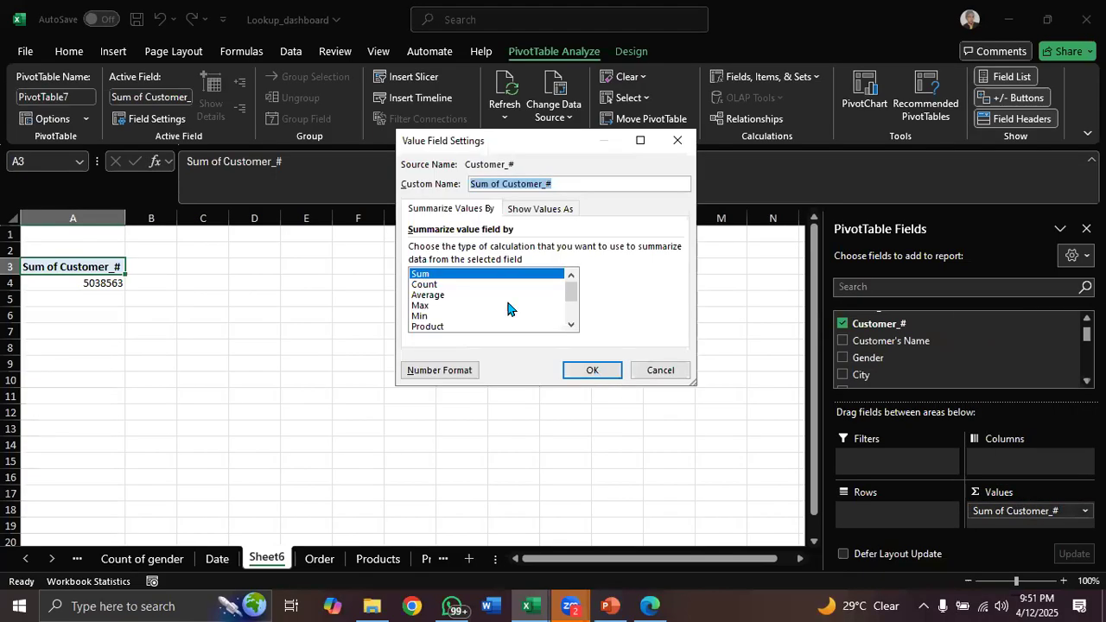
{"action": "left_click", "coordinate": [446, 285]}
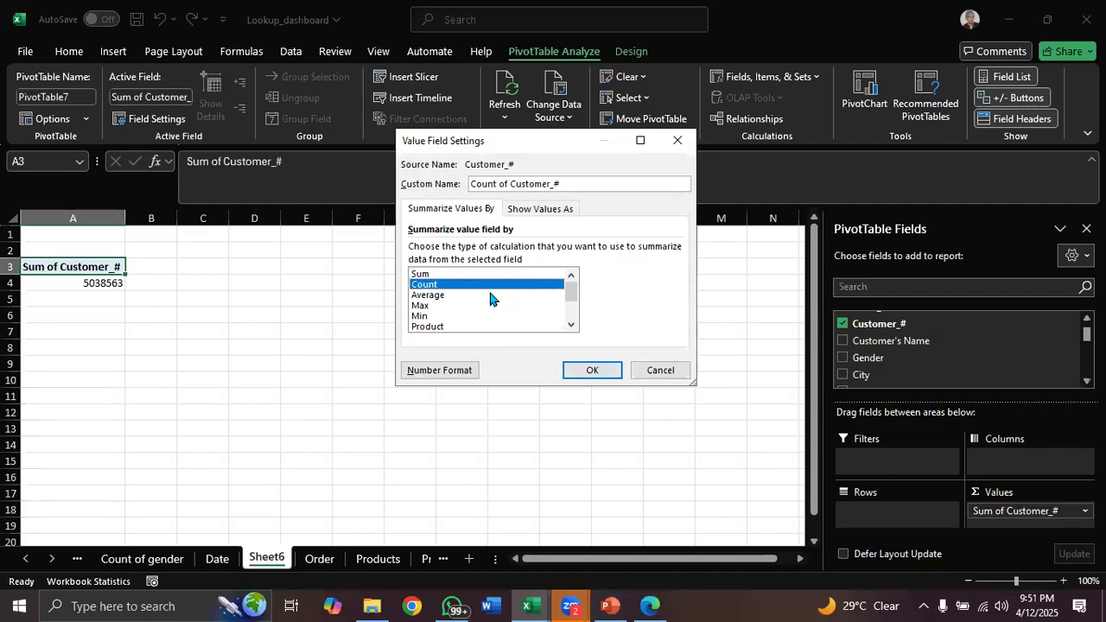
{"action": "left_click", "coordinate": [584, 370]}
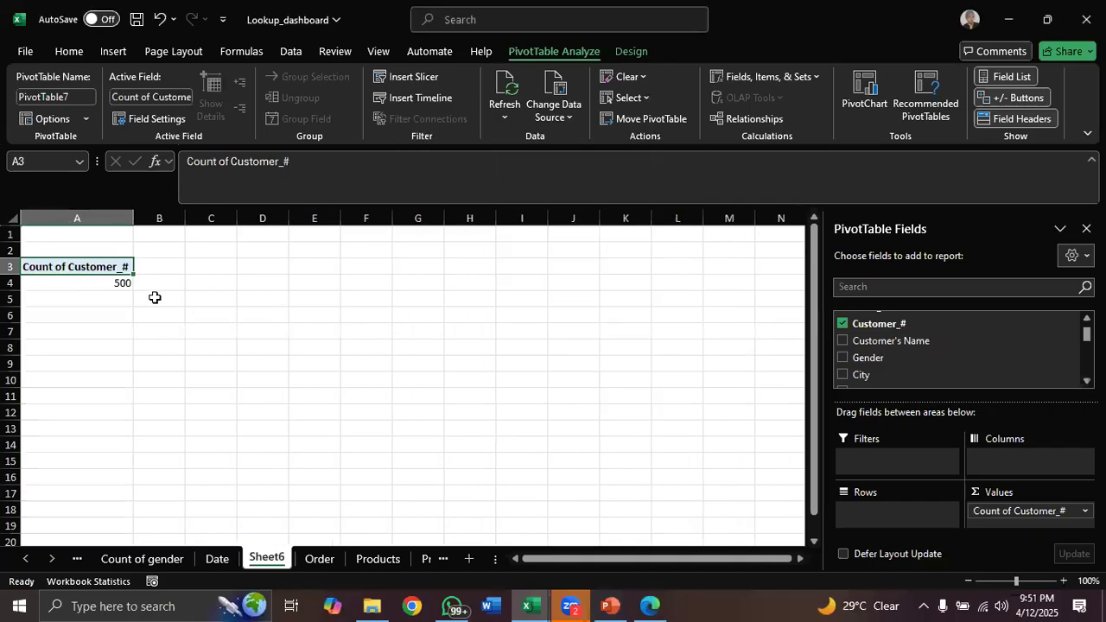
{"action": "left_click", "coordinate": [109, 284]}
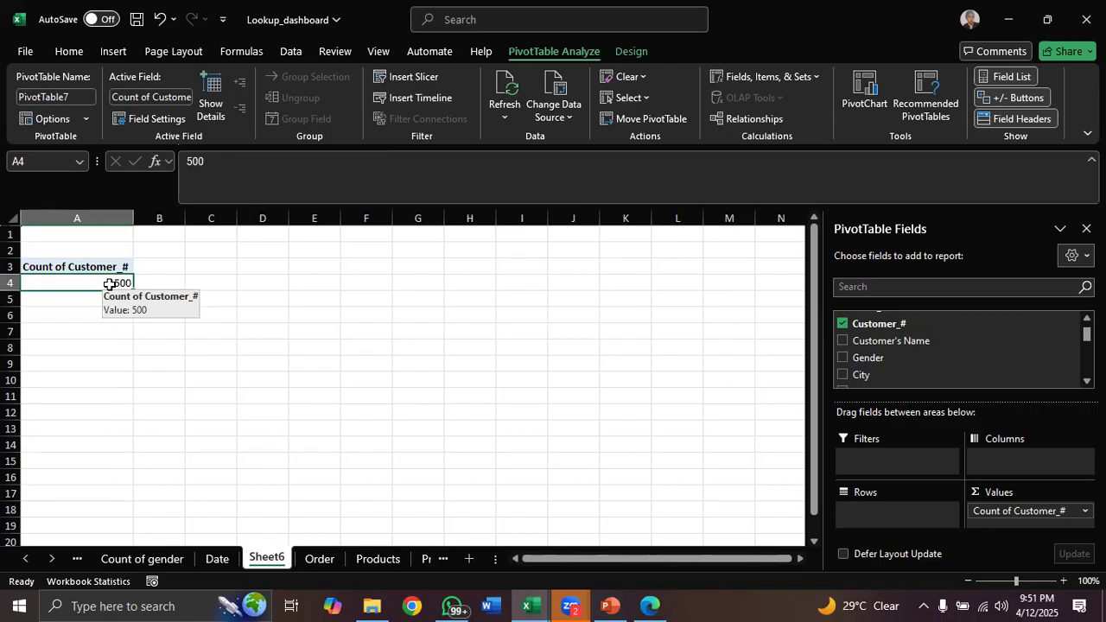
{"action": "left_click", "coordinate": [319, 559]}
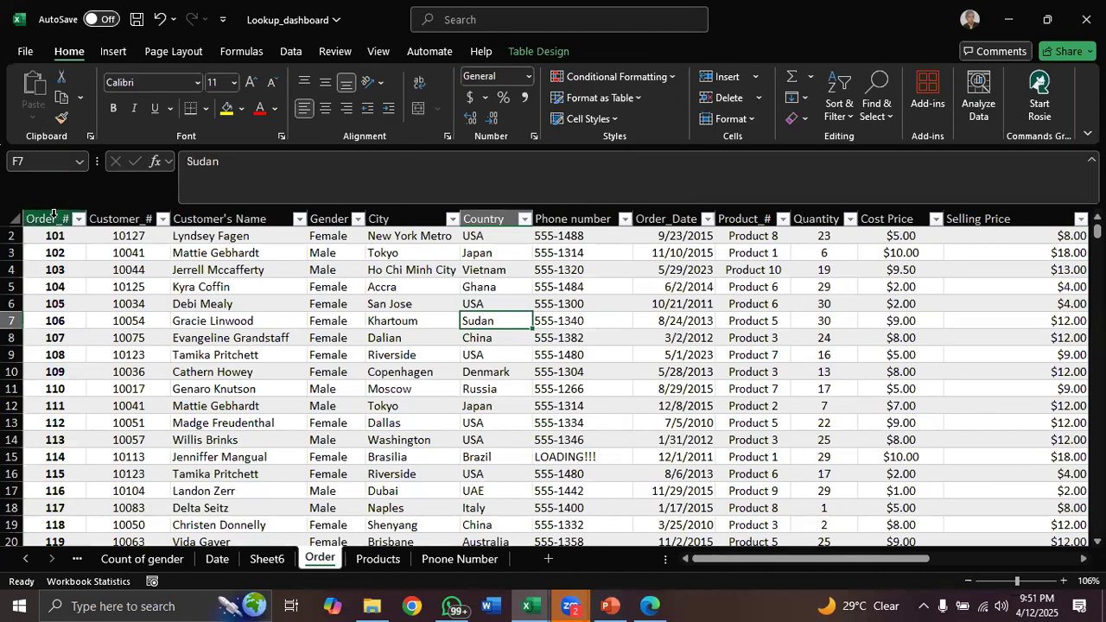
Go to the Top 5 countries PivotTable and clear the filter from the Country field
{"action": "left_click", "coordinate": [53, 219]}
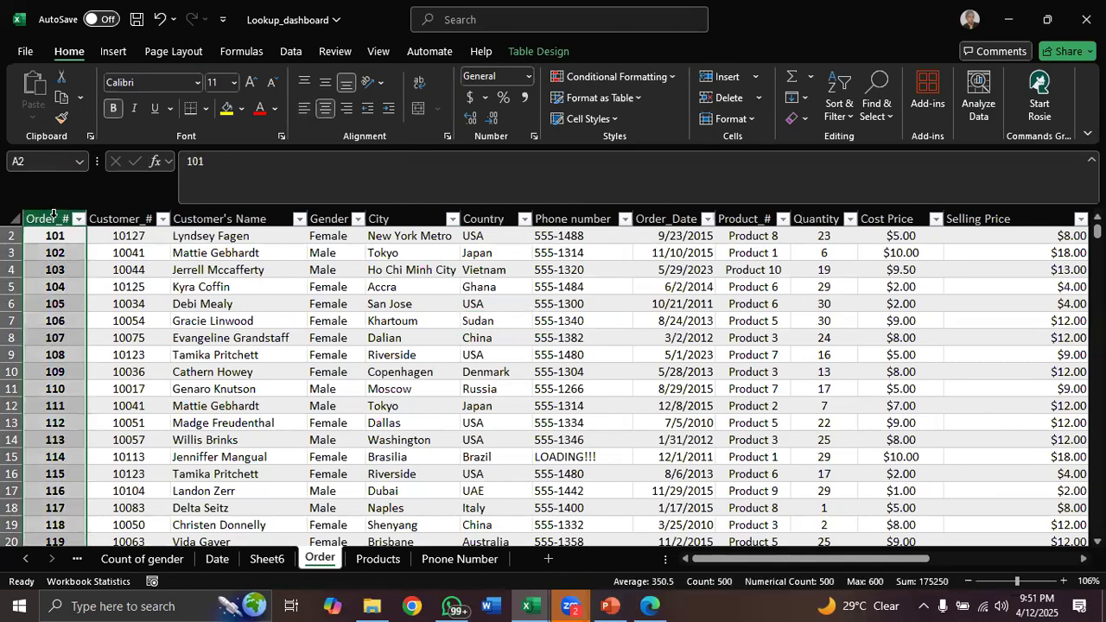
{"action": "left_click", "coordinate": [139, 216]}
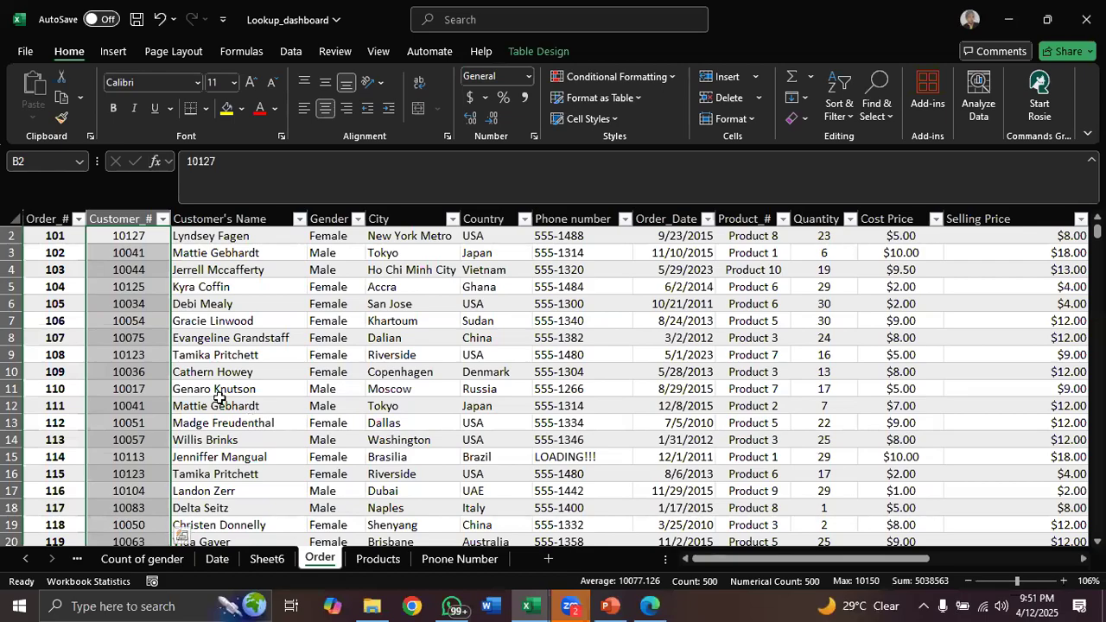
{"action": "left_click", "coordinate": [260, 561]}
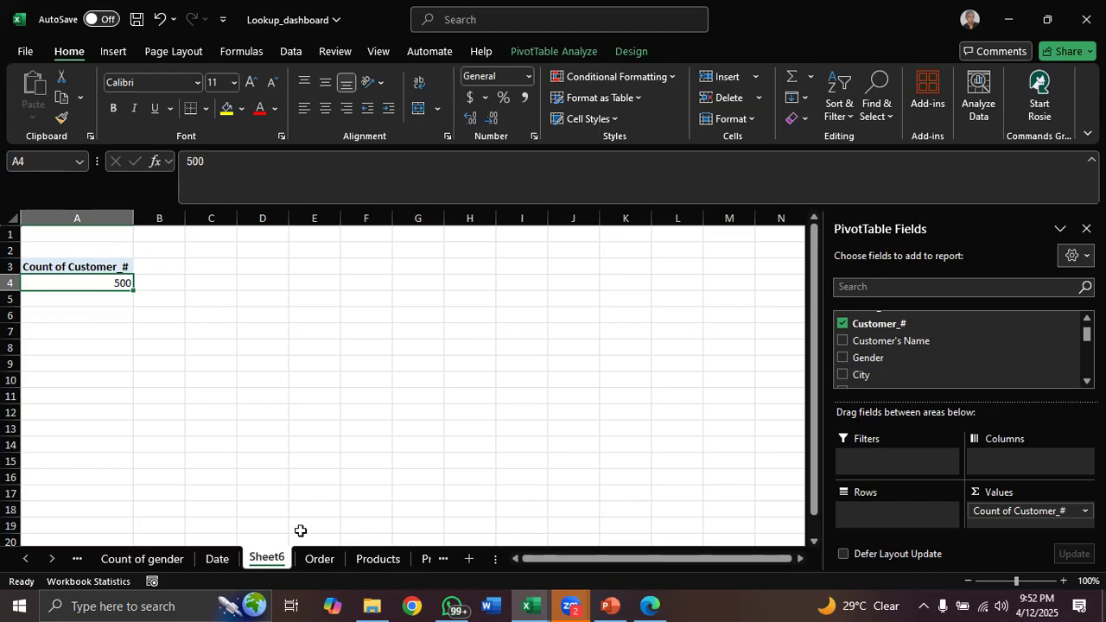
{"action": "left_click", "coordinate": [79, 559]}
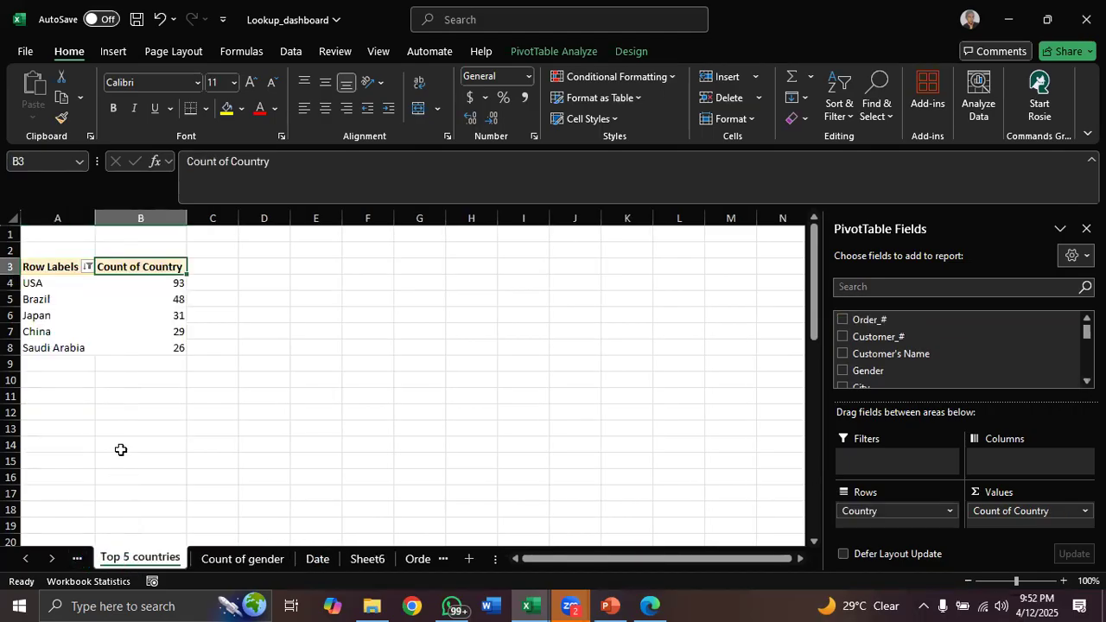
{"action": "left_click", "coordinate": [149, 285]}
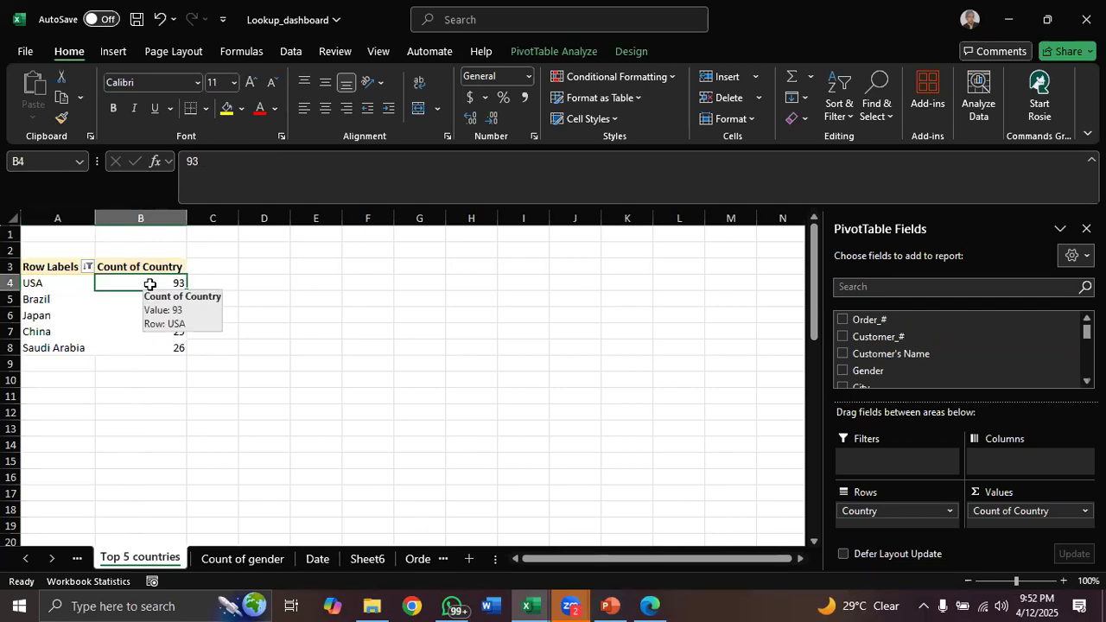
{"action": "left_click", "coordinate": [87, 269]}
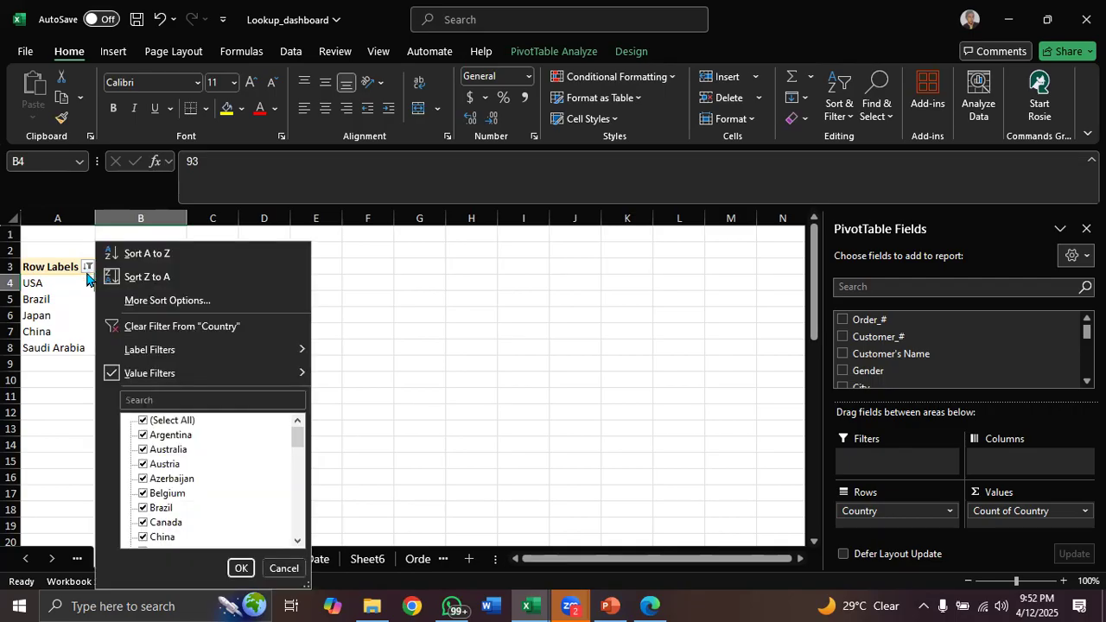
{"action": "left_click", "coordinate": [172, 325]}
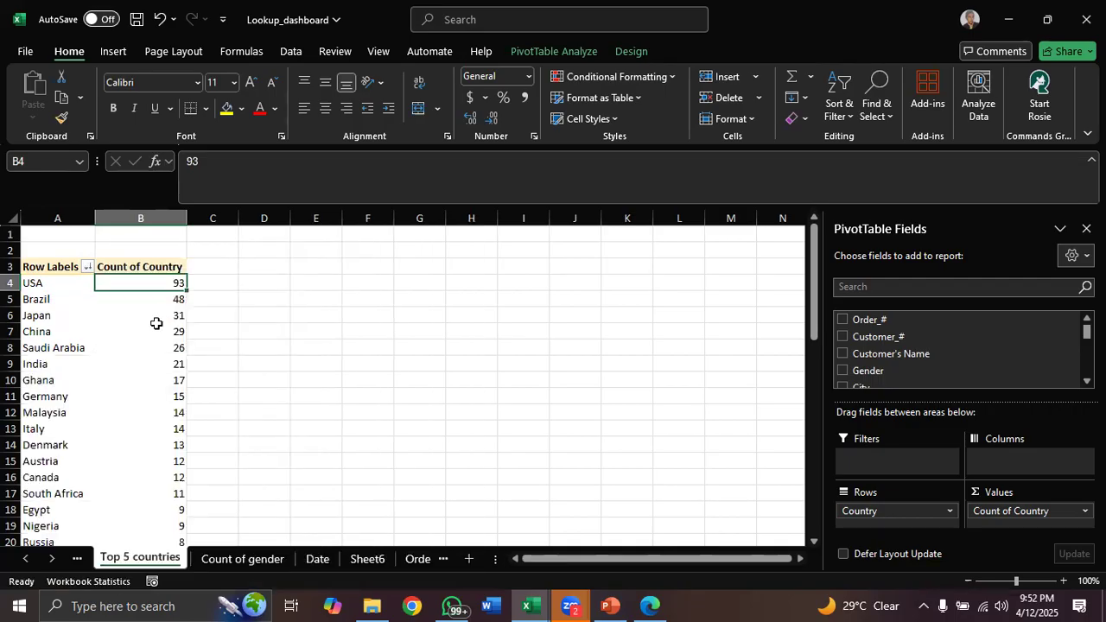
{"action": "left_click", "coordinate": [158, 316]}
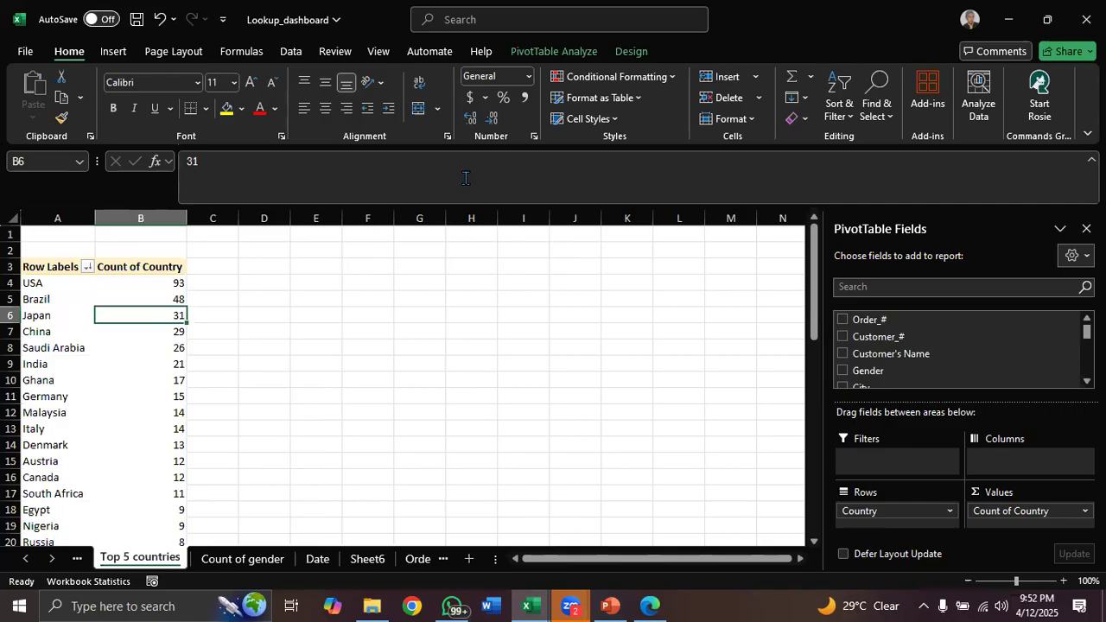
{"action": "left_click", "coordinate": [583, 53]}
{"action": "left_click", "coordinate": [853, 89]}
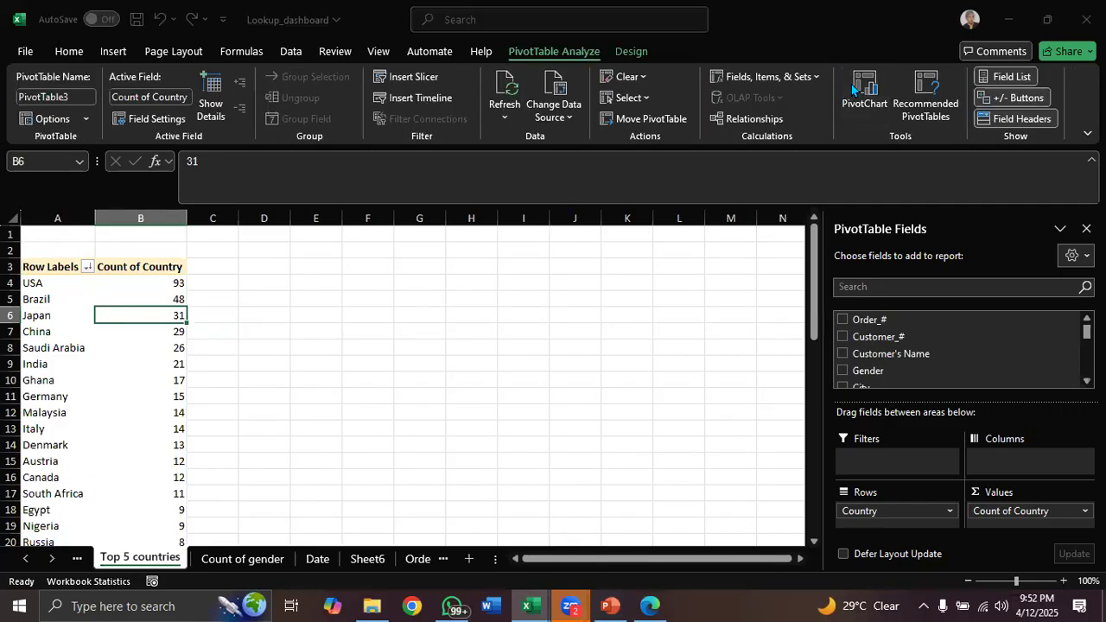
{"action": "mouse_move", "coordinate": [486, 268]}
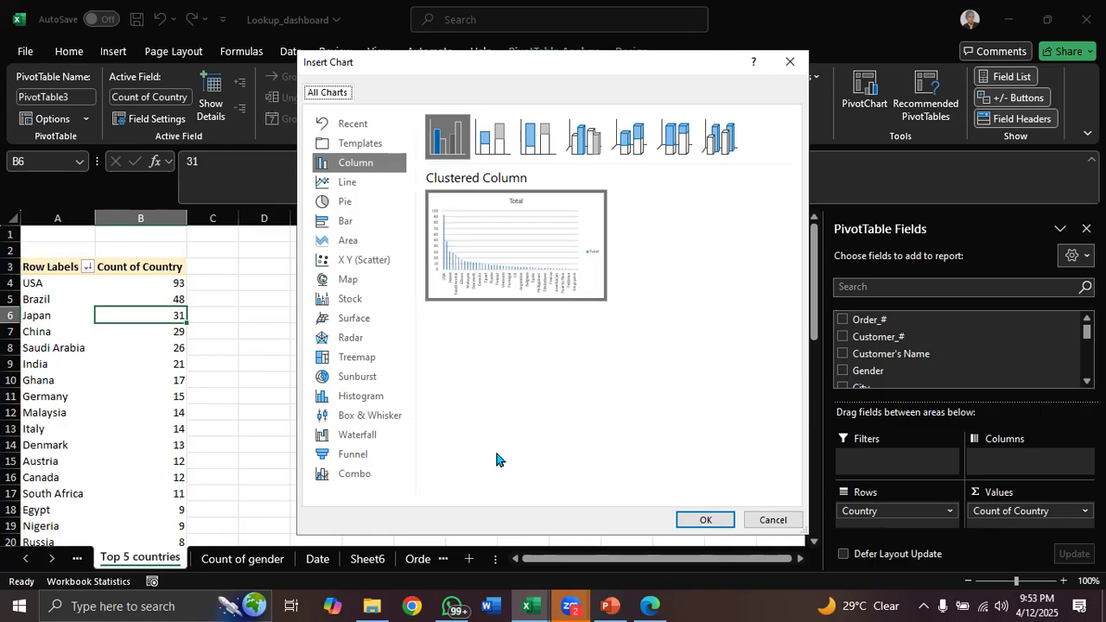
{"action": "left_click", "coordinate": [789, 61]}
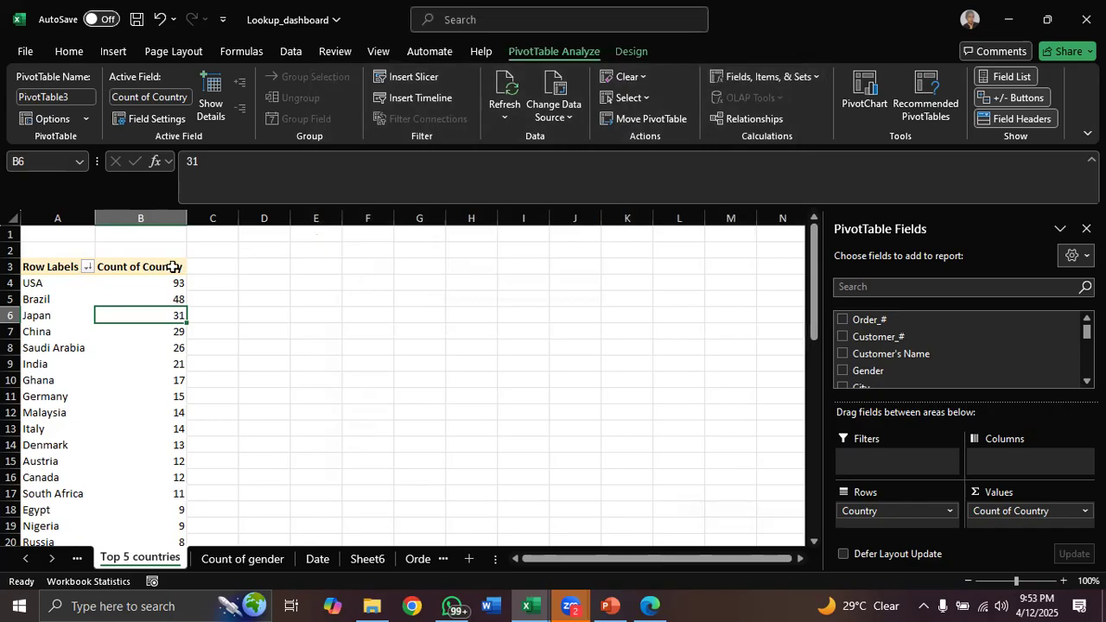
Try a Bottom 8 items value filter on Country by Count of Country, then undo it
{"action": "left_click", "coordinate": [87, 269]}
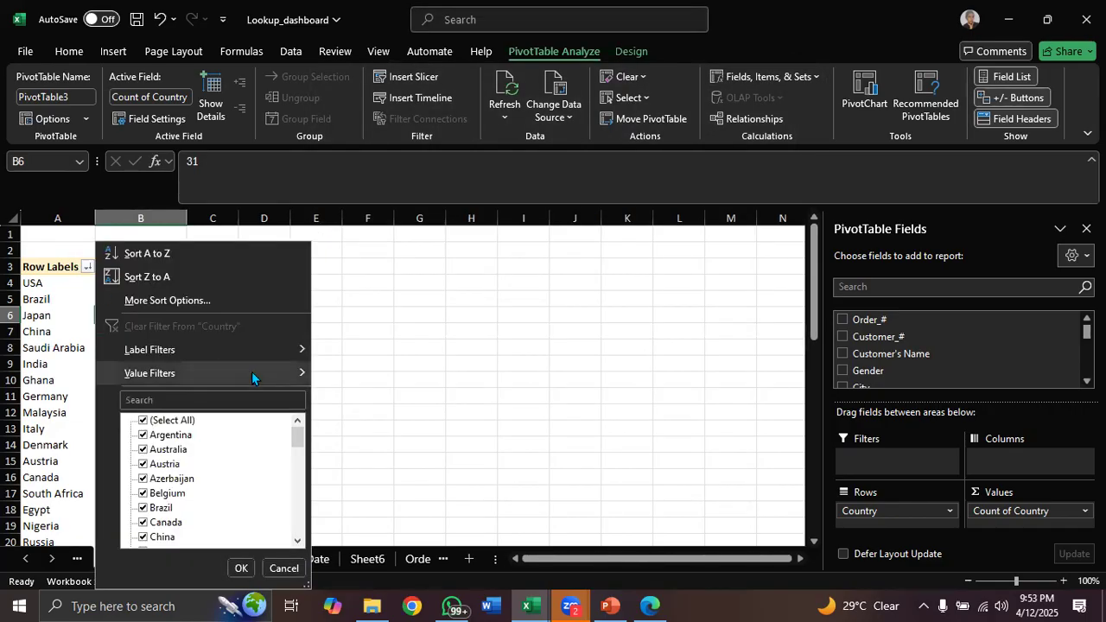
{"action": "mouse_move", "coordinate": [275, 376]}
{"action": "left_click", "coordinate": [395, 574]}
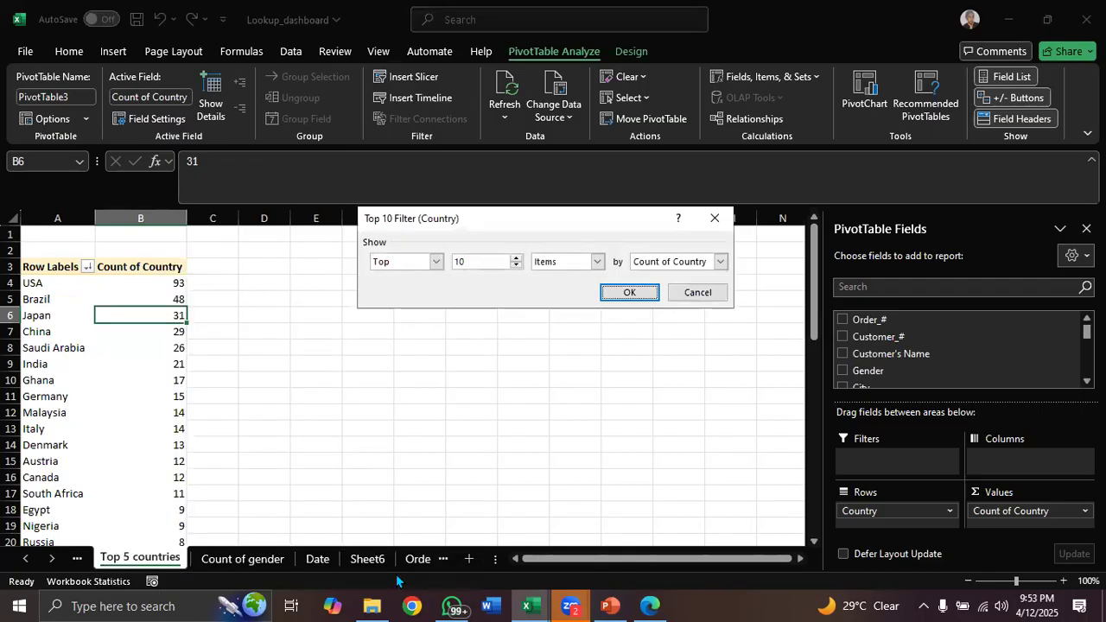
{"action": "left_click", "coordinate": [436, 261]}
{"action": "left_click", "coordinate": [406, 287]}
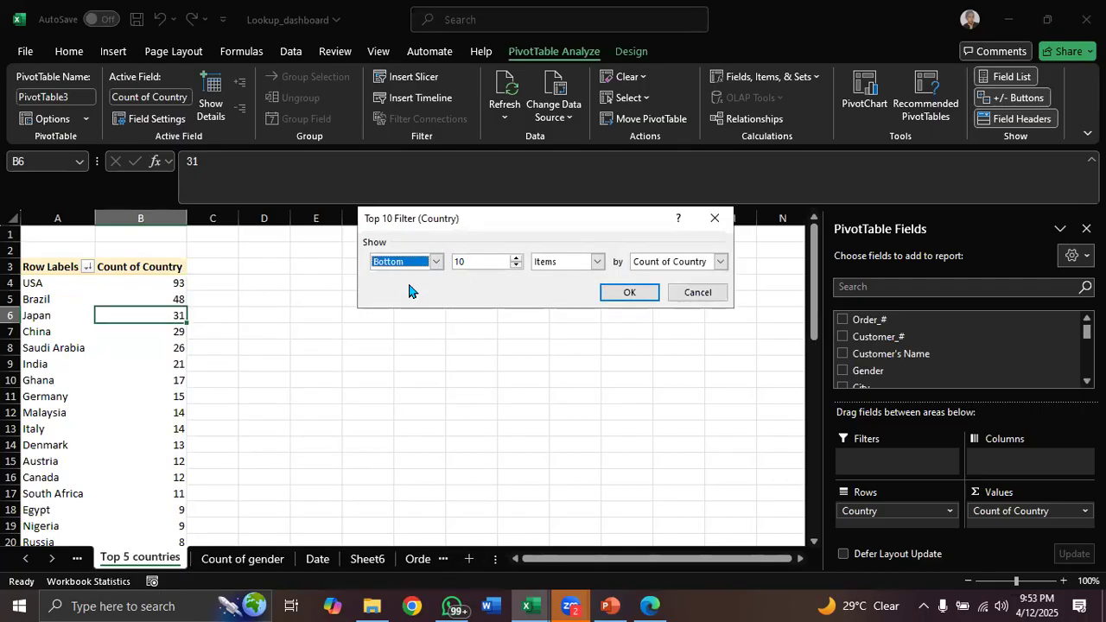
{"action": "left_click", "coordinate": [518, 266]}
{"action": "left_click", "coordinate": [517, 266]}
{"action": "left_click", "coordinate": [518, 266]}
{"action": "left_click", "coordinate": [517, 266]}
{"action": "left_click", "coordinate": [624, 293]}
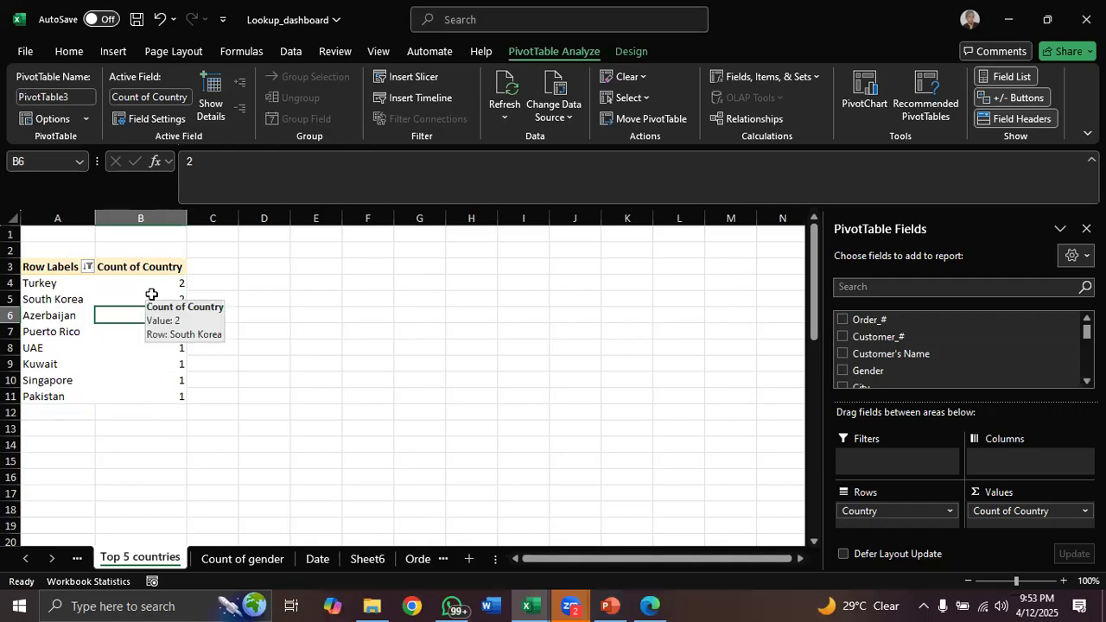
{"action": "key", "text": "ctrl+z"}
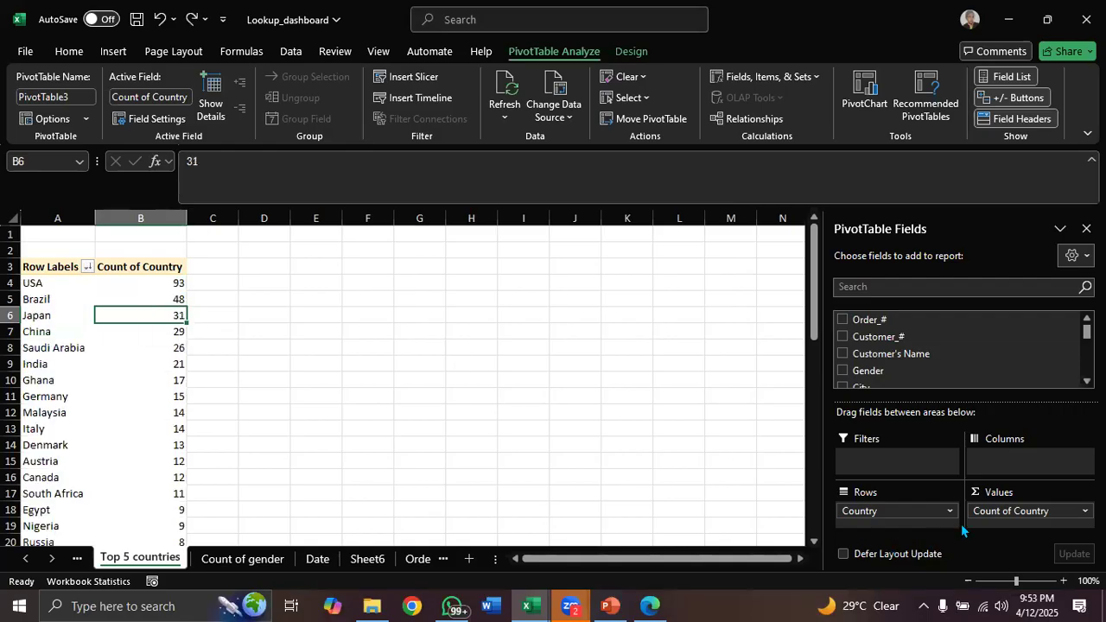
Replace Count of Country with the Profit field in the PivotTable's Values
{"action": "left_click_drag", "start_coordinate": [986, 514], "coordinate": [899, 332]}
{"action": "scroll", "coordinate": [1011, 353], "scroll_direction": "down", "scroll_amount": 5}
{"action": "scroll", "coordinate": [919, 363], "scroll_direction": "down", "scroll_amount": 3}
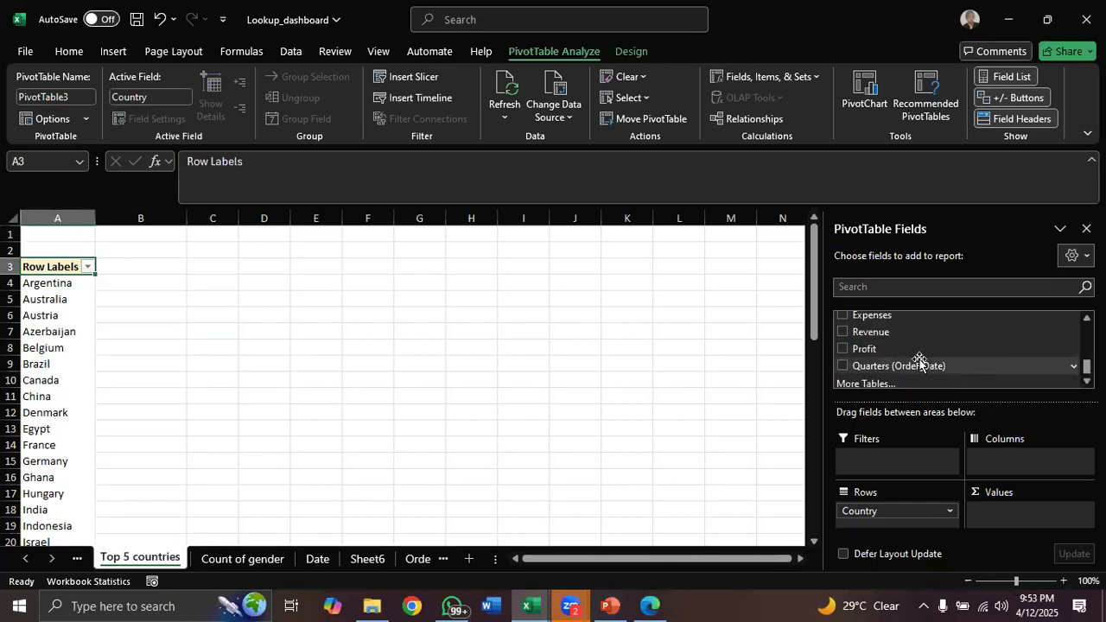
{"action": "left_click_drag", "start_coordinate": [909, 348], "coordinate": [998, 520]}
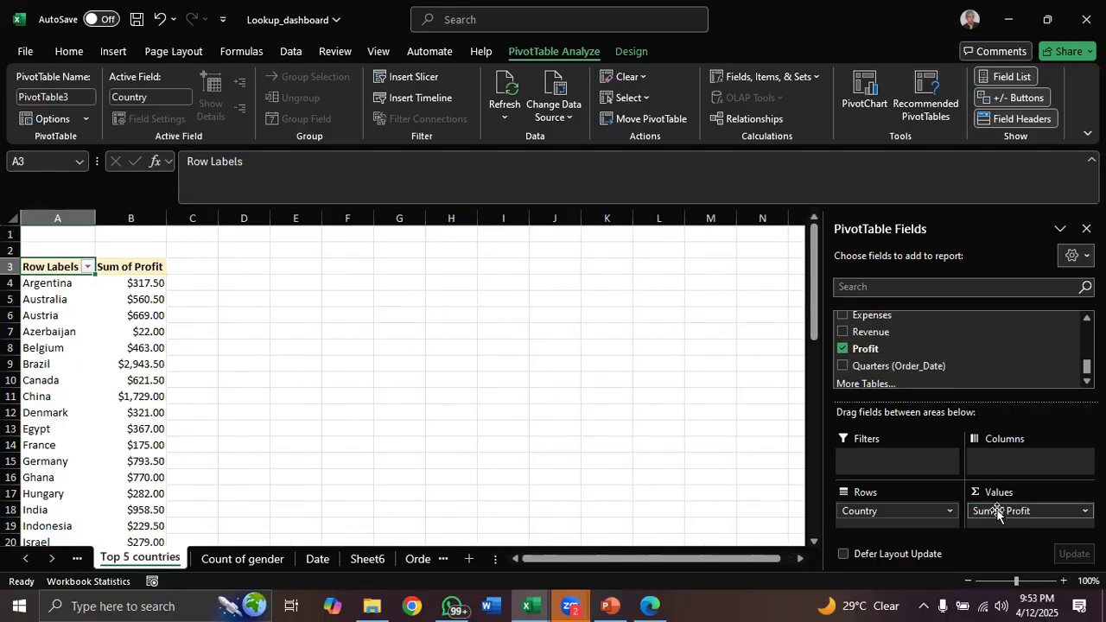
Apply a Bottom 5 items value filter on Country by Sum of Profit
{"action": "left_click", "coordinate": [88, 268]}
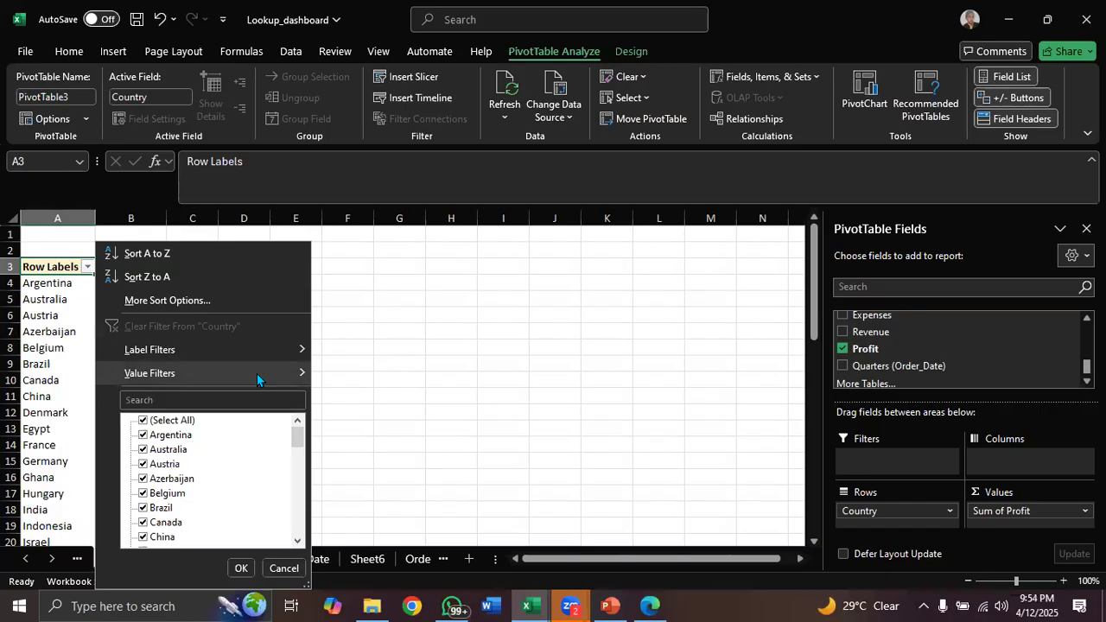
{"action": "mouse_move", "coordinate": [257, 374]}
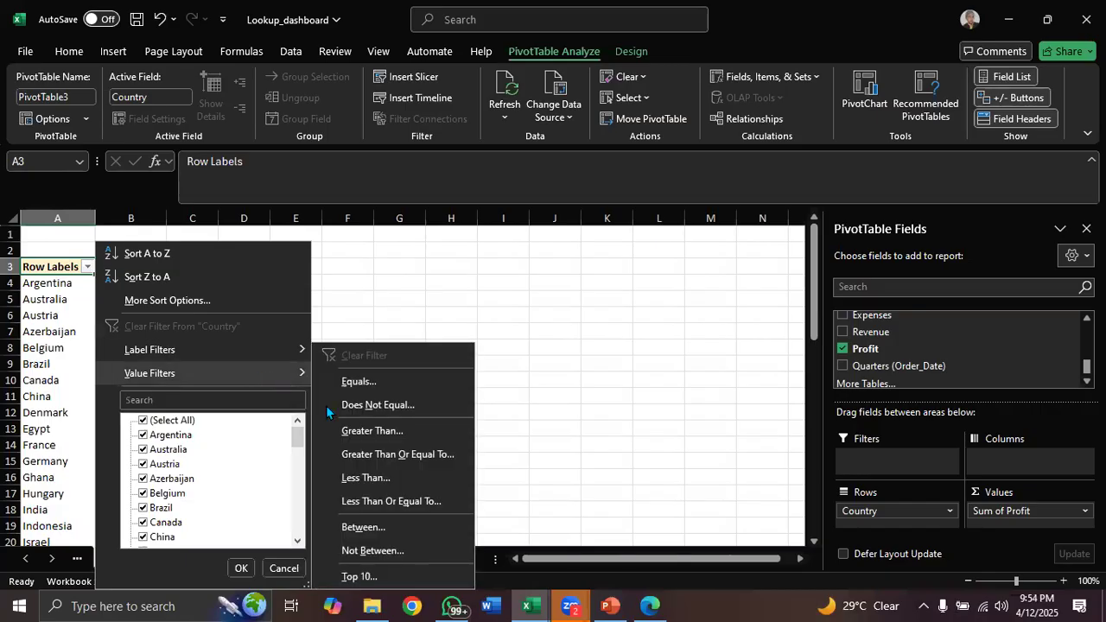
{"action": "left_click", "coordinate": [379, 572]}
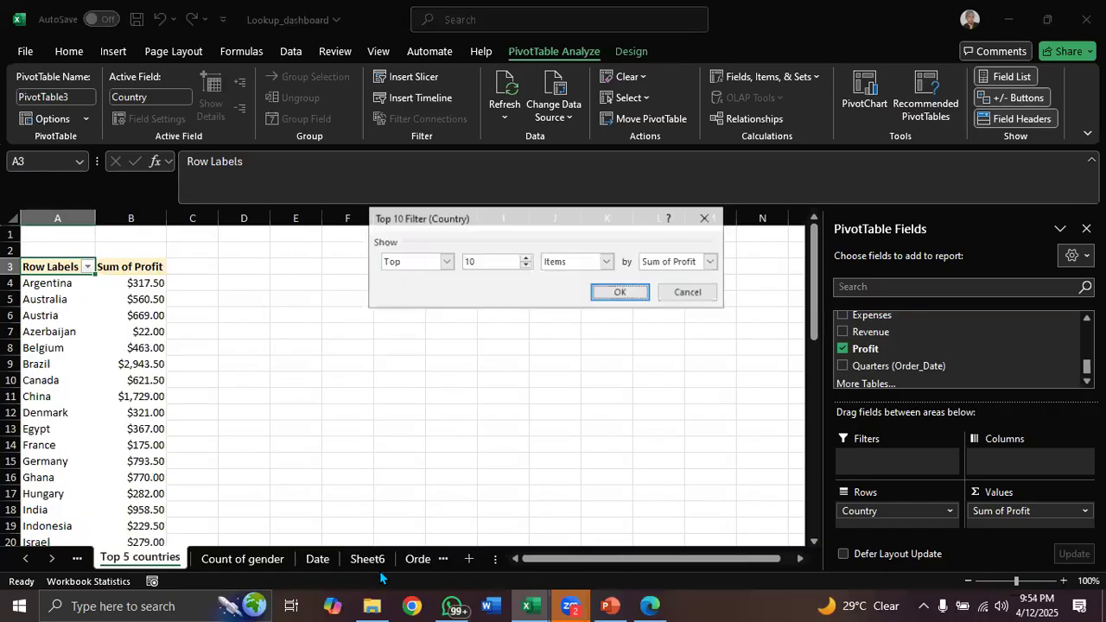
{"action": "left_click", "coordinate": [446, 262]}
{"action": "left_click", "coordinate": [425, 289]}
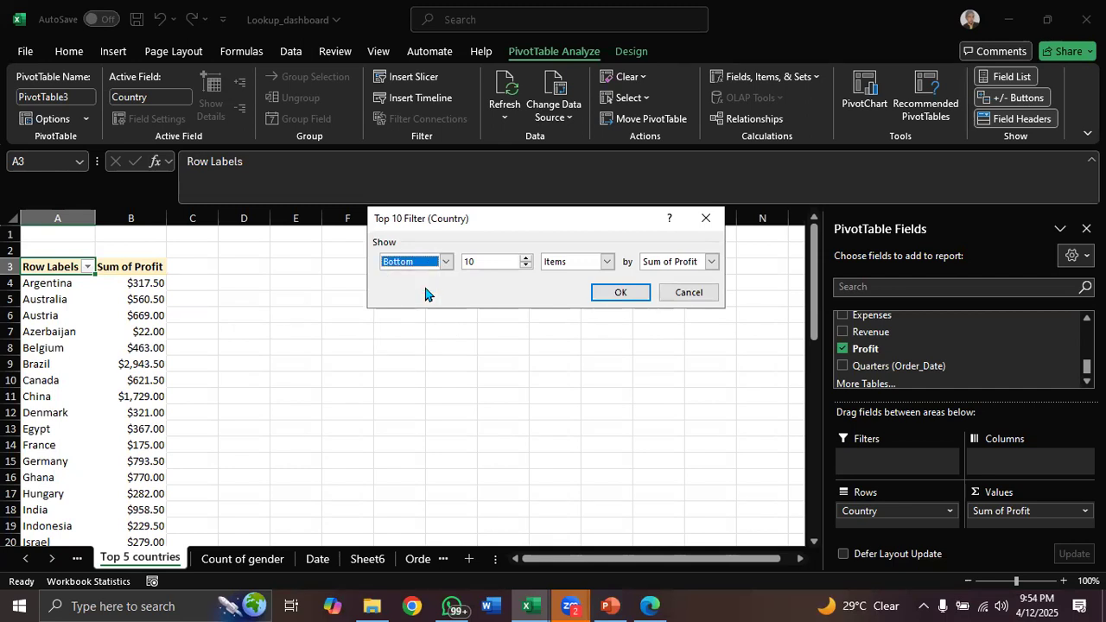
{"action": "left_click", "coordinate": [526, 266]}
{"action": "left_click", "coordinate": [526, 266]}
{"action": "left_click", "coordinate": [526, 267]}
{"action": "left_click", "coordinate": [526, 266]}
{"action": "left_click", "coordinate": [619, 292]}
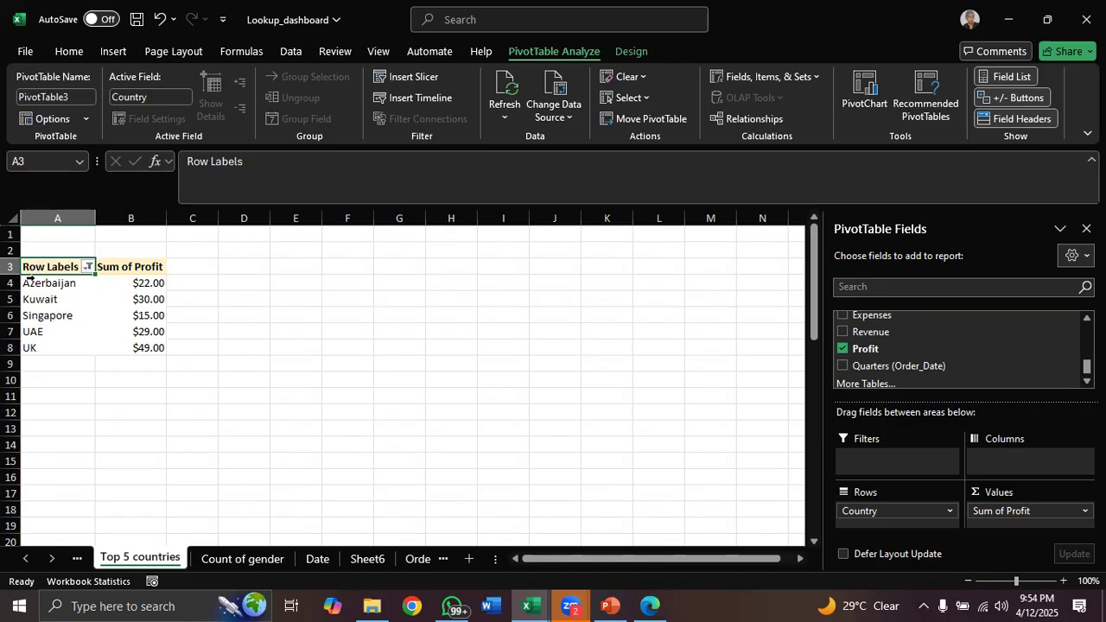
Open the ANALYSIS TO BE CARRIEED OUT PDF from the Desktop PDF folder and review its task list
{"action": "left_click", "coordinate": [122, 289]}
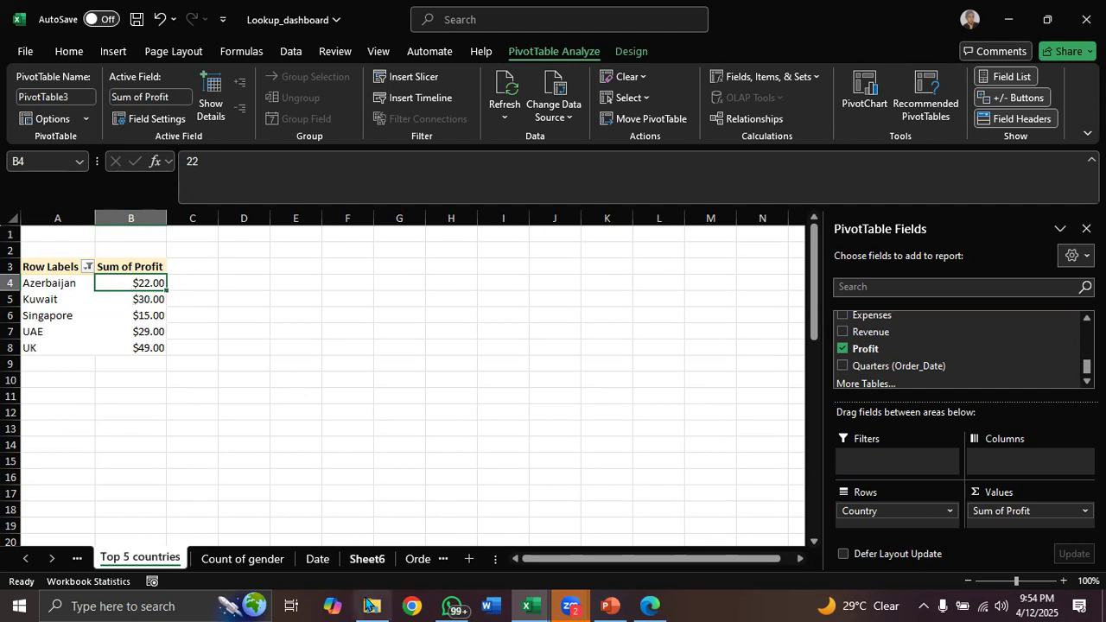
{"action": "left_click", "coordinate": [372, 606]}
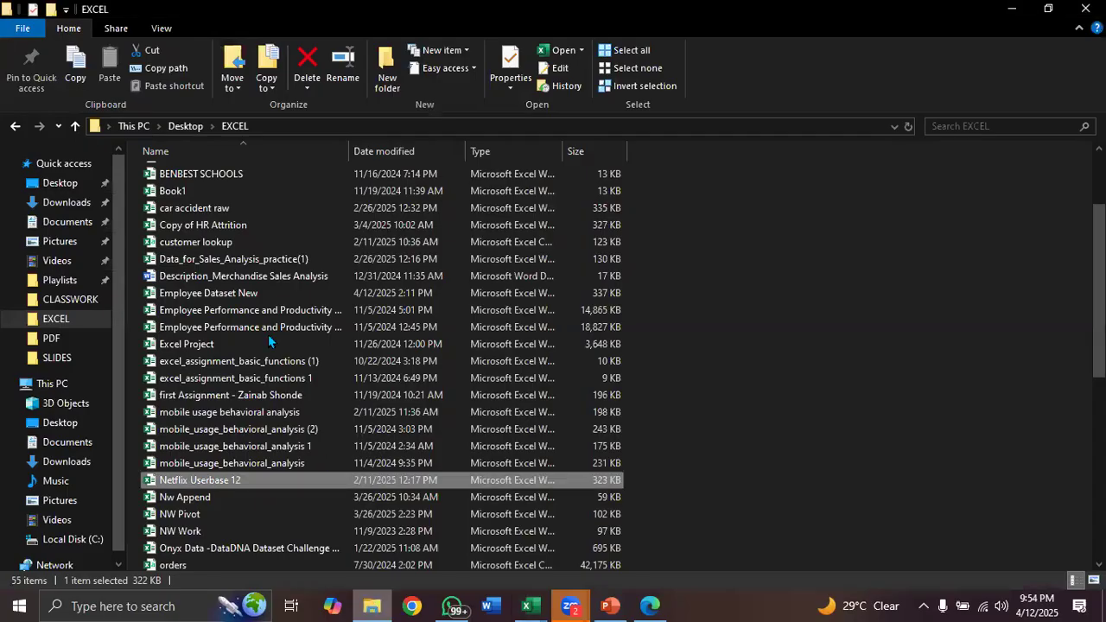
{"action": "left_click", "coordinate": [62, 185]}
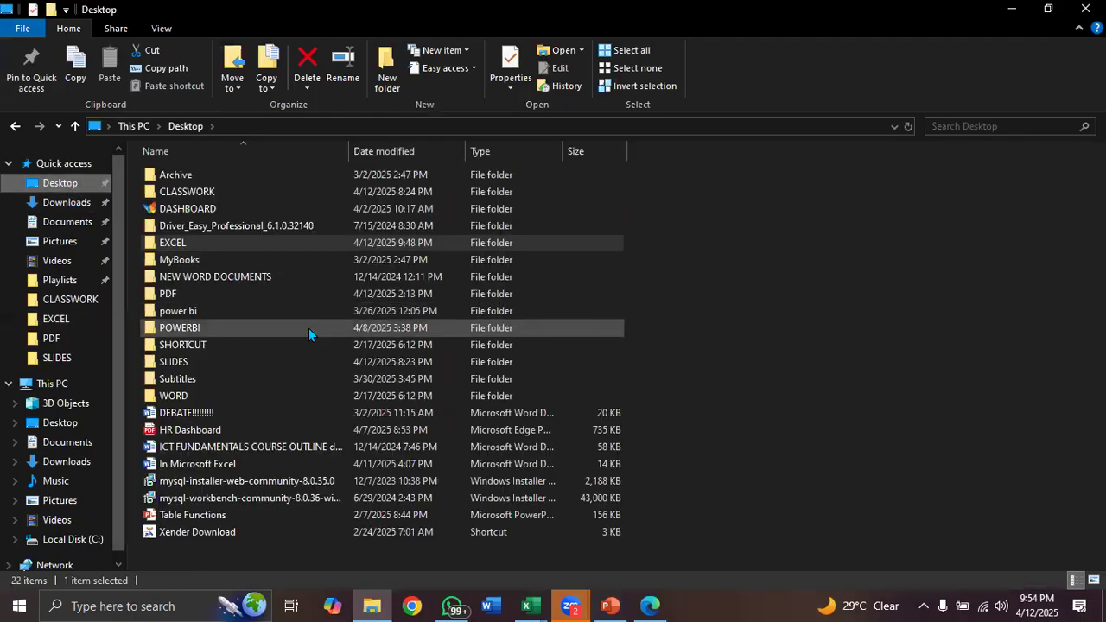
{"action": "double_click", "coordinate": [257, 293]}
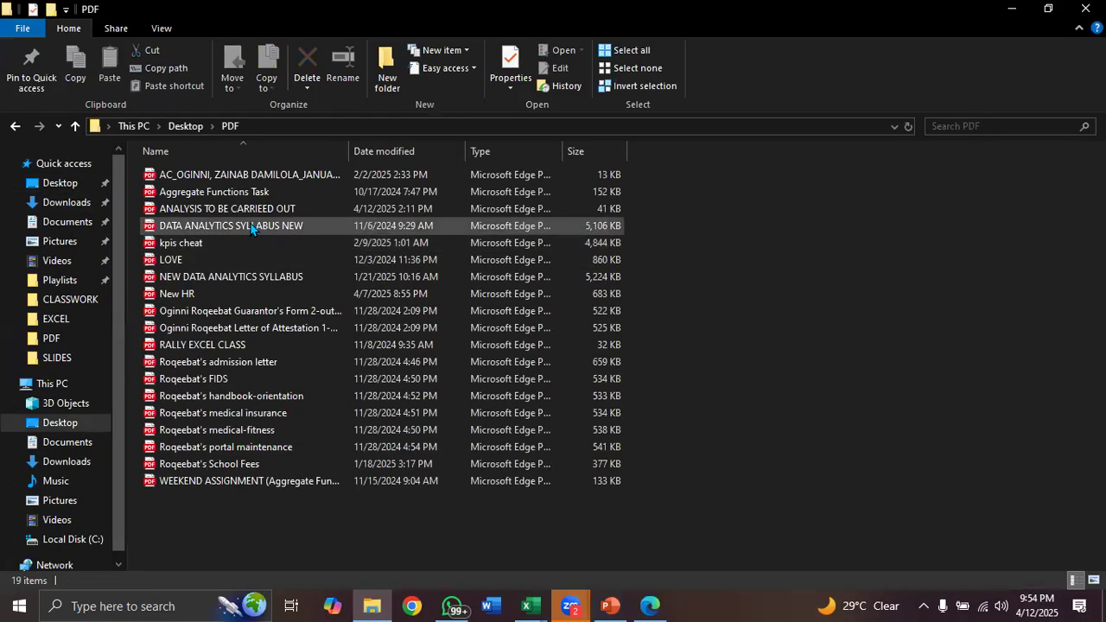
{"action": "double_click", "coordinate": [249, 211]}
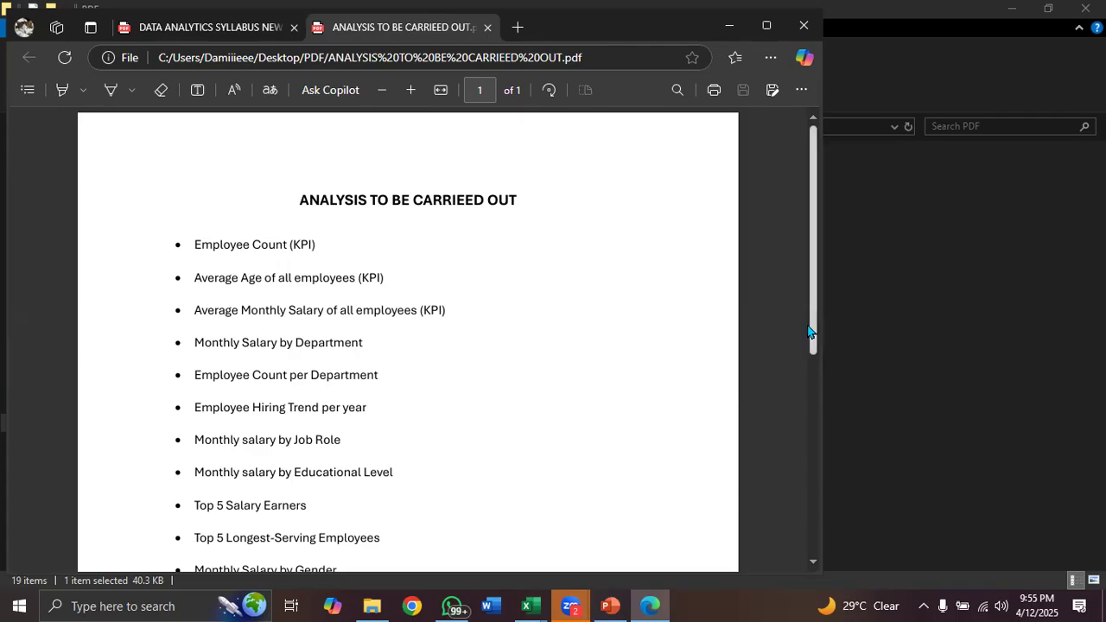
{"action": "mouse_move", "coordinate": [815, 293]}
{"action": "left_mouse_down"}
{"action": "mouse_move", "coordinate": [820, 569]}
{"action": "mouse_move", "coordinate": [825, 306]}
{"action": "left_mouse_up"}
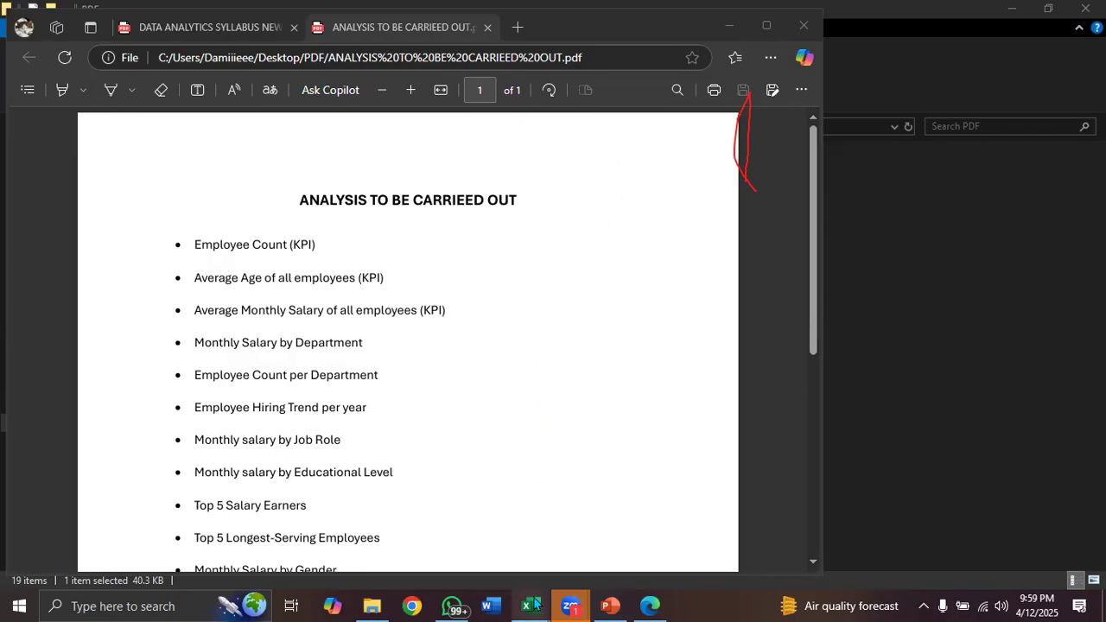
Back in Lookup_dashboard, move the PivotTable to cell E1 on the Top 5 countries sheet
{"action": "mouse_move", "coordinate": [534, 605]}
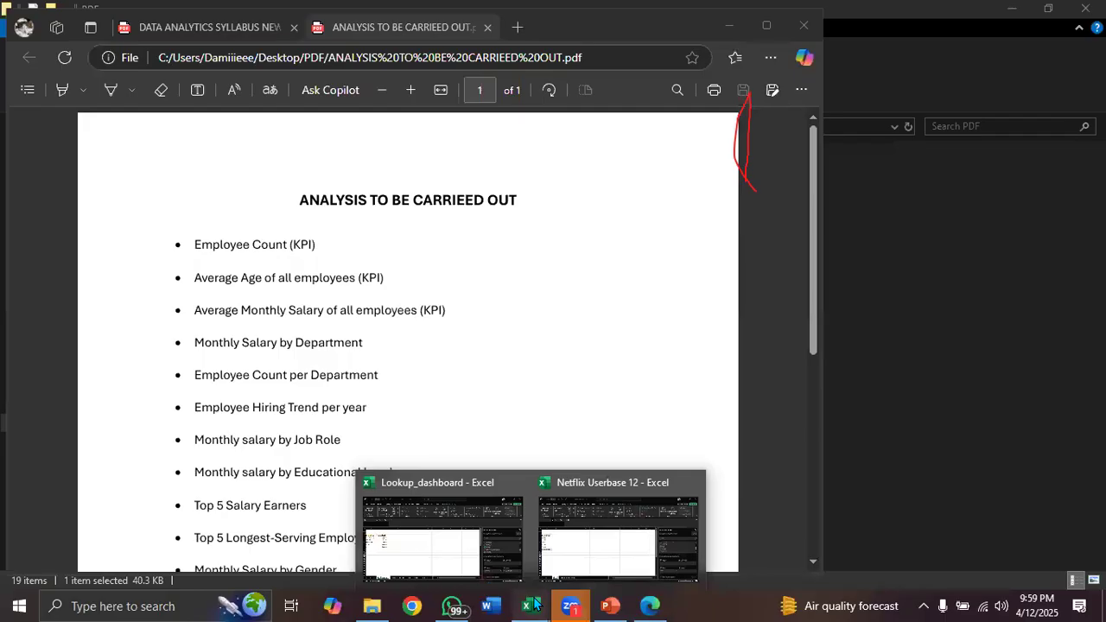
{"action": "left_click", "coordinate": [481, 559]}
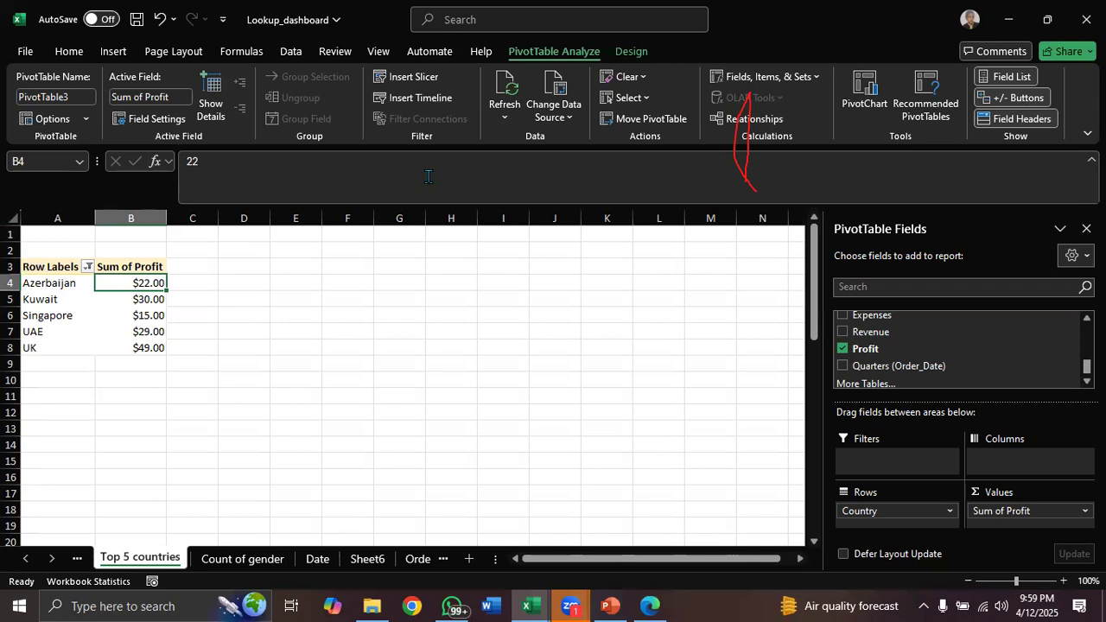
{"action": "left_click", "coordinate": [635, 121]}
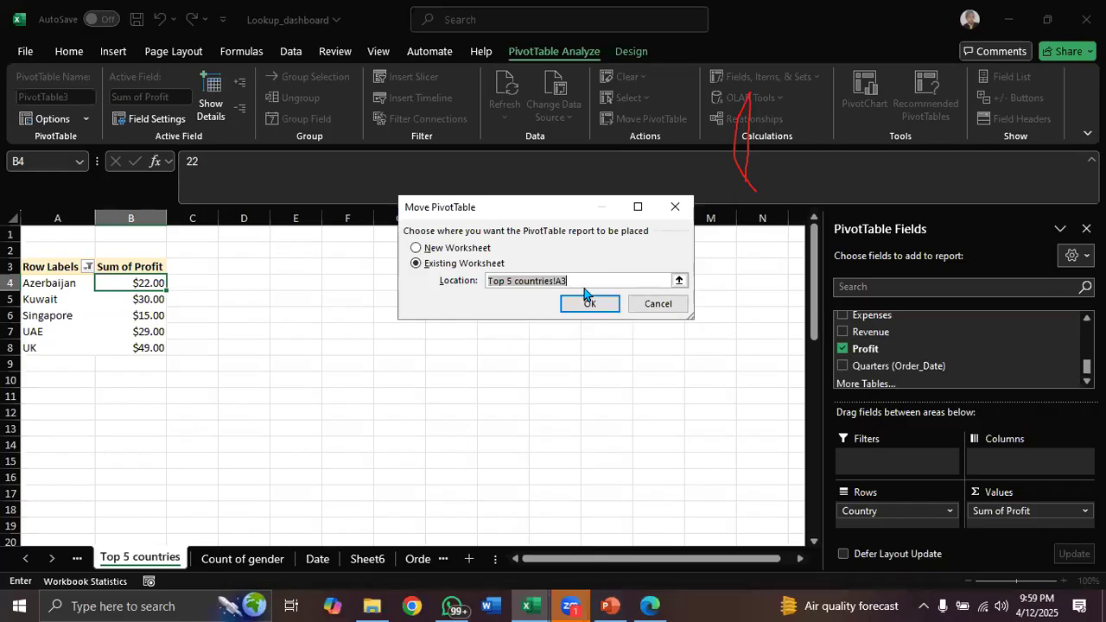
{"action": "key", "text": "BackSpace"}
{"action": "left_click", "coordinate": [289, 237]}
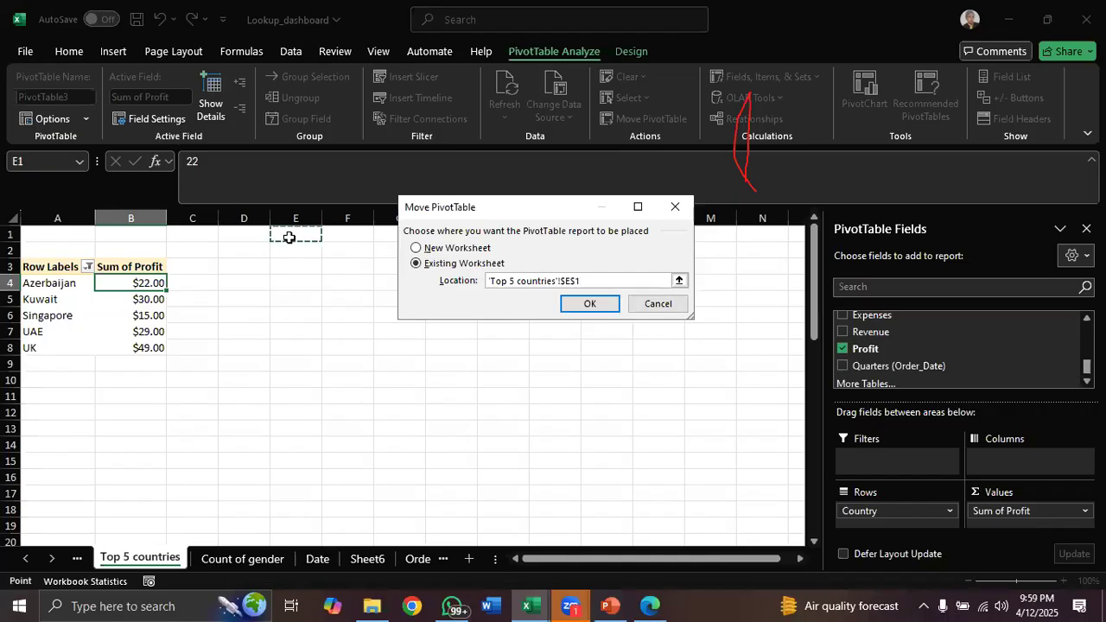
{"action": "left_click", "coordinate": [587, 304]}
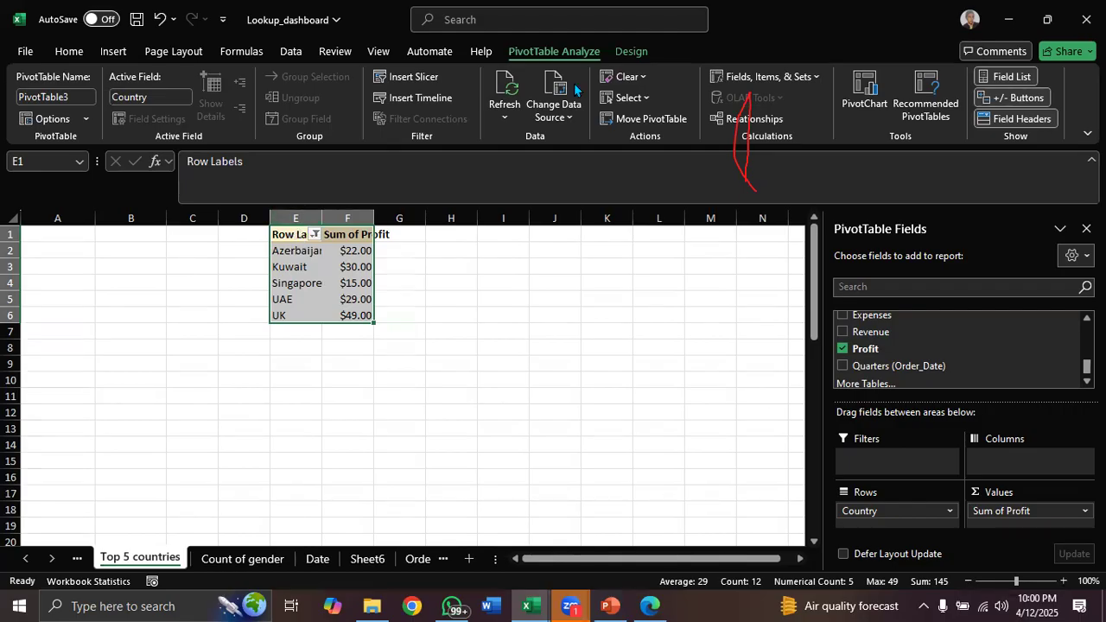
{"action": "left_click", "coordinate": [553, 125]}
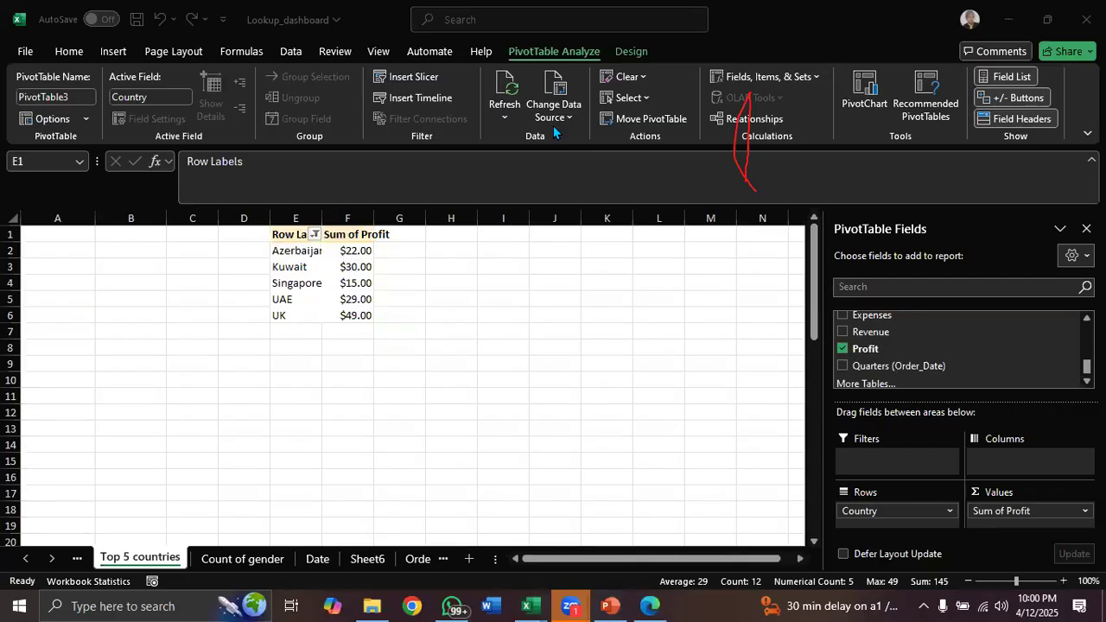
{"action": "left_click", "coordinate": [434, 265]}
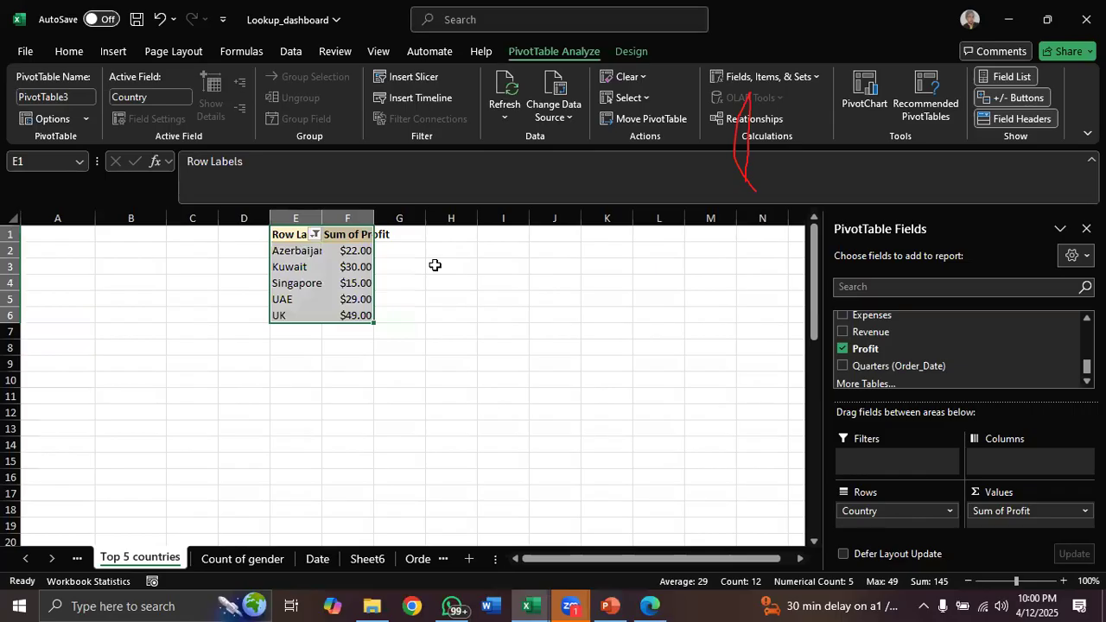
{"action": "left_click", "coordinate": [434, 264]}
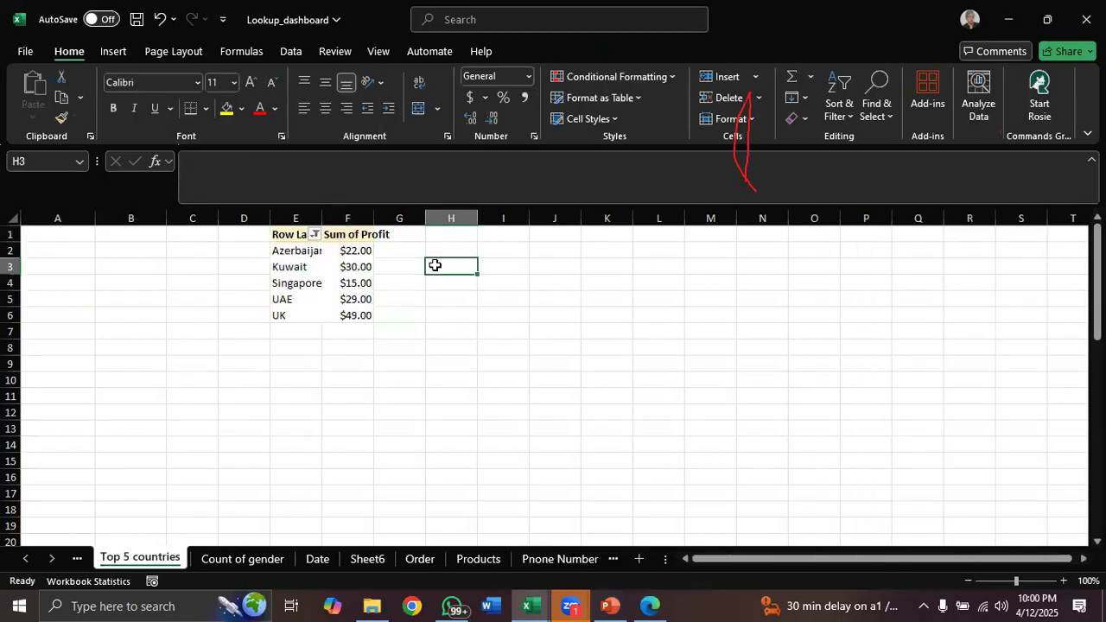
{"action": "left_click", "coordinate": [350, 268]}
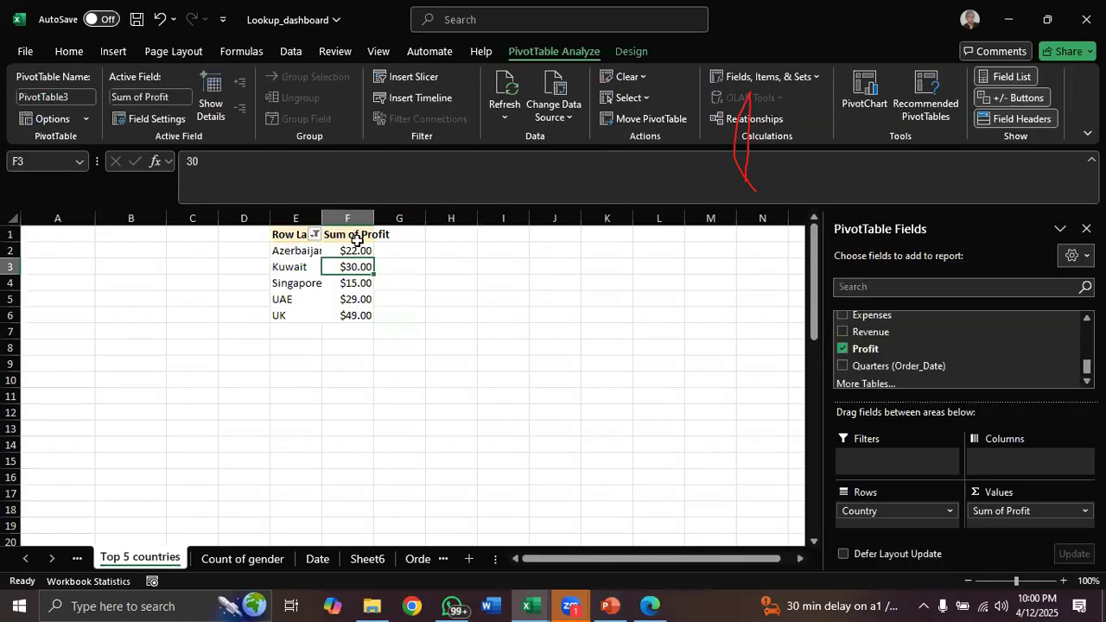